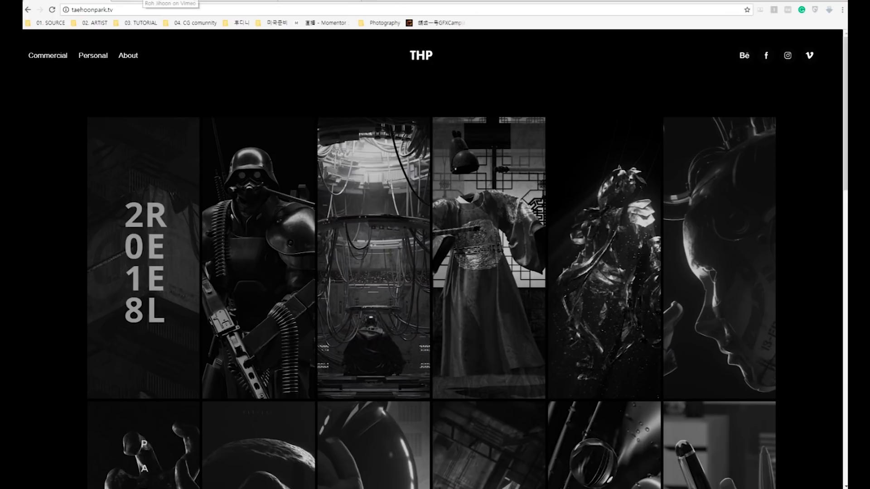
Switch to the film director's Vimeo profile and look through the listed video thumbnails, from Mollo and DREAVELER to the Urban Myth episodes
{"action": "left_click", "coordinate": [146, 1]}
{"action": "scroll", "coordinate": [695, 216], "scroll_direction": "up", "scroll_amount": 3}
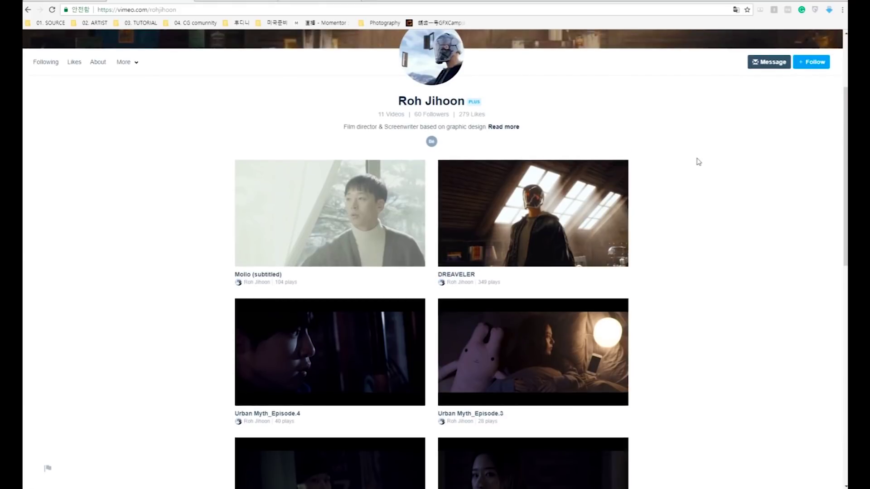
{"action": "scroll", "coordinate": [694, 162], "scroll_direction": "up", "scroll_amount": 1}
{"action": "scroll", "coordinate": [667, 152], "scroll_direction": "down", "scroll_amount": 3}
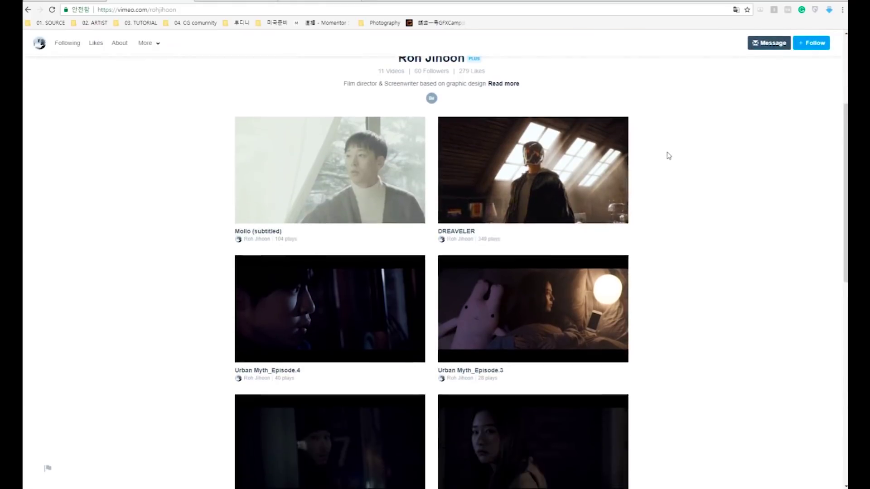
{"action": "scroll", "coordinate": [698, 174], "scroll_direction": "down", "scroll_amount": 2}
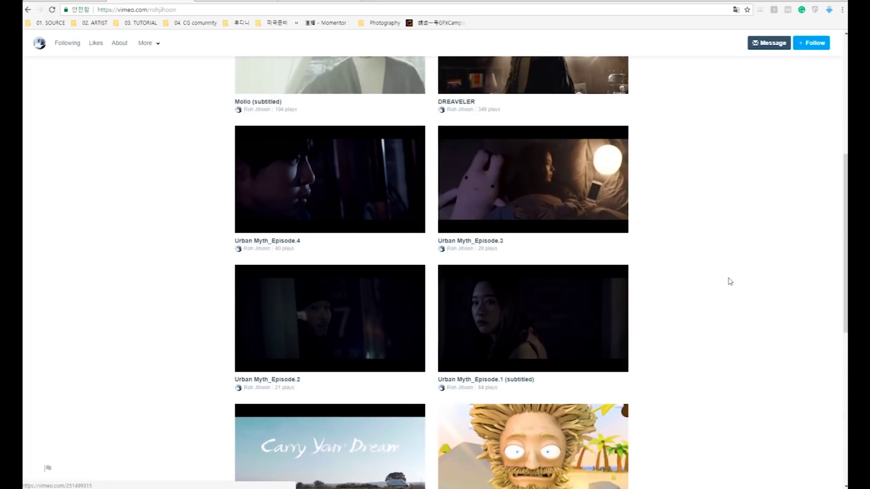
{"action": "scroll", "coordinate": [724, 279], "scroll_direction": "up", "scroll_amount": 1}
{"action": "scroll", "coordinate": [725, 280], "scroll_direction": "up", "scroll_amount": 2}
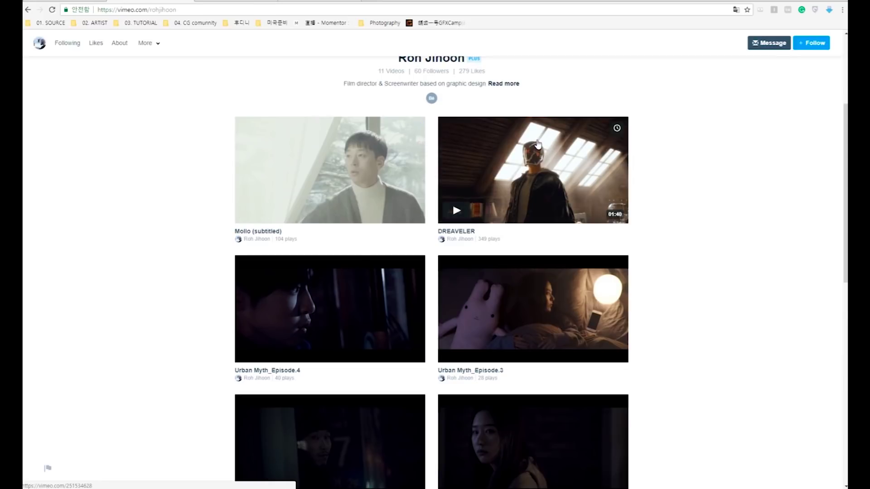
{"action": "scroll", "coordinate": [650, 175], "scroll_direction": "down", "scroll_amount": 2}
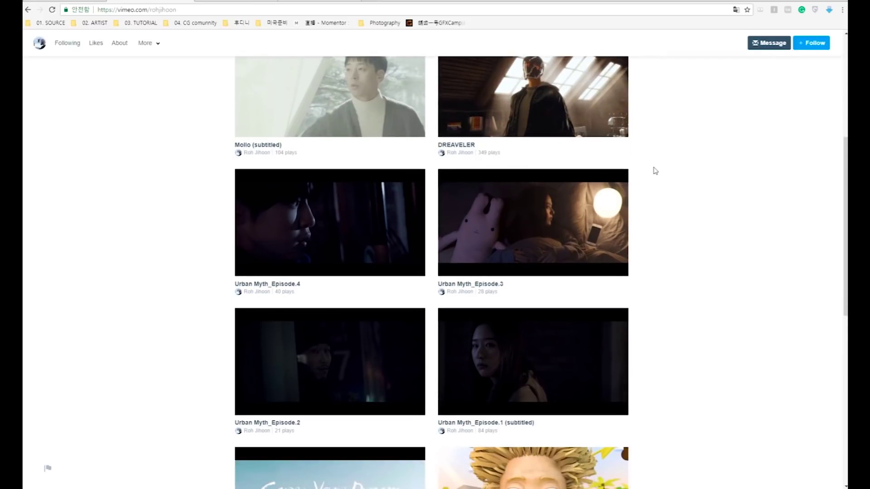
{"action": "scroll", "coordinate": [655, 169], "scroll_direction": "up", "scroll_amount": 3}
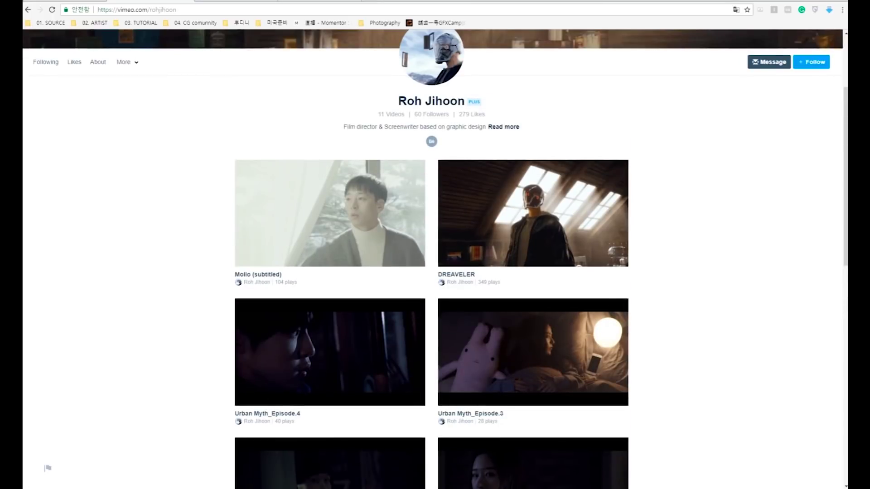
Switch to the Photos viewer with the storyboard image 1.jpg and reposition its window over the browser
{"action": "key", "text": "alt+Tab"}
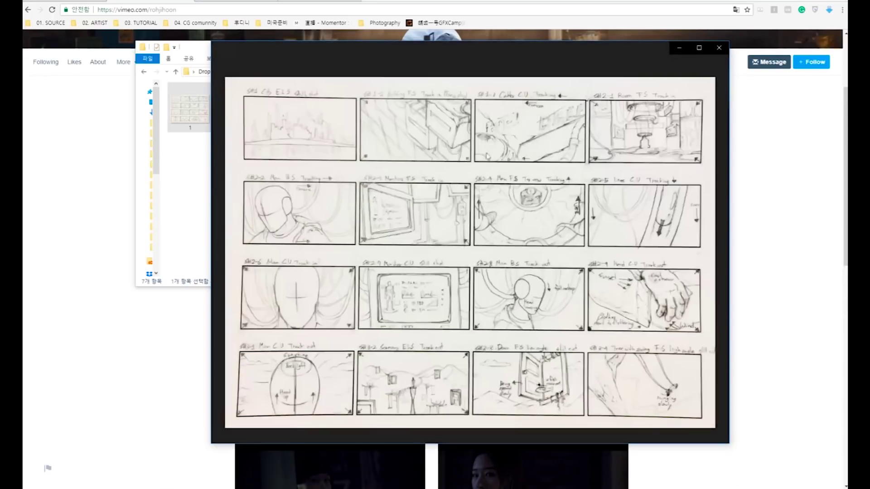
{"action": "left_click_drag", "start_coordinate": [542, 51], "coordinate": [522, 42]}
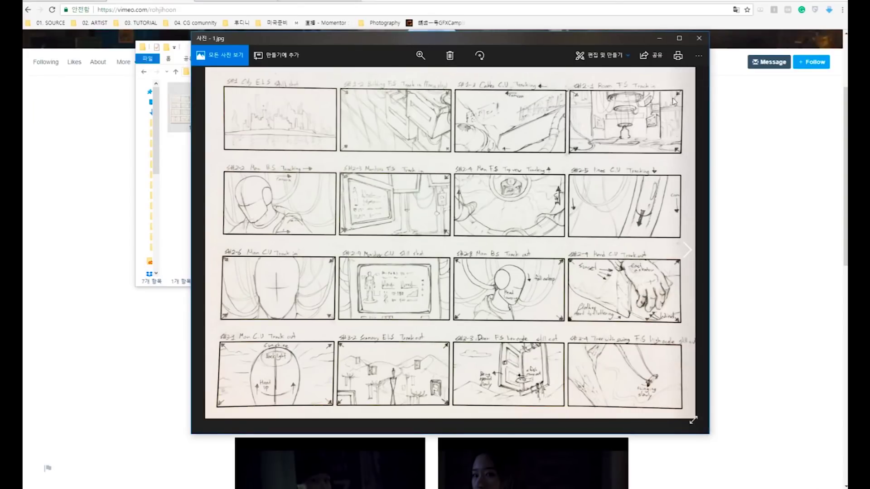
{"action": "left_click_drag", "start_coordinate": [611, 40], "coordinate": [566, 41]}
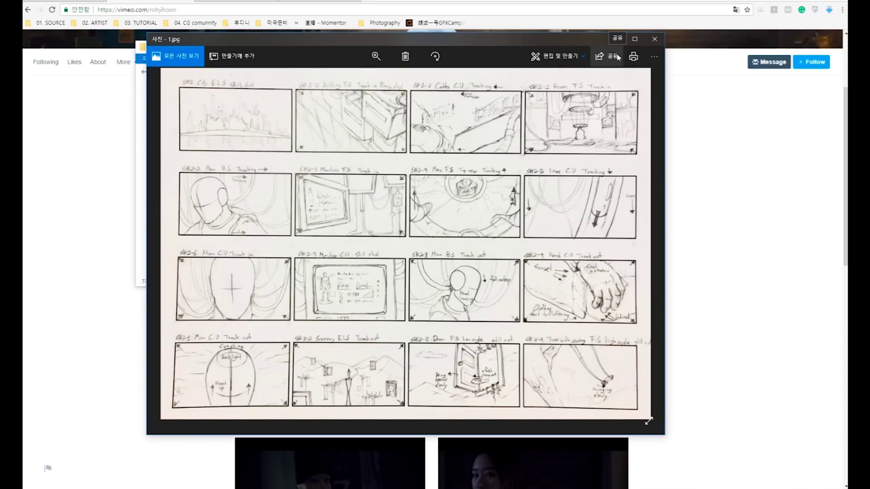
Move the storyboard image aside, open the concept image from the source folder to examine it, and minimize its viewer
{"action": "left_click_drag", "start_coordinate": [563, 37], "coordinate": [616, 150]}
{"action": "double_click", "coordinate": [342, 108]}
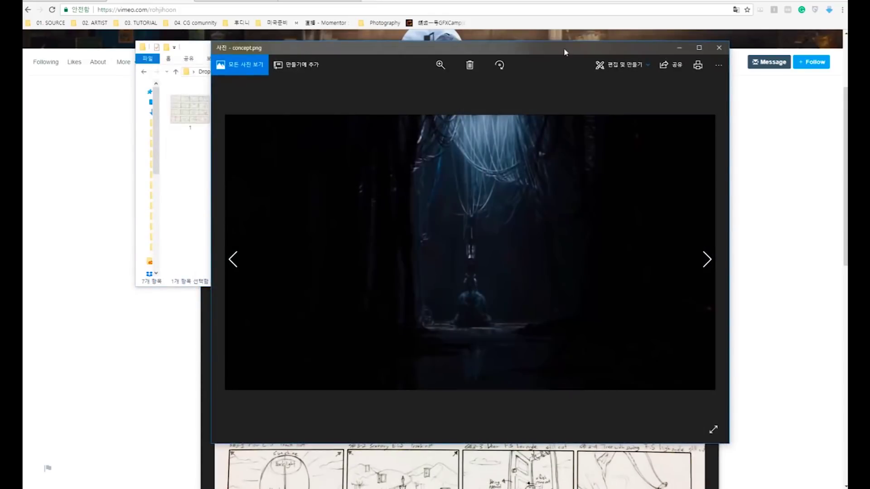
{"action": "left_click_drag", "start_coordinate": [564, 47], "coordinate": [406, 30]}
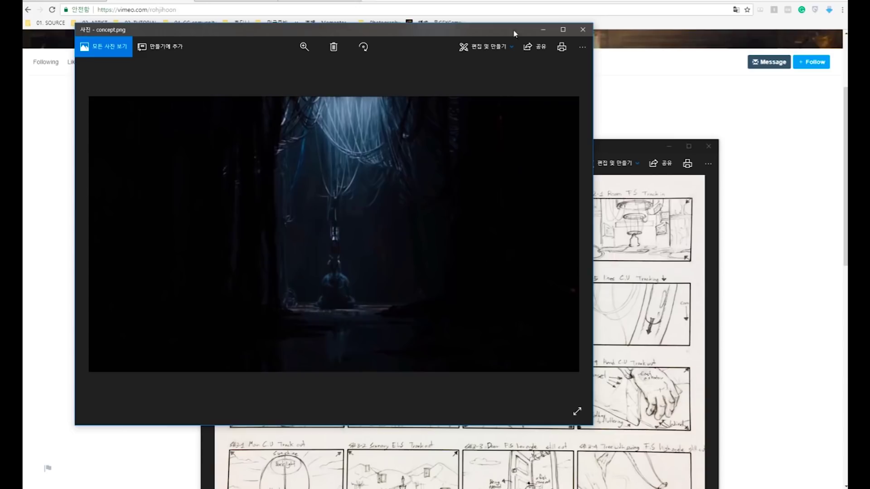
{"action": "left_click", "coordinate": [542, 30]}
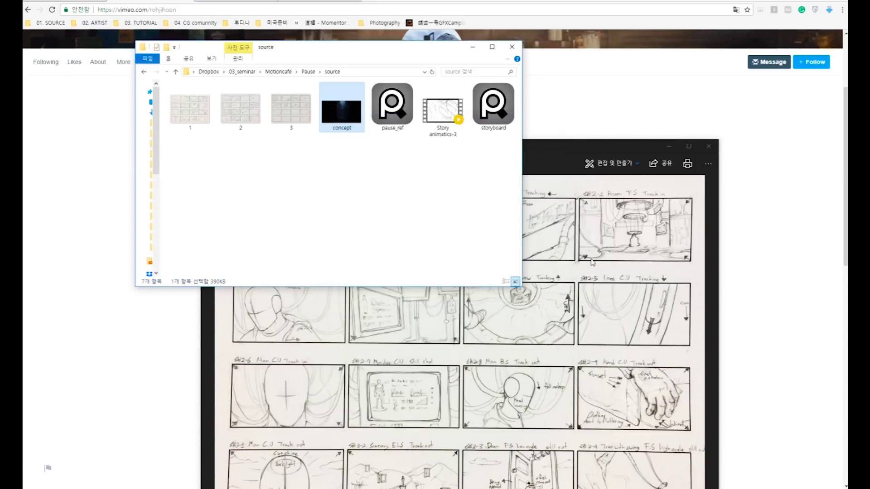
Examine the hand-drawn storyboard pages 1.jpg, 2.jpg and 3.jpg in the Photos viewer, return to 2.jpg and close the viewer
{"action": "left_click_drag", "start_coordinate": [566, 150], "coordinate": [555, 82]}
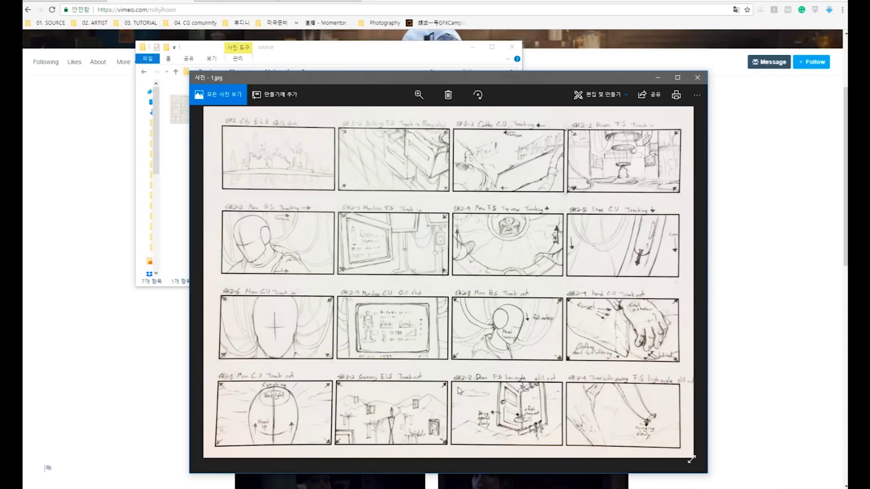
{"action": "key", "text": "Right"}
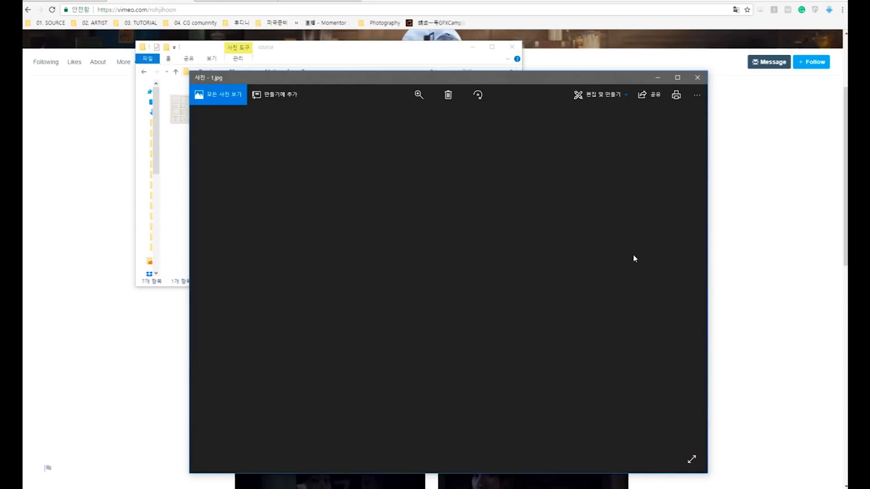
{"action": "key", "text": "Left"}
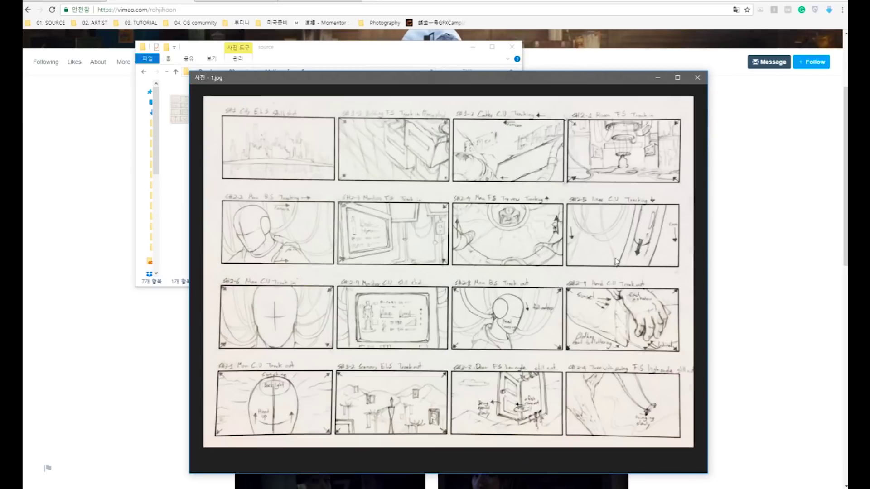
{"action": "key", "text": "Right"}
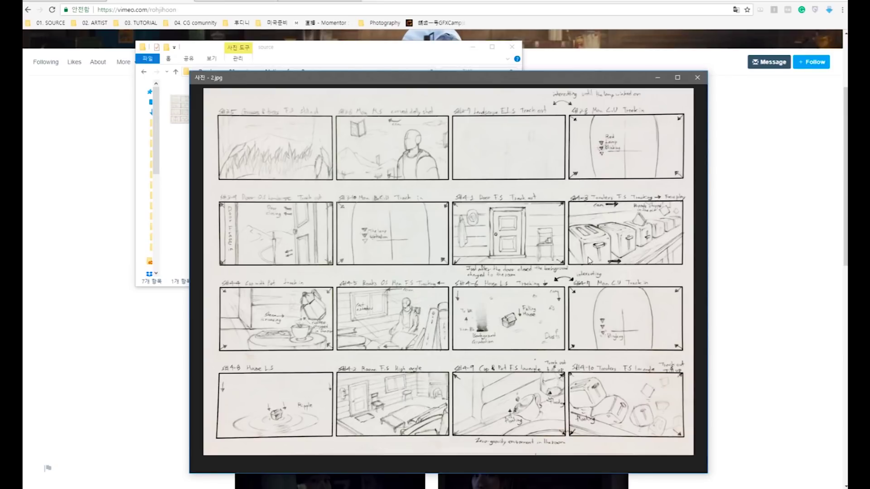
{"action": "key", "text": "Right"}
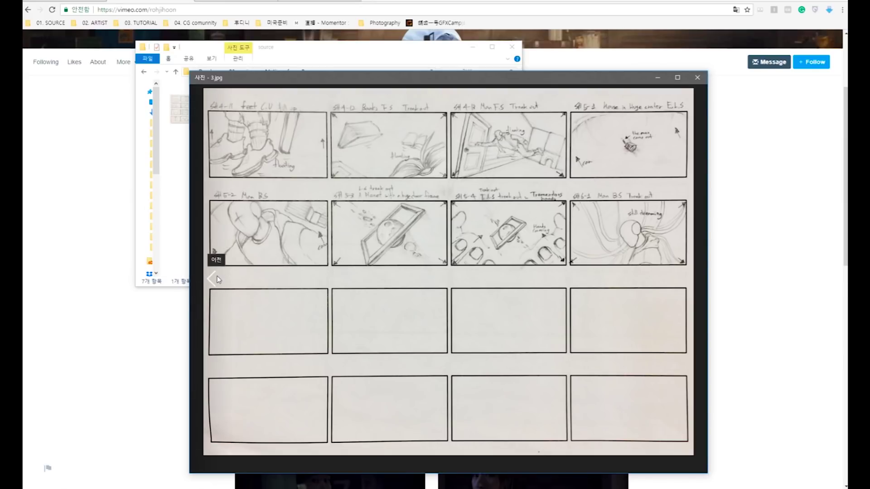
{"action": "left_click", "coordinate": [213, 278]}
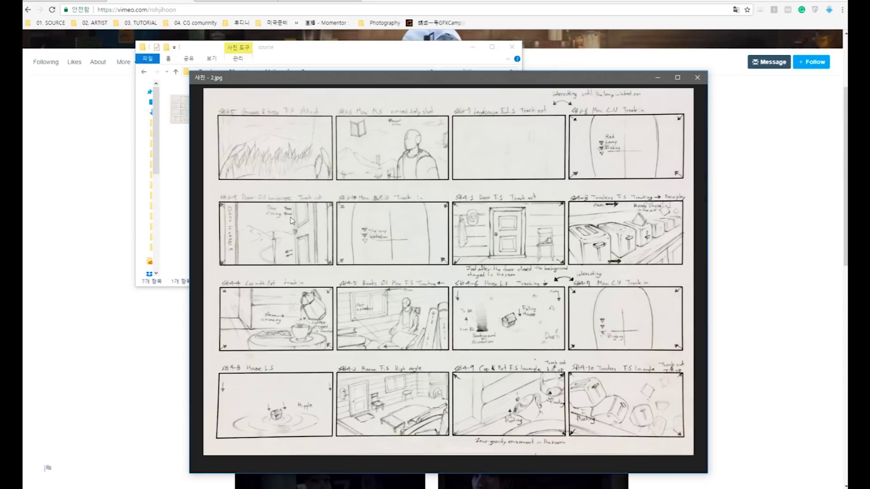
{"action": "left_click", "coordinate": [697, 78]}
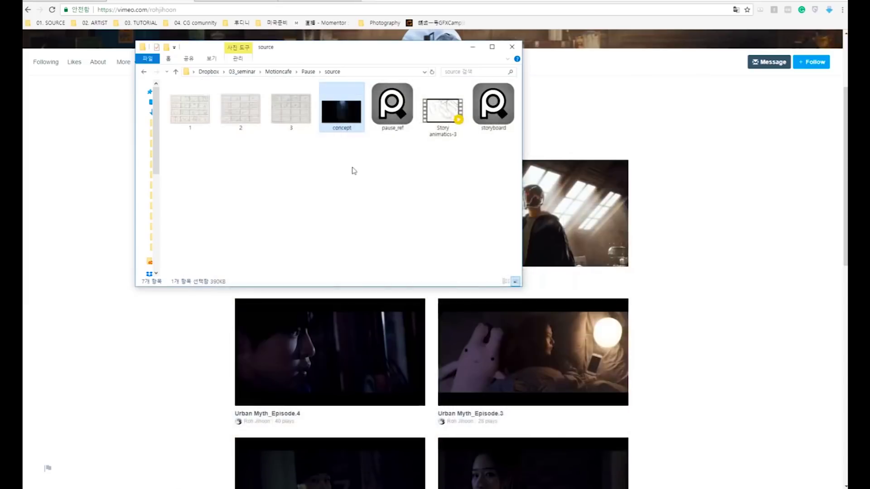
Play the Story animatics-3 video from the source folder, skim through its shots, pause at 1:13 and close the player
{"action": "left_click", "coordinate": [441, 113]}
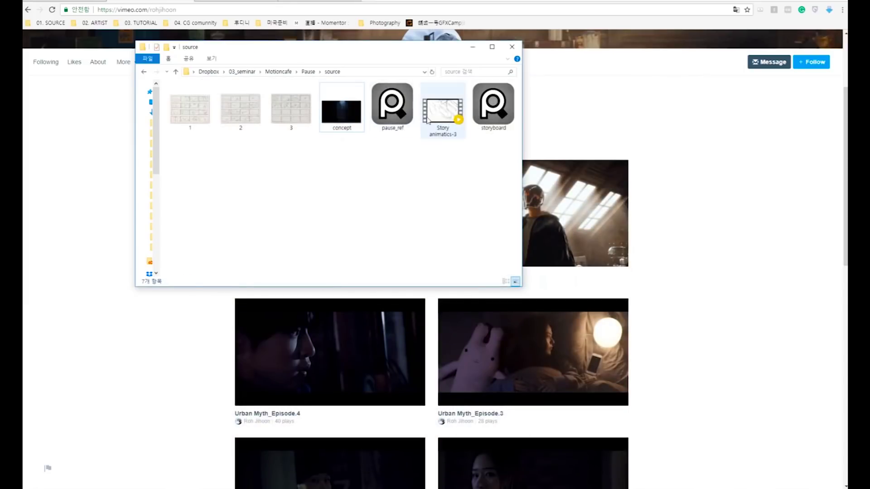
{"action": "double_click", "coordinate": [454, 137]}
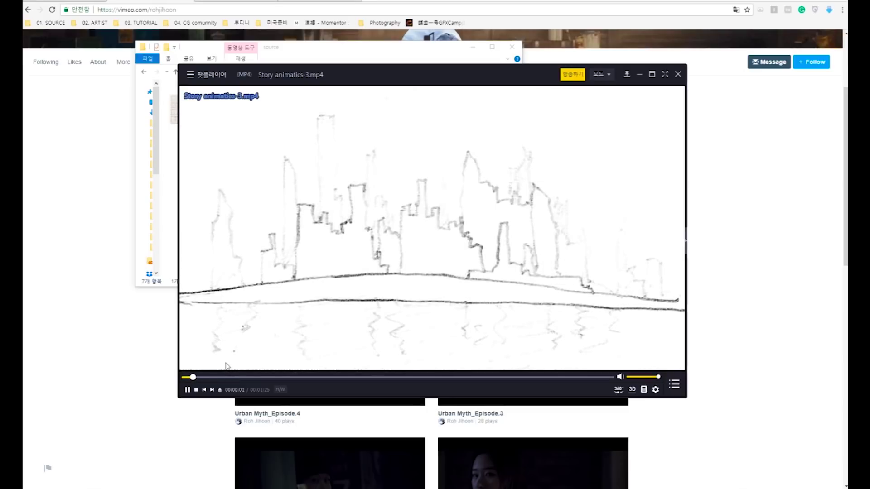
{"action": "left_click", "coordinate": [217, 377]}
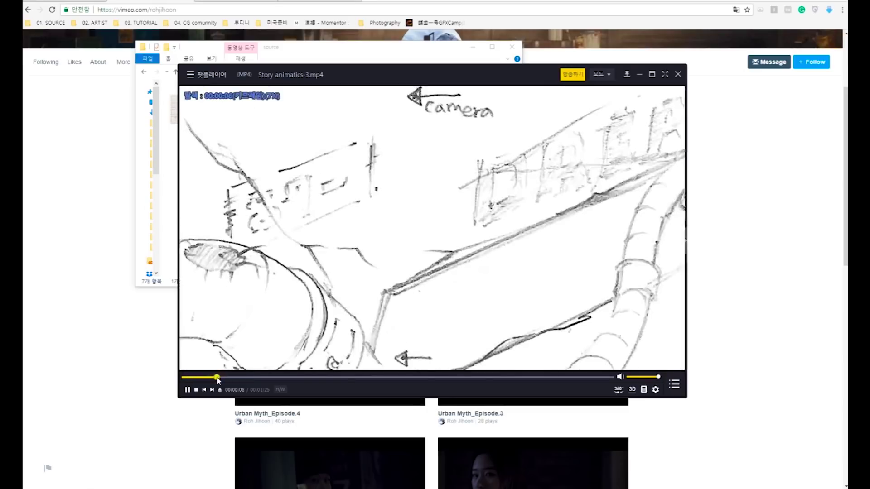
{"action": "left_click", "coordinate": [269, 378]}
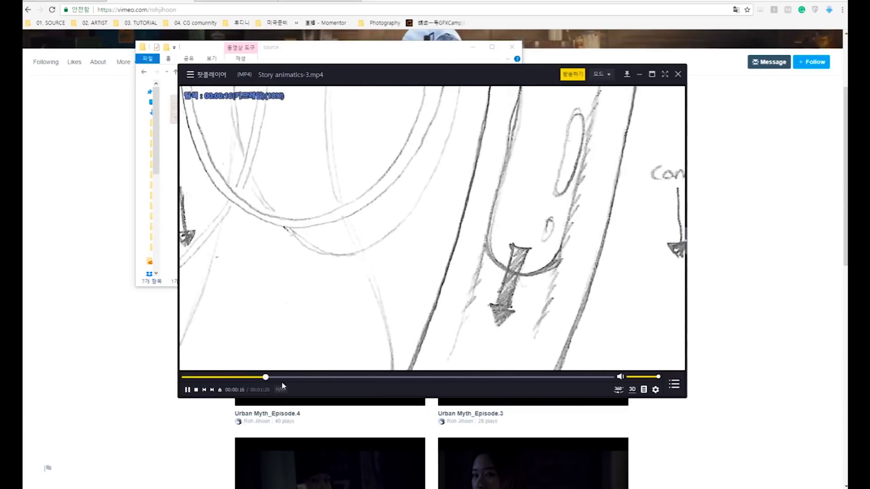
{"action": "left_click", "coordinate": [306, 377]}
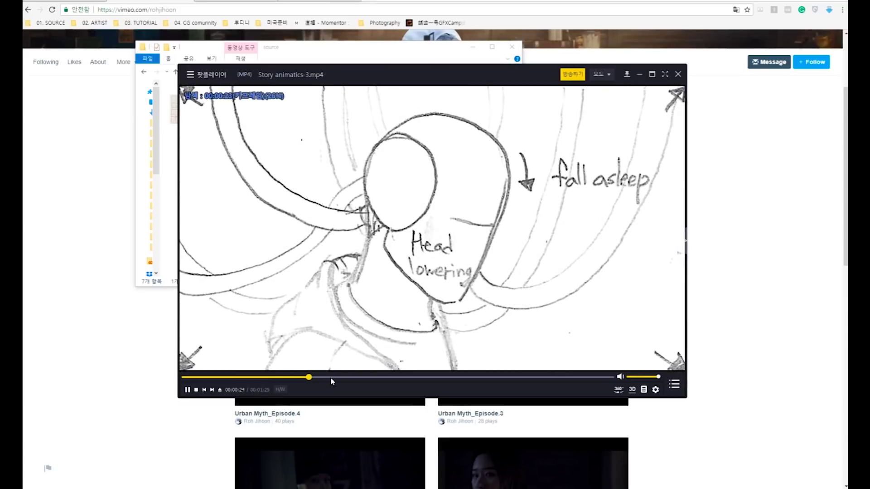
{"action": "left_click", "coordinate": [330, 377]}
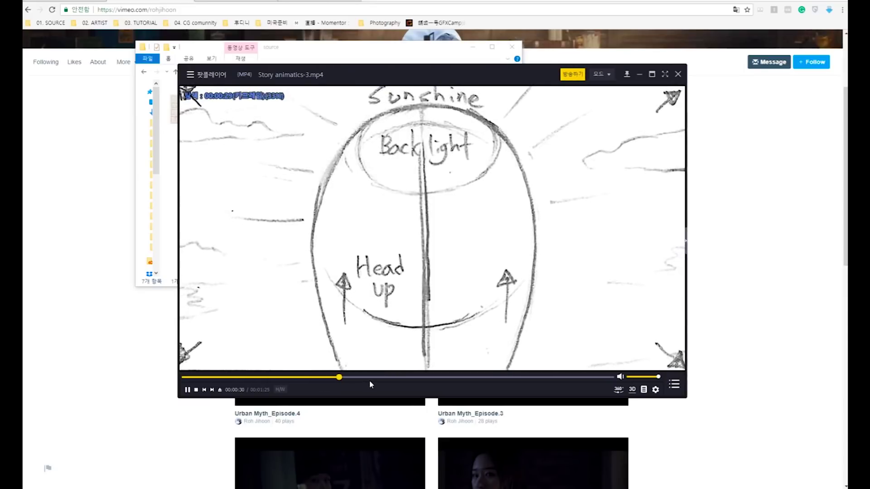
{"action": "left_click", "coordinate": [370, 381]}
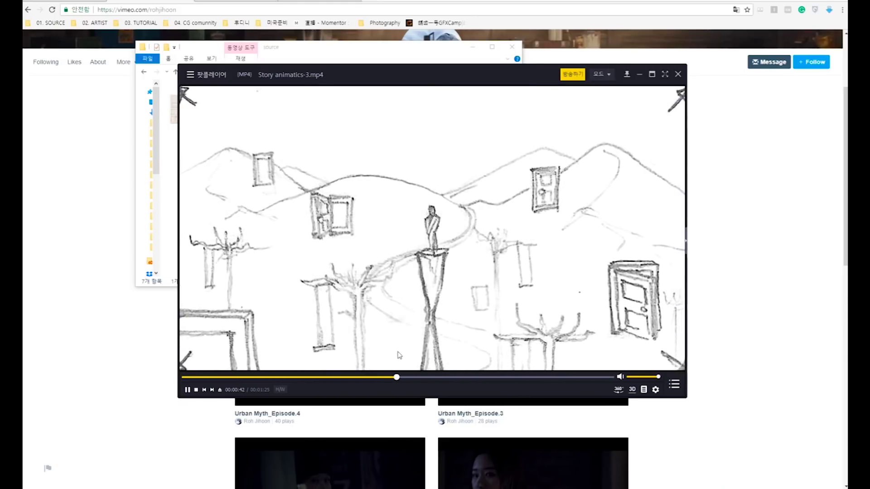
{"action": "left_click", "coordinate": [474, 377]}
{"action": "left_click", "coordinate": [532, 376]}
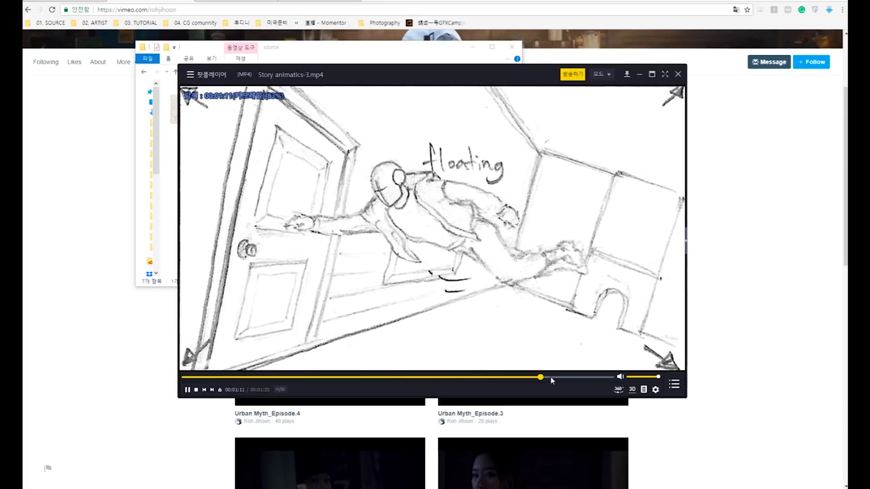
{"action": "left_click", "coordinate": [549, 377]}
{"action": "key", "text": "space"}
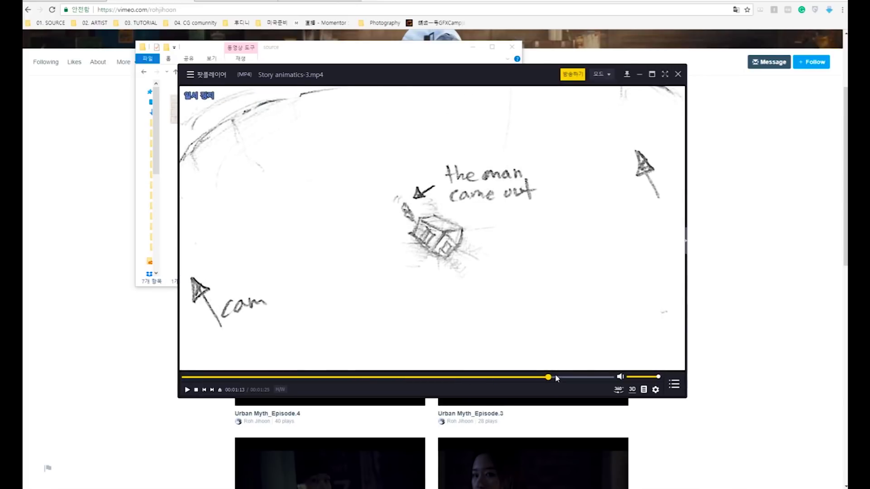
{"action": "left_click", "coordinate": [678, 74]}
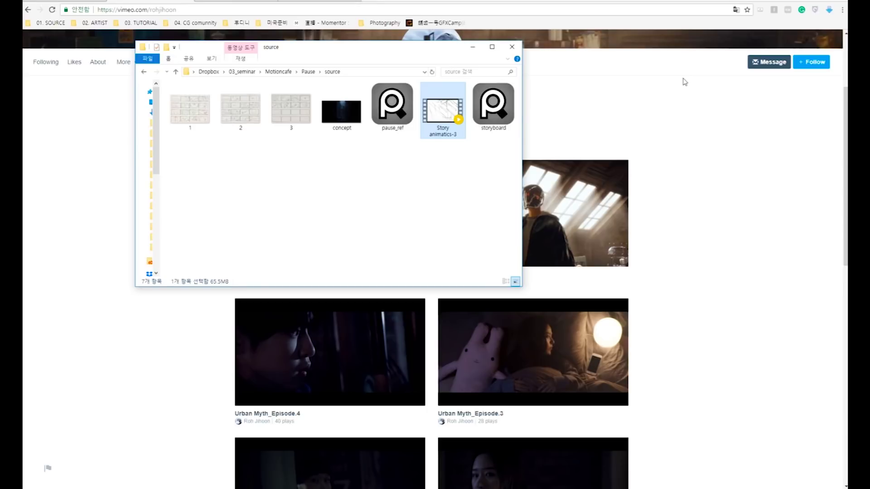
{"action": "left_click", "coordinate": [482, 156]}
{"action": "left_click_drag", "start_coordinate": [489, 181], "coordinate": [442, 131]}
{"action": "left_click", "coordinate": [493, 105]}
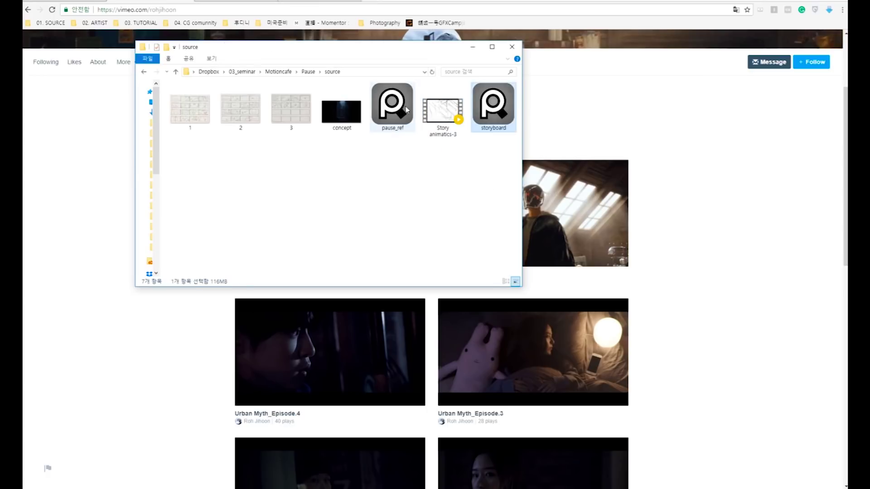
{"action": "left_click", "coordinate": [408, 156]}
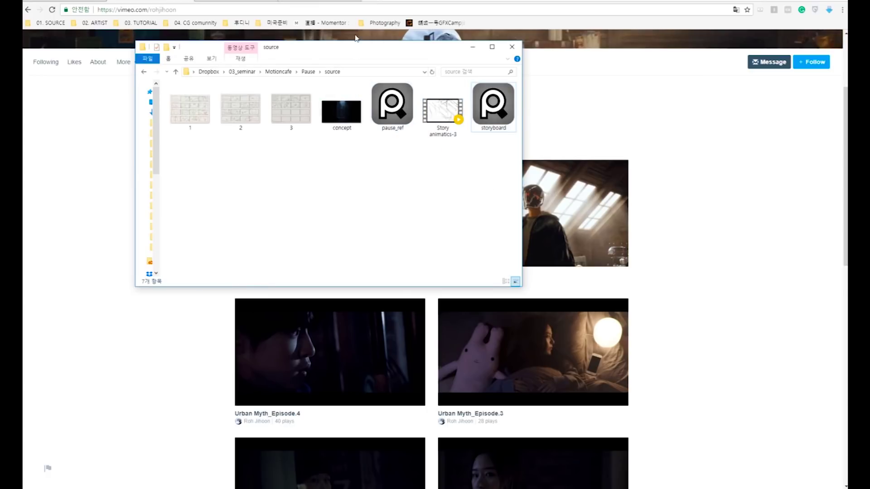
Reposition and minimize the source folder window, and return from the Vimeo profile to the THP portfolio website
{"action": "left_click_drag", "start_coordinate": [367, 47], "coordinate": [445, 123]}
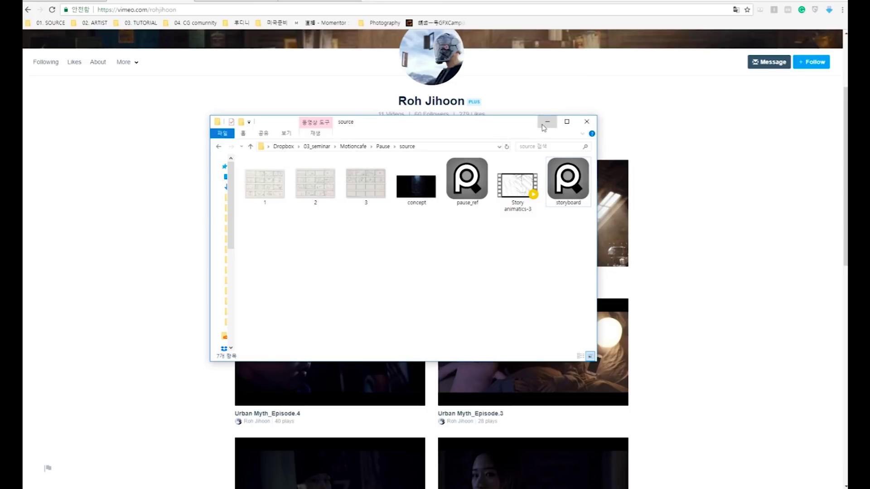
{"action": "left_click", "coordinate": [547, 123]}
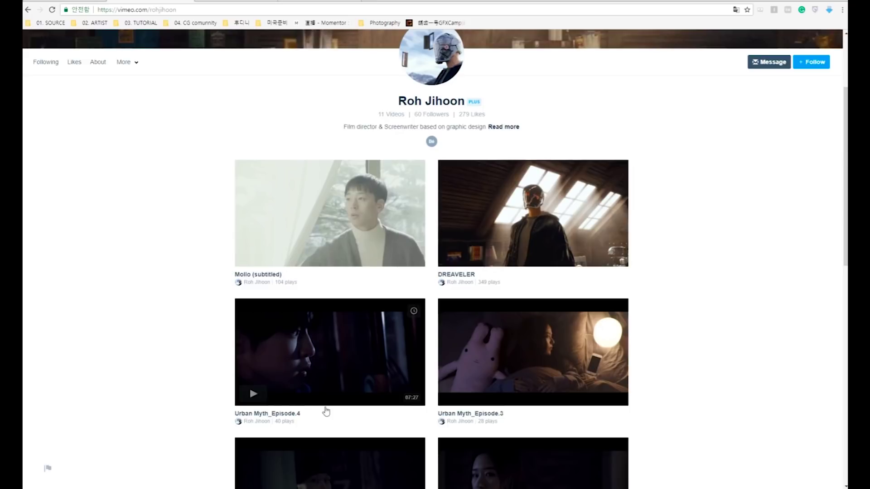
{"action": "scroll", "coordinate": [603, 217], "scroll_direction": "up", "scroll_amount": 2}
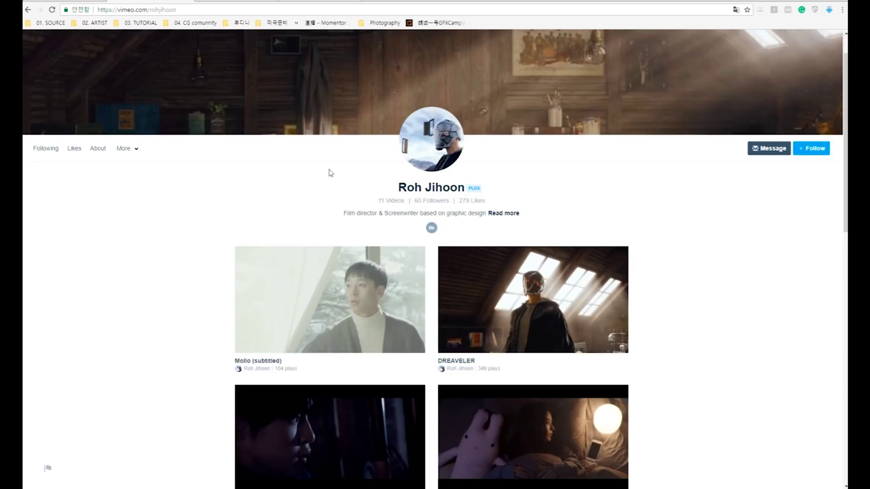
{"action": "left_click", "coordinate": [82, 2]}
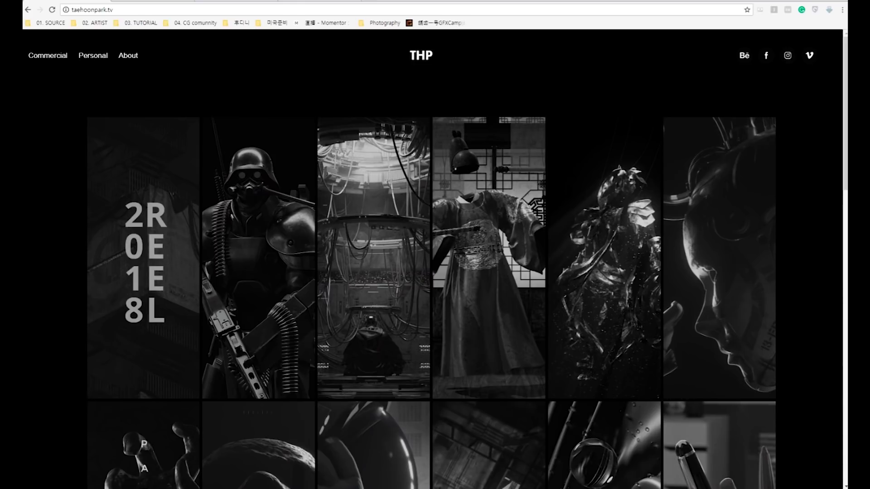
Bring the source folder window back over the website, move it higher, and open the storyboard file
{"action": "key", "text": "alt+Tab"}
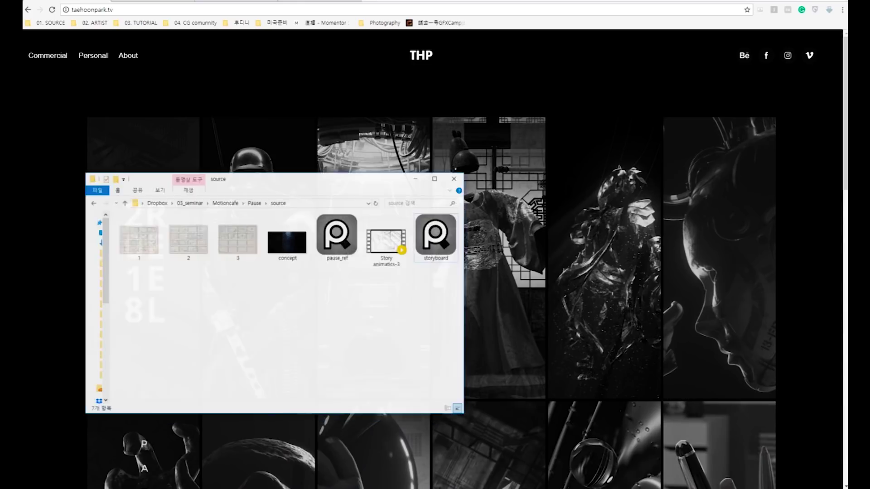
{"action": "left_click_drag", "start_coordinate": [388, 177], "coordinate": [476, 112]}
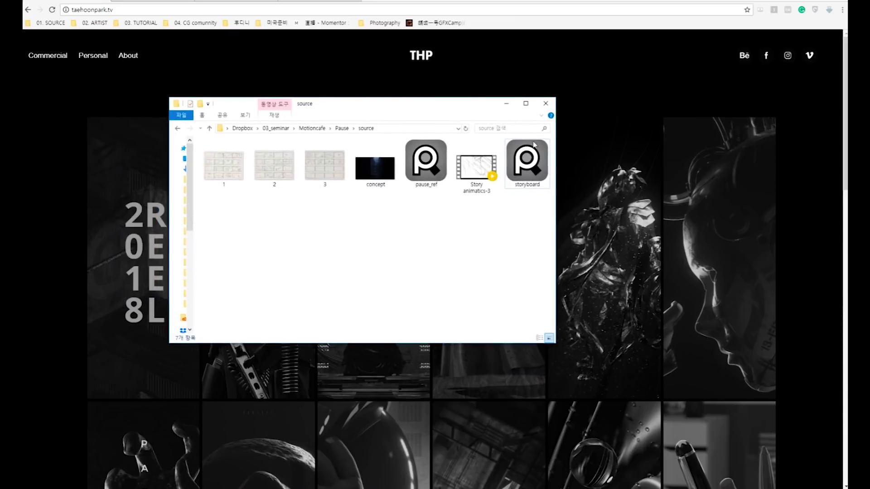
{"action": "left_click", "coordinate": [540, 178]}
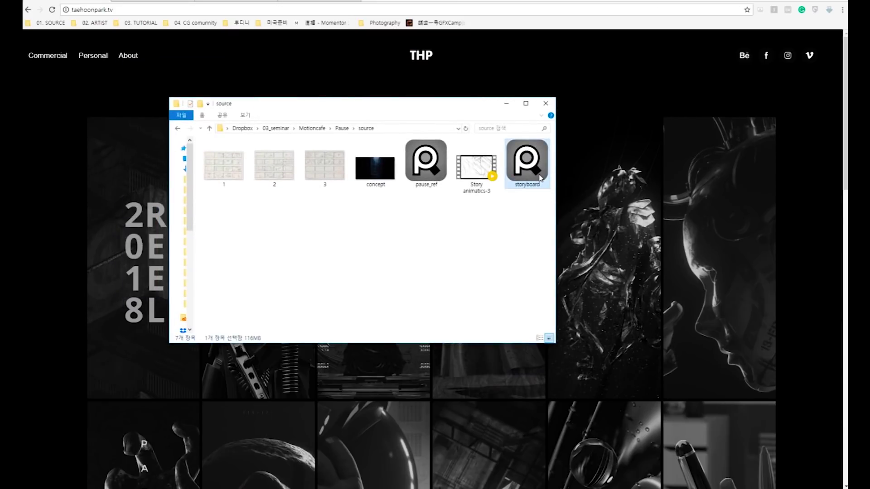
{"action": "double_click", "coordinate": [540, 178]}
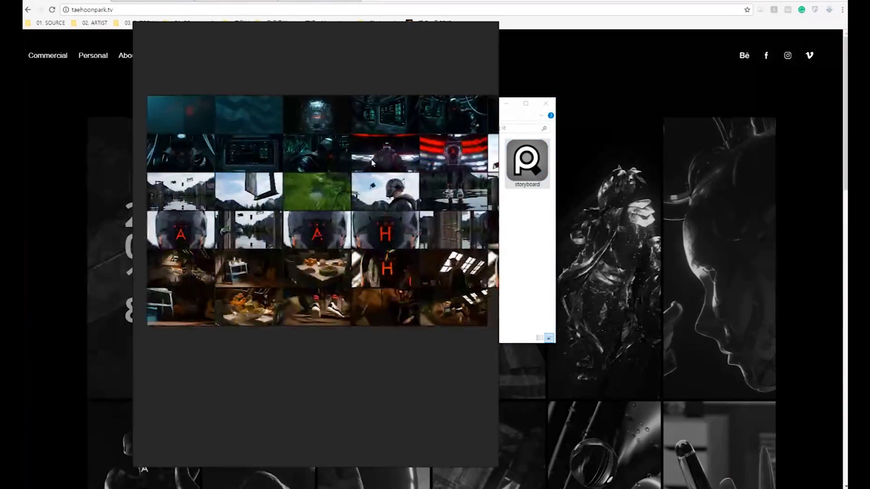
Examine the storyboard board's rendered frames in full screen, from the dark cockpit shots through the lake scenes to the cabin shots
{"action": "key", "text": "ctrl+f"}
{"action": "middle_click_drag", "start_coordinate": [173, 114], "coordinate": [365, 216]}
{"action": "scroll", "coordinate": [365, 217], "scroll_direction": "up", "scroll_amount": 3}
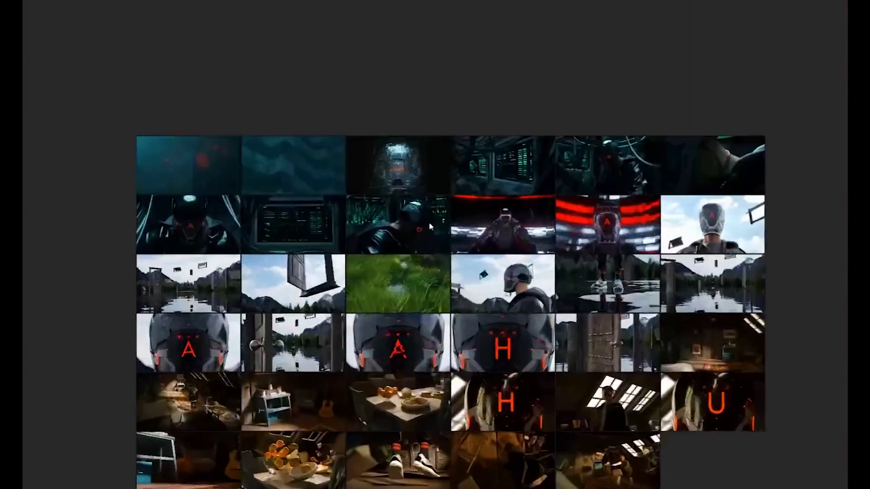
{"action": "middle_click_drag", "start_coordinate": [437, 208], "coordinate": [414, 84]}
{"action": "scroll", "coordinate": [412, 128], "scroll_direction": "down", "scroll_amount": 1}
{"action": "middle_click_drag", "start_coordinate": [531, 243], "coordinate": [515, 275]}
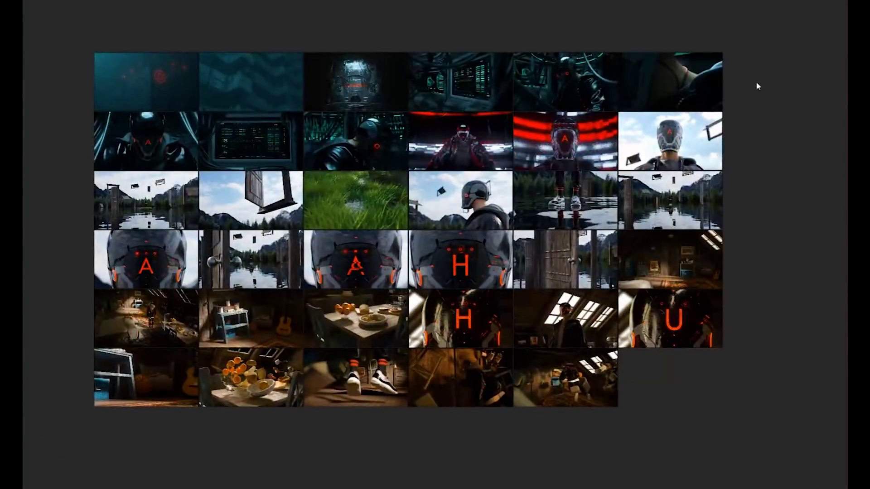
{"action": "scroll", "coordinate": [514, 210], "scroll_direction": "up", "scroll_amount": 2}
{"action": "middle_click_drag", "start_coordinate": [514, 210], "coordinate": [542, 190]}
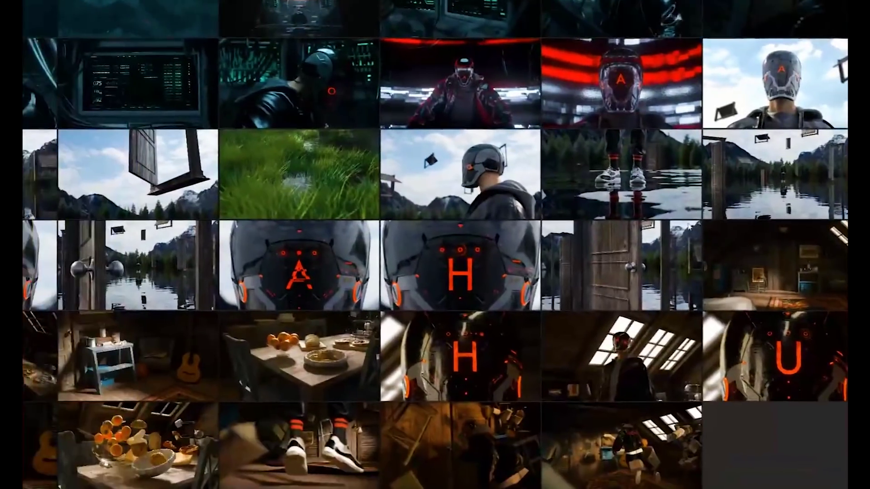
{"action": "scroll", "coordinate": [680, 231], "scroll_direction": "down", "scroll_amount": 2}
{"action": "middle_click_drag", "start_coordinate": [673, 235], "coordinate": [811, 171]}
{"action": "scroll", "coordinate": [387, 174], "scroll_direction": "up", "scroll_amount": 2}
{"action": "middle_click_drag", "start_coordinate": [387, 174], "coordinate": [390, 242]}
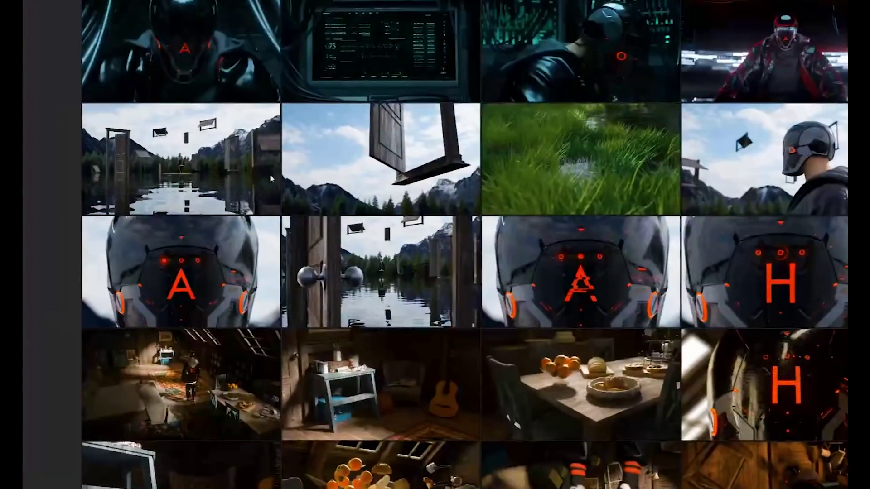
{"action": "middle_click_drag", "start_coordinate": [788, 220], "coordinate": [493, 167]}
{"action": "scroll", "coordinate": [493, 168], "scroll_direction": "down", "scroll_amount": 2}
{"action": "middle_click_drag", "start_coordinate": [650, 221], "coordinate": [550, 244]}
Take the storyboard board out of full screen, widen its window to show the whole frame grid, and return to the portfolio website
{"action": "key", "text": "ctrl+f"}
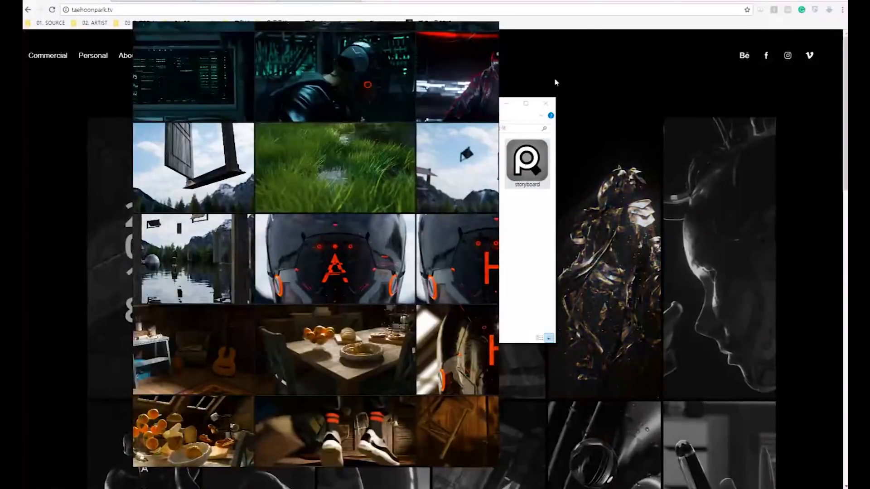
{"action": "scroll", "coordinate": [398, 170], "scroll_direction": "down", "scroll_amount": 2}
{"action": "left_click_drag", "start_coordinate": [501, 155], "coordinate": [690, 155]}
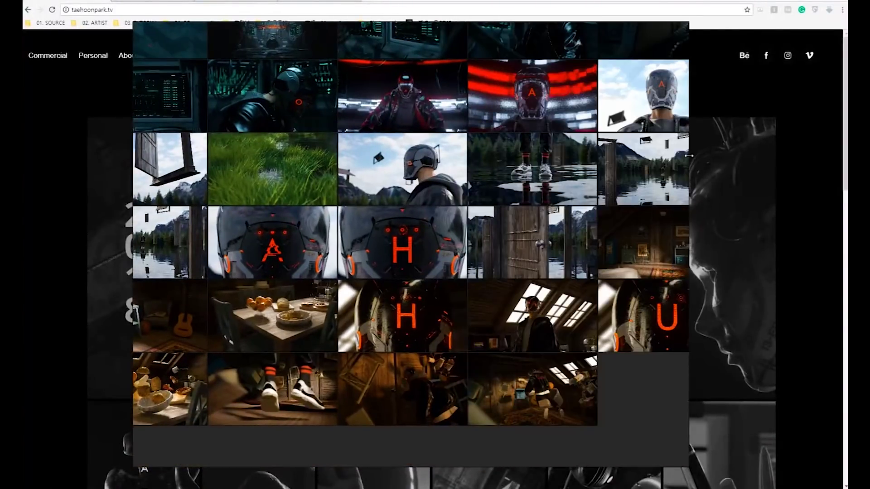
{"action": "scroll", "coordinate": [576, 229], "scroll_direction": "down", "scroll_amount": 2}
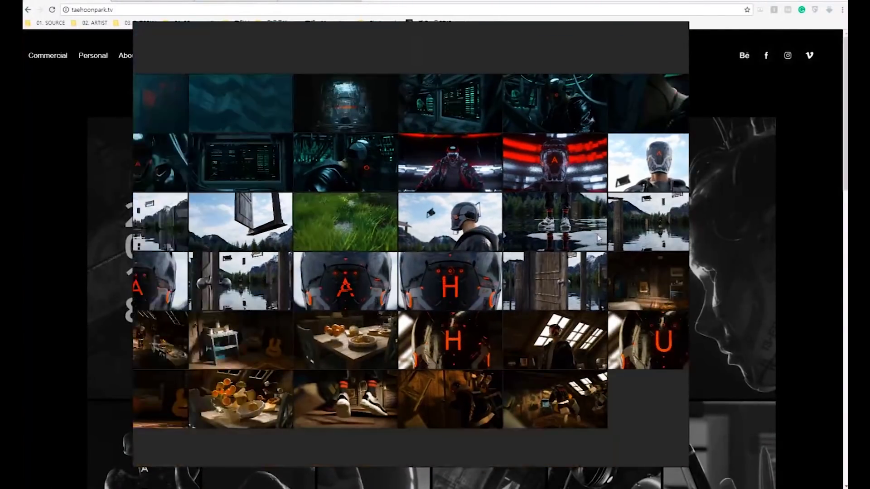
{"action": "middle_click_drag", "start_coordinate": [632, 419], "coordinate": [568, 309]}
{"action": "middle_click_drag", "start_coordinate": [488, 186], "coordinate": [533, 276]}
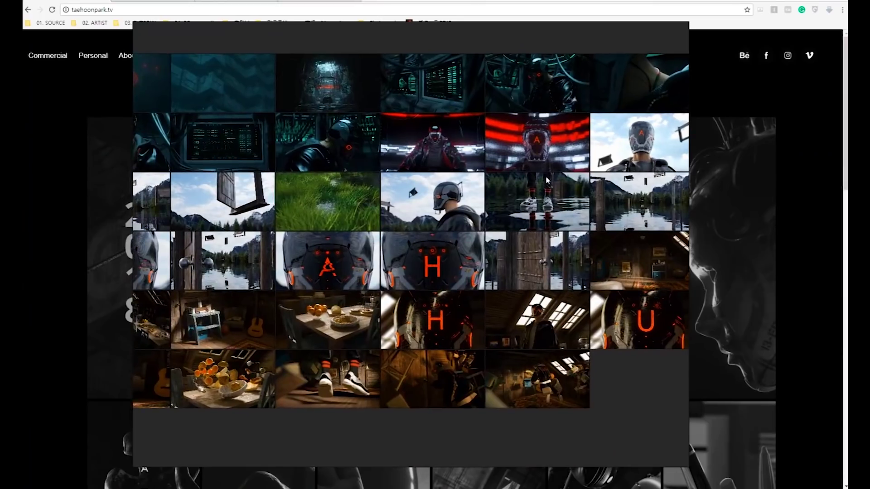
{"action": "middle_click_drag", "start_coordinate": [497, 147], "coordinate": [526, 193]}
{"action": "scroll", "coordinate": [513, 212], "scroll_direction": "down", "scroll_amount": 2}
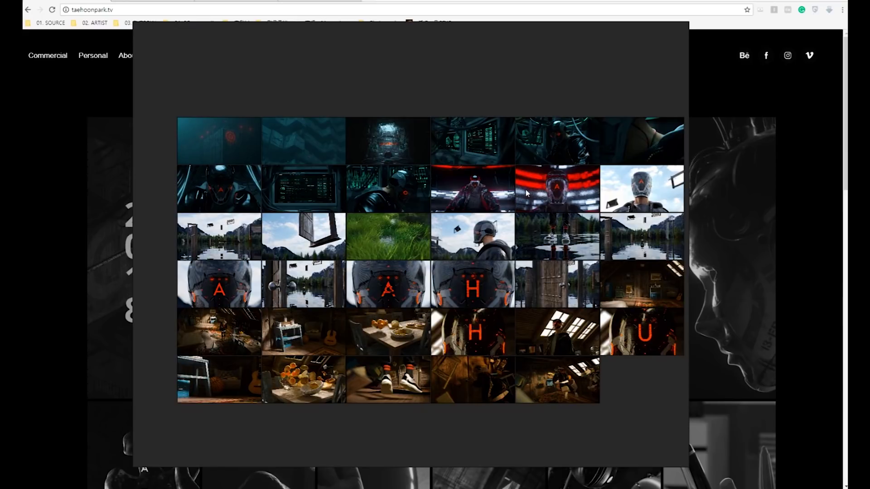
{"action": "middle_click_drag", "start_coordinate": [429, 86], "coordinate": [430, 76]}
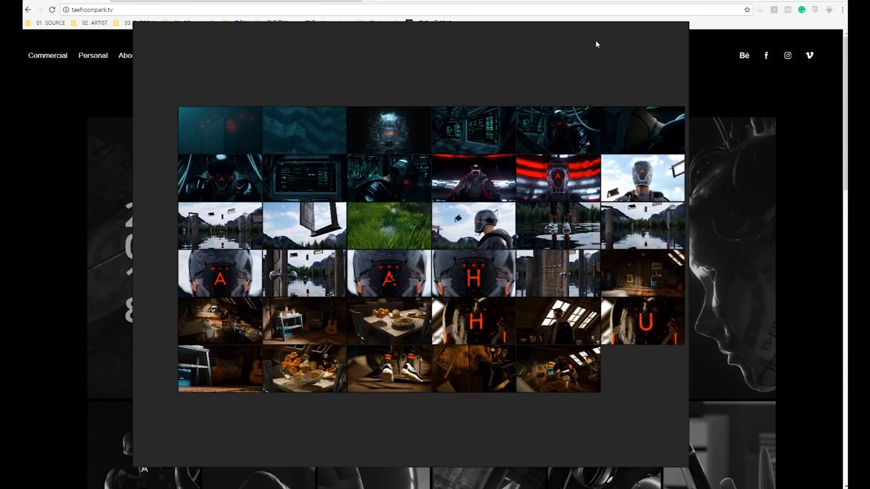
{"action": "left_click", "coordinate": [800, 320]}
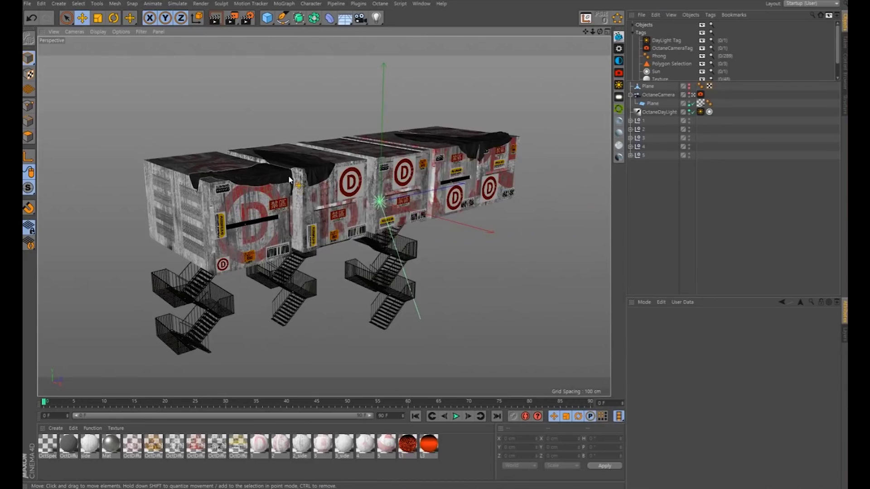
In the Cinema 4D container scene, add an Octane Scatter object and place it below null 5 in the hierarchy
{"action": "left_click_drag", "start_coordinate": [317, 190], "coordinate": [341, 200], "text": "alt"}
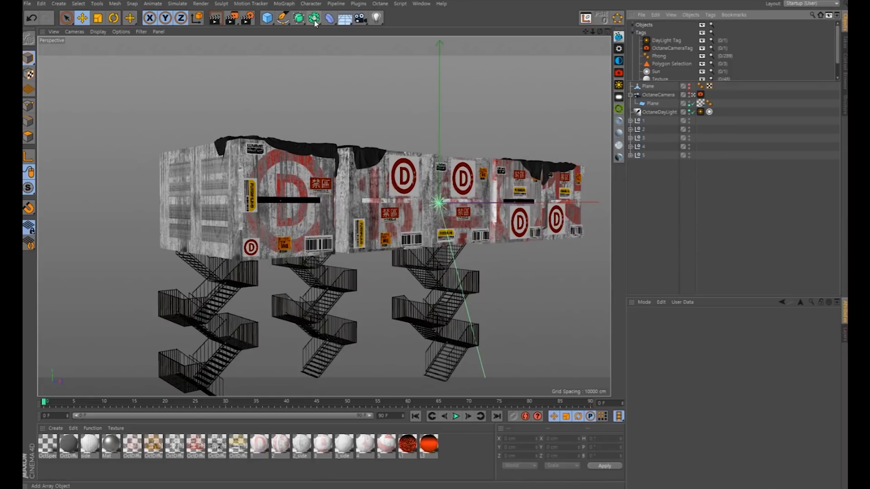
{"action": "left_click", "coordinate": [618, 110]}
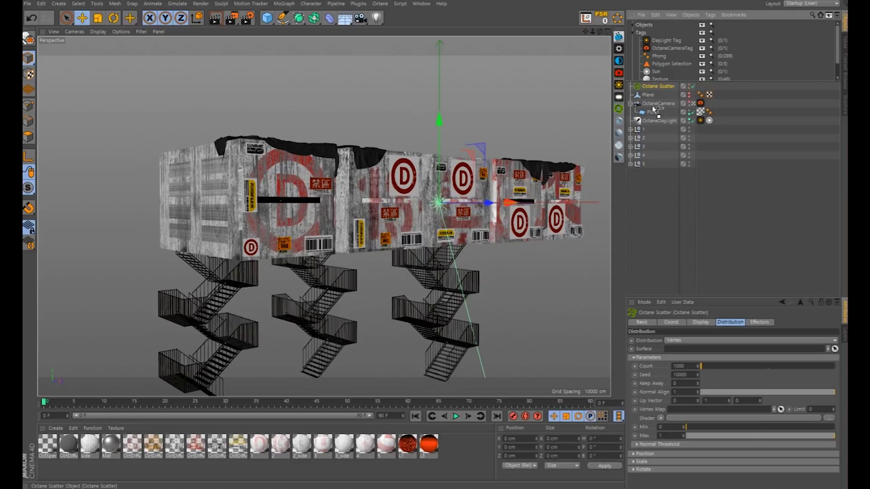
{"action": "left_click", "coordinate": [650, 192]}
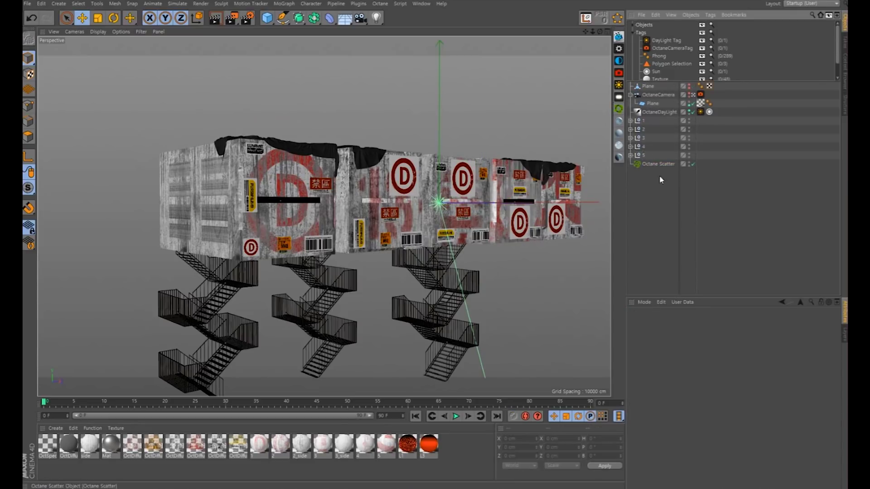
Select nulls 1 to 5 to highlight the container and staircase models they hold
{"action": "left_click", "coordinate": [649, 159]}
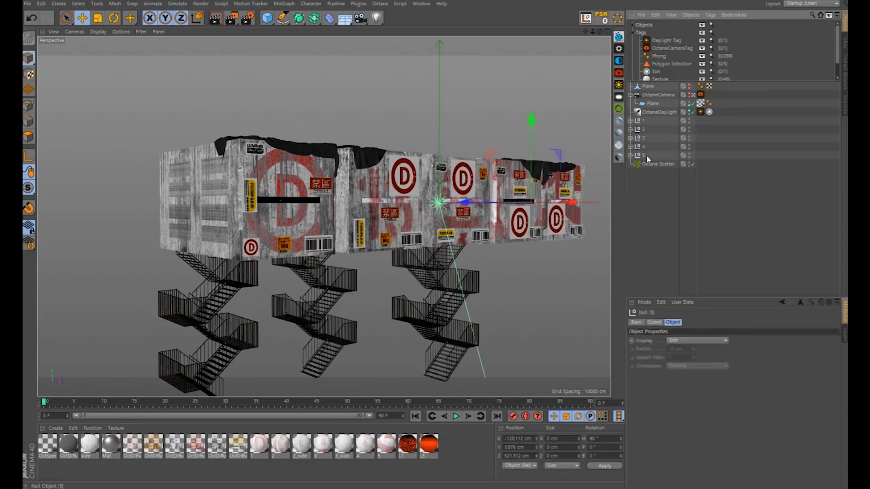
{"action": "left_click", "coordinate": [640, 121], "text": "shift"}
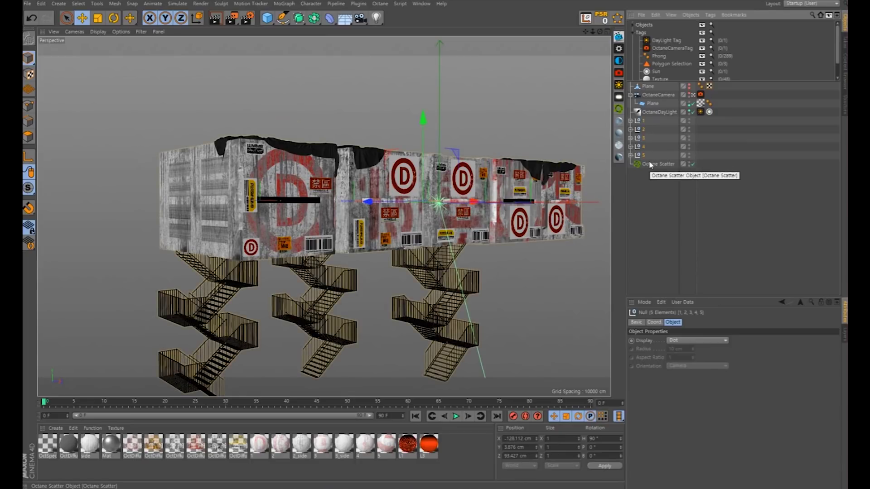
{"action": "left_click", "coordinate": [647, 187]}
{"action": "left_click", "coordinate": [643, 121]}
{"action": "left_click", "coordinate": [644, 155], "text": "shift"}
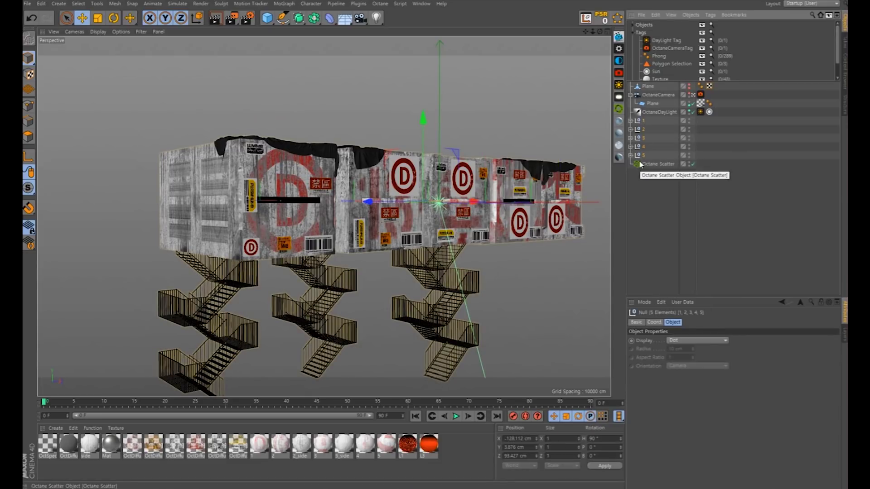
Open the Octane Live Viewer, start rendering the containers, and disable the plane under OctaneCamera
{"action": "scroll", "coordinate": [343, 177], "scroll_direction": "down", "scroll_amount": 3}
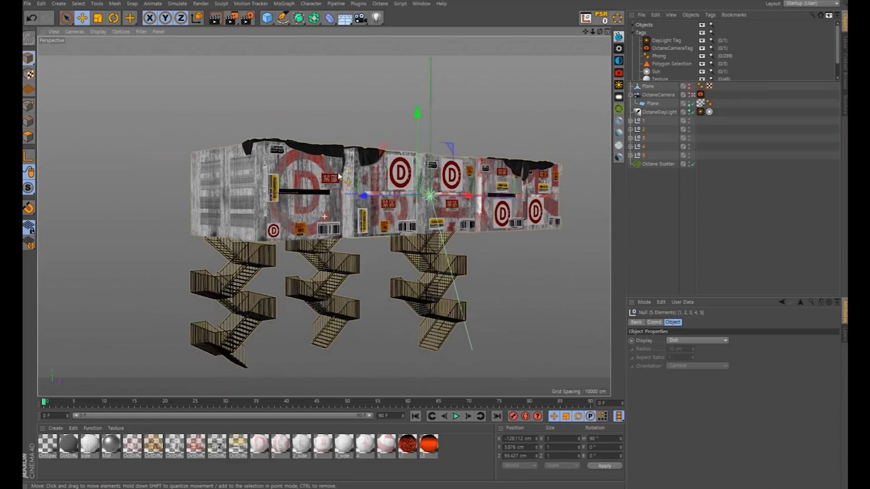
{"action": "left_click", "coordinate": [619, 37]}
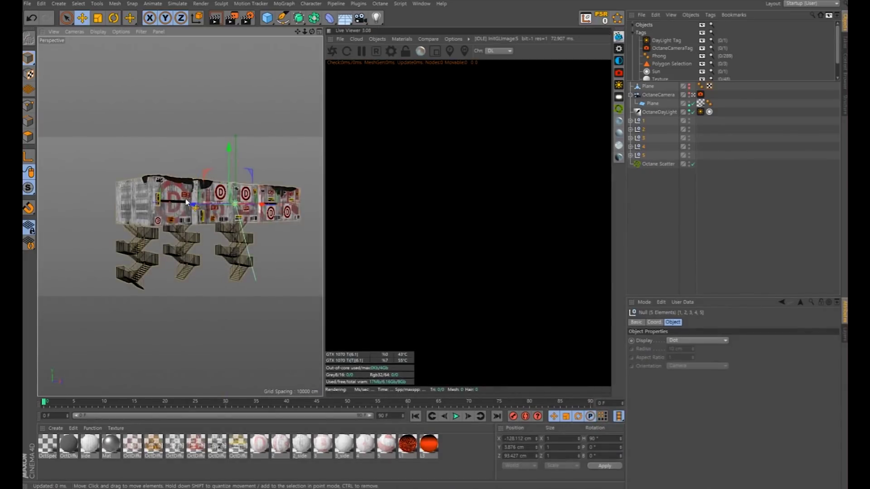
{"action": "scroll", "coordinate": [185, 177], "scroll_direction": "up", "scroll_amount": 3}
{"action": "scroll", "coordinate": [185, 176], "scroll_direction": "down", "scroll_amount": 6}
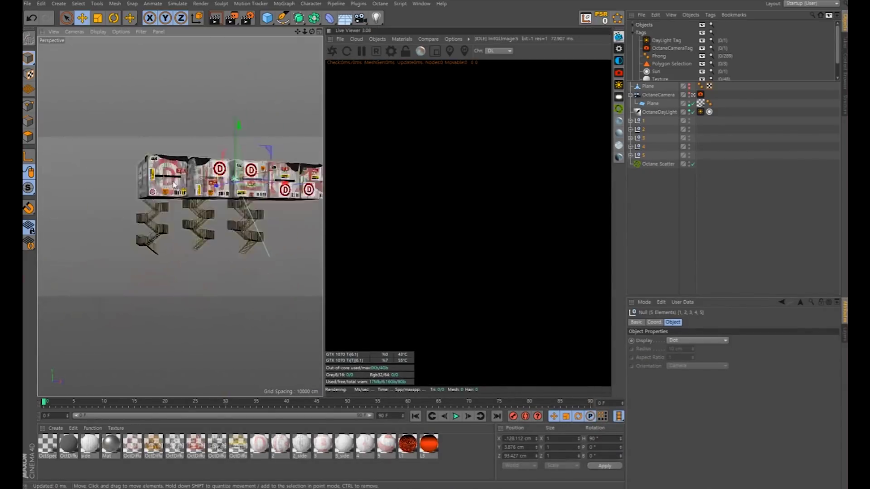
{"action": "scroll", "coordinate": [225, 181], "scroll_direction": "up", "scroll_amount": 4}
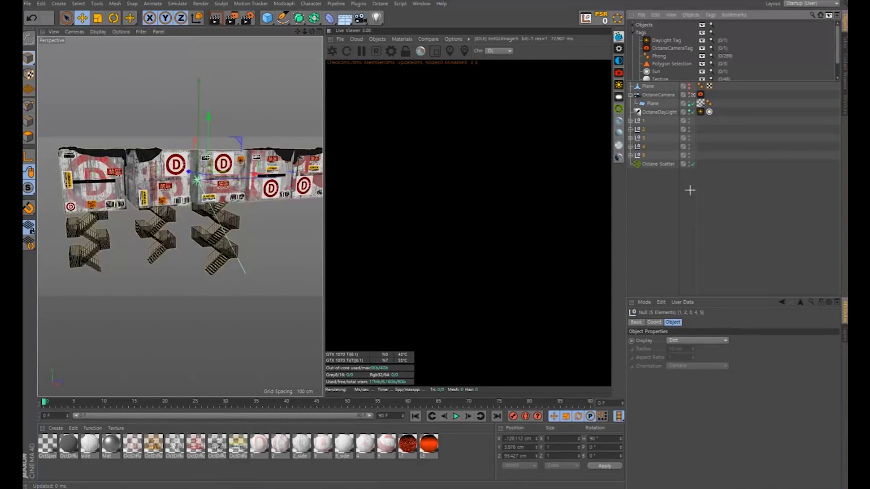
{"action": "left_click", "coordinate": [332, 51]}
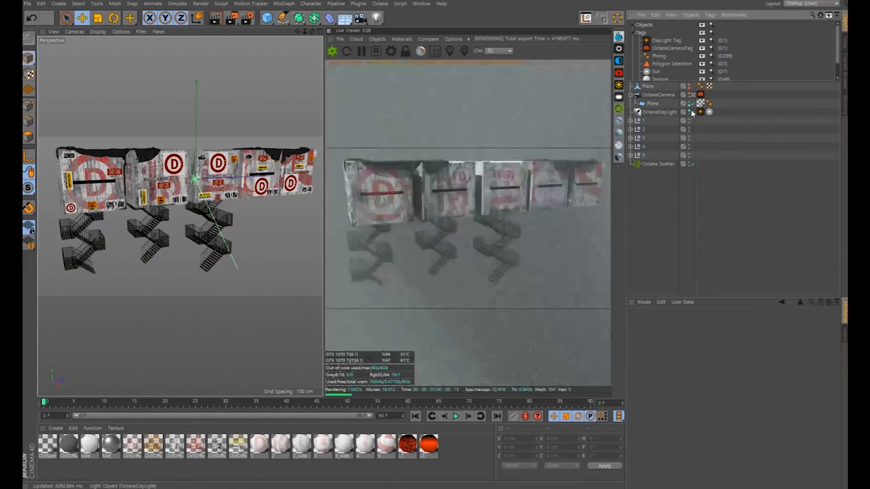
{"action": "left_click", "coordinate": [693, 104]}
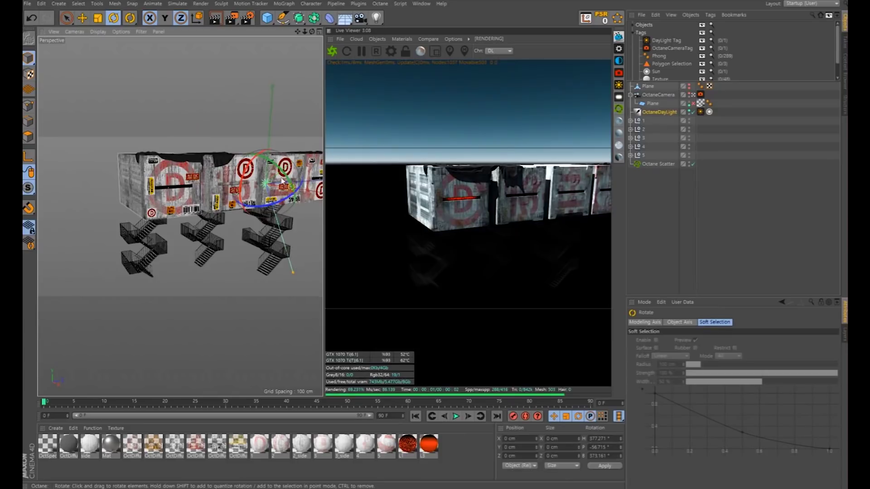
{"action": "left_click_drag", "start_coordinate": [286, 175], "coordinate": [293, 190]}
Make nulls 1 to 5 children of the Octane Scatter object
{"action": "left_click", "coordinate": [653, 165]}
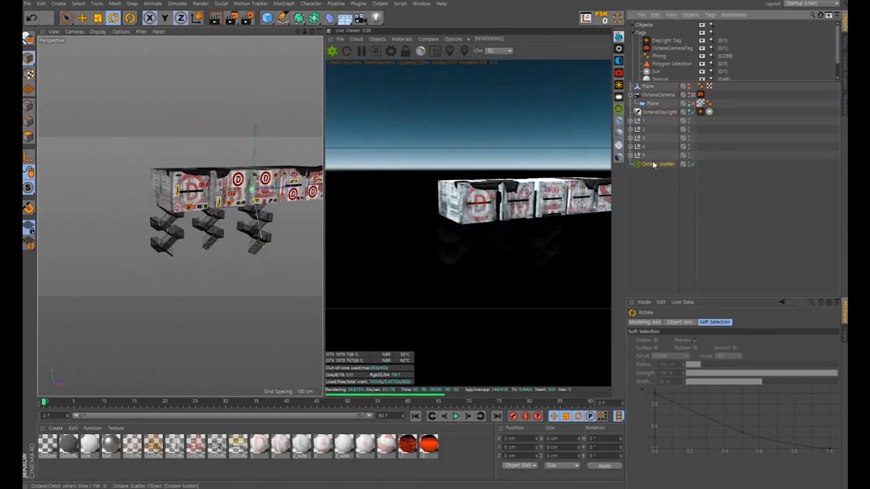
{"action": "left_click", "coordinate": [646, 154]}
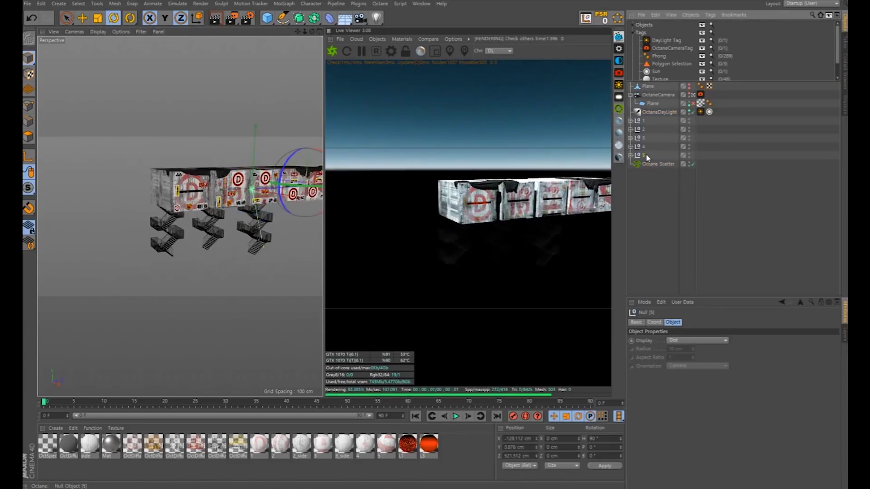
{"action": "middle_click_drag", "start_coordinate": [254, 193], "coordinate": [201, 196], "text": "alt"}
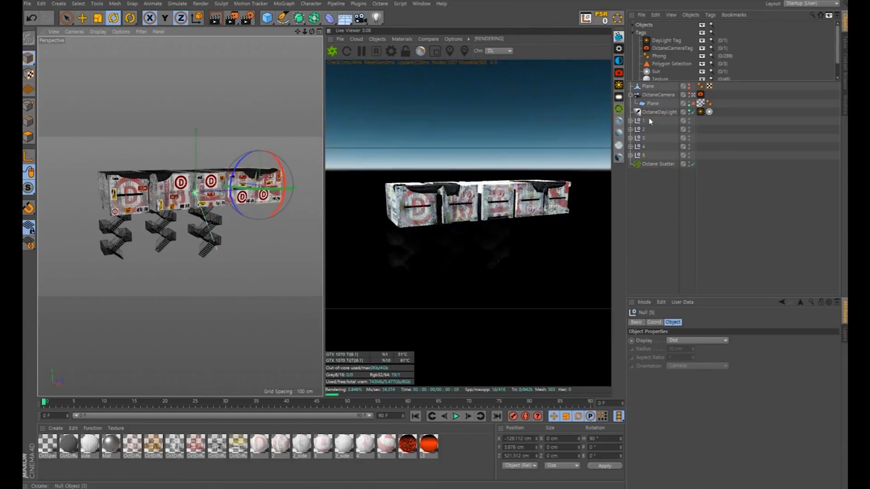
{"action": "left_click", "coordinate": [646, 120], "text": "shift"}
{"action": "left_click_drag", "start_coordinate": [641, 164], "coordinate": [652, 171]}
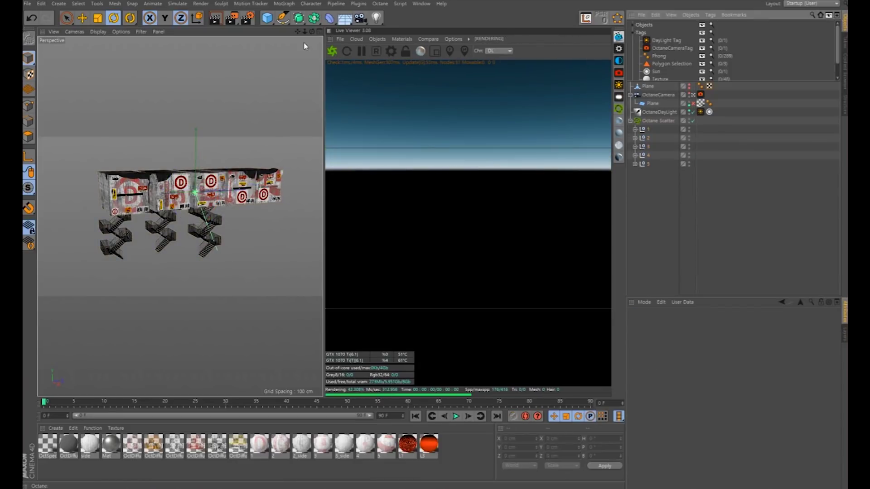
Add a new plane and rotate it 90° in bank so it stands upright
{"action": "left_click_drag", "start_coordinate": [265, 21], "coordinate": [342, 55]}
{"action": "key", "text": "r"}
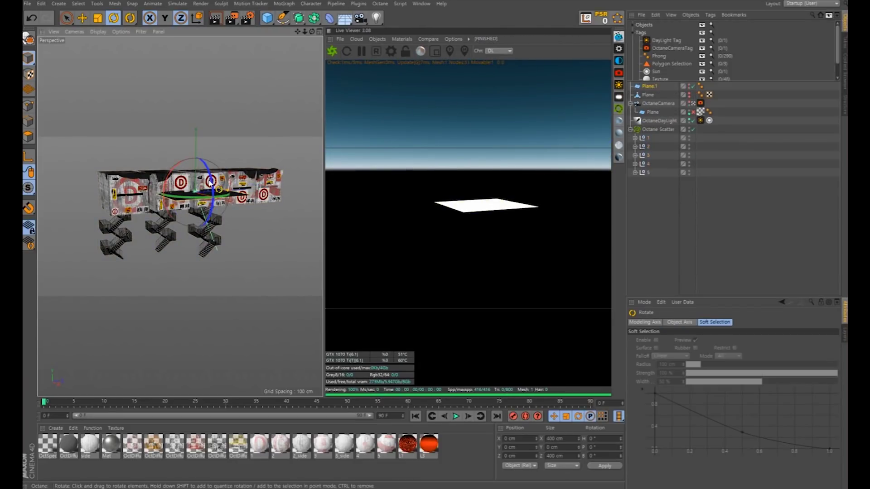
{"action": "left_click_drag", "start_coordinate": [211, 181], "coordinate": [204, 238]}
Scale the upright plane up to about 2087 by 2022 cm
{"action": "key", "text": "t"}
{"action": "left_click_drag", "start_coordinate": [149, 266], "coordinate": [204, 266]}
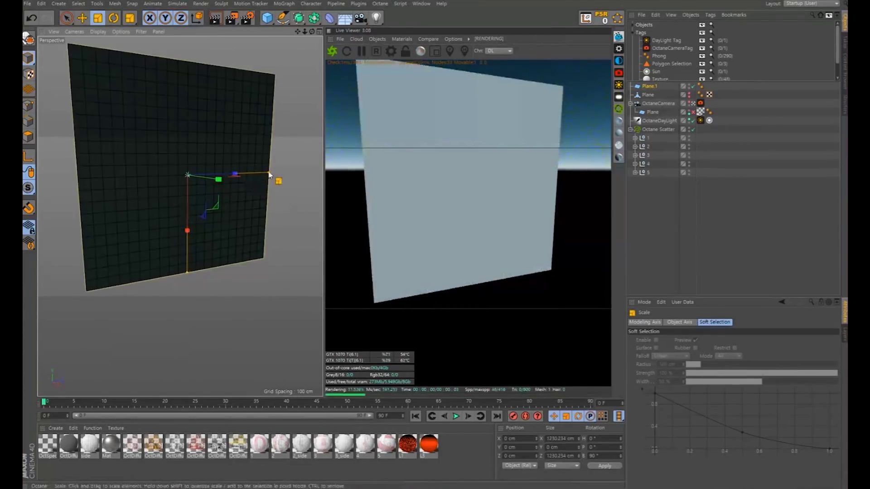
{"action": "mouse_move", "coordinate": [282, 173]}
{"action": "left_mouse_down"}
{"action": "mouse_move", "coordinate": [214, 195]}
{"action": "mouse_move", "coordinate": [194, 256]}
{"action": "mouse_move", "coordinate": [295, 179]}
{"action": "left_mouse_up"}
{"action": "right_click_drag", "start_coordinate": [191, 177], "coordinate": [230, 170], "text": "alt"}
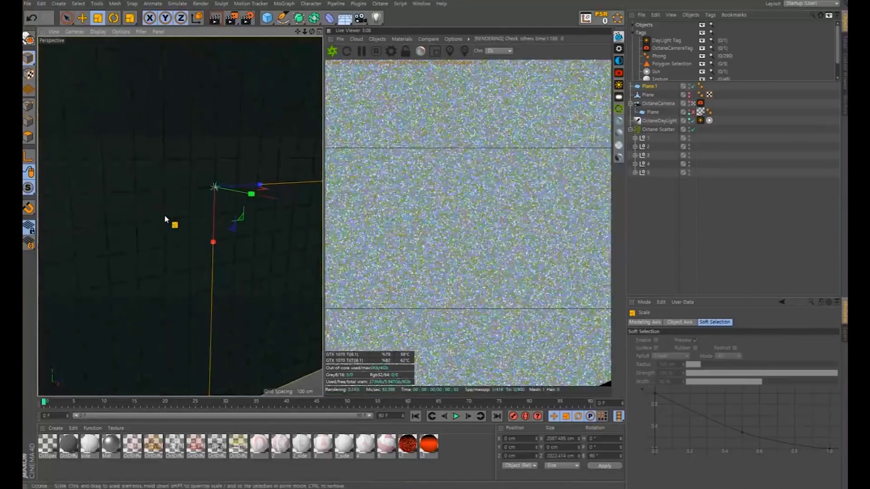
{"action": "right_click_drag", "start_coordinate": [164, 215], "coordinate": [211, 187], "text": "alt"}
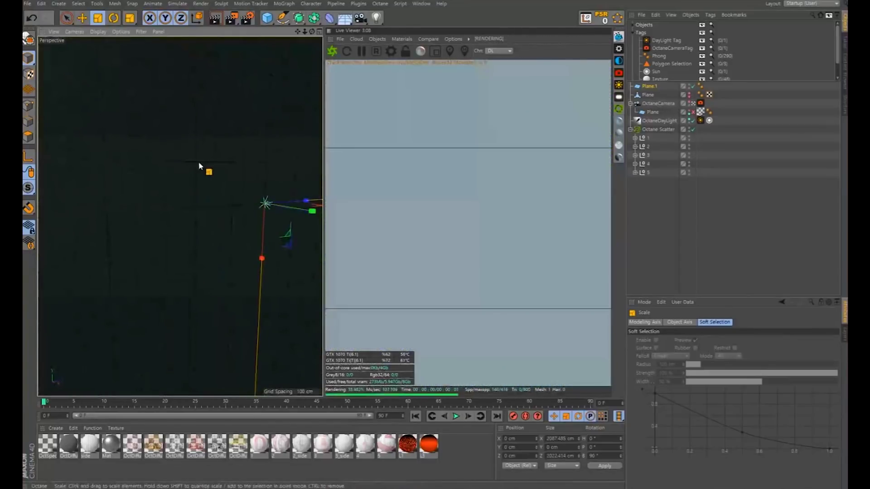
Set the upright plane's width and height segments to 10 each
{"action": "left_click", "coordinate": [648, 86]}
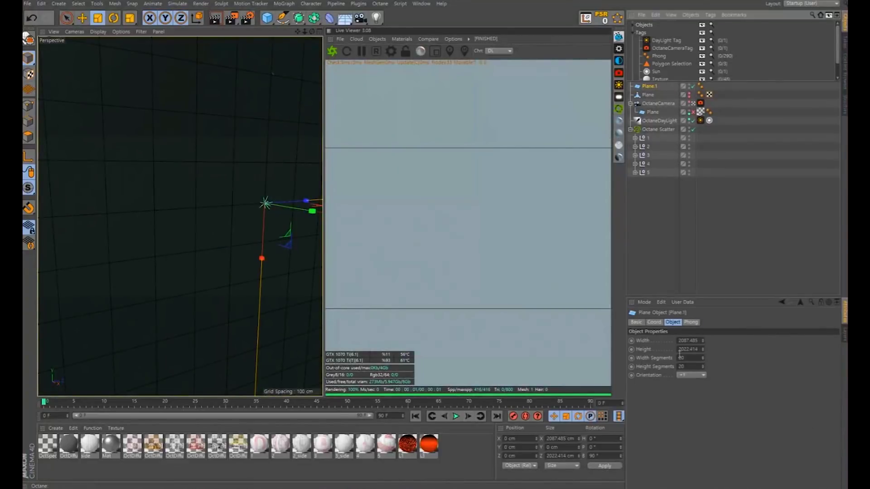
{"action": "left_click_drag", "start_coordinate": [688, 358], "coordinate": [546, 312]}
{"action": "key", "text": "Tab"}
{"action": "type", "text": "1"}
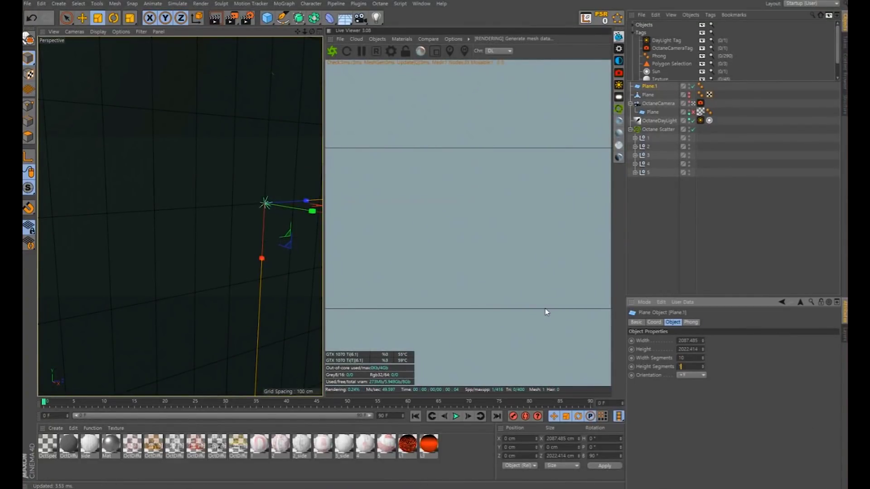
{"action": "type", "text": "0"}
{"action": "key", "text": "Return"}
{"action": "scroll", "coordinate": [206, 125], "scroll_direction": "down", "scroll_amount": 5}
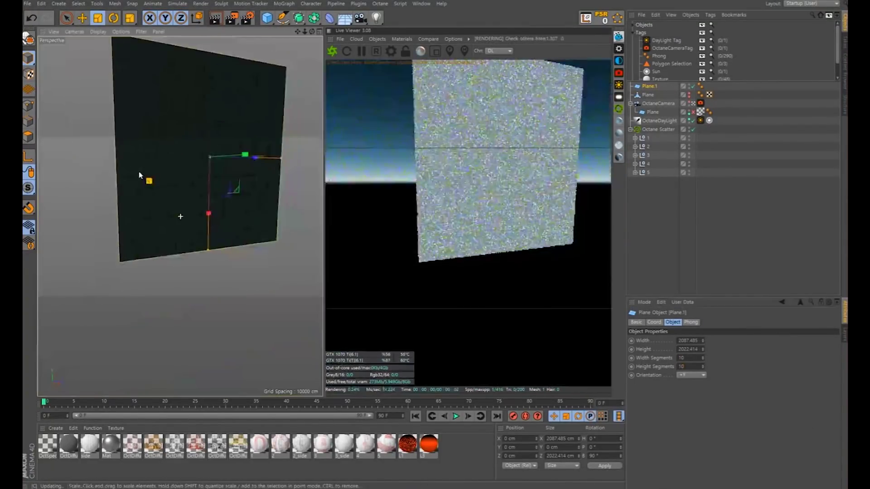
Rename the upright plane as source
{"action": "double_click", "coordinate": [650, 86]}
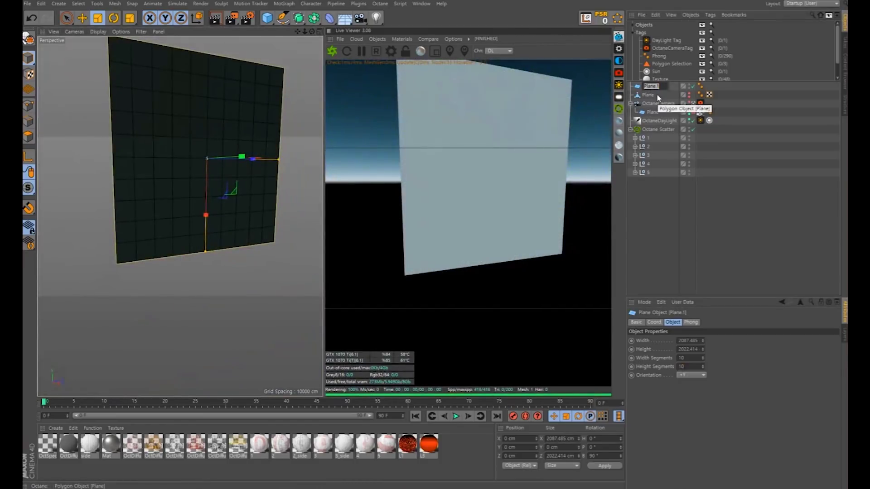
{"action": "key", "text": "BackSpace"}
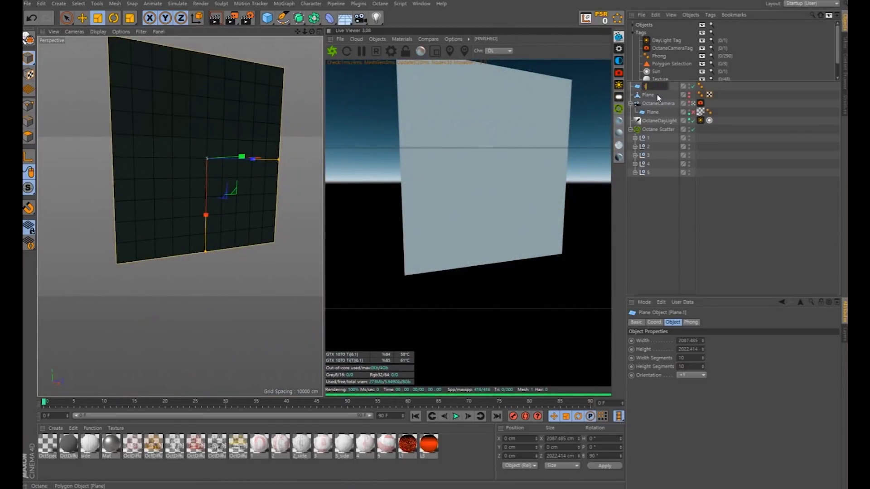
{"action": "type", "text": "source"}
{"action": "key", "text": "Return"}
Assign the source plane as the distribution surface of the Octane Scatter and inspect the scattered containers
{"action": "left_click", "coordinate": [658, 129]}
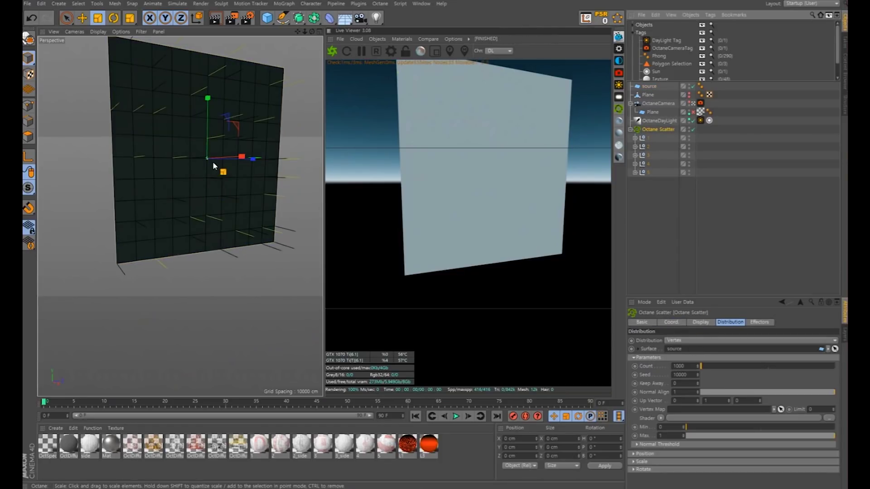
{"action": "right_click_drag", "start_coordinate": [187, 143], "coordinate": [194, 140], "text": "alt"}
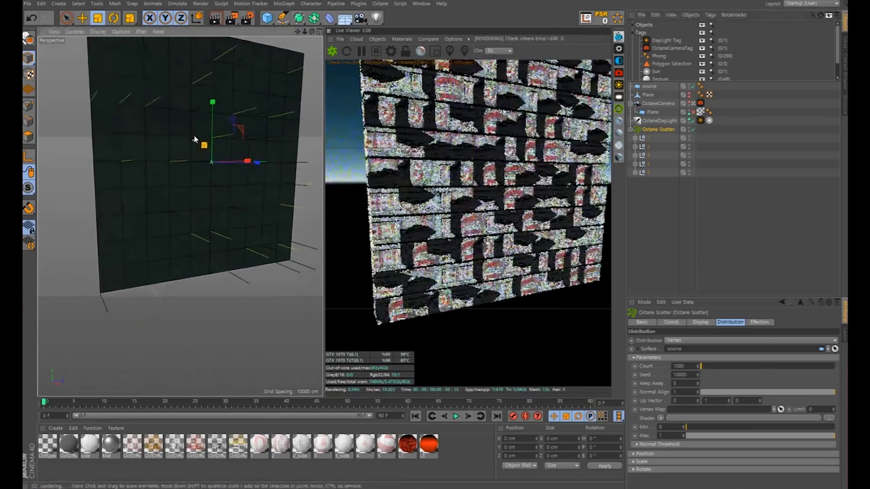
{"action": "left_click_drag", "start_coordinate": [195, 140], "coordinate": [163, 172], "text": "alt"}
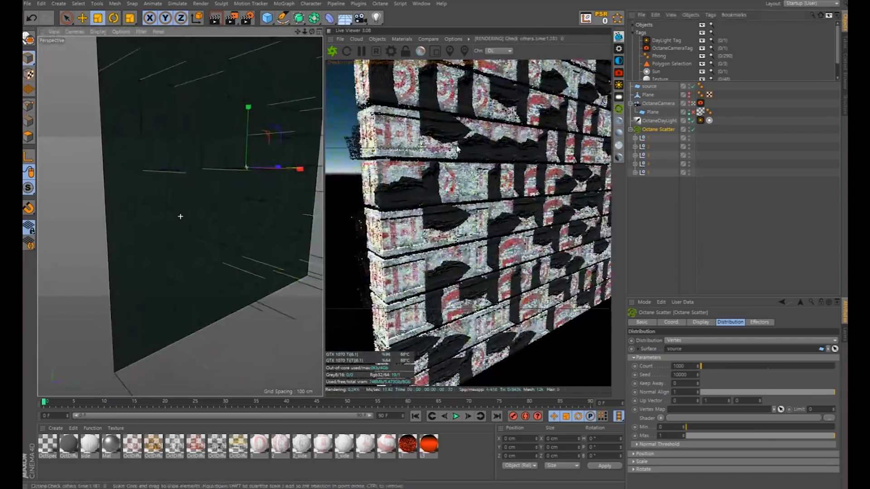
{"action": "left_click", "coordinate": [719, 139]}
{"action": "right_click_drag", "start_coordinate": [163, 169], "coordinate": [155, 169], "text": "alt"}
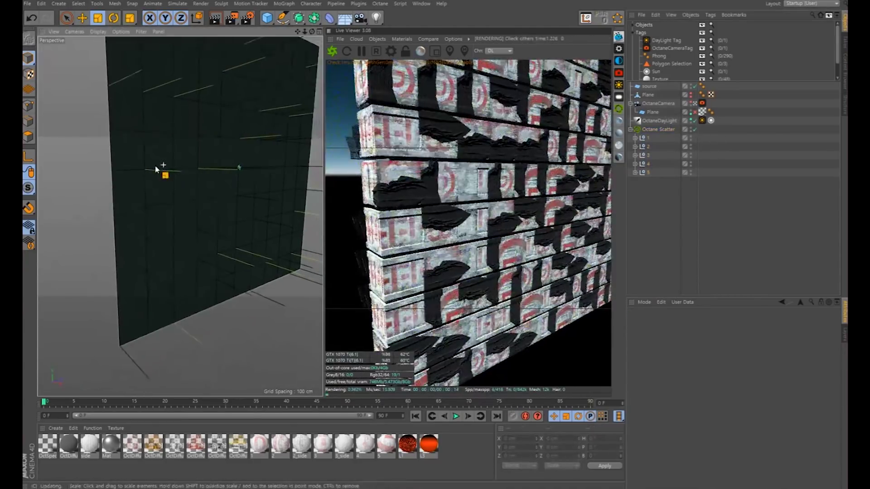
Set the Octane Scatter's up vector Y to 0 and its normal align to 0
{"action": "left_click", "coordinate": [658, 130]}
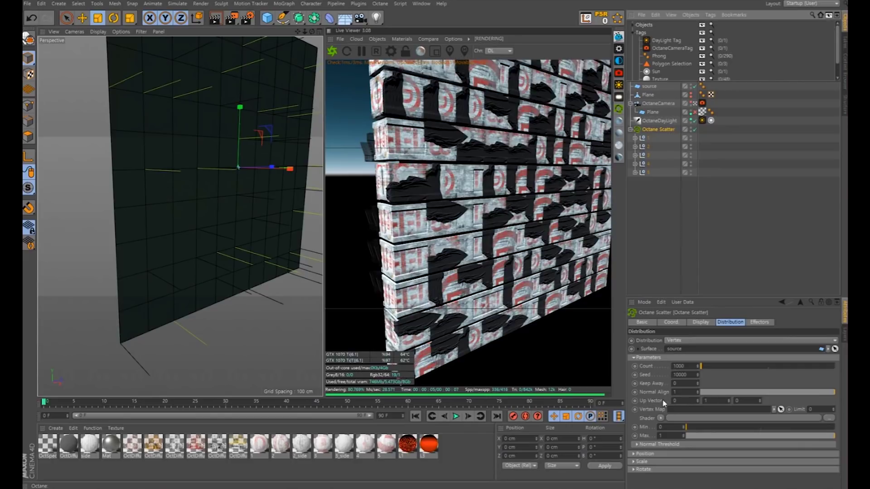
{"action": "left_click_drag", "start_coordinate": [721, 402], "coordinate": [605, 403]}
{"action": "type", "text": "0"}
{"action": "double_click", "coordinate": [687, 400]}
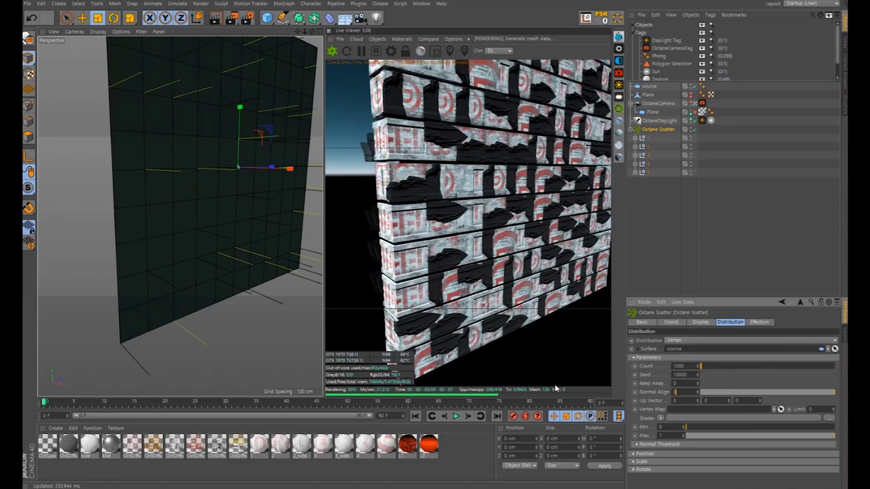
{"action": "key", "text": "Return"}
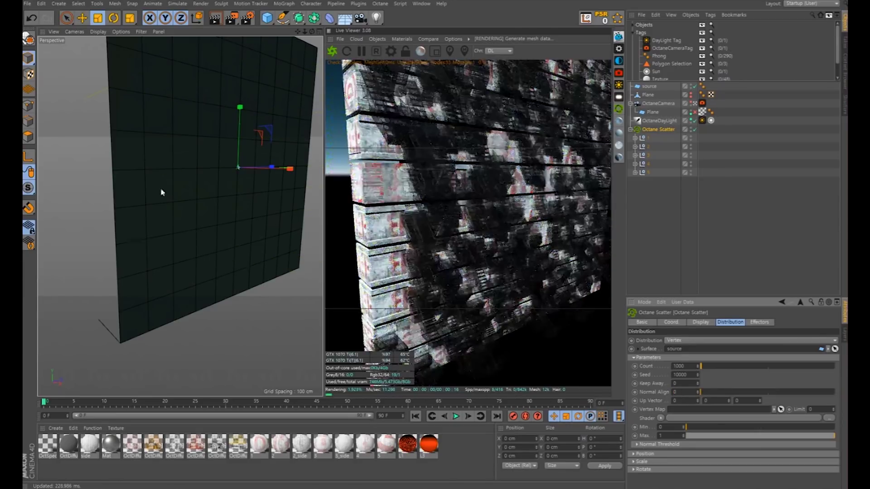
{"action": "middle_click_drag", "start_coordinate": [180, 195], "coordinate": [181, 214], "text": "alt"}
{"action": "left_click_drag", "start_coordinate": [181, 214], "coordinate": [175, 214], "text": "alt"}
Try an up vector X value of 1 on the Octane Scatter and inspect the containers' orientation
{"action": "left_click_drag", "start_coordinate": [682, 400], "coordinate": [633, 402]}
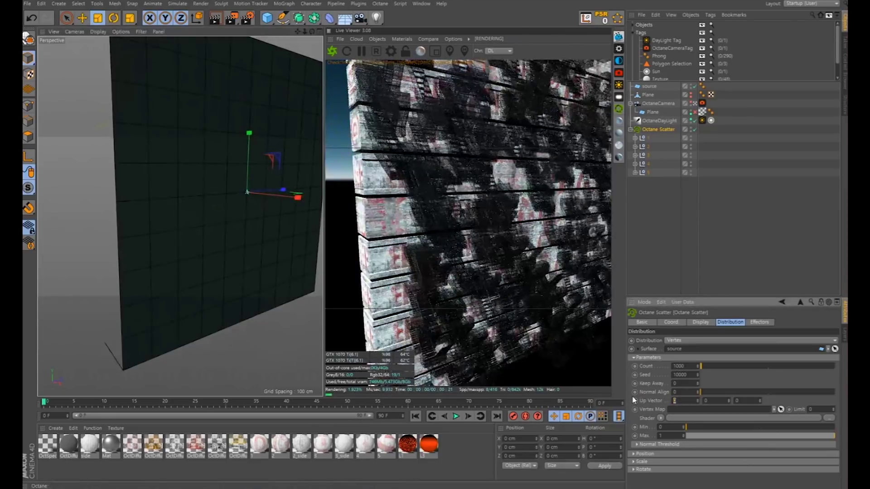
{"action": "type", "text": "1"}
{"action": "key", "text": "Return"}
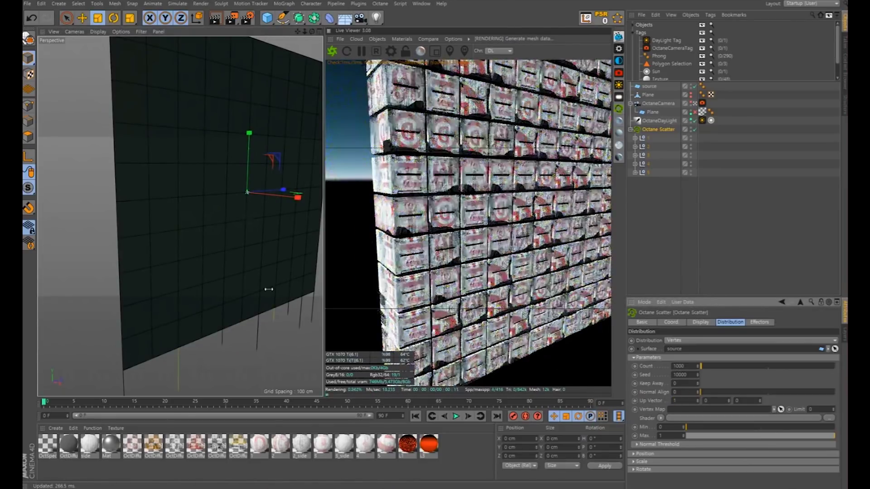
{"action": "middle_click_drag", "start_coordinate": [223, 196], "coordinate": [217, 220], "text": "alt"}
{"action": "right_click_drag", "start_coordinate": [216, 219], "coordinate": [196, 203], "text": "alt"}
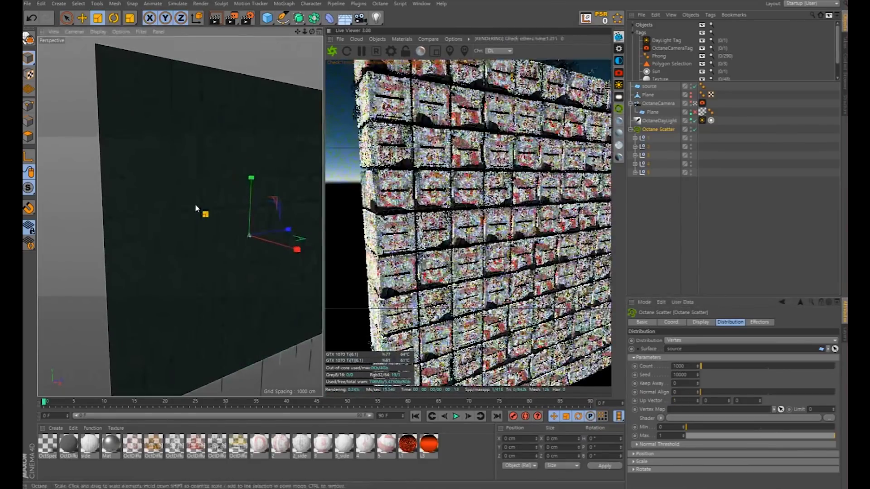
{"action": "middle_click_drag", "start_coordinate": [196, 203], "coordinate": [201, 198], "text": "alt"}
{"action": "left_click_drag", "start_coordinate": [201, 198], "coordinate": [195, 200], "text": "alt"}
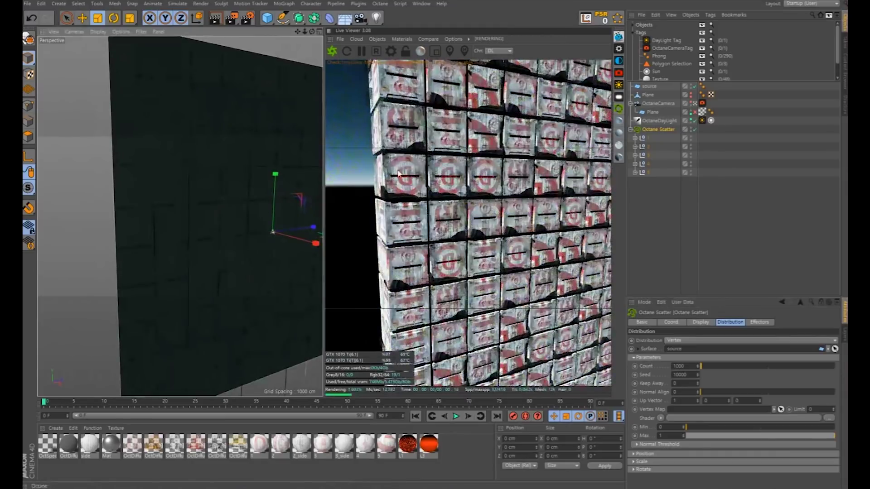
Set the Octane Scatter's up vector X to -1
{"action": "double_click", "coordinate": [678, 401]}
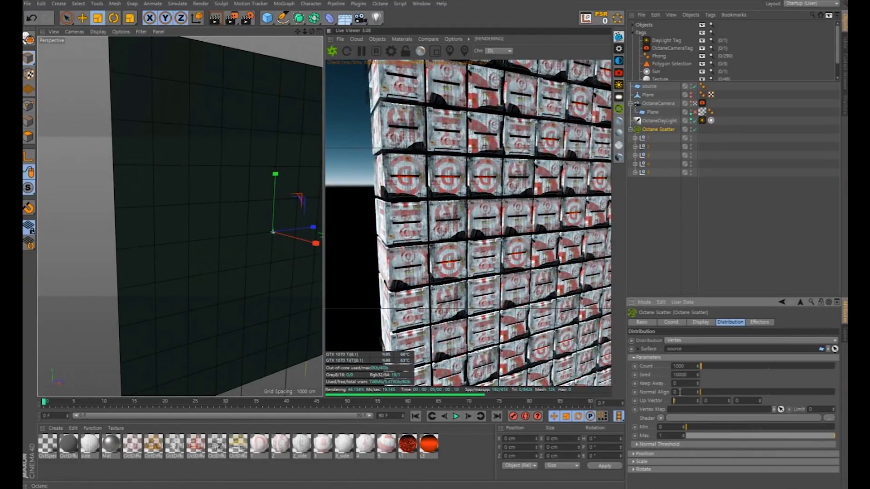
{"action": "type", "text": "-1"}
{"action": "key", "text": "Return"}
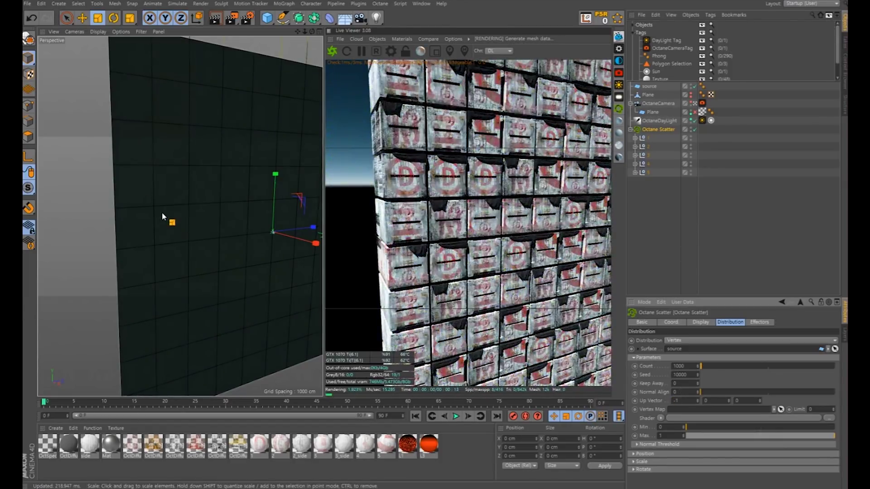
{"action": "left_click_drag", "start_coordinate": [175, 184], "coordinate": [114, 190], "text": "alt"}
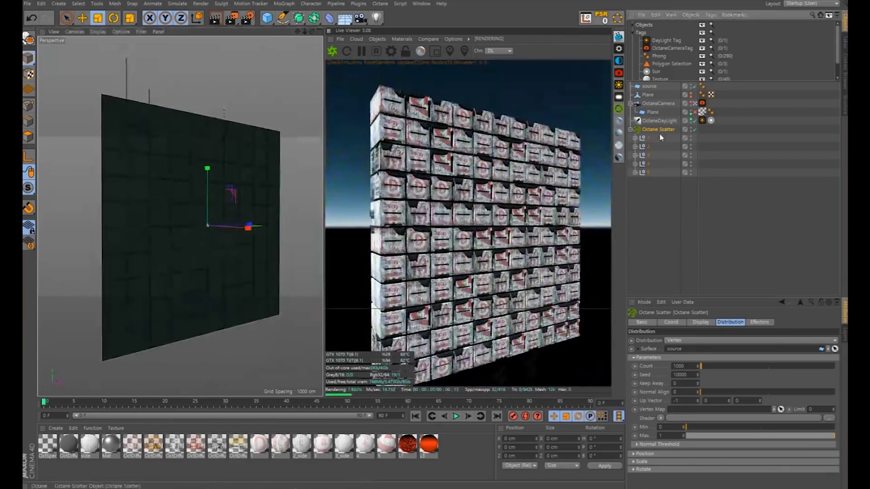
Try a denser source plane with 30 width segments and 30 height segments
{"action": "left_click", "coordinate": [649, 87]}
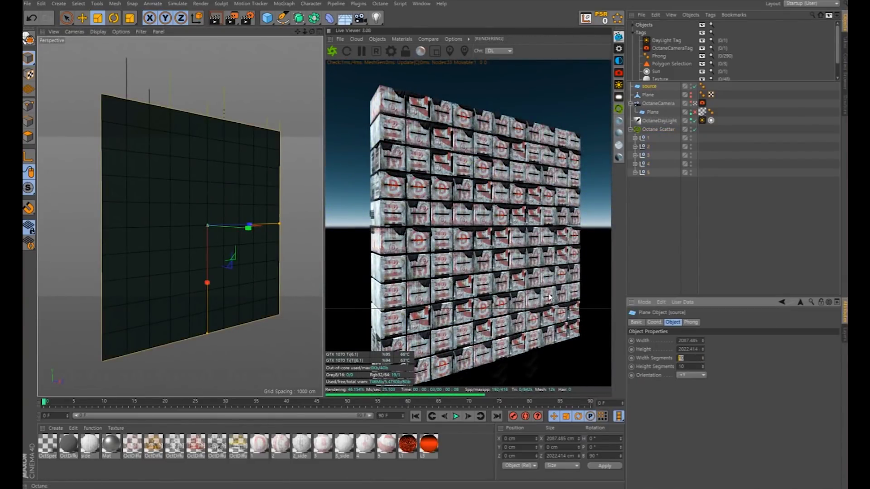
{"action": "type", "text": "30"}
{"action": "key", "text": "Tab"}
{"action": "type", "text": "30"}
{"action": "key", "text": "Return"}
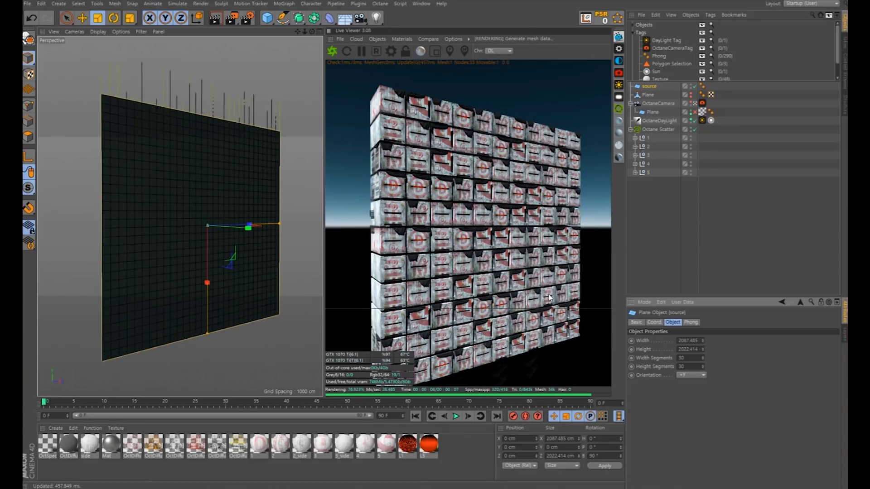
{"action": "scroll", "coordinate": [199, 186], "scroll_direction": "up", "scroll_amount": 5}
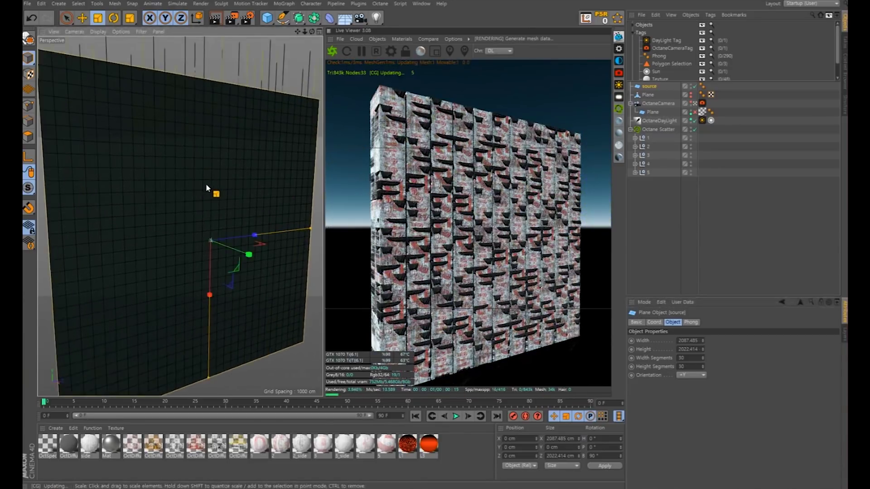
{"action": "mouse_move", "coordinate": [206, 183]}
{"action": "left_mouse_down", "text": "alt"}
{"action": "mouse_move", "coordinate": [257, 192]}
{"action": "mouse_move", "coordinate": [198, 194]}
{"action": "mouse_move", "coordinate": [213, 195]}
{"action": "left_mouse_up", "text": "alt"}
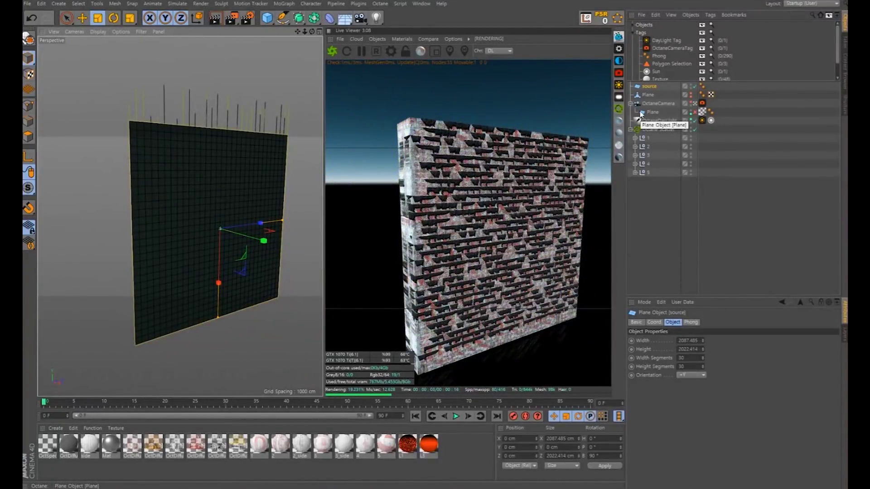
Return the source plane's height and width segments to 10 each
{"action": "left_click_drag", "start_coordinate": [694, 358], "coordinate": [582, 348]}
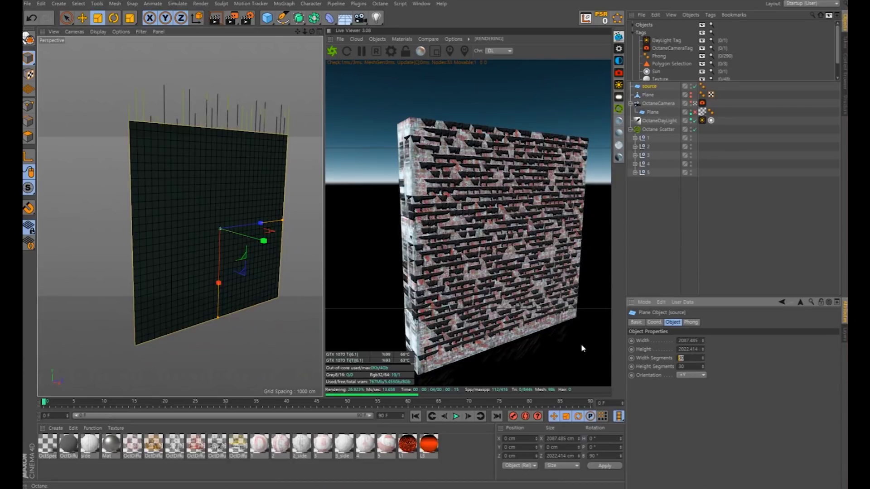
{"action": "key", "text": "Tab"}
{"action": "type", "text": "10"}
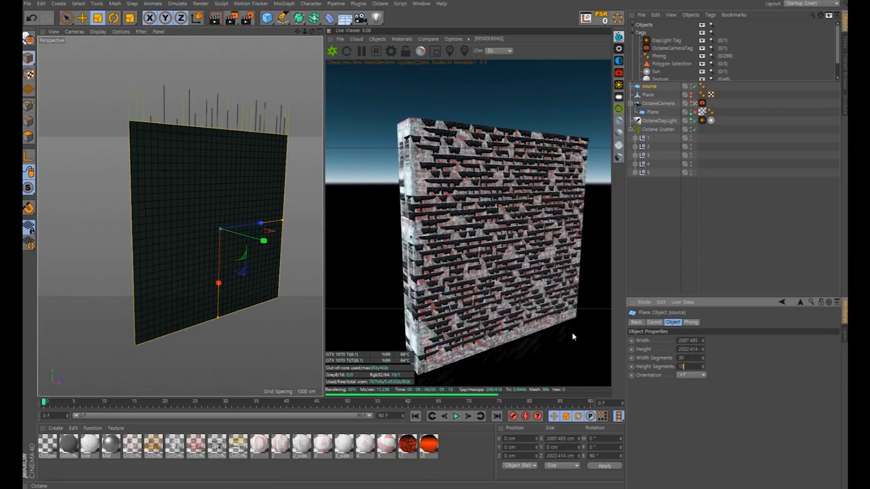
{"action": "key", "text": "Return"}
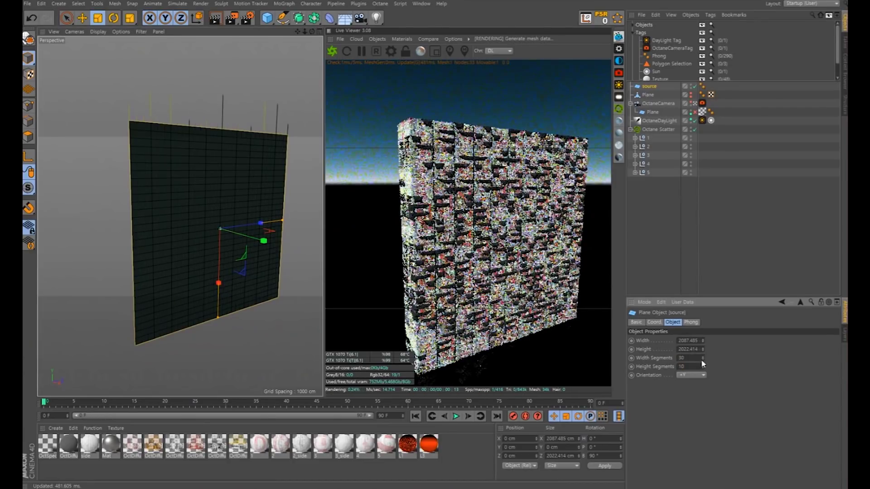
{"action": "left_click_drag", "start_coordinate": [696, 358], "coordinate": [562, 354]}
{"action": "type", "text": "10"}
{"action": "key", "text": "Return"}
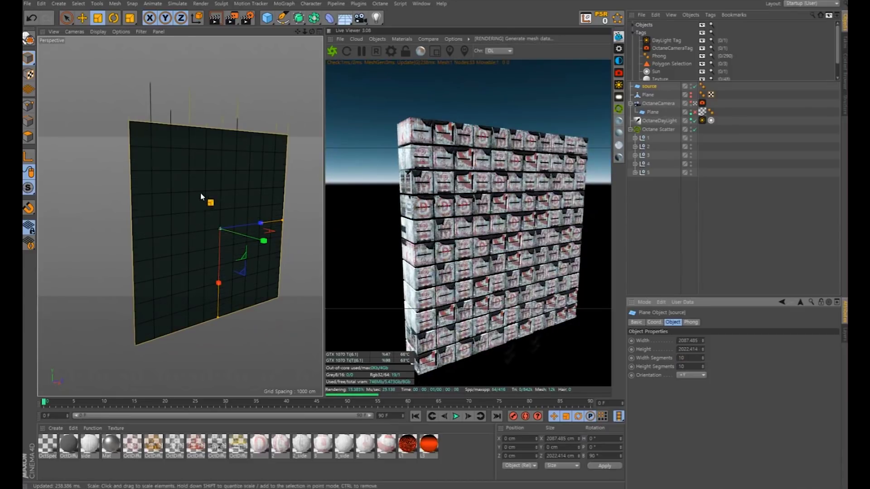
Set the Octane Scatter's display type to Object so the scattered containers show in the viewport
{"action": "left_click_drag", "start_coordinate": [200, 198], "coordinate": [184, 194], "text": "alt"}
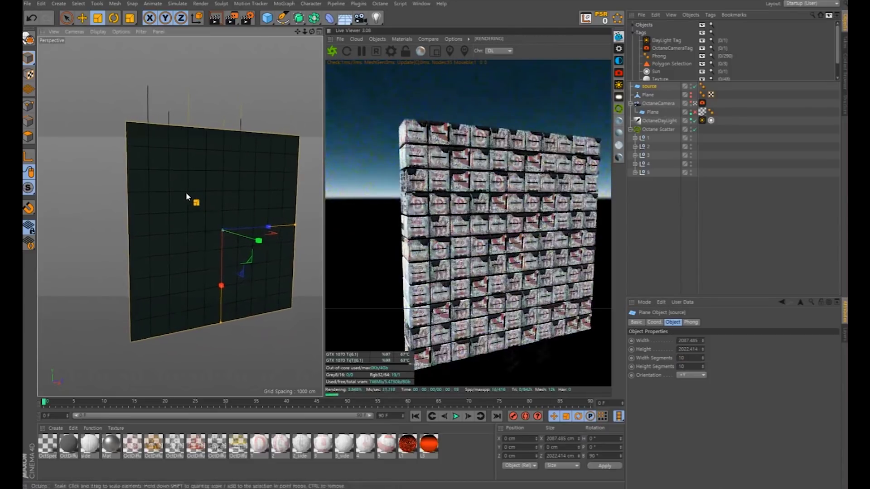
{"action": "scroll", "coordinate": [225, 202], "scroll_direction": "up", "scroll_amount": 1}
{"action": "left_click_drag", "start_coordinate": [229, 202], "coordinate": [204, 203], "text": "alt"}
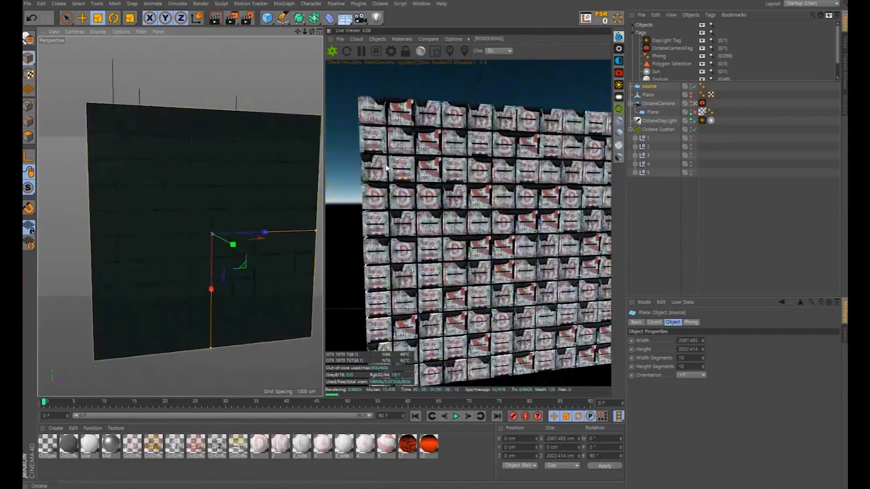
{"action": "middle_click_drag", "start_coordinate": [180, 216], "coordinate": [180, 216], "text": "alt"}
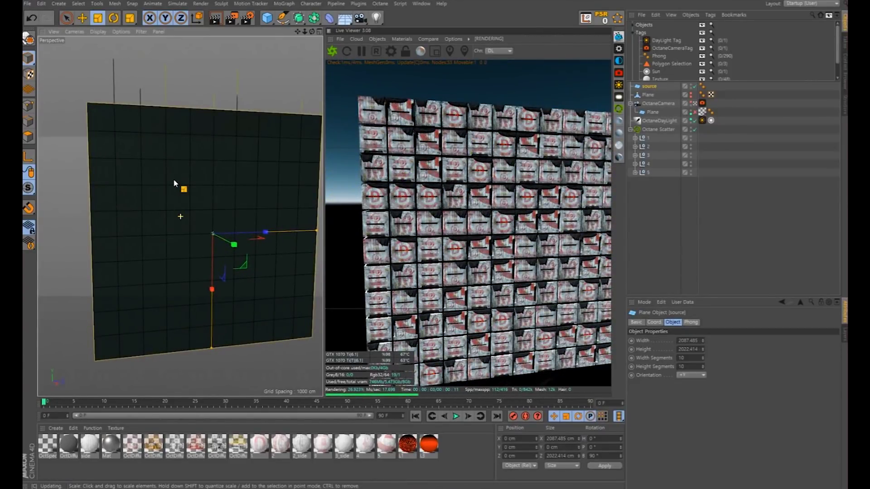
{"action": "left_click_drag", "start_coordinate": [174, 182], "coordinate": [192, 183], "text": "alt"}
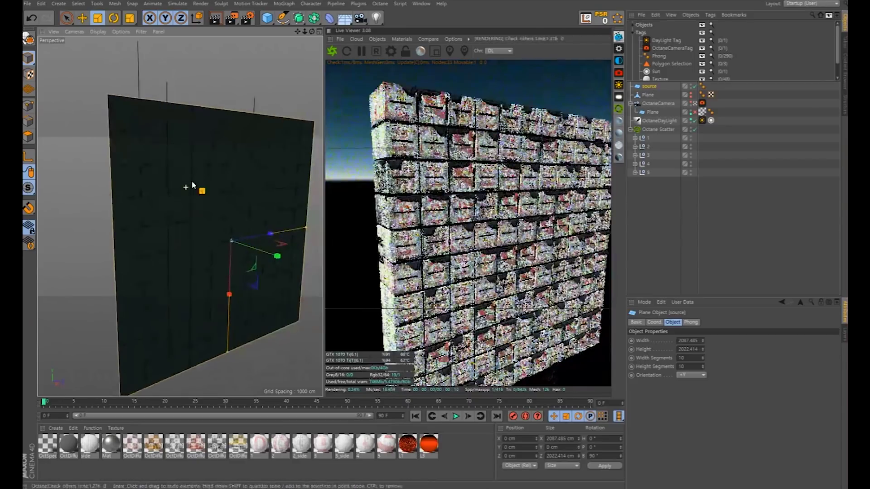
{"action": "left_click", "coordinate": [657, 129]}
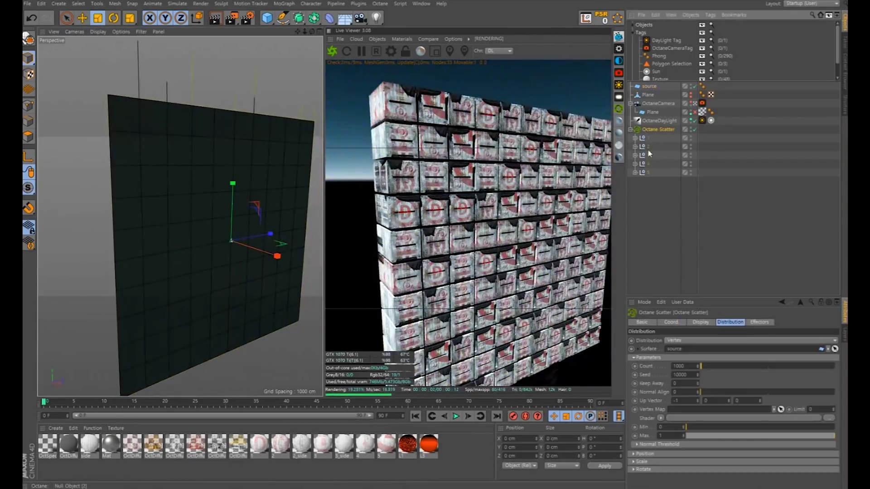
{"action": "left_click", "coordinate": [701, 322]}
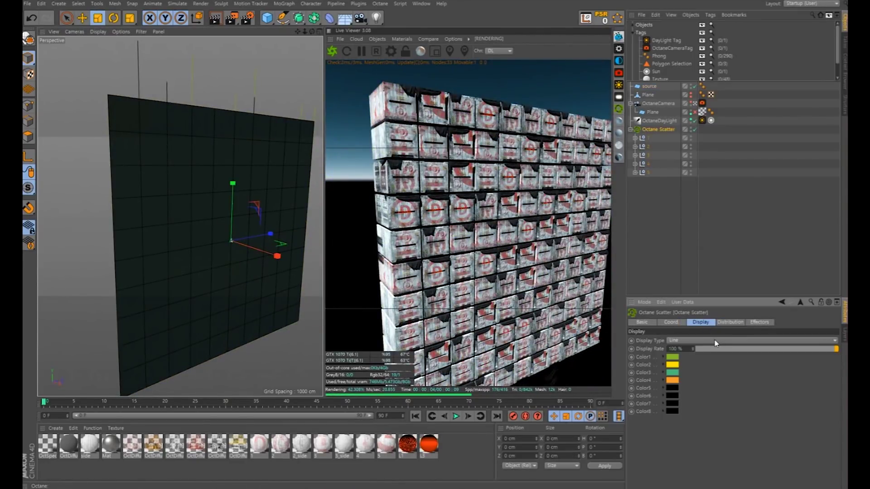
{"action": "left_click", "coordinate": [718, 341]}
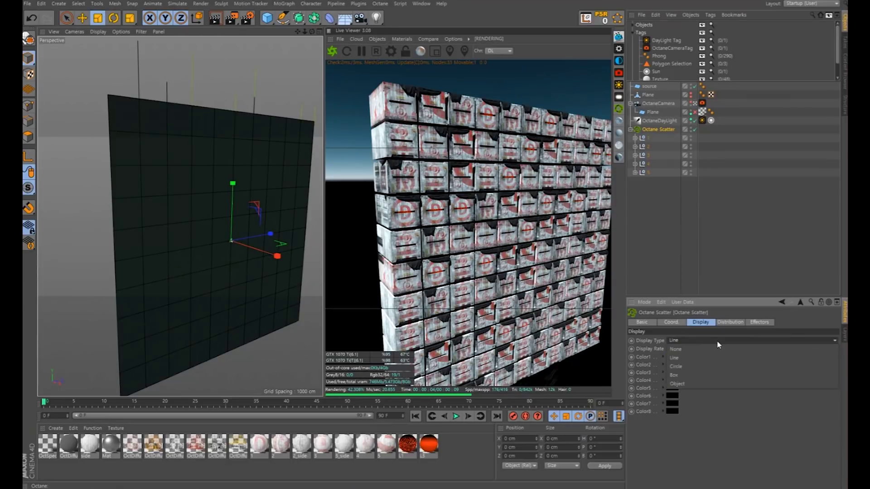
{"action": "left_click", "coordinate": [682, 385]}
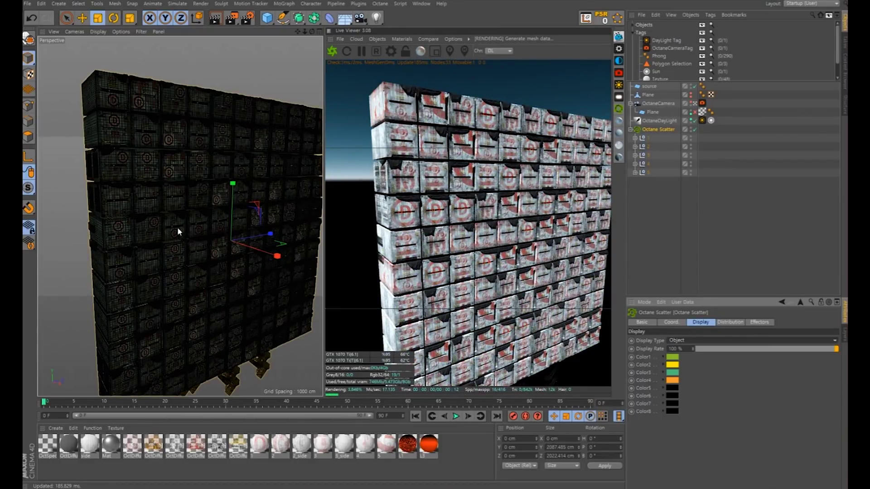
Set the Octane Scatter's display type to None
{"action": "right_click", "coordinate": [223, 241]}
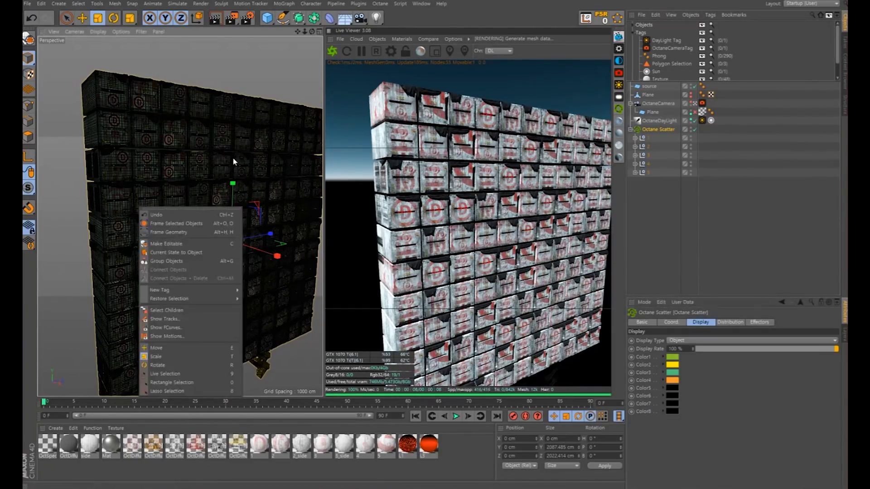
{"action": "left_click", "coordinate": [296, 97]}
{"action": "left_click", "coordinate": [678, 341]}
{"action": "left_click", "coordinate": [676, 341]}
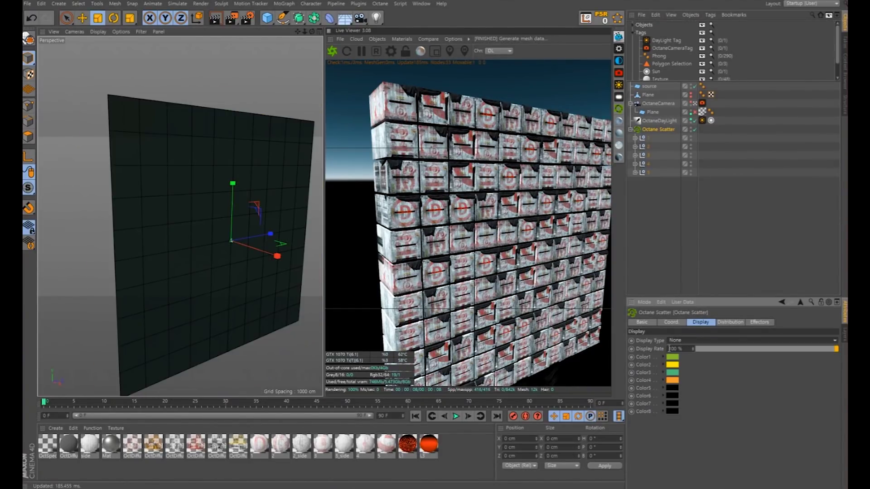
Disable the Octane Scatter and the source plane, and take module null 5 out of the scatter
{"action": "middle_click_drag", "start_coordinate": [159, 159], "coordinate": [156, 152], "text": "alt"}
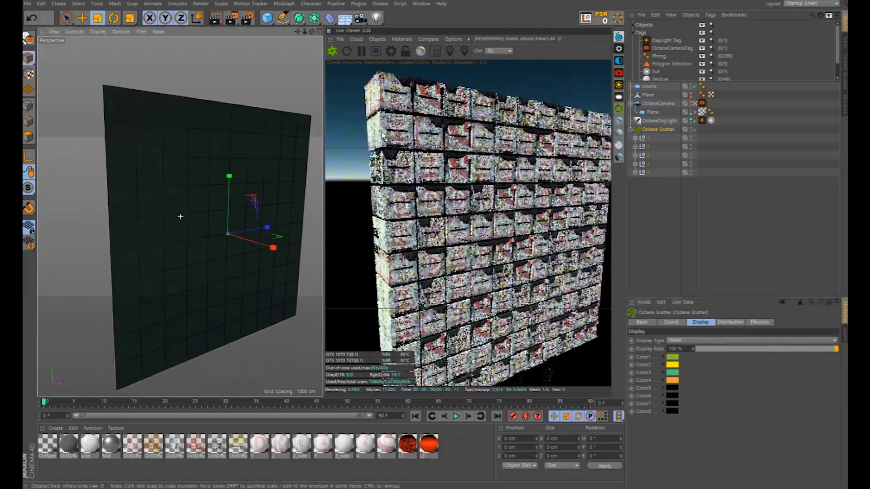
{"action": "left_click", "coordinate": [694, 131]}
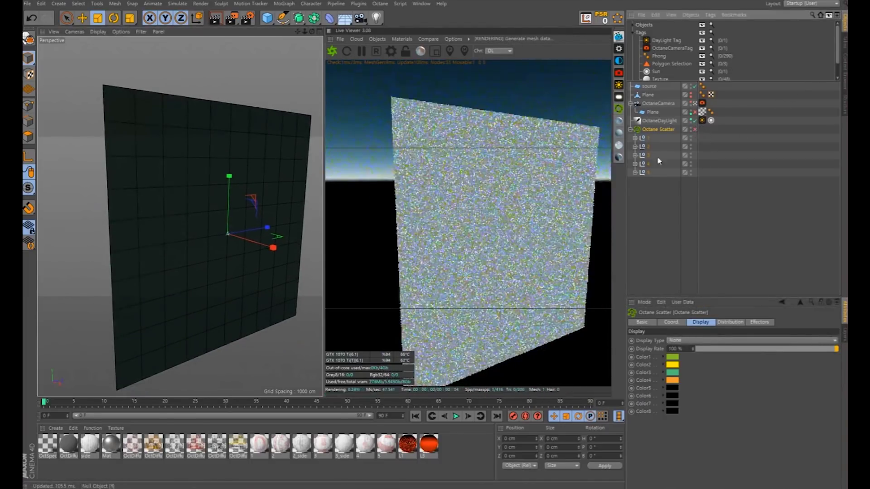
{"action": "left_click", "coordinate": [695, 86]}
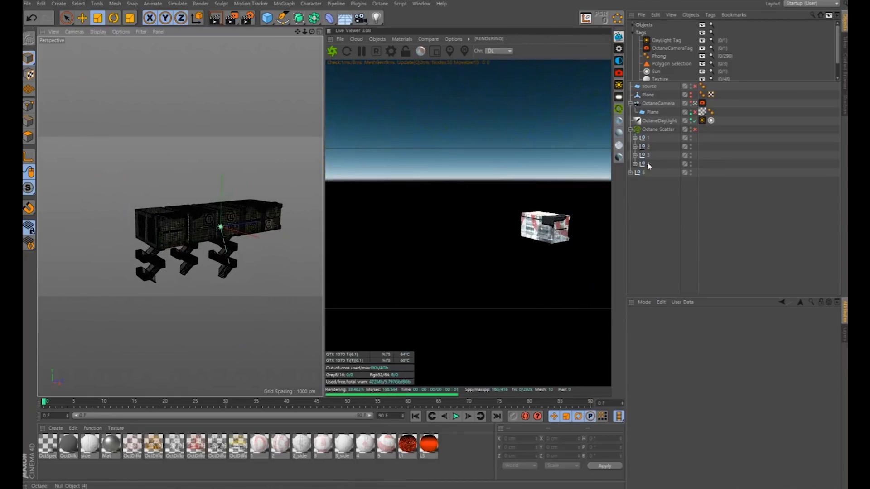
Add a cube inside null 5 with its transform reset to zero, and make it an editable polygon object
{"action": "left_click", "coordinate": [267, 19]}
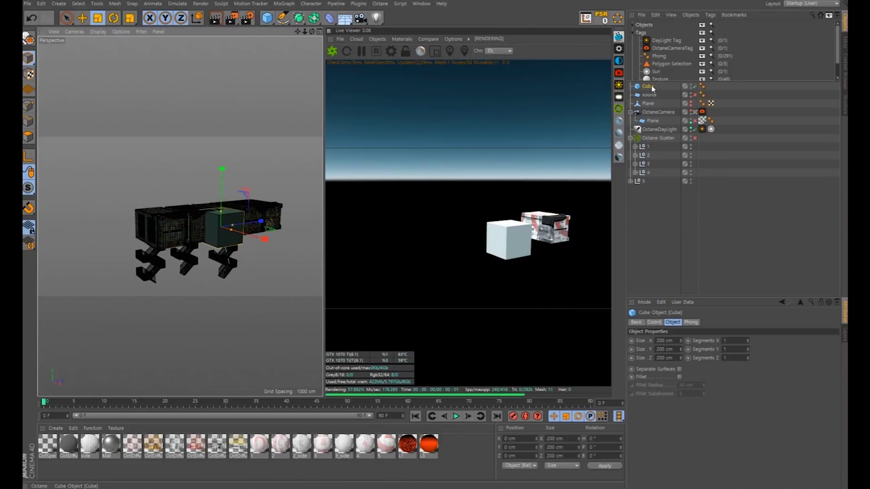
{"action": "left_click_drag", "start_coordinate": [644, 180], "coordinate": [644, 181]}
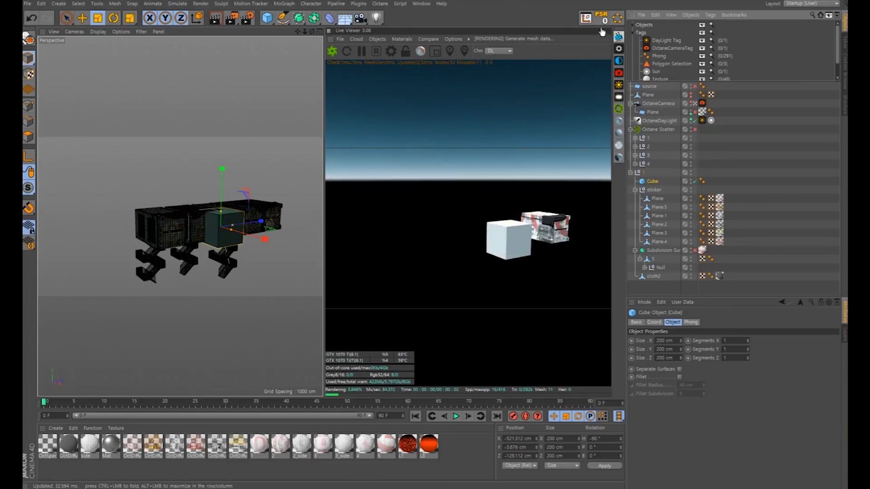
{"action": "right_click_drag", "start_coordinate": [242, 185], "coordinate": [315, 211], "text": "alt"}
{"action": "left_click_drag", "start_coordinate": [314, 212], "coordinate": [179, 237], "text": "alt"}
{"action": "key", "text": "c"}
Move the cube's faces so it encloses container 5, about 189 cm wide and 525 cm long
{"action": "left_click_drag", "start_coordinate": [244, 225], "coordinate": [104, 190], "text": "alt"}
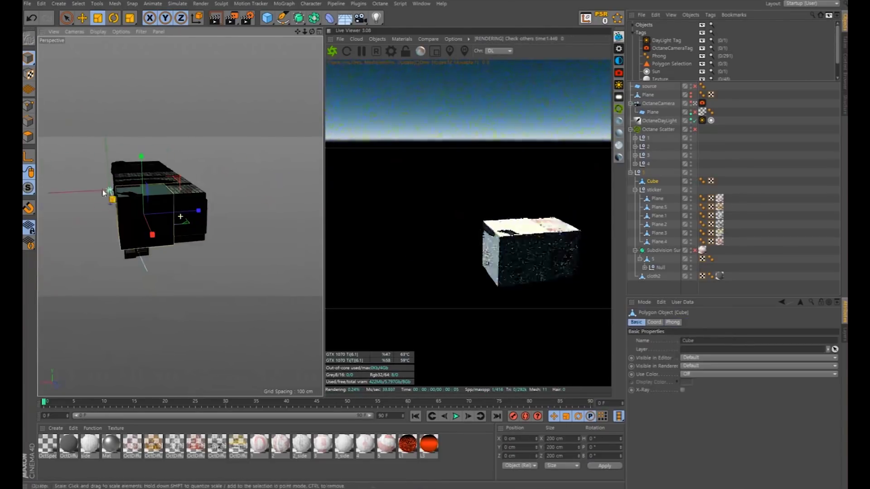
{"action": "left_click", "coordinate": [27, 136]}
{"action": "left_click_drag", "start_coordinate": [123, 231], "coordinate": [175, 227], "text": "alt"}
{"action": "left_click", "coordinate": [181, 217]}
{"action": "key", "text": "e"}
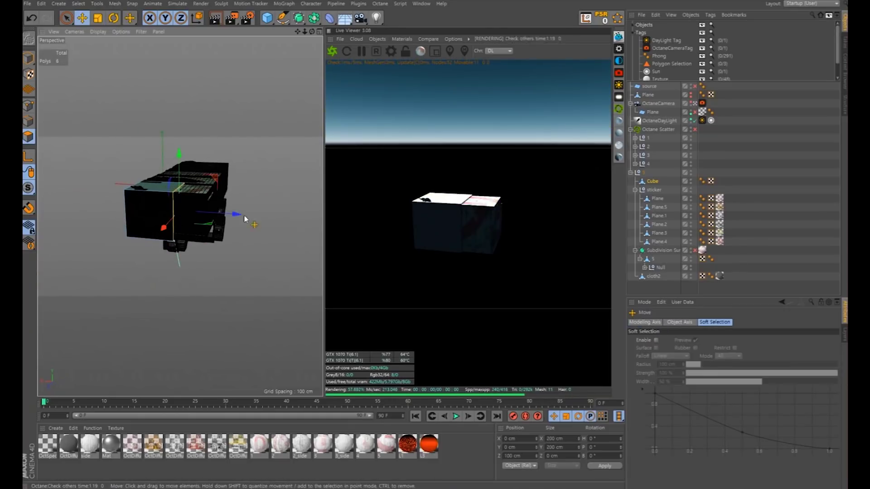
{"action": "left_click_drag", "start_coordinate": [236, 218], "coordinate": [248, 231]}
{"action": "scroll", "coordinate": [196, 207], "scroll_direction": "up", "scroll_amount": 2}
Scale the whole cube to about 194 cm high and align its front face with the container's front
{"action": "key", "text": "ctrl+a"}
{"action": "key", "text": "t"}
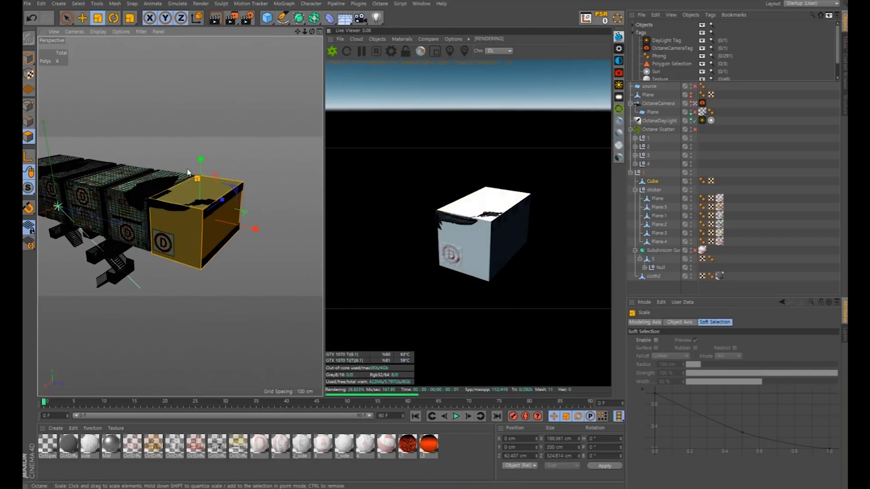
{"action": "left_click_drag", "start_coordinate": [201, 159], "coordinate": [201, 166]}
{"action": "left_click", "coordinate": [184, 243]}
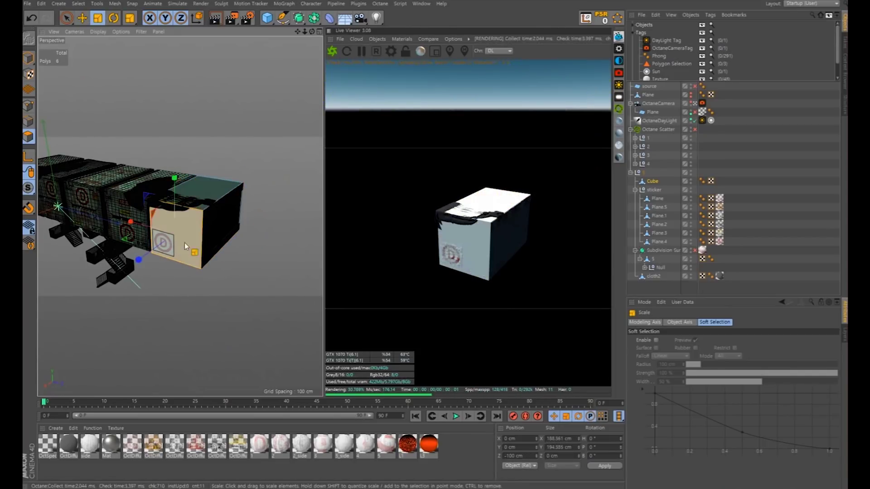
{"action": "key", "text": "e"}
{"action": "left_click_drag", "start_coordinate": [146, 260], "coordinate": [144, 259]}
{"action": "left_click_drag", "start_coordinate": [175, 221], "coordinate": [198, 219], "text": "alt"}
{"action": "right_click_drag", "start_coordinate": [243, 227], "coordinate": [217, 226], "text": "alt"}
{"action": "middle_click_drag", "start_coordinate": [217, 222], "coordinate": [299, 220], "text": "alt"}
{"action": "right_click_drag", "start_coordinate": [206, 199], "coordinate": [184, 203], "text": "alt"}
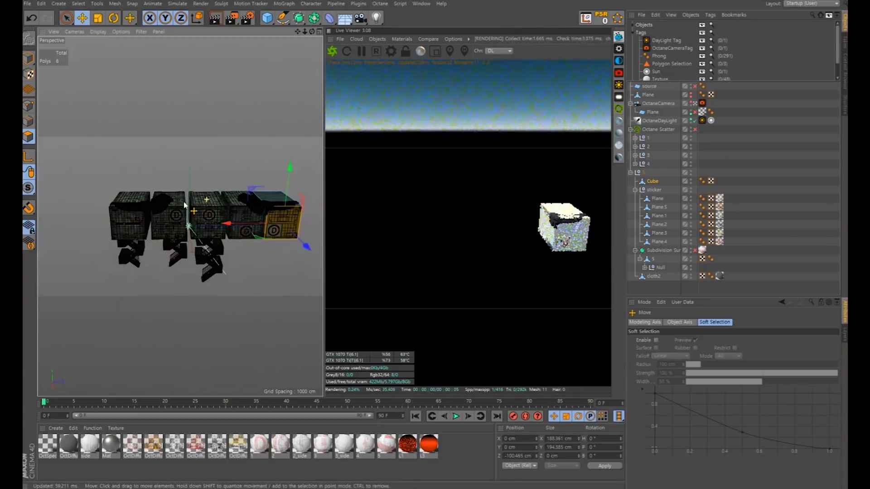
Move the cube out of null 5 to the root of the hierarchy and return null 5 to the Octane Scatter
{"action": "left_click", "coordinate": [635, 189]}
{"action": "left_click_drag", "start_coordinate": [652, 260], "coordinate": [652, 260]}
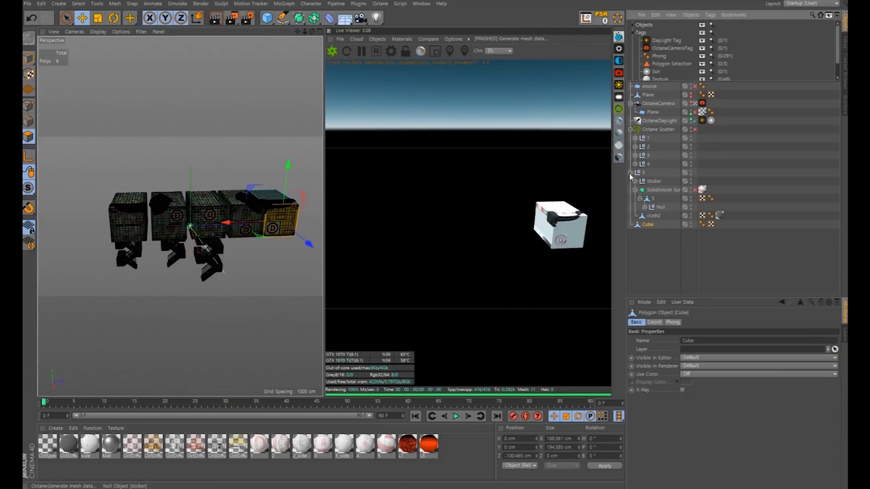
{"action": "left_click", "coordinate": [630, 173]}
{"action": "left_click_drag", "start_coordinate": [640, 169], "coordinate": [642, 169]}
{"action": "left_click", "coordinate": [645, 181]}
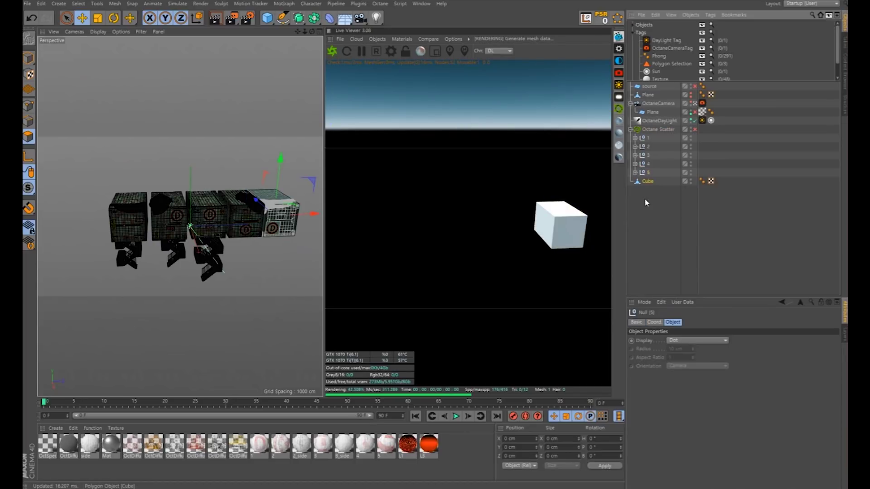
{"action": "left_click_drag", "start_coordinate": [245, 266], "coordinate": [276, 229], "text": "alt"}
{"action": "left_click", "coordinate": [745, 158]}
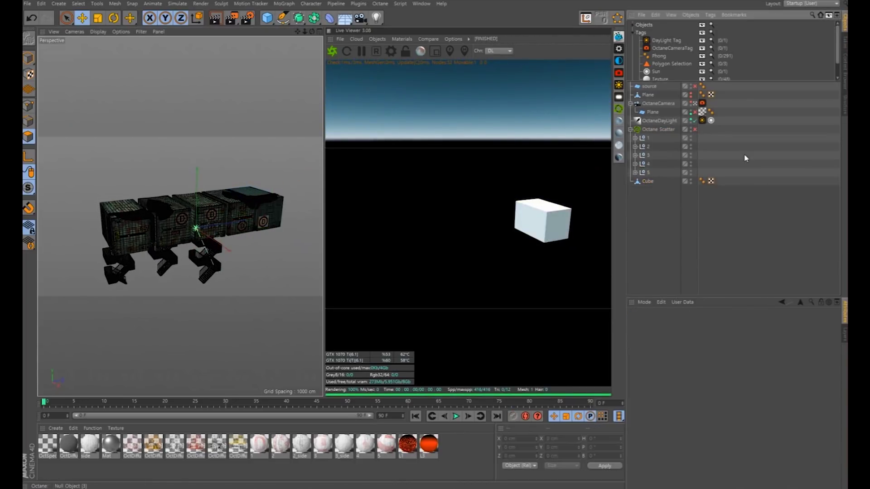
Enable the Octane Scatter and the source plane again
{"action": "left_click", "coordinate": [694, 130]}
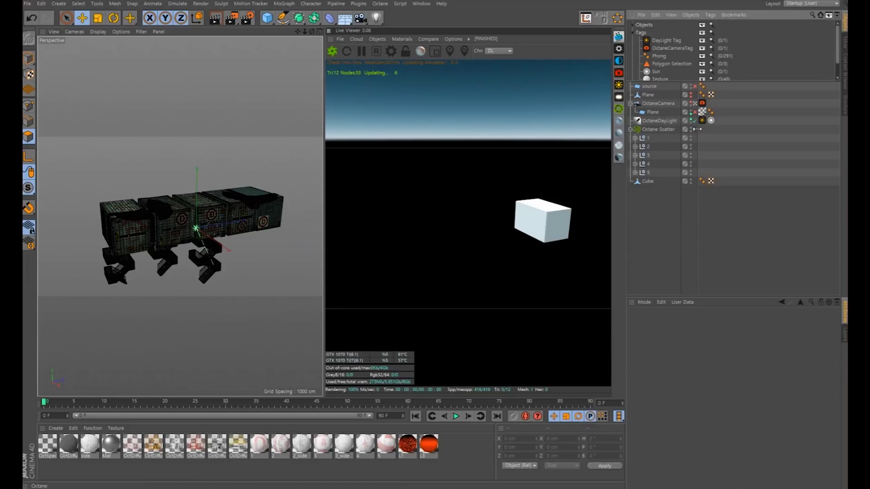
{"action": "left_click", "coordinate": [659, 131]}
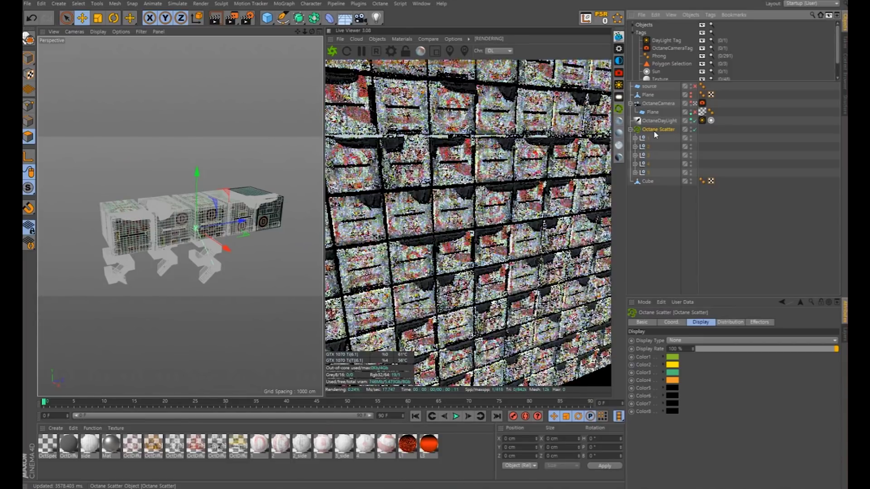
{"action": "scroll", "coordinate": [140, 211], "scroll_direction": "down", "scroll_amount": 5}
{"action": "middle_click_drag", "start_coordinate": [152, 223], "coordinate": [219, 189], "text": "alt"}
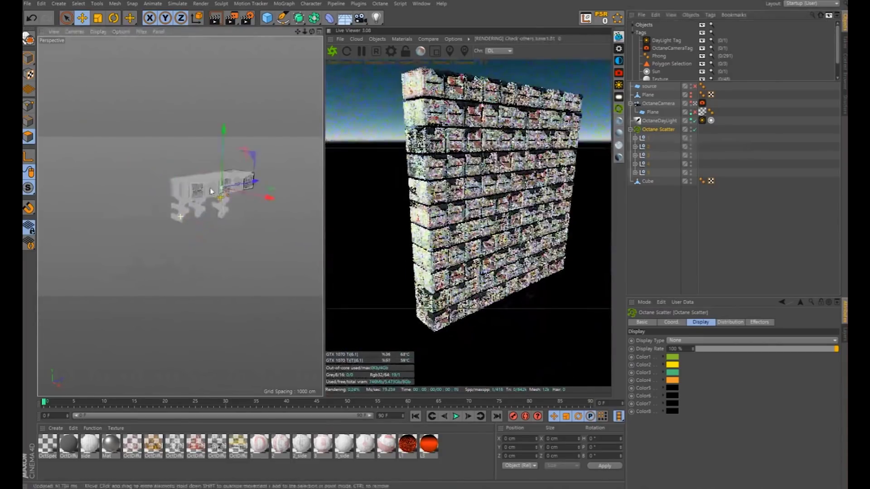
{"action": "left_click", "coordinate": [694, 87]}
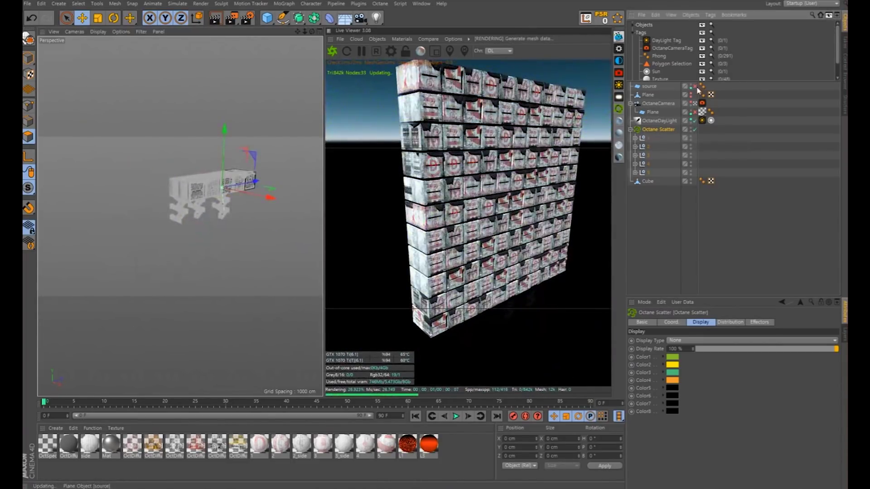
{"action": "left_click", "coordinate": [695, 87]}
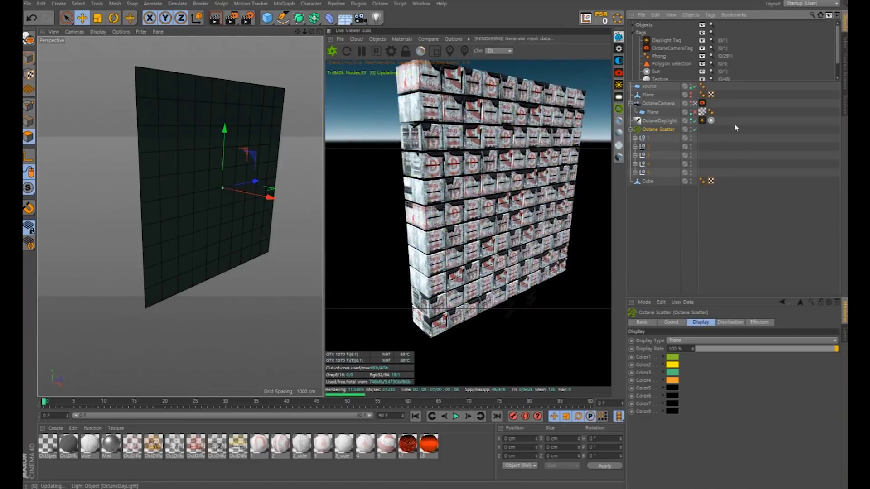
{"action": "left_click", "coordinate": [735, 126]}
Duplicate the Octane Scatter and replace the copy's five module nulls with the proxy cube
{"action": "left_click_drag", "start_coordinate": [660, 130], "coordinate": [660, 178], "text": "ctrl"}
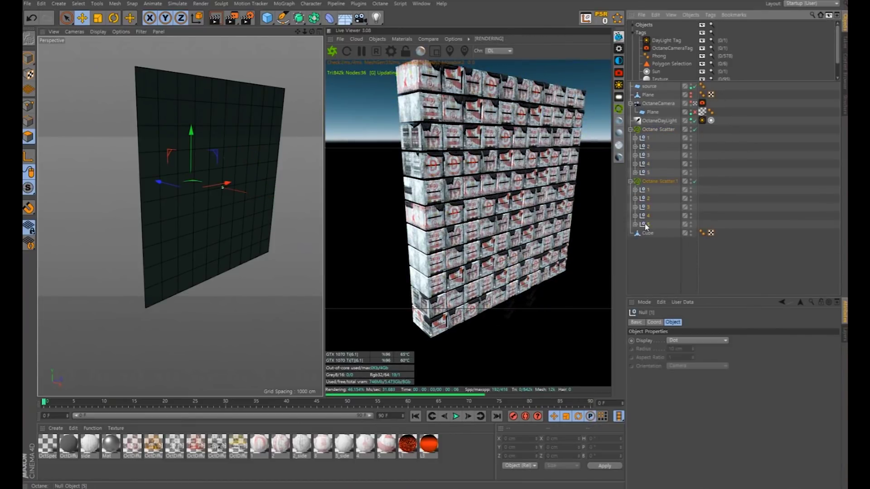
{"action": "key", "text": "Delete"}
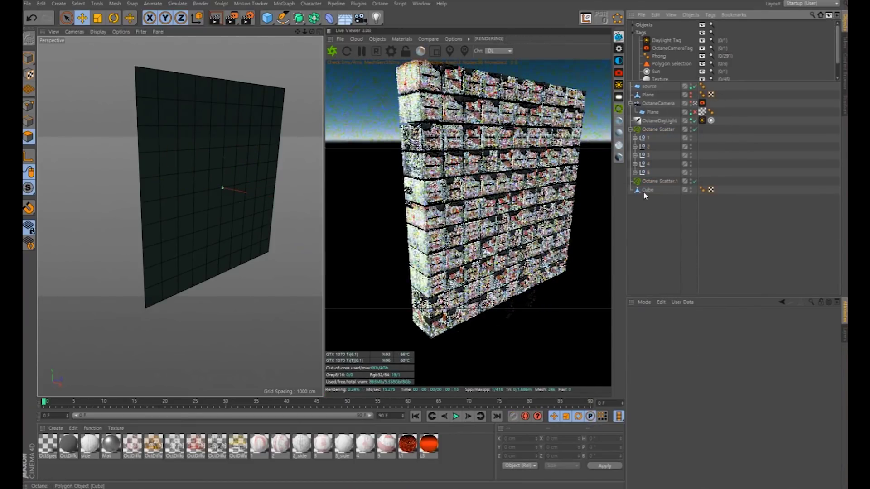
{"action": "left_click_drag", "start_coordinate": [654, 184], "coordinate": [654, 182]}
{"action": "left_click", "coordinate": [654, 217]}
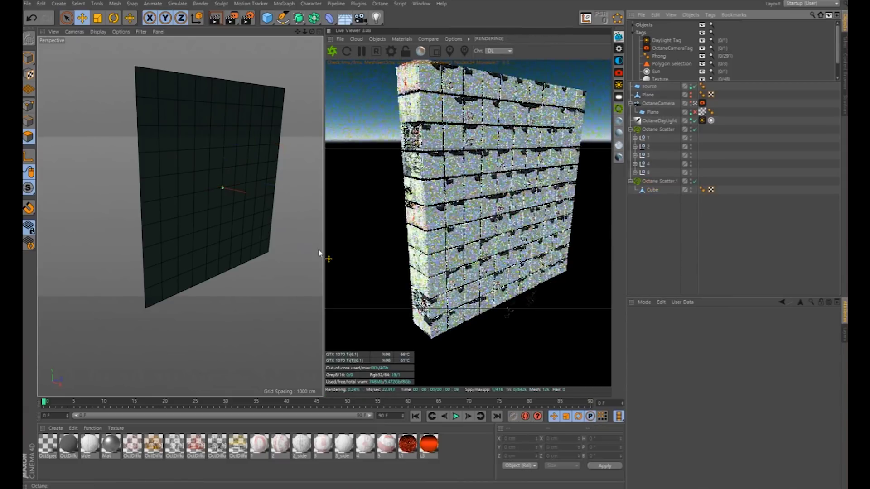
Hide the duplicated cube scatter from the render
{"action": "middle_click_drag", "start_coordinate": [237, 199], "coordinate": [235, 208], "text": "alt"}
{"action": "scroll", "coordinate": [231, 200], "scroll_direction": "up", "scroll_amount": 2}
{"action": "scroll", "coordinate": [227, 195], "scroll_direction": "up", "scroll_amount": 1}
{"action": "left_click_drag", "start_coordinate": [227, 197], "coordinate": [232, 189], "text": "alt"}
{"action": "middle_click_drag", "start_coordinate": [224, 182], "coordinate": [238, 195], "text": "alt"}
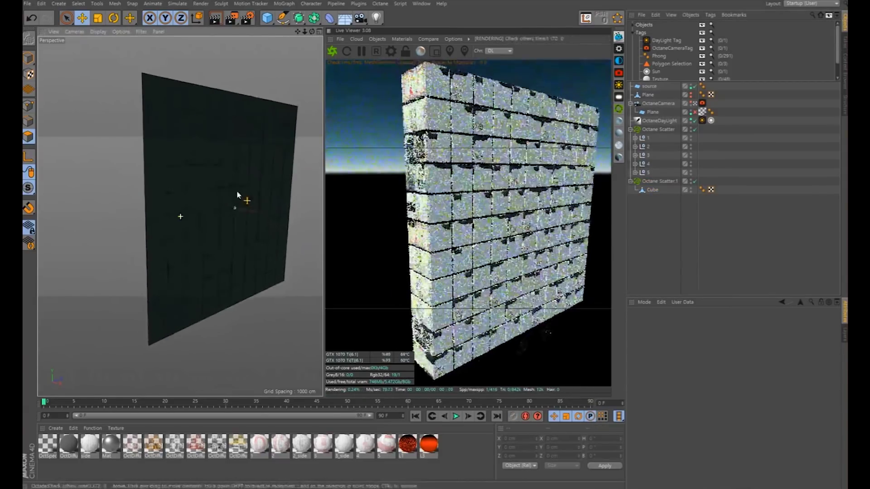
{"action": "double_click", "coordinate": [691, 183]}
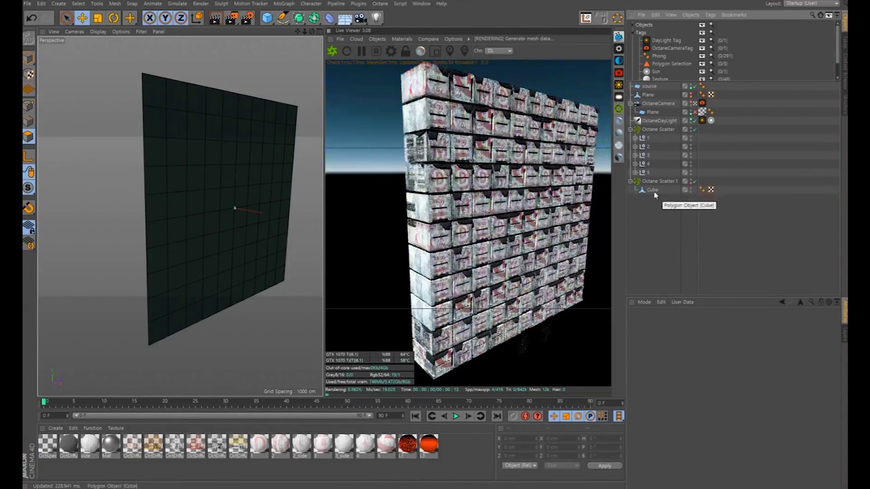
Set the cube scatter's display type to Object so the proxy cubes show in the viewport
{"action": "left_click", "coordinate": [668, 181]}
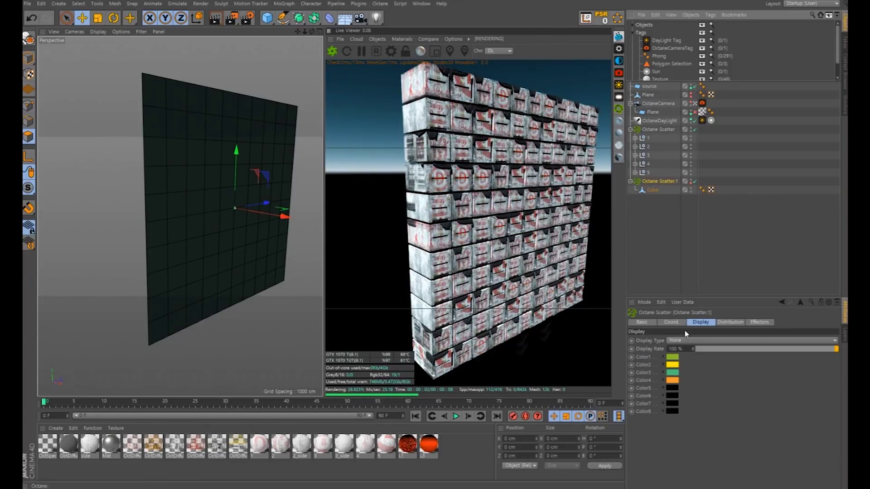
{"action": "left_click", "coordinate": [689, 340]}
{"action": "left_click", "coordinate": [680, 349]}
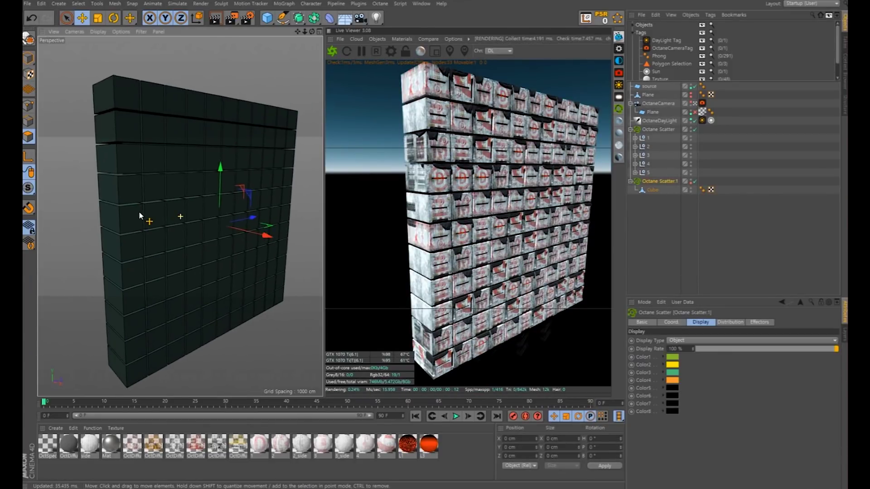
Examine the proxy cube wall from several angles and compare it with the rendered container wall
{"action": "right_click_drag", "start_coordinate": [140, 200], "coordinate": [165, 203], "text": "alt"}
{"action": "left_click_drag", "start_coordinate": [165, 203], "coordinate": [121, 188], "text": "alt"}
{"action": "scroll", "coordinate": [132, 187], "scroll_direction": "up", "scroll_amount": 5}
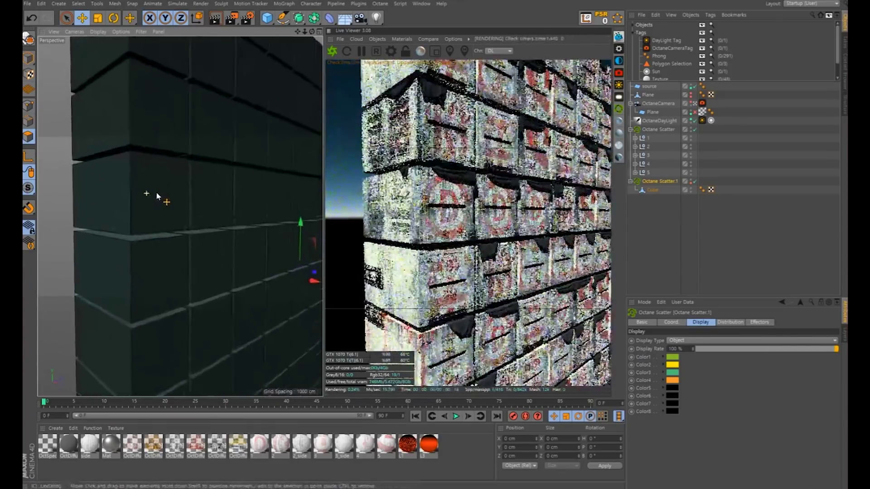
{"action": "scroll", "coordinate": [145, 195], "scroll_direction": "up", "scroll_amount": 4}
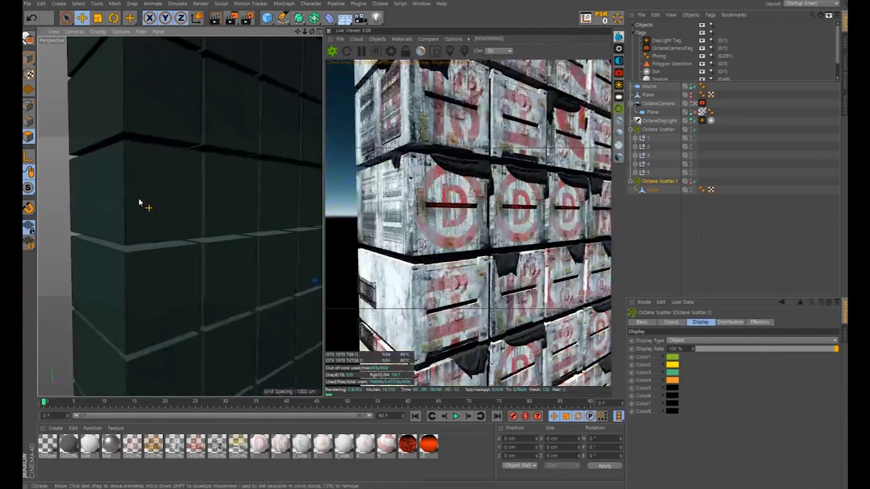
{"action": "scroll", "coordinate": [138, 195], "scroll_direction": "up", "scroll_amount": 3}
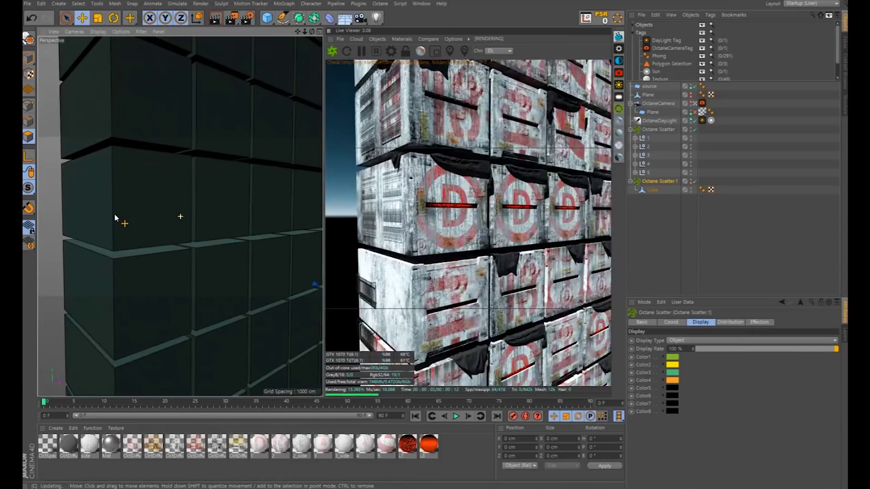
{"action": "scroll", "coordinate": [146, 207], "scroll_direction": "down", "scroll_amount": 5}
{"action": "left_click_drag", "start_coordinate": [148, 212], "coordinate": [192, 208], "text": "alt"}
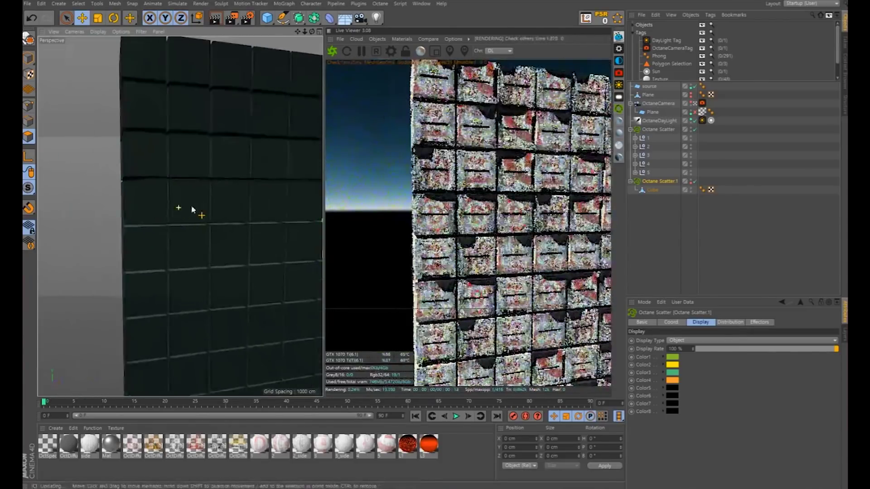
{"action": "scroll", "coordinate": [192, 209], "scroll_direction": "up", "scroll_amount": 3}
{"action": "middle_click_drag", "start_coordinate": [188, 217], "coordinate": [166, 230], "text": "alt"}
{"action": "scroll", "coordinate": [170, 213], "scroll_direction": "up", "scroll_amount": 1}
{"action": "scroll", "coordinate": [161, 219], "scroll_direction": "down", "scroll_amount": 3}
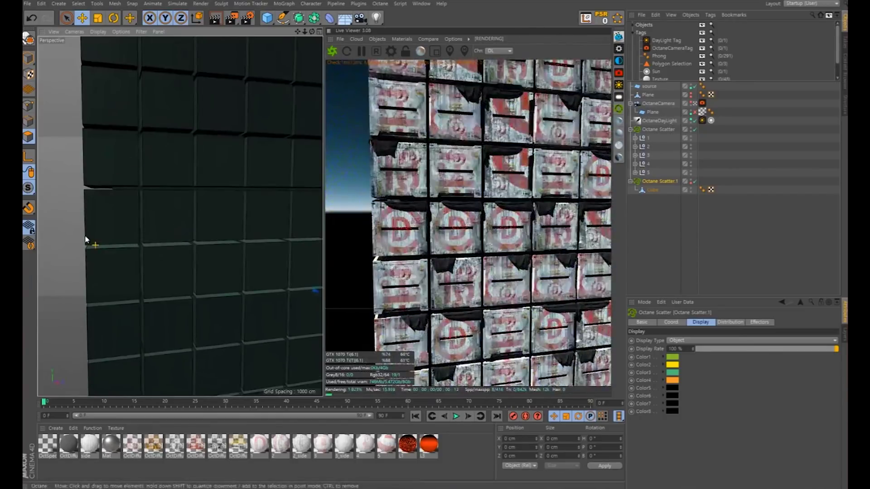
{"action": "right_click_drag", "start_coordinate": [204, 196], "coordinate": [127, 217], "text": "alt"}
{"action": "middle_click_drag", "start_coordinate": [198, 210], "coordinate": [161, 183], "text": "alt"}
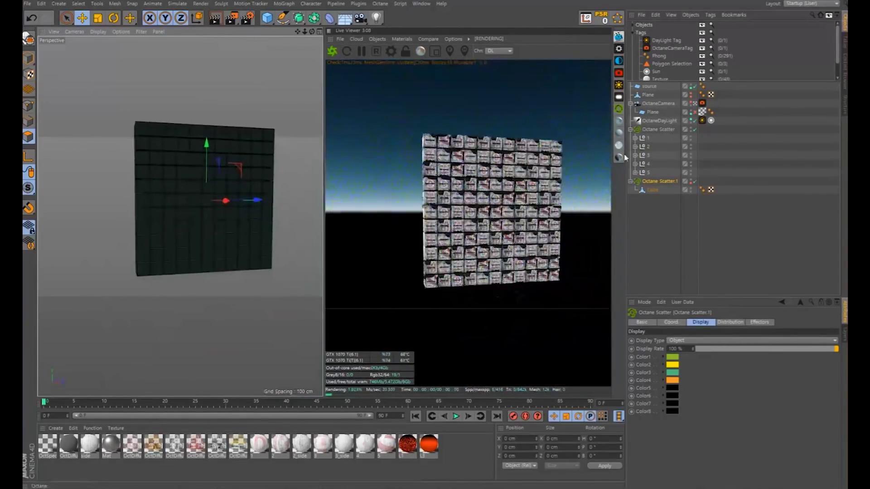
Select alternating vertical columns of points on the source plane in the Right view, using rectangle selections
{"action": "left_click", "coordinate": [650, 87]}
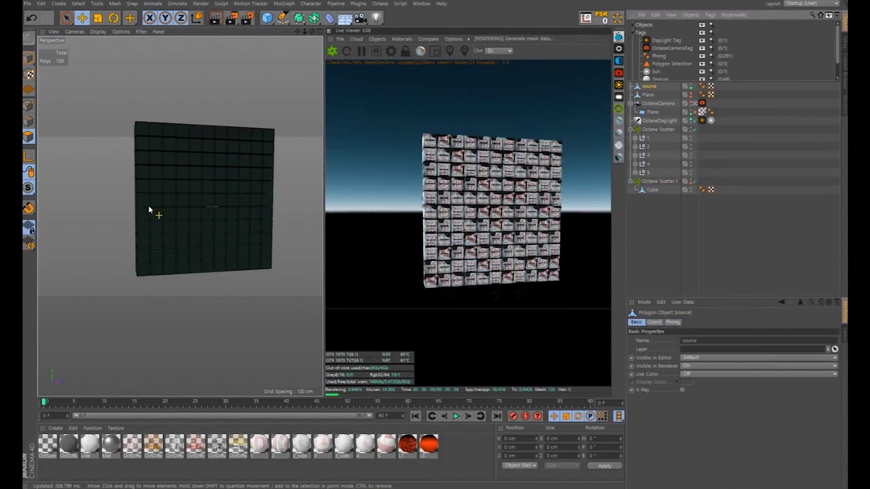
{"action": "middle_click", "coordinate": [195, 240]}
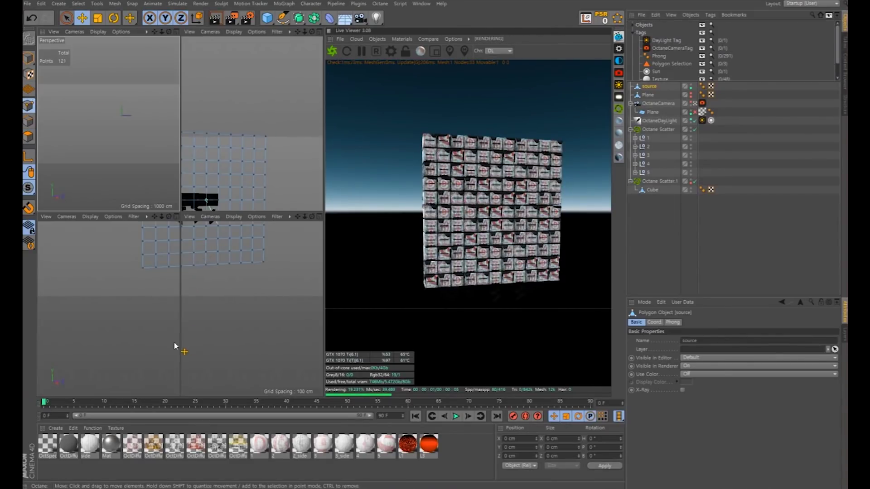
{"action": "middle_click", "coordinate": [170, 268]}
{"action": "middle_click_drag", "start_coordinate": [224, 241], "coordinate": [194, 227], "text": "alt"}
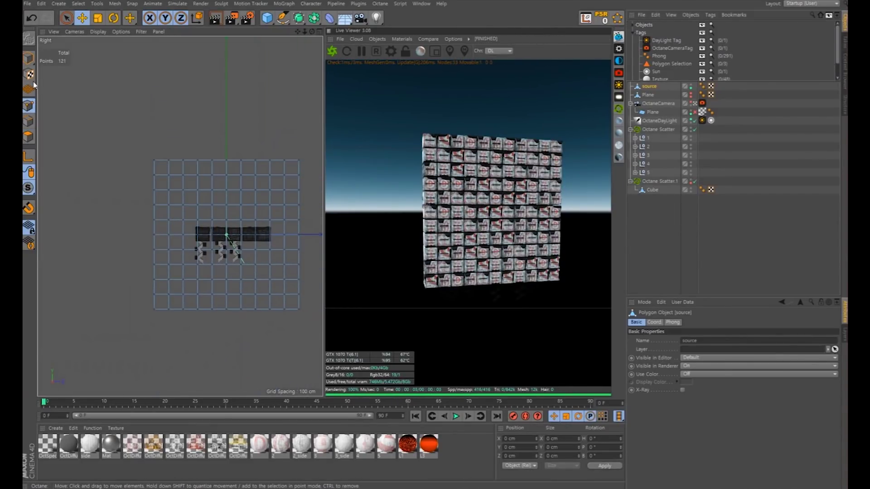
{"action": "left_click_drag", "start_coordinate": [73, 18], "coordinate": [104, 46]}
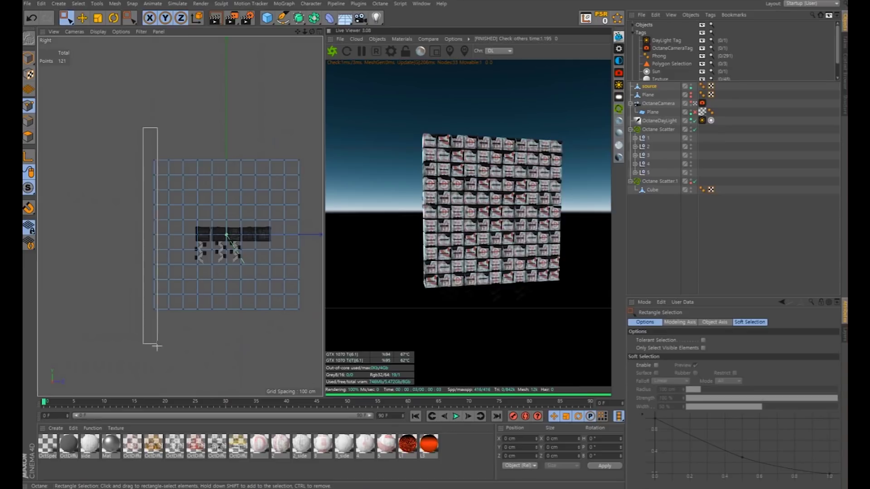
{"action": "left_click_drag", "start_coordinate": [157, 346], "coordinate": [198, 362]}
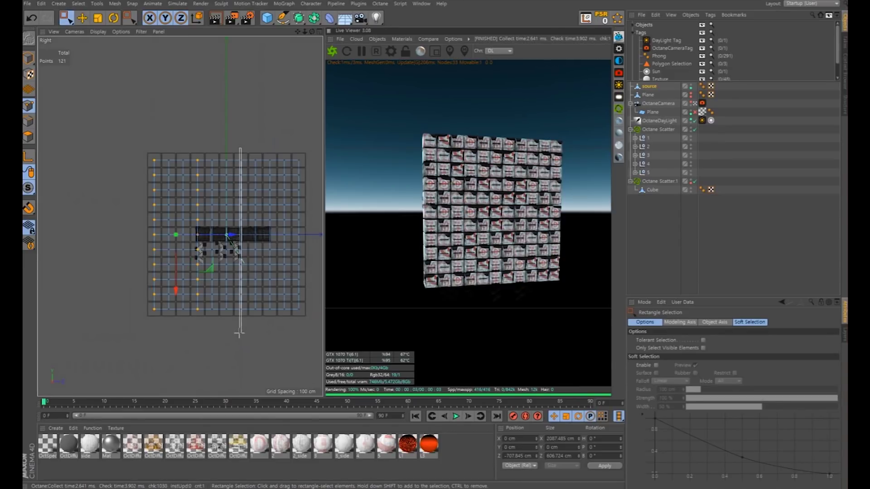
{"action": "left_click_drag", "start_coordinate": [239, 334], "coordinate": [284, 319], "text": "shift"}
Move the selected point columns of the source plane about 250 cm outward along Y so the container wall gets protruding columns
{"action": "key", "text": "F1"}
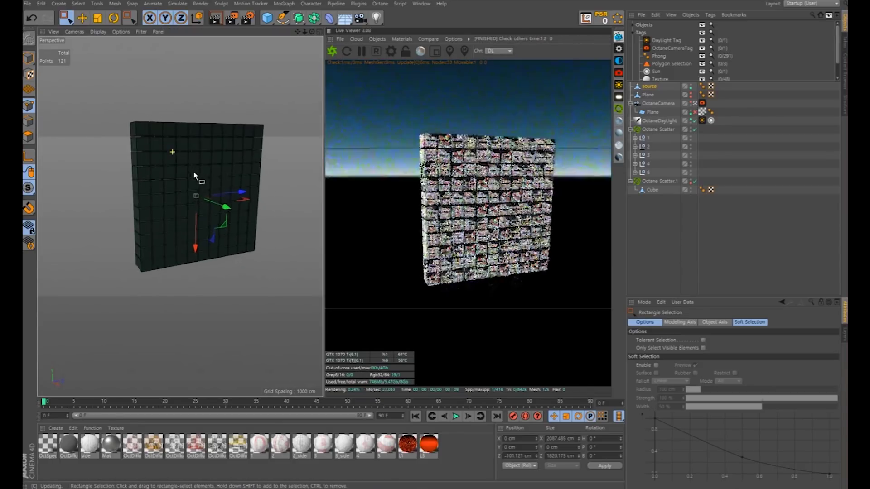
{"action": "left_click_drag", "start_coordinate": [194, 175], "coordinate": [200, 176], "text": "alt"}
{"action": "scroll", "coordinate": [218, 176], "scroll_direction": "up", "scroll_amount": 2}
{"action": "key", "text": "e"}
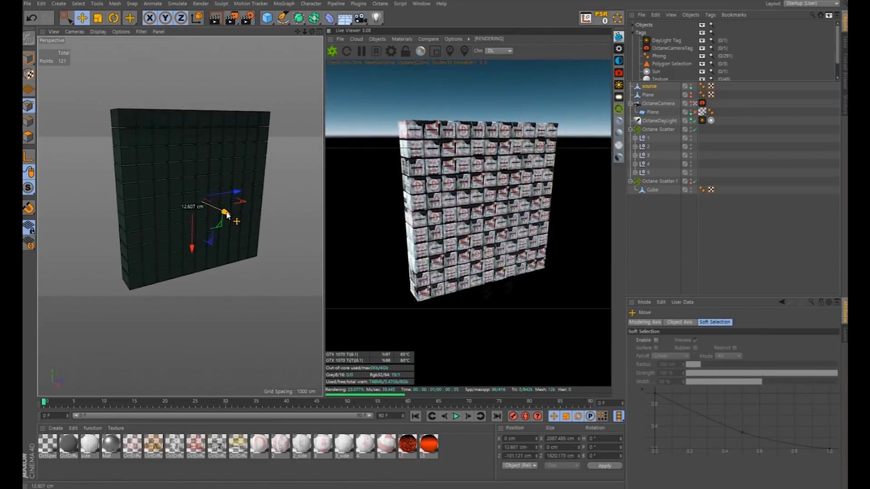
{"action": "left_click_drag", "start_coordinate": [227, 215], "coordinate": [232, 217]}
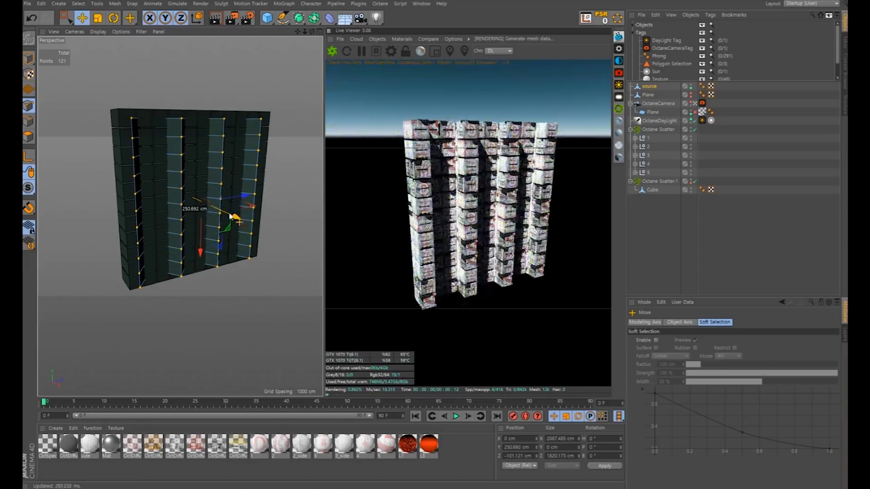
{"action": "left_click_drag", "start_coordinate": [198, 181], "coordinate": [201, 177], "text": "alt"}
{"action": "scroll", "coordinate": [202, 177], "scroll_direction": "up", "scroll_amount": 1}
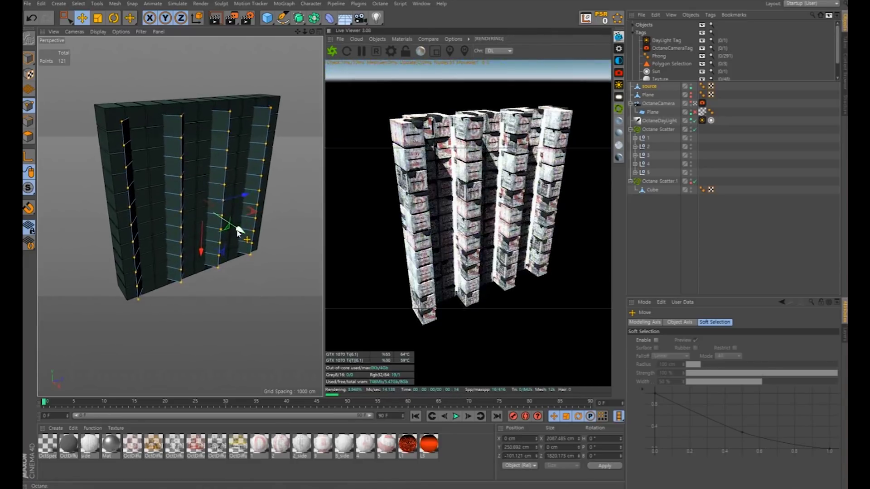
{"action": "left_click_drag", "start_coordinate": [236, 227], "coordinate": [233, 229]}
Toggle the cube scatter off and on to inspect the folded source plane, and hide the source plane in the viewport
{"action": "left_click_drag", "start_coordinate": [199, 192], "coordinate": [168, 126], "text": "alt"}
{"action": "scroll", "coordinate": [203, 182], "scroll_direction": "up", "scroll_amount": 1}
{"action": "left_click", "coordinate": [697, 208]}
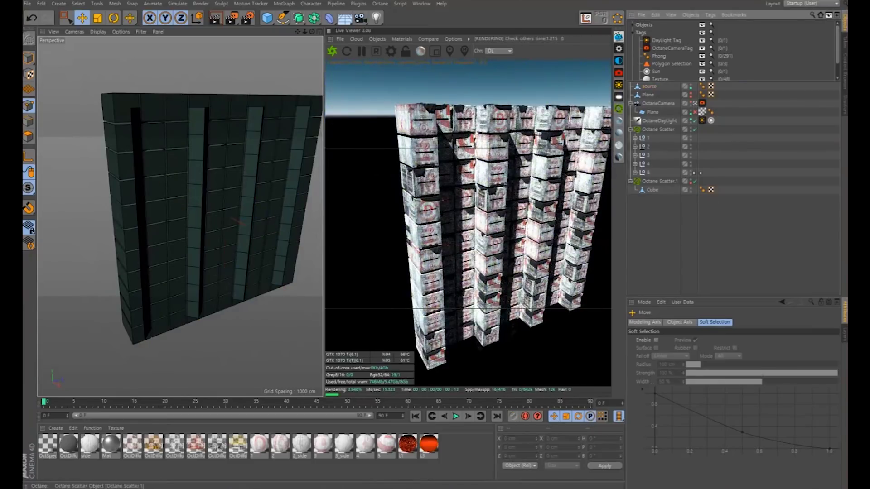
{"action": "left_click", "coordinate": [695, 182]}
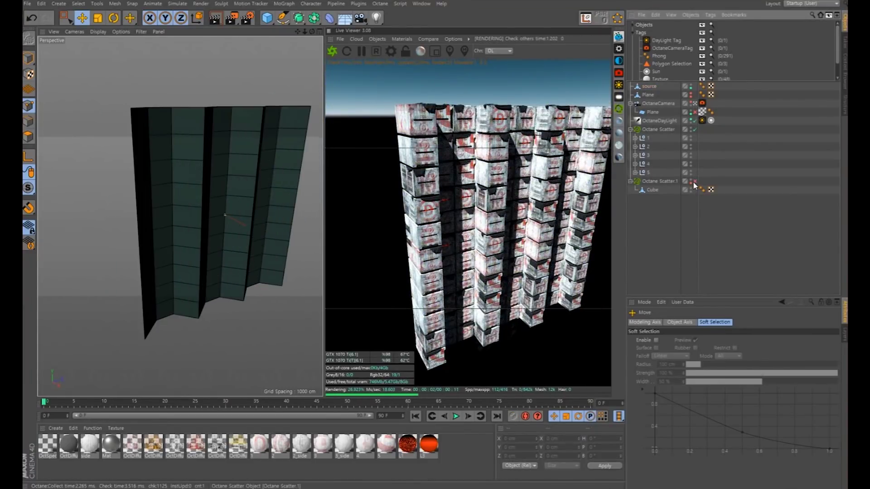
{"action": "left_click", "coordinate": [695, 182]}
{"action": "scroll", "coordinate": [206, 177], "scroll_direction": "up", "scroll_amount": 3}
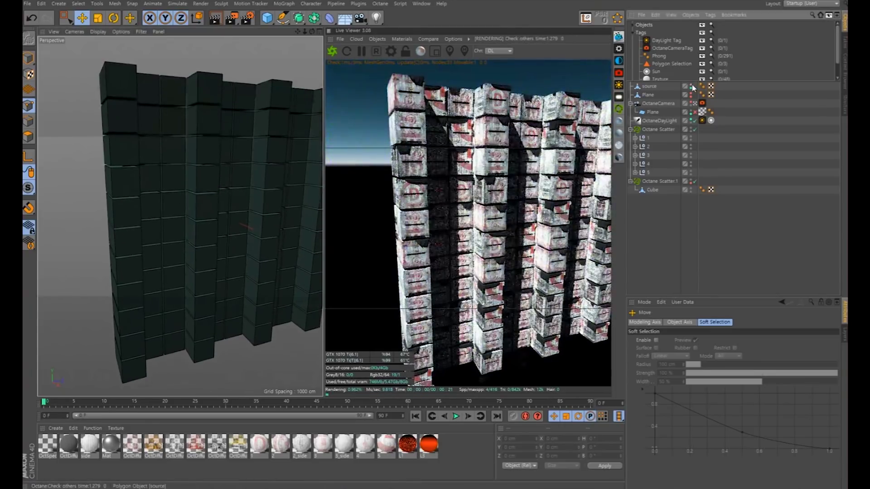
{"action": "scroll", "coordinate": [166, 211], "scroll_direction": "up", "scroll_amount": 1}
{"action": "left_click_drag", "start_coordinate": [167, 209], "coordinate": [163, 207], "text": "alt"}
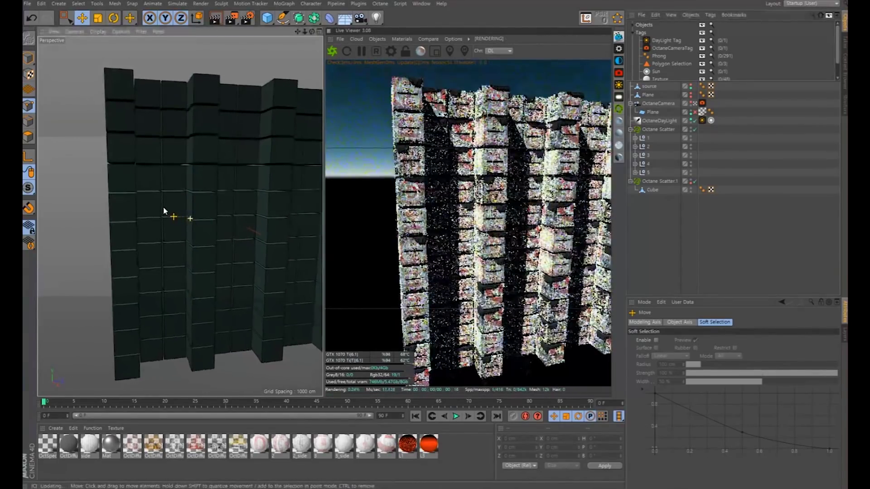
In the Right view, draw a sagging two-point Bezier spline about 400 cm wide across the wall's upper cubes
{"action": "middle_click", "coordinate": [209, 192]}
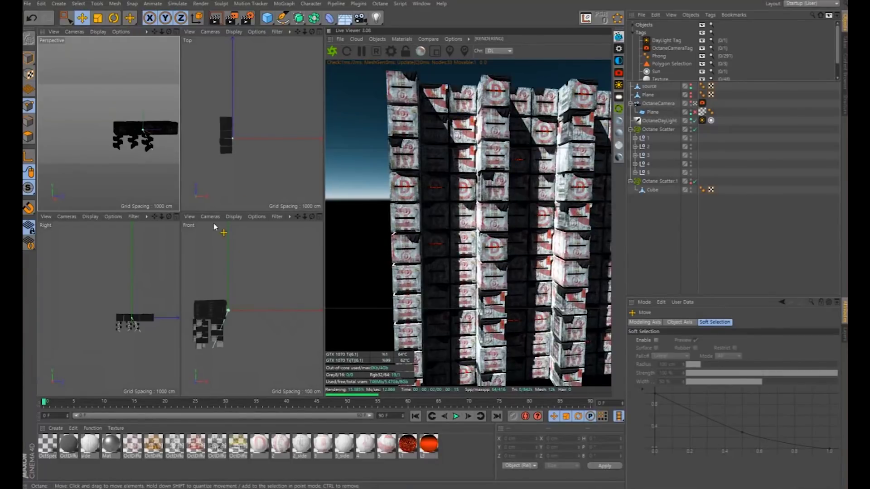
{"action": "middle_click", "coordinate": [146, 320]}
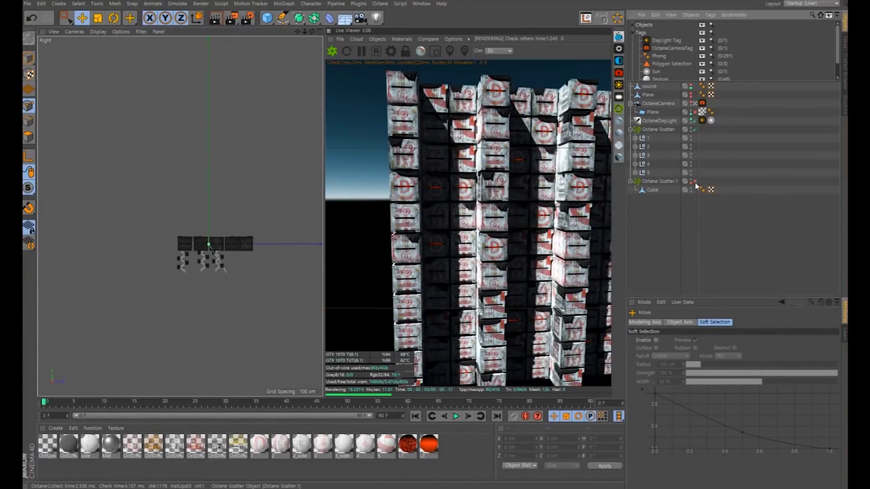
{"action": "middle_click_drag", "start_coordinate": [137, 194], "coordinate": [148, 203], "text": "alt"}
{"action": "right_click_drag", "start_coordinate": [147, 204], "coordinate": [182, 204], "text": "alt"}
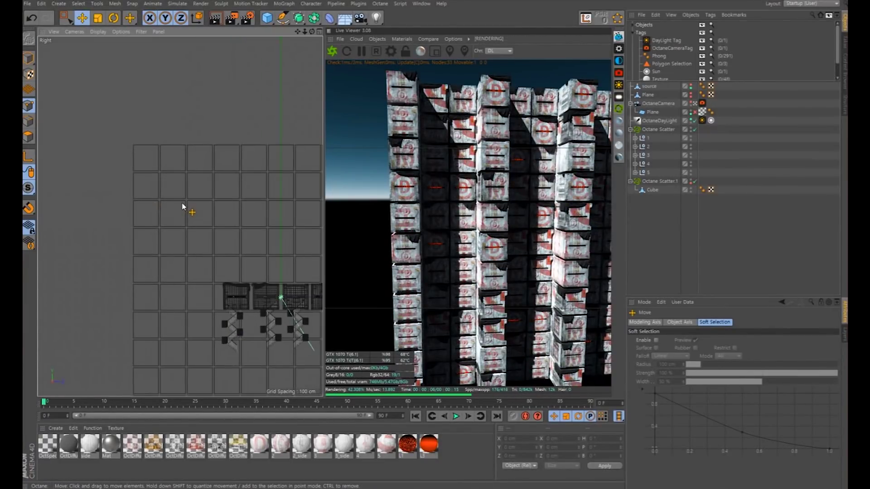
{"action": "middle_click", "coordinate": [181, 204]}
{"action": "middle_click", "coordinate": [120, 290]}
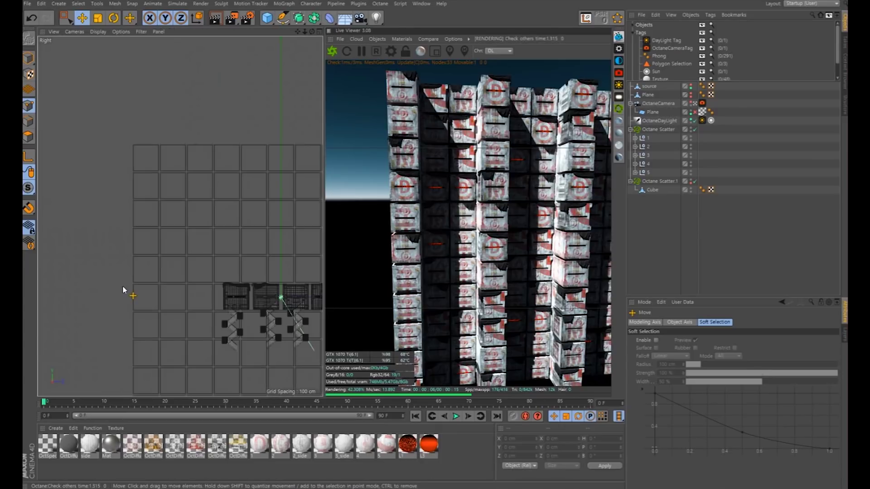
{"action": "left_click", "coordinate": [282, 18]}
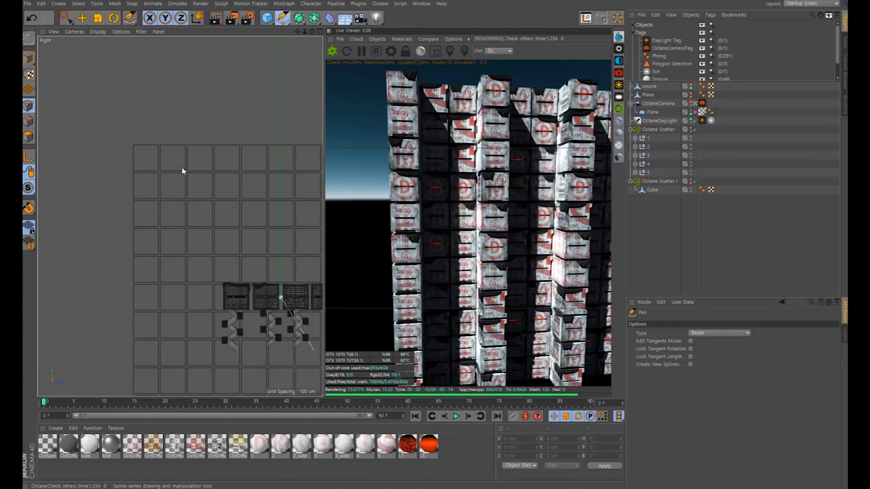
{"action": "left_click", "coordinate": [158, 183]}
{"action": "left_click_drag", "start_coordinate": [213, 183], "coordinate": [226, 169]}
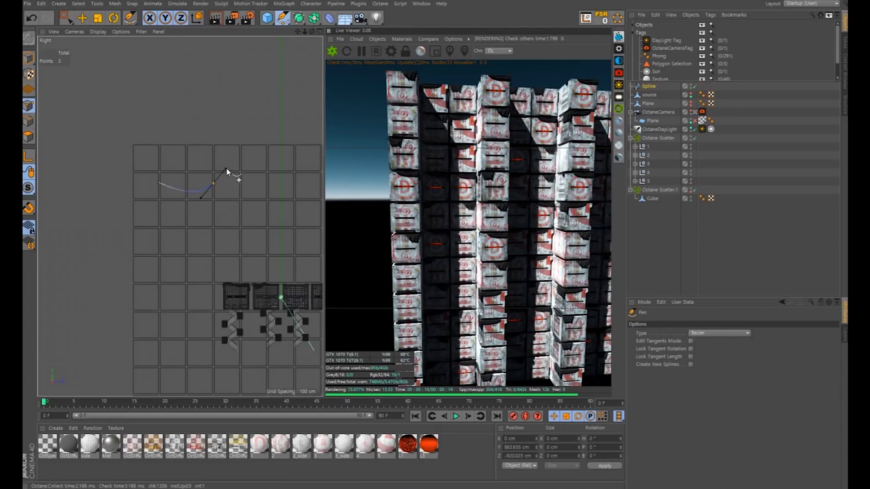
{"action": "key", "text": "0"}
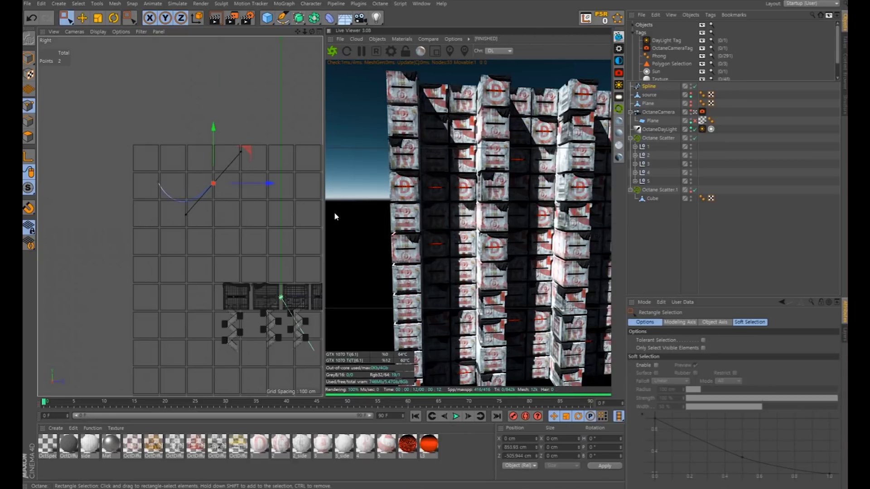
Draw a second, deeper-hanging three-point spline just below the first one, starting and ending near its ends
{"action": "left_click", "coordinate": [674, 227]}
{"action": "left_click", "coordinate": [284, 18]}
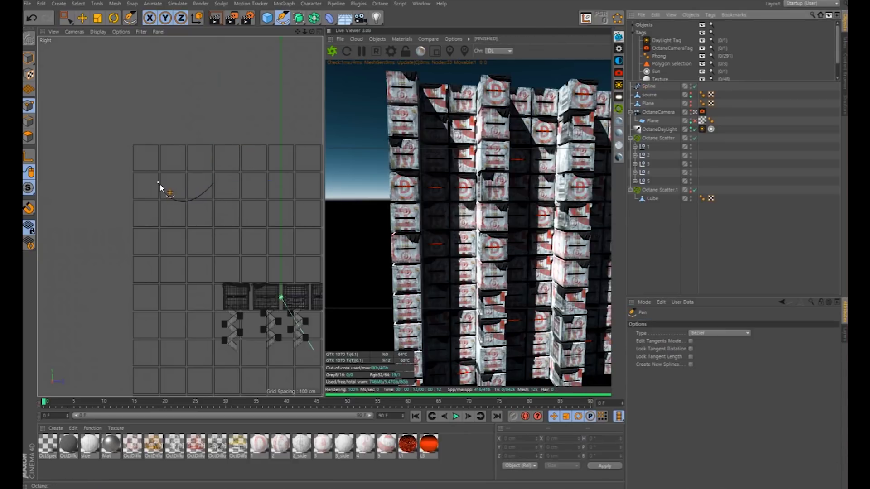
{"action": "left_click", "coordinate": [157, 193]}
{"action": "left_click_drag", "start_coordinate": [184, 239], "coordinate": [205, 235]}
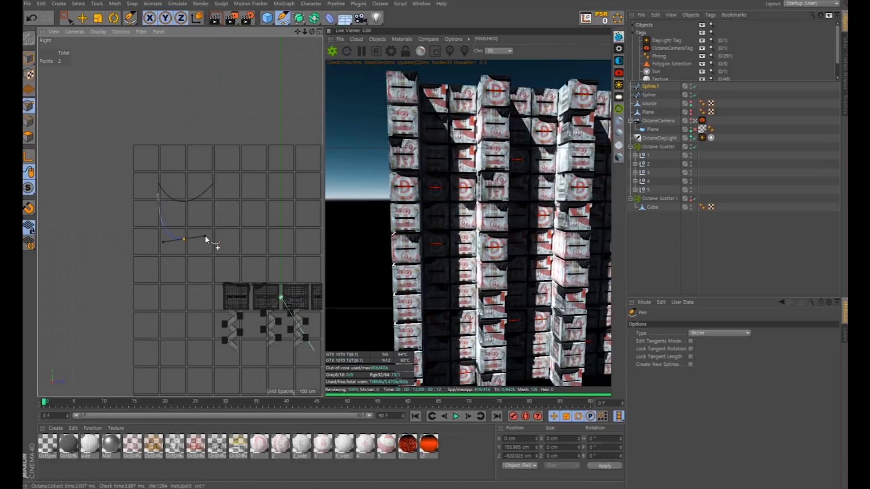
{"action": "left_click", "coordinate": [213, 200]}
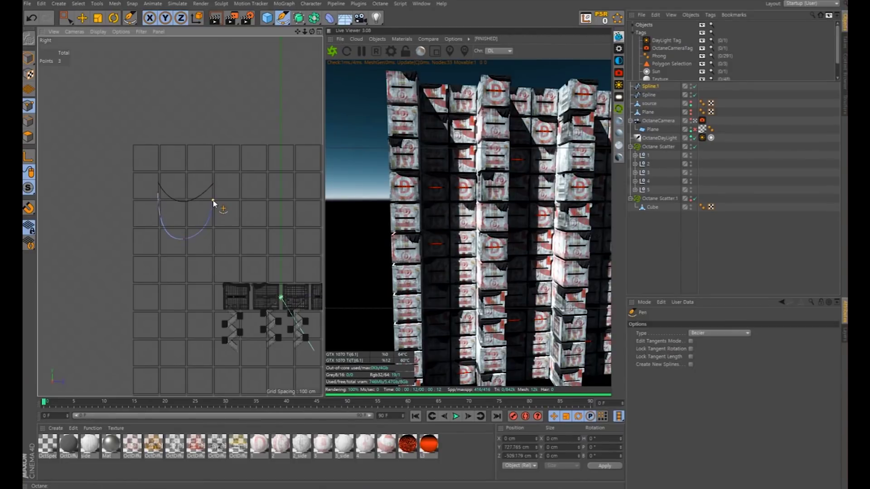
{"action": "key", "text": "space"}
{"action": "key", "text": "space"}
{"action": "key", "text": "space"}
{"action": "key", "text": "space"}
{"action": "key", "text": "space"}
Adjust the second spline's middle and end points into an even U shape about 404 cm wide and 289 cm deep
{"action": "left_click", "coordinate": [184, 239]}
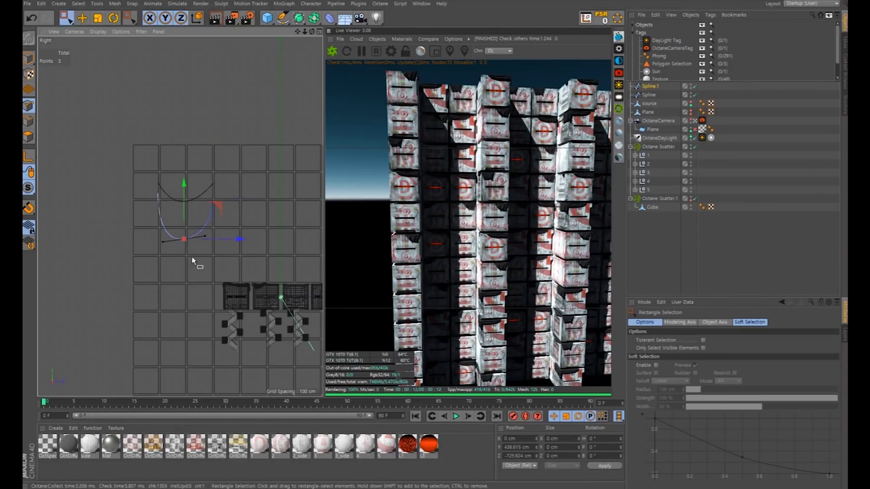
{"action": "key", "text": "t"}
{"action": "key", "text": "e"}
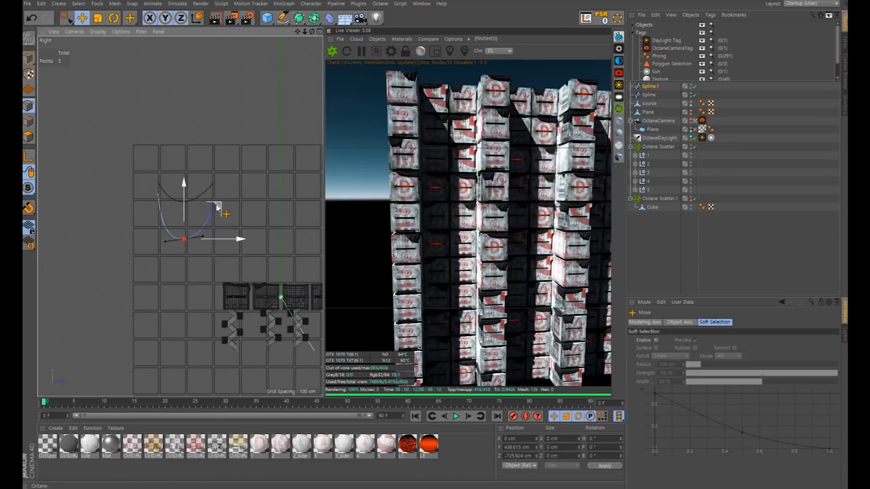
{"action": "left_click", "coordinate": [213, 199]}
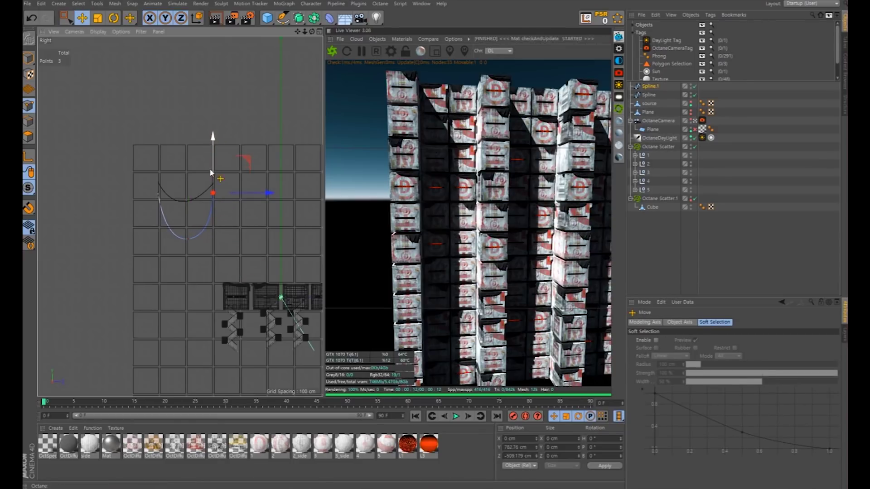
{"action": "left_click_drag", "start_coordinate": [213, 221], "coordinate": [181, 249]}
{"action": "key", "text": "ctrl+z"}
{"action": "key", "text": "space"}
{"action": "left_click", "coordinate": [189, 239]}
{"action": "key", "text": "space"}
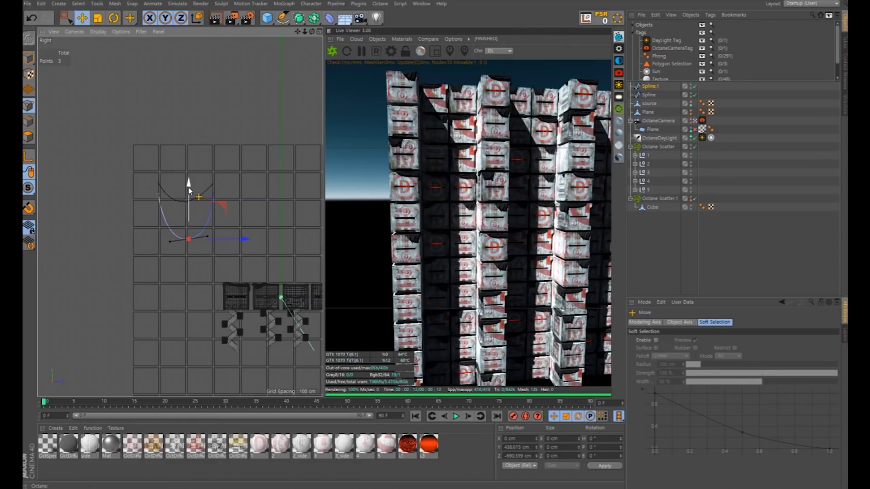
{"action": "key", "text": "0"}
{"action": "left_click_drag", "start_coordinate": [143, 177], "coordinate": [170, 202]}
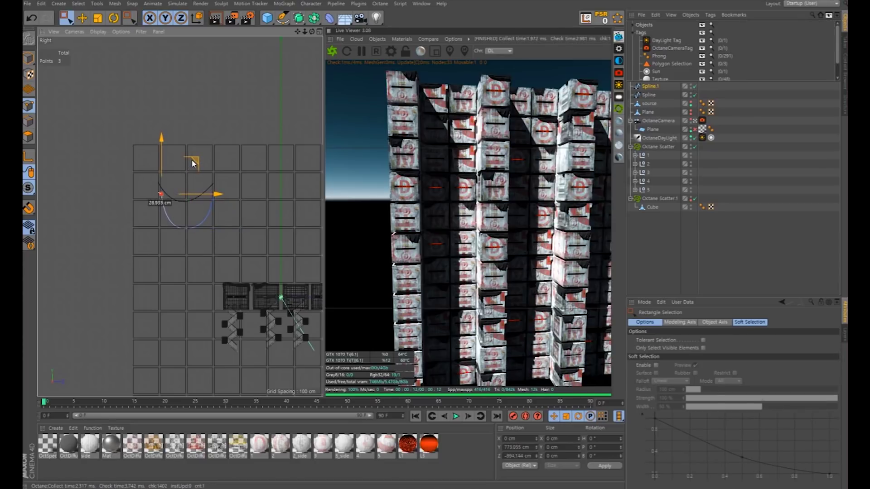
Select both hanging splines and move them about 158 cm along X in the perspective view, in front of the recessed cubes
{"action": "middle_click", "coordinate": [194, 179]}
{"action": "middle_click", "coordinate": [136, 82]}
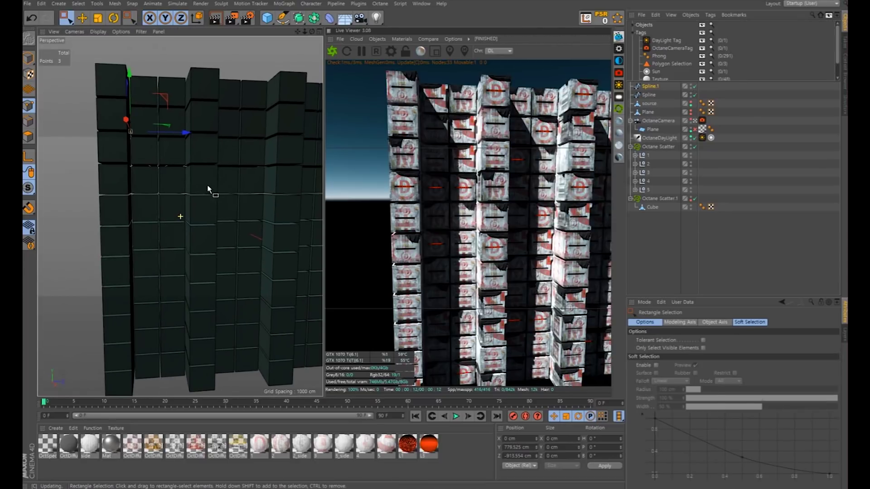
{"action": "left_click_drag", "start_coordinate": [208, 189], "coordinate": [204, 168], "text": "alt"}
{"action": "left_click", "coordinate": [649, 95], "text": "shift"}
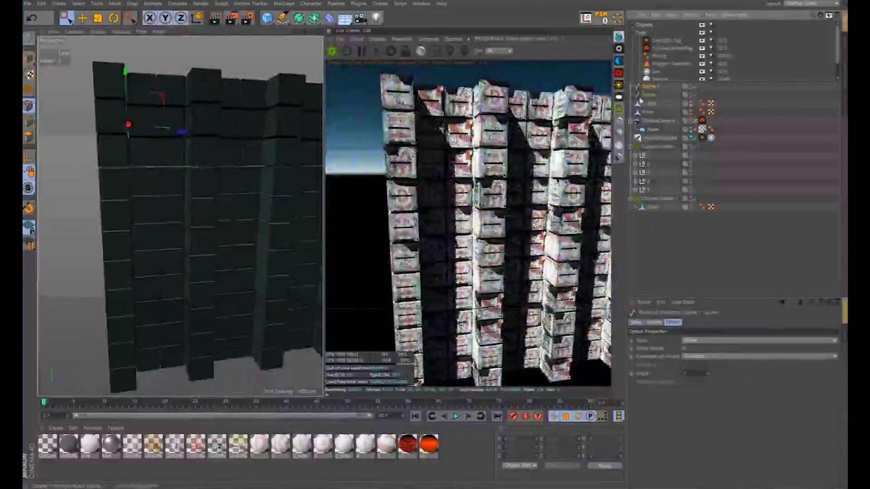
{"action": "left_click_drag", "start_coordinate": [177, 136], "coordinate": [202, 128], "text": "alt"}
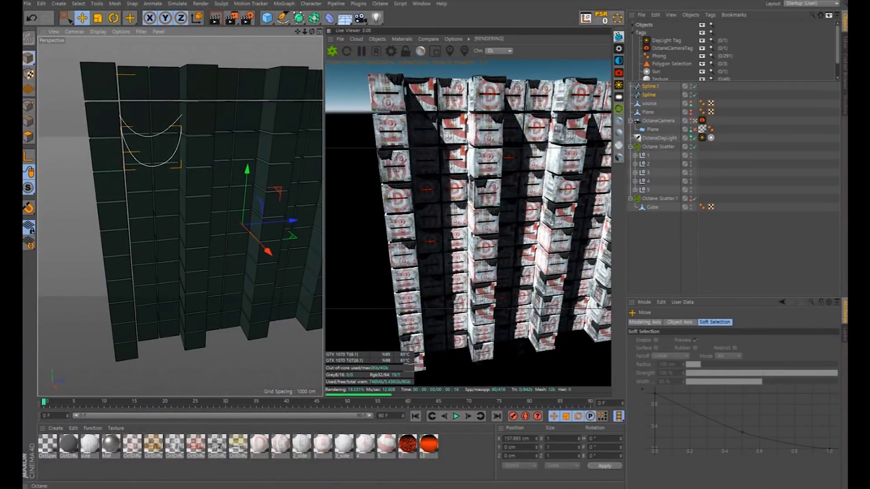
Add a Sweep generator and delete the unneeded Subdivision Surface object
{"action": "left_click", "coordinate": [298, 18]}
{"action": "left_click_drag", "start_coordinate": [298, 18], "coordinate": [399, 55]}
{"action": "left_click", "coordinate": [349, 59]}
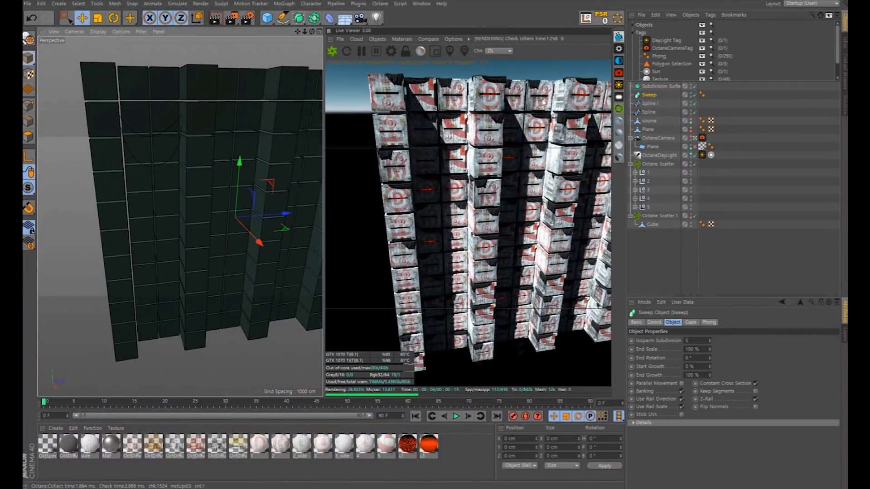
{"action": "left_click", "coordinate": [653, 89]}
{"action": "key", "text": "Delete"}
Add a Circle spline and nest it together with the second hanging spline under the Sweep to form a cable
{"action": "left_click", "coordinate": [652, 88]}
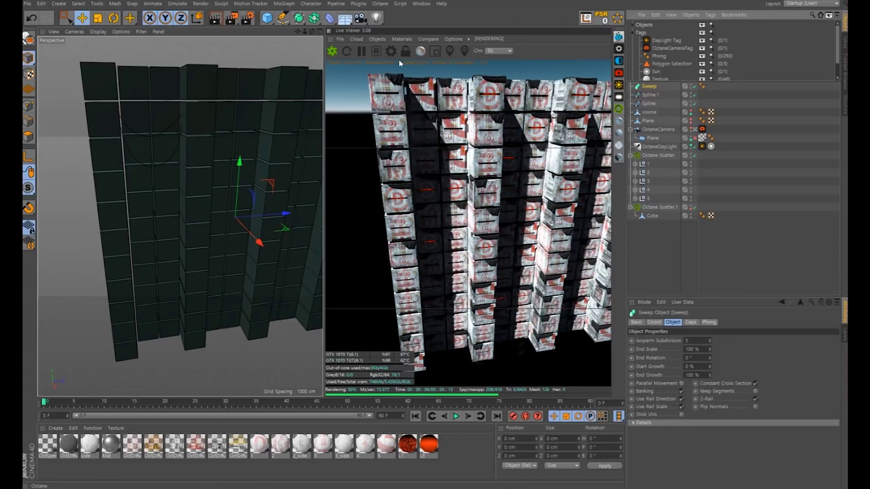
{"action": "left_click_drag", "start_coordinate": [283, 18], "coordinate": [382, 45]}
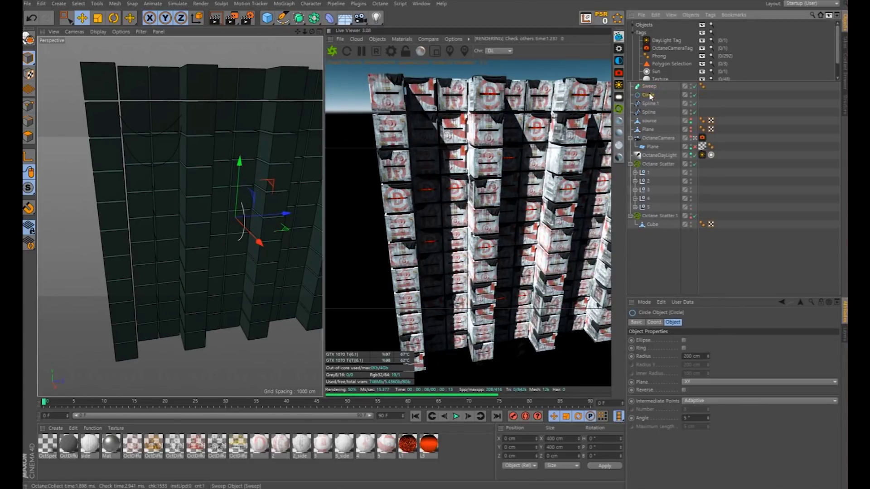
{"action": "left_click_drag", "start_coordinate": [651, 89], "coordinate": [649, 100]}
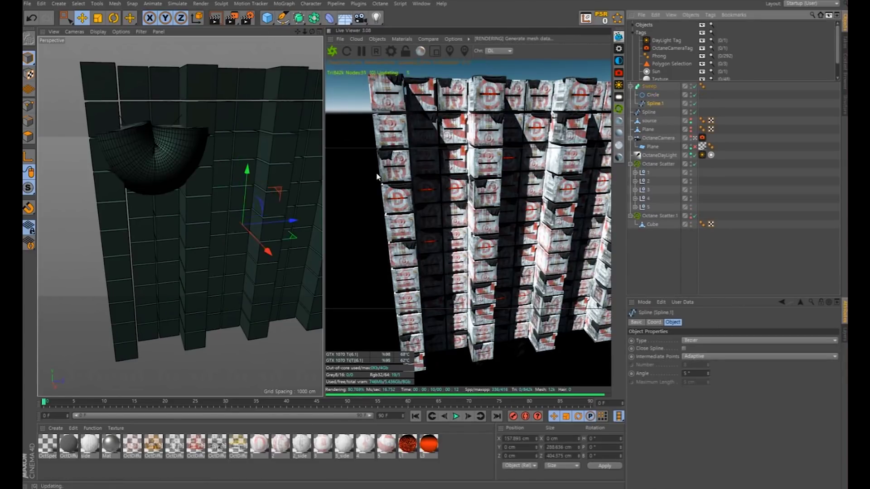
Try to scale the Circle profile of the swept cable
{"action": "left_click", "coordinate": [653, 95]}
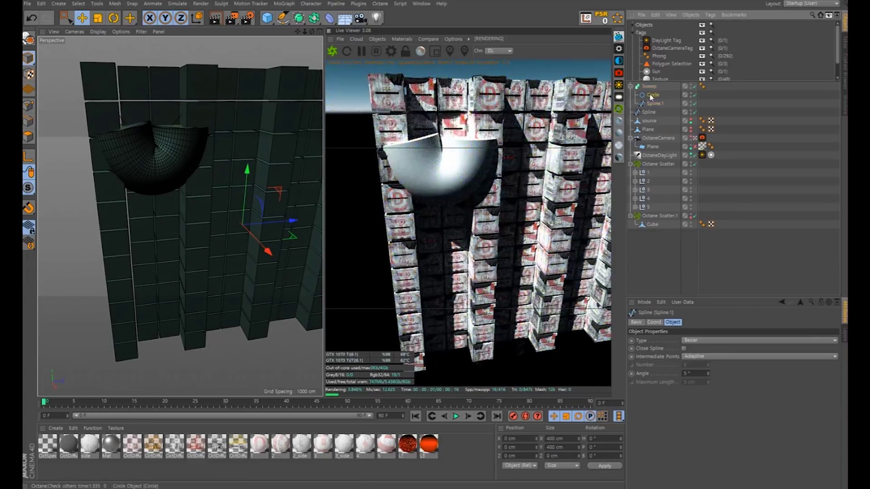
{"action": "key", "text": "t"}
{"action": "left_click", "coordinate": [160, 183]}
{"action": "left_click", "coordinate": [653, 94]}
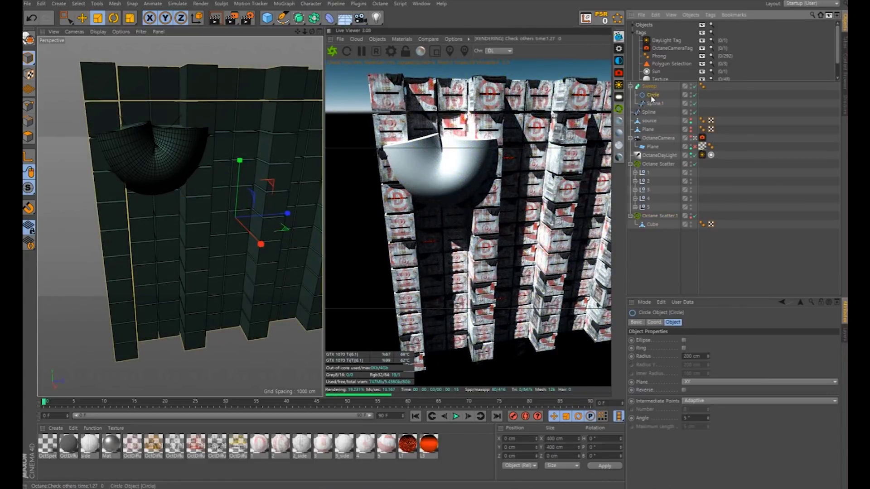
{"action": "key", "text": "t"}
Undo the recent cable edits back past the Sweep, its Circle and the second hanging spline, keeping only the first spline
{"action": "key", "text": "ctrl+z"}
{"action": "key", "text": "ctrl+z"}
{"action": "key", "text": "ctrl+z"}
{"action": "key", "text": "ctrl+z"}
{"action": "key", "text": "ctrl+z"}
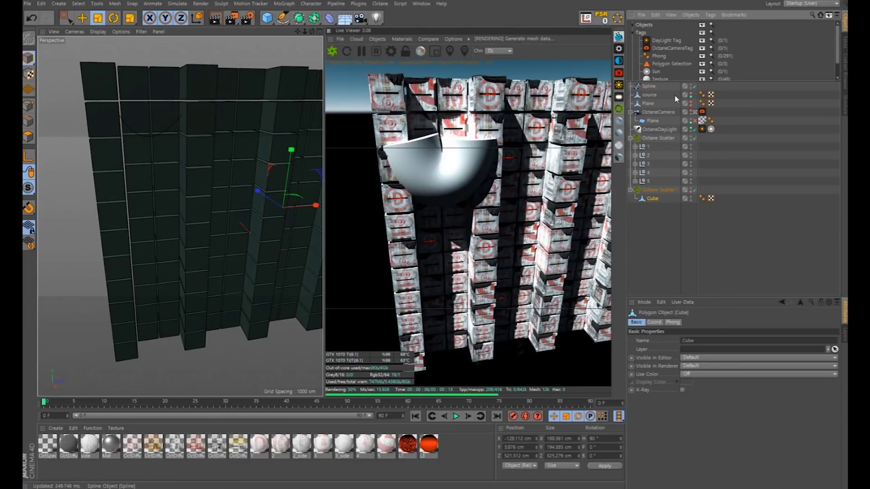
{"action": "left_click", "coordinate": [227, 116]}
{"action": "left_click_drag", "start_coordinate": [224, 117], "coordinate": [205, 196], "text": "alt"}
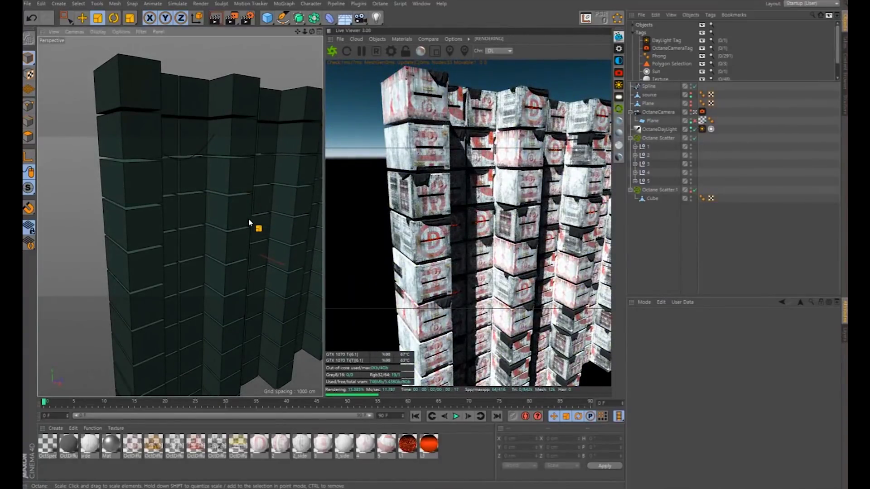
{"action": "scroll", "coordinate": [240, 220], "scroll_direction": "down", "scroll_amount": 3}
{"action": "scroll", "coordinate": [240, 219], "scroll_direction": "up", "scroll_amount": 2}
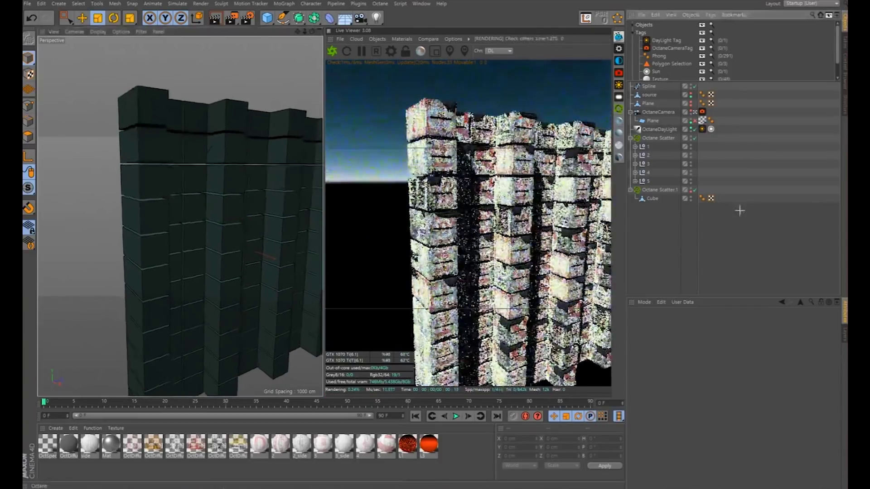
Switch to the finished building scene and compare its layout outside the Cam camera with the framed camera view
{"action": "left_click", "coordinate": [426, 4]}
{"action": "left_click", "coordinate": [433, 262]}
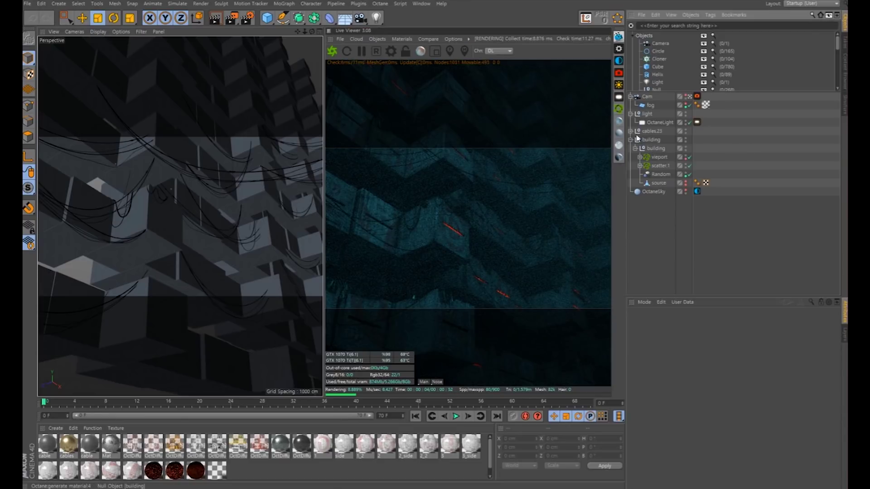
{"action": "left_click", "coordinate": [665, 105]}
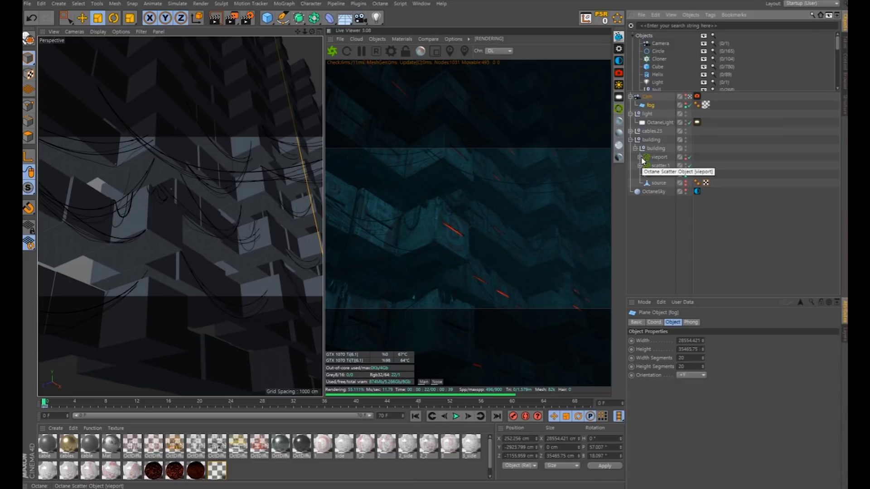
{"action": "left_click", "coordinate": [689, 97]}
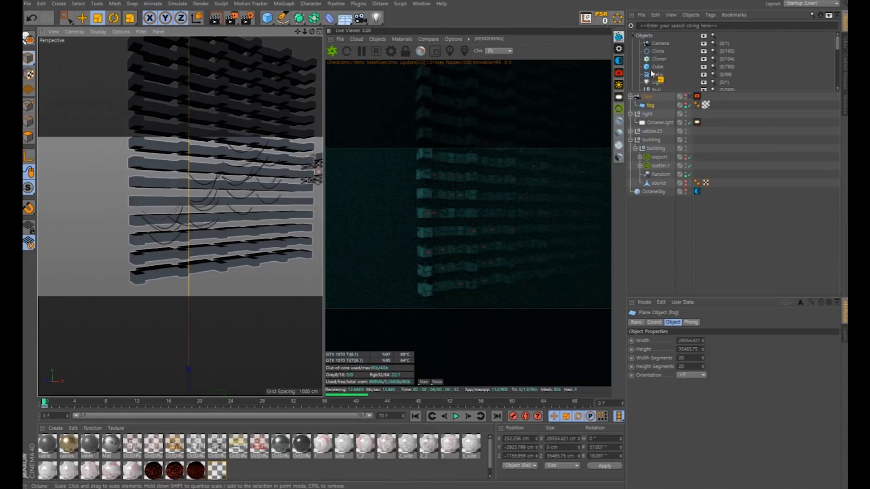
{"action": "key", "text": "ctrl+z"}
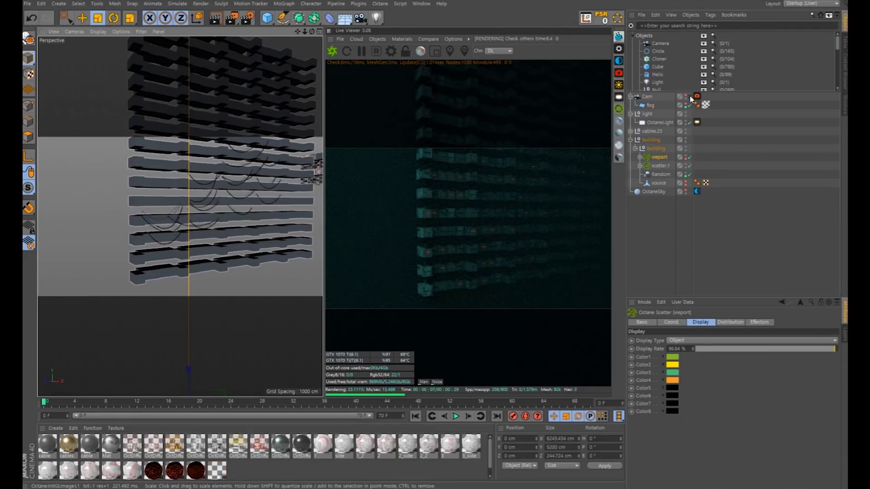
{"action": "left_click", "coordinate": [691, 97]}
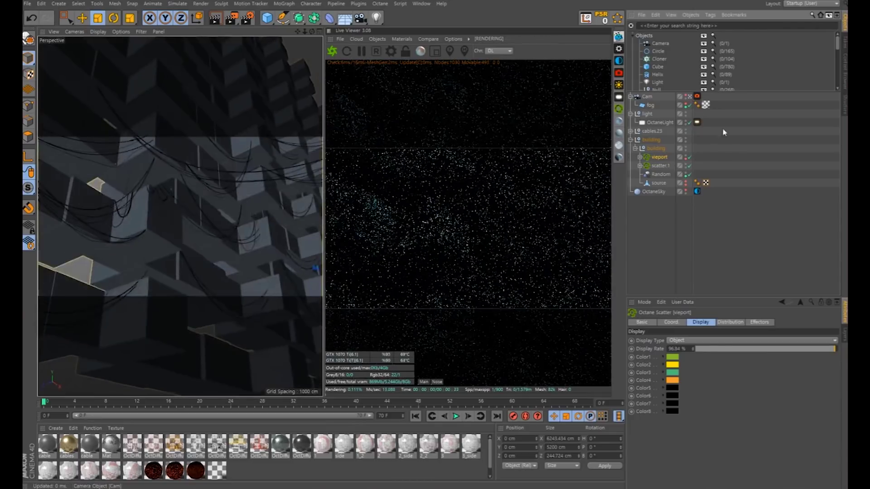
{"action": "left_click", "coordinate": [736, 150]}
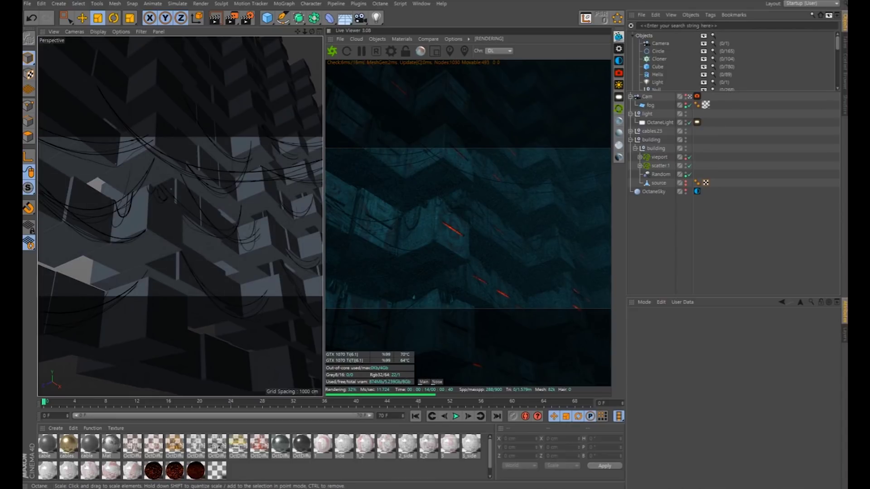
Switch to the web browser, open momentor.tv in a new tab and dismiss the translation notice
{"action": "left_click_drag", "start_coordinate": [848, 8], "coordinate": [415, 1]}
{"action": "key", "text": "ctrl+t"}
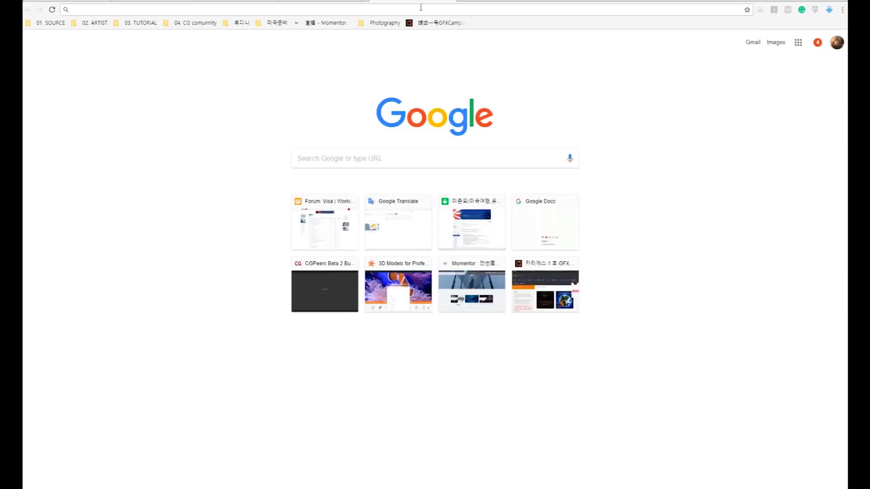
{"action": "type", "text": "f"}
{"action": "key", "text": "BackSpace"}
{"action": "key", "text": "BackSpace"}
{"action": "type", "text": "momentor.tv"}
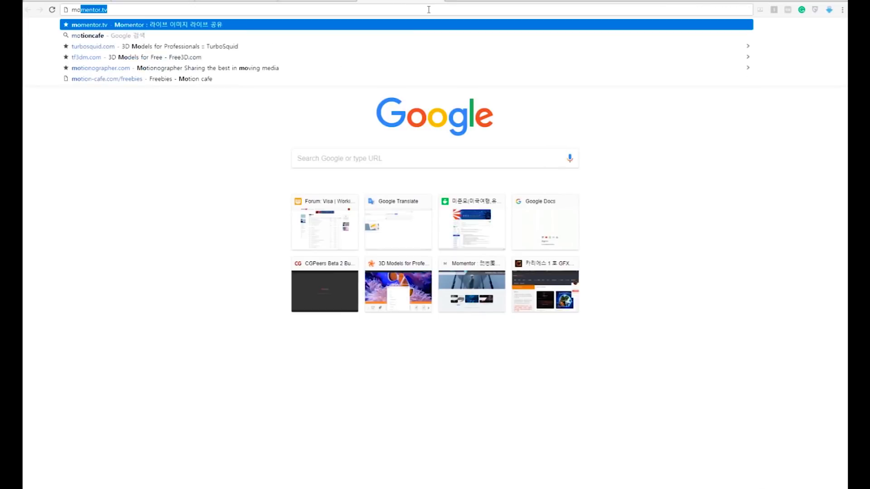
{"action": "key", "text": "Return"}
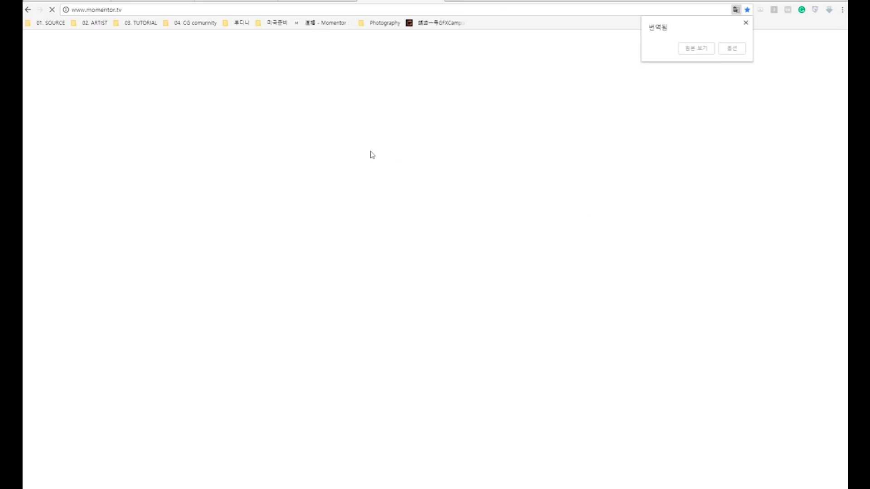
{"action": "left_click", "coordinate": [745, 23]}
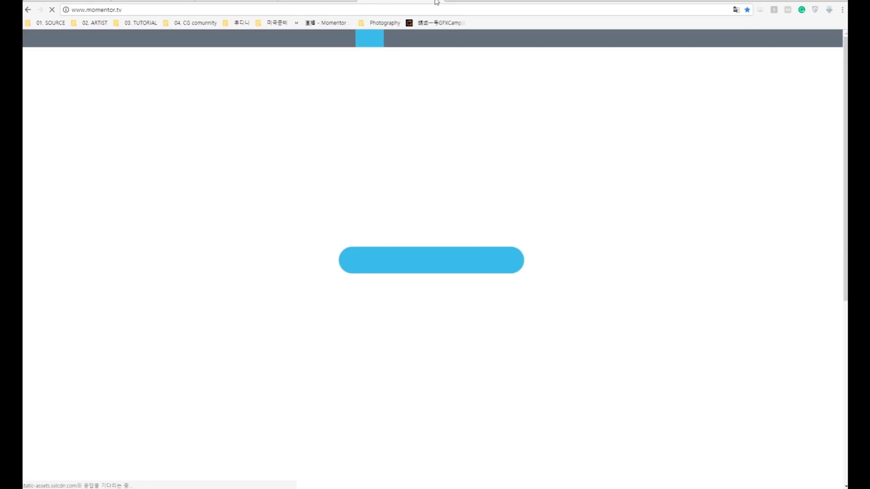
Look over the Momentor home page, from the OPPO FIND X broadcast banner to the recent replays
{"action": "scroll", "coordinate": [376, 218], "scroll_direction": "down", "scroll_amount": 3}
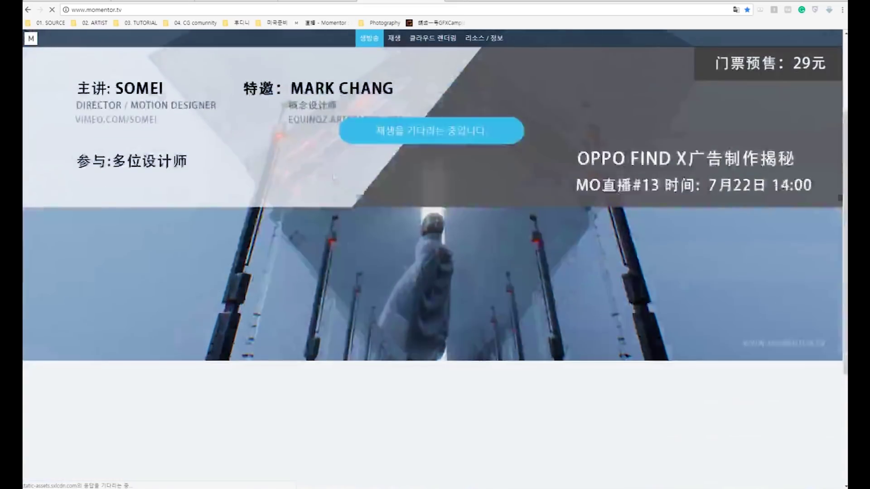
{"action": "scroll", "coordinate": [402, 297], "scroll_direction": "up", "scroll_amount": 2}
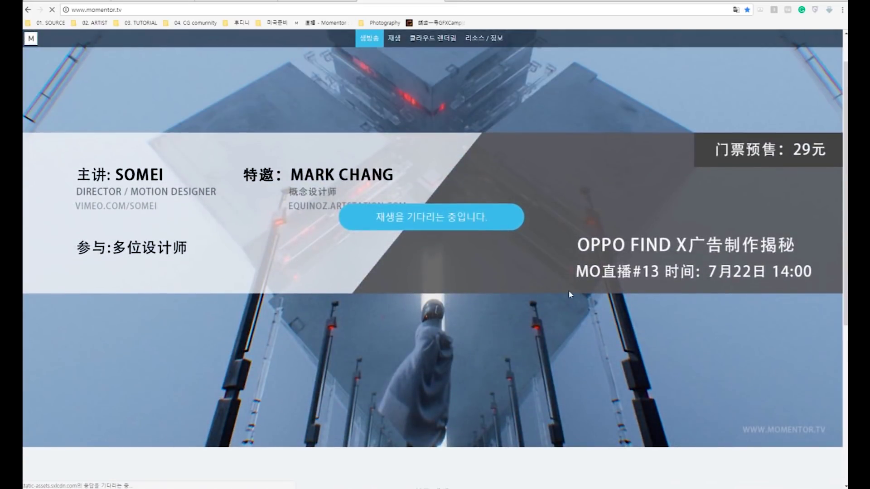
{"action": "scroll", "coordinate": [572, 300], "scroll_direction": "down", "scroll_amount": 2}
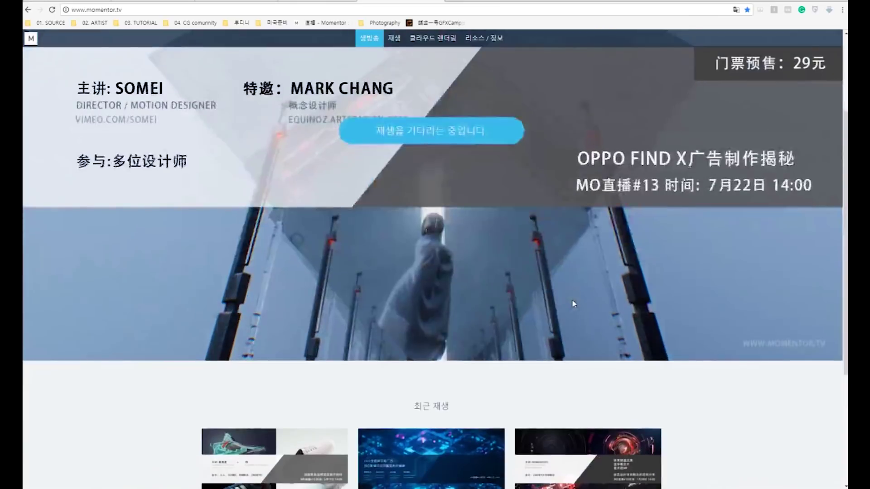
{"action": "scroll", "coordinate": [572, 300], "scroll_direction": "down", "scroll_amount": 2}
{"action": "scroll", "coordinate": [573, 302], "scroll_direction": "up", "scroll_amount": 2}
{"action": "scroll", "coordinate": [336, 279], "scroll_direction": "up", "scroll_amount": 3}
{"action": "scroll", "coordinate": [555, 200], "scroll_direction": "down", "scroll_amount": 3}
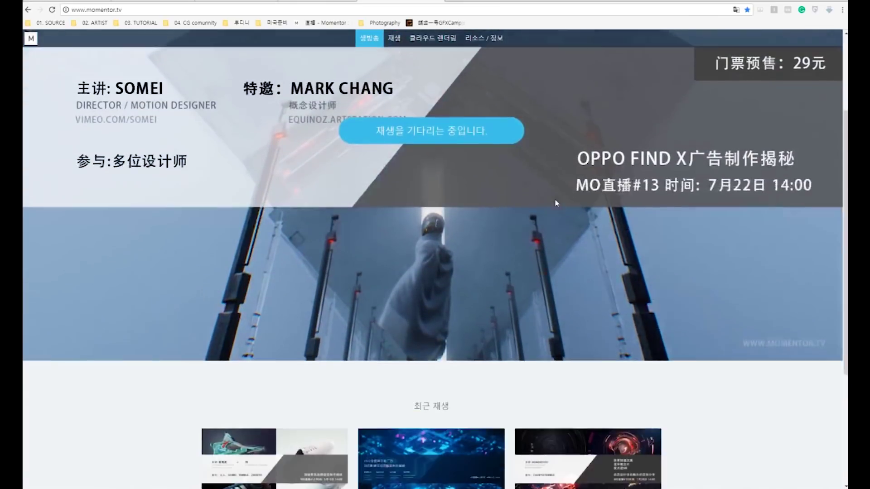
{"action": "scroll", "coordinate": [557, 203], "scroll_direction": "down", "scroll_amount": 4}
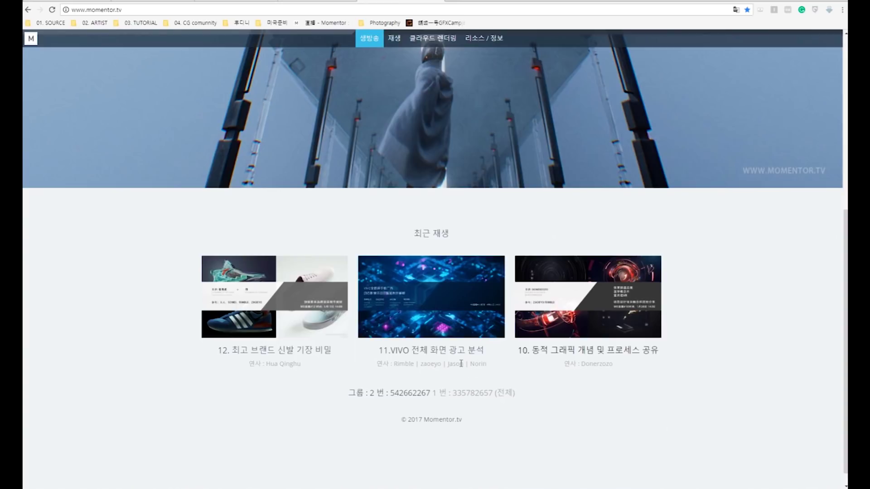
{"action": "scroll", "coordinate": [490, 313], "scroll_direction": "up", "scroll_amount": 5}
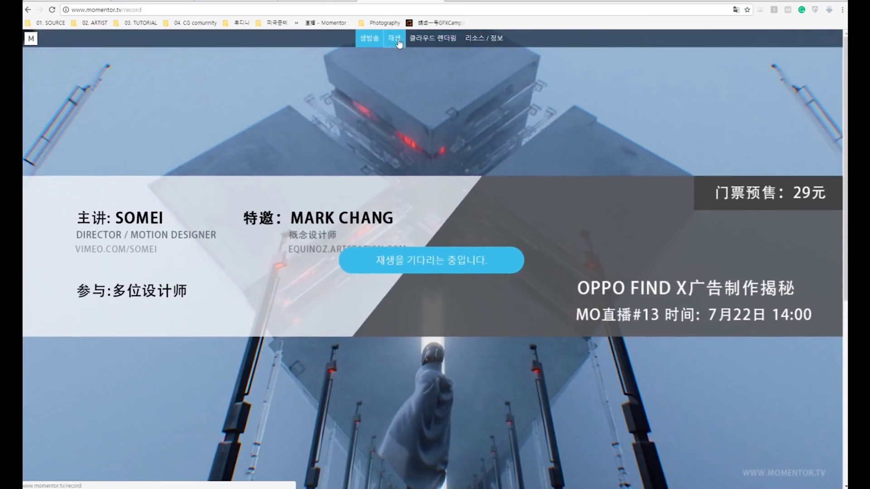
Open Momentor's live replay page and look through the list of recorded sessions
{"action": "left_click", "coordinate": [405, 46]}
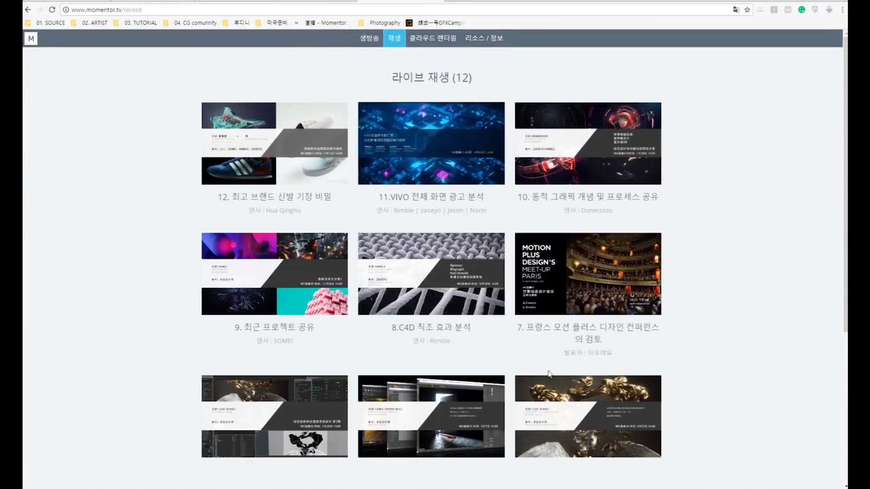
{"action": "scroll", "coordinate": [553, 375], "scroll_direction": "down", "scroll_amount": 1}
{"action": "scroll", "coordinate": [553, 374], "scroll_direction": "down", "scroll_amount": 5}
{"action": "scroll", "coordinate": [589, 354], "scroll_direction": "up", "scroll_amount": 3}
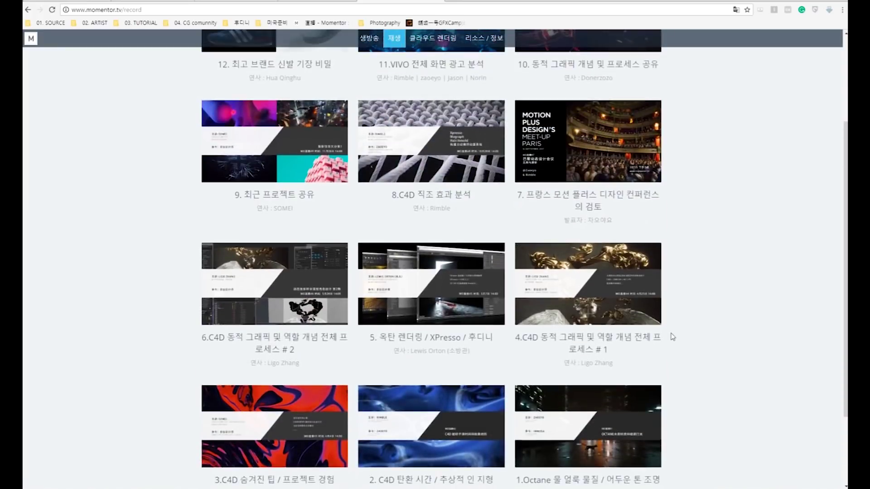
{"action": "scroll", "coordinate": [651, 313], "scroll_direction": "down", "scroll_amount": 3}
{"action": "scroll", "coordinate": [722, 275], "scroll_direction": "up", "scroll_amount": 2}
{"action": "scroll", "coordinate": [722, 270], "scroll_direction": "down", "scroll_amount": 2}
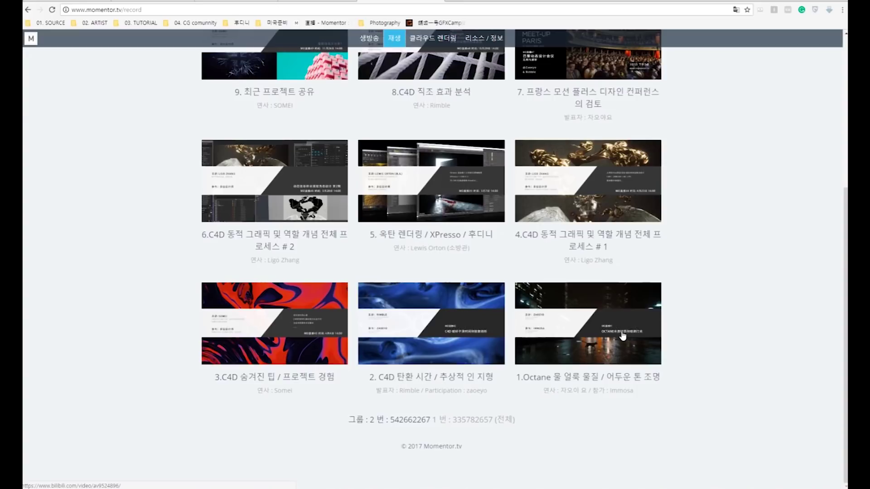
{"action": "scroll", "coordinate": [630, 348], "scroll_direction": "up", "scroll_amount": 3}
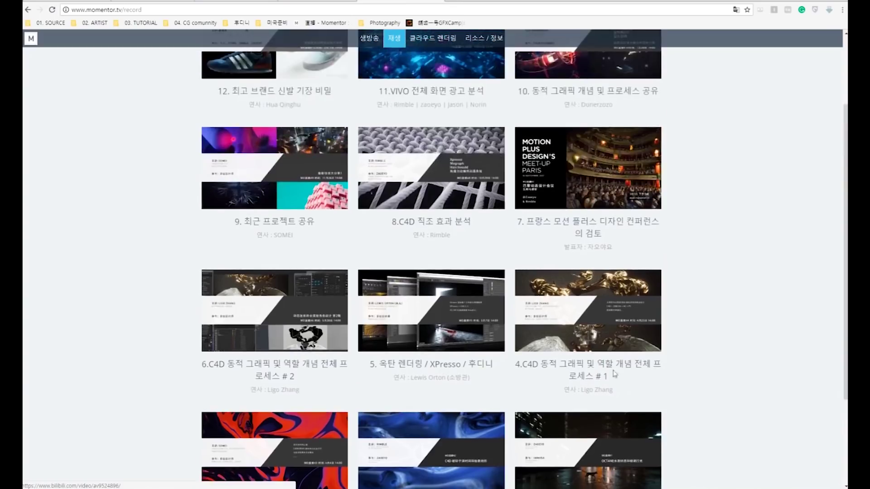
{"action": "scroll", "coordinate": [609, 404], "scroll_direction": "up", "scroll_amount": 1}
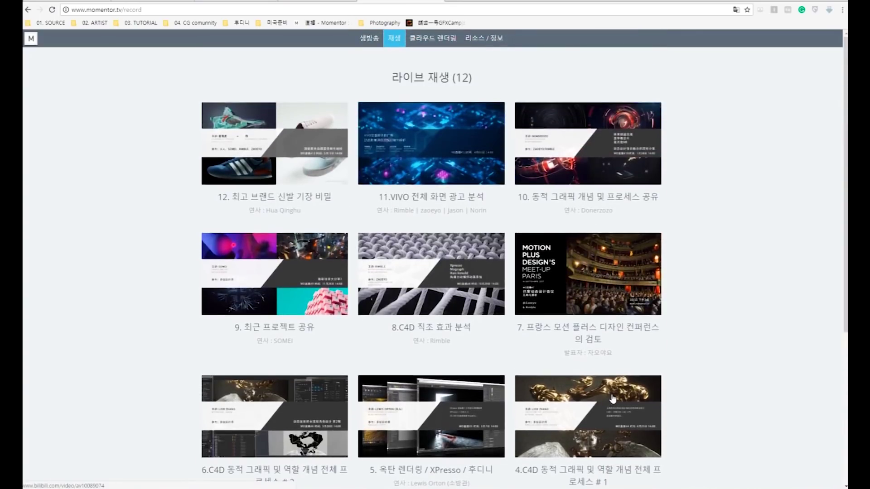
{"action": "scroll", "coordinate": [612, 399], "scroll_direction": "down", "scroll_amount": 1}
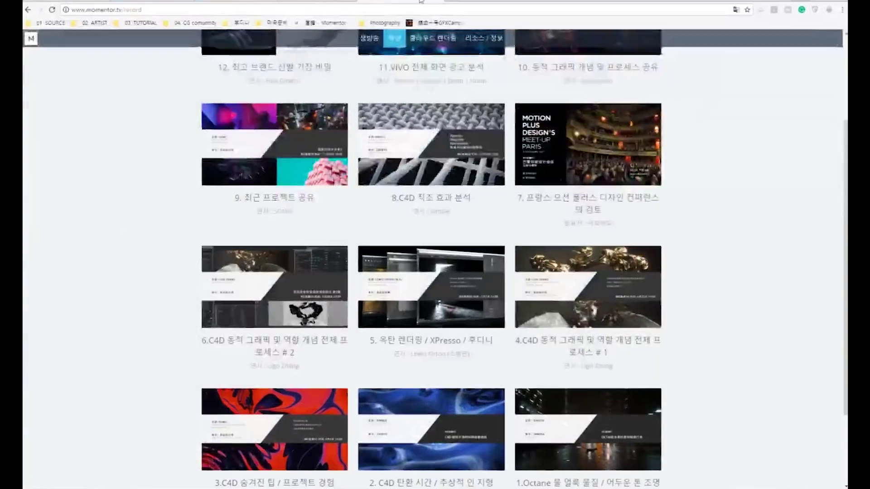
Open learnsquared.com in a new browser tab and glance over its home page
{"action": "key", "text": "ctrl+t"}
{"action": "type", "text": "learnsquared.com"}
{"action": "key", "text": "Return"}
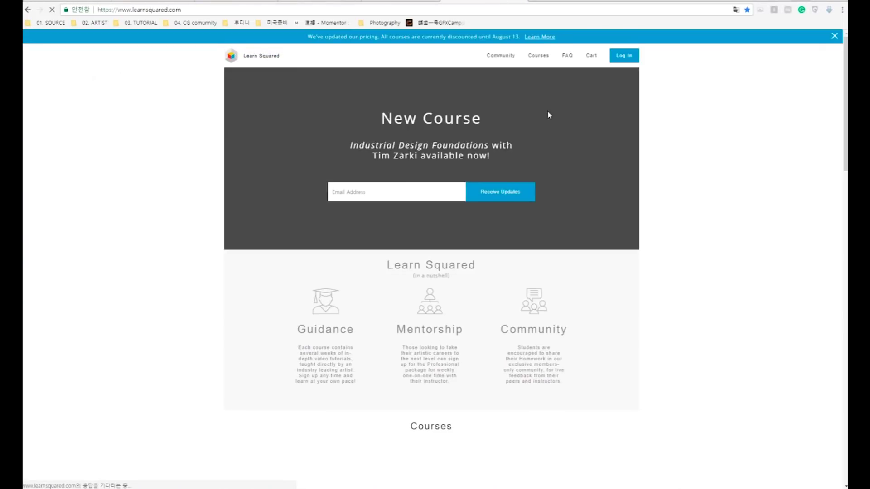
{"action": "scroll", "coordinate": [549, 112], "scroll_direction": "down", "scroll_amount": 2}
{"action": "scroll", "coordinate": [557, 117], "scroll_direction": "up", "scroll_amount": 1}
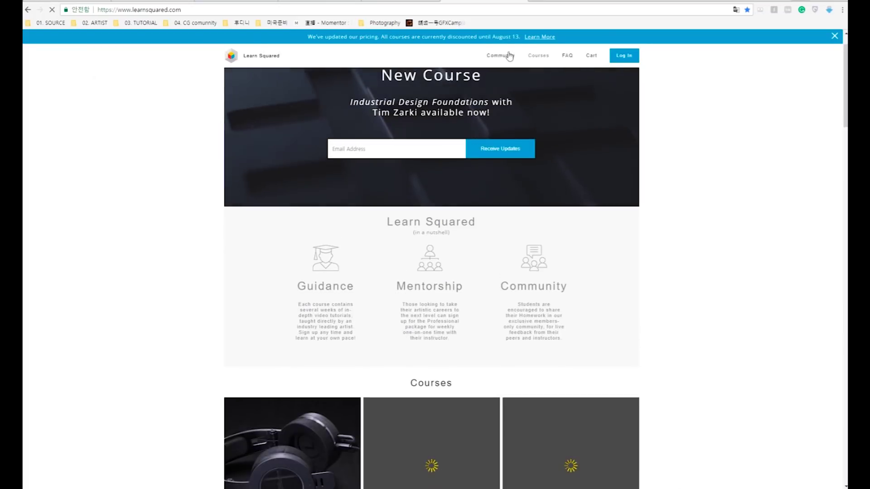
View the Learn Squared community forum and return to the site's home page
{"action": "left_click", "coordinate": [502, 57]}
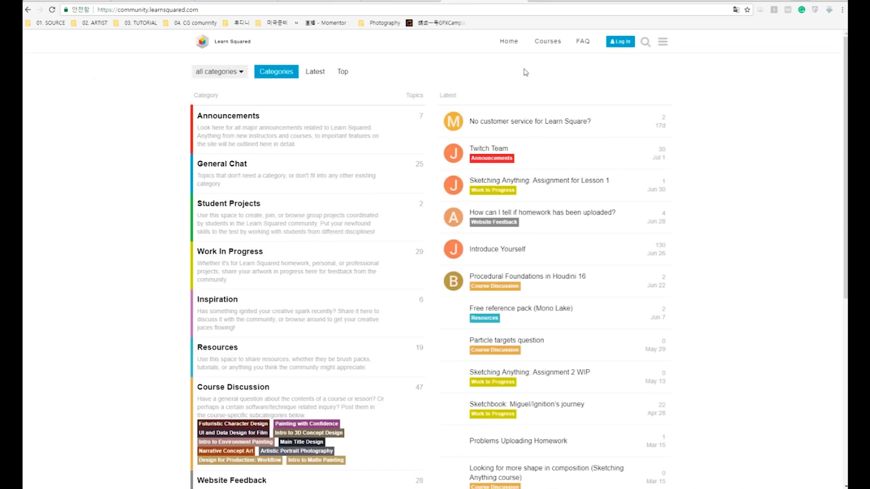
{"action": "left_click", "coordinate": [235, 45]}
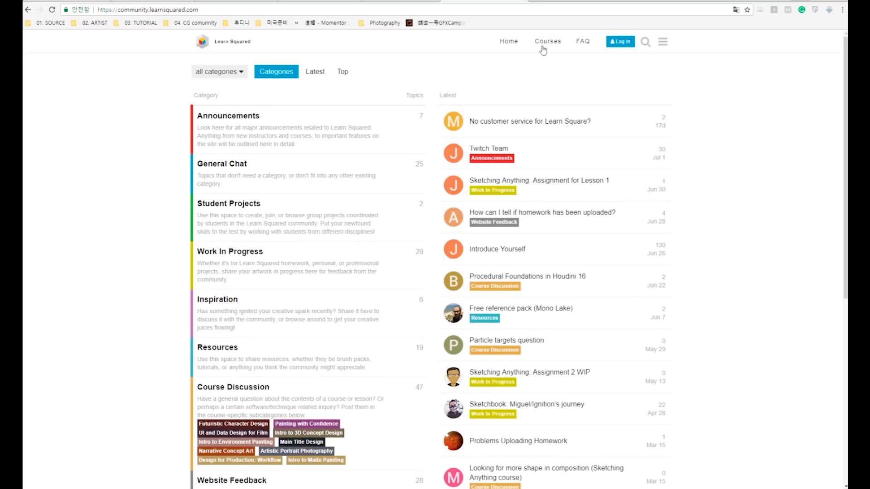
{"action": "left_click", "coordinate": [510, 42]}
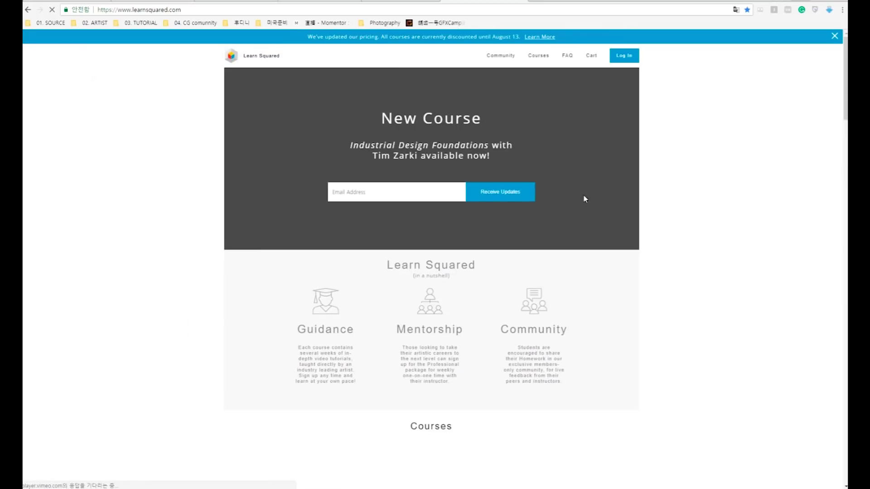
Browse the course thumbnails on the Learn Squared home page, including Houdini, matte painting and concept design
{"action": "scroll", "coordinate": [582, 200], "scroll_direction": "down", "scroll_amount": 10}
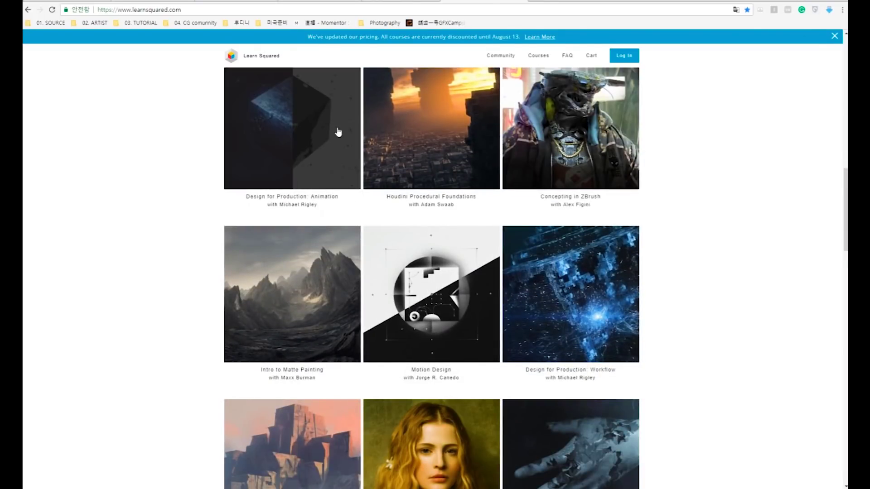
{"action": "scroll", "coordinate": [562, 235], "scroll_direction": "up", "scroll_amount": 5}
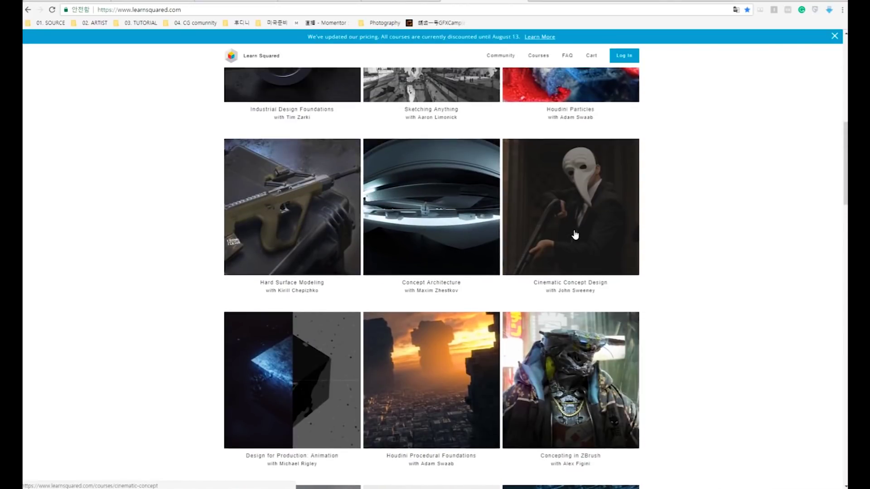
{"action": "scroll", "coordinate": [575, 232], "scroll_direction": "up", "scroll_amount": 1}
{"action": "scroll", "coordinate": [577, 232], "scroll_direction": "up", "scroll_amount": 1}
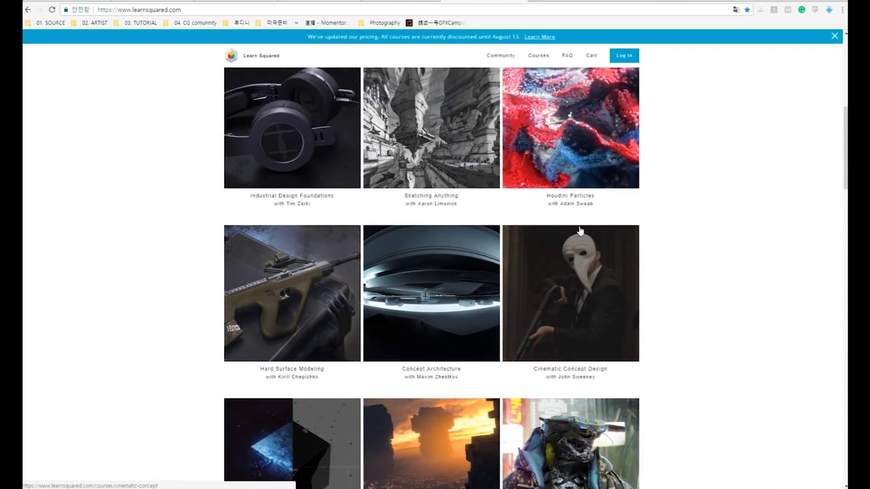
Look further down the Learn Squared course thumbnails, past Houdini Procedural Foundations and Intro to Matte Painting
{"action": "scroll", "coordinate": [589, 230], "scroll_direction": "down", "scroll_amount": 6}
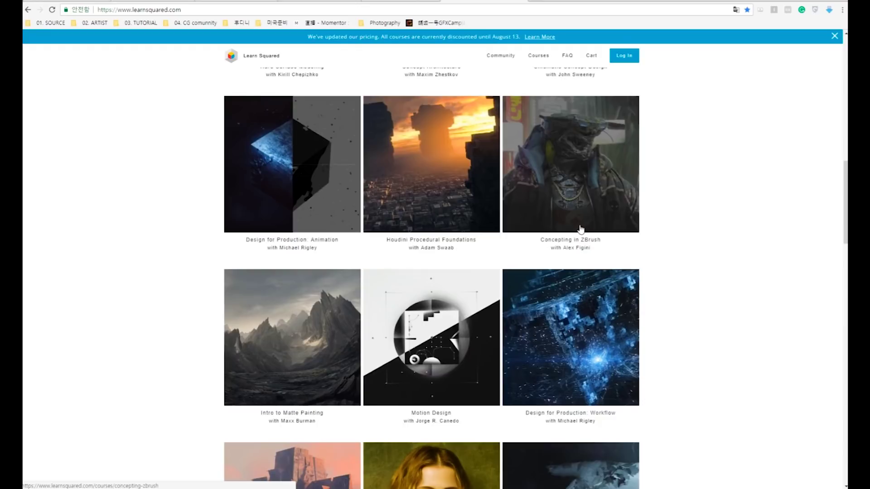
{"action": "scroll", "coordinate": [605, 268], "scroll_direction": "down", "scroll_amount": 5}
{"action": "scroll", "coordinate": [605, 271], "scroll_direction": "up", "scroll_amount": 2}
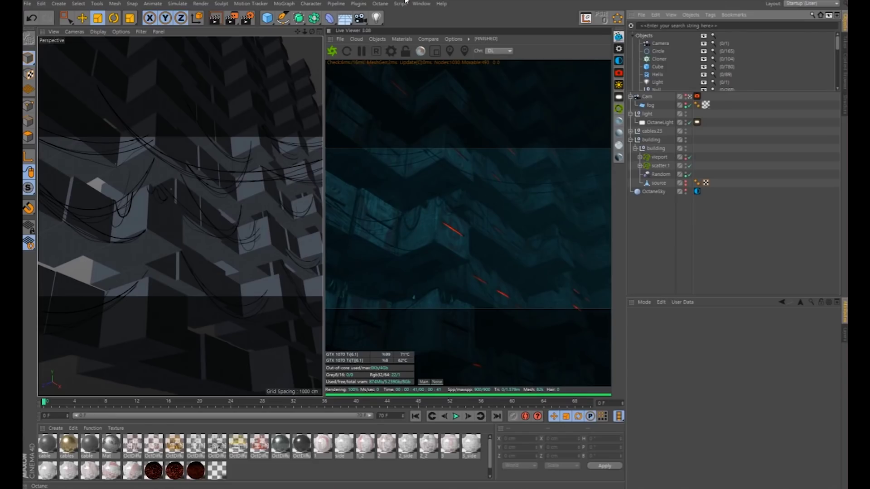
Switch to Cinema 4D and bring up the S10.c4d room scene, followed by the S10_transition.c4d scene
{"action": "left_click", "coordinate": [422, 4]}
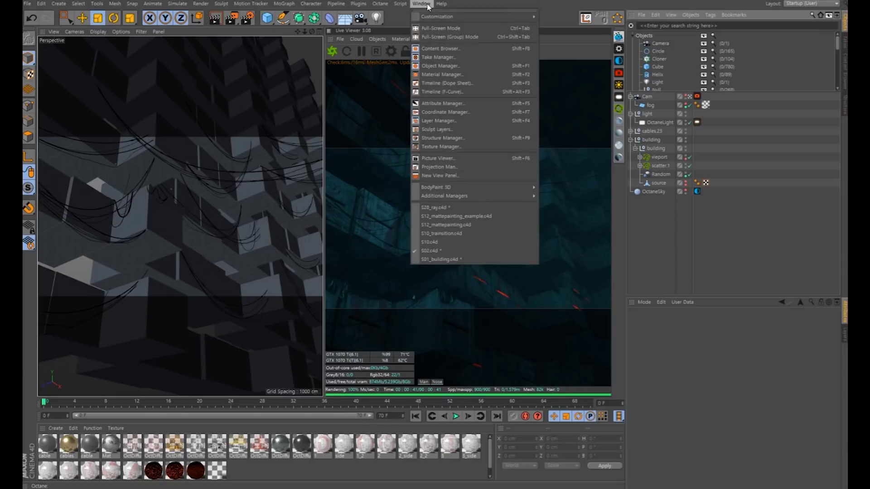
{"action": "left_click", "coordinate": [463, 234]}
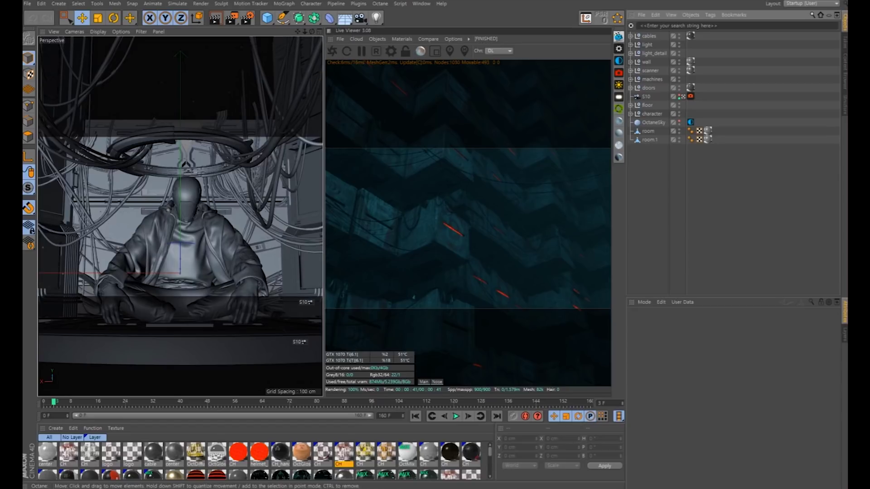
{"action": "left_click", "coordinate": [421, 4]}
{"action": "left_click", "coordinate": [440, 235]}
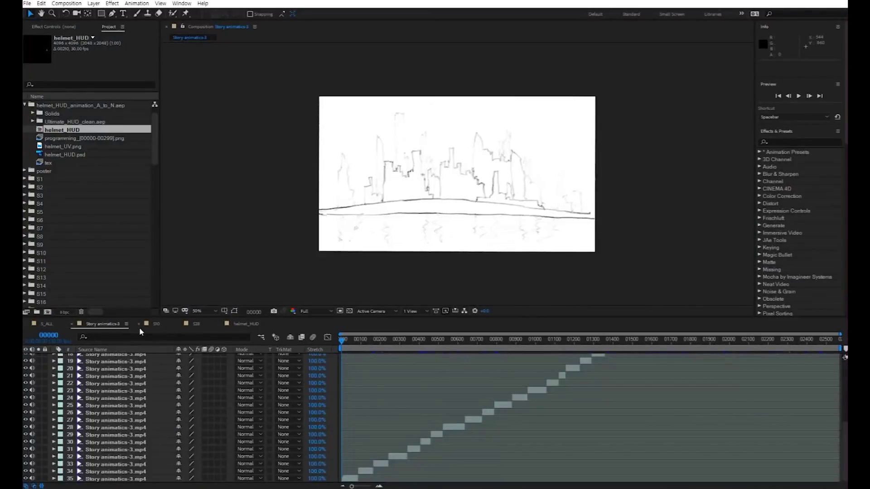
Open the S10 composition in After Effects and scrub back to frame 12 with only the S10_[0000-0160].png layer soloed
{"action": "left_click", "coordinate": [154, 323]}
{"action": "left_click_drag", "start_coordinate": [573, 341], "coordinate": [534, 345]}
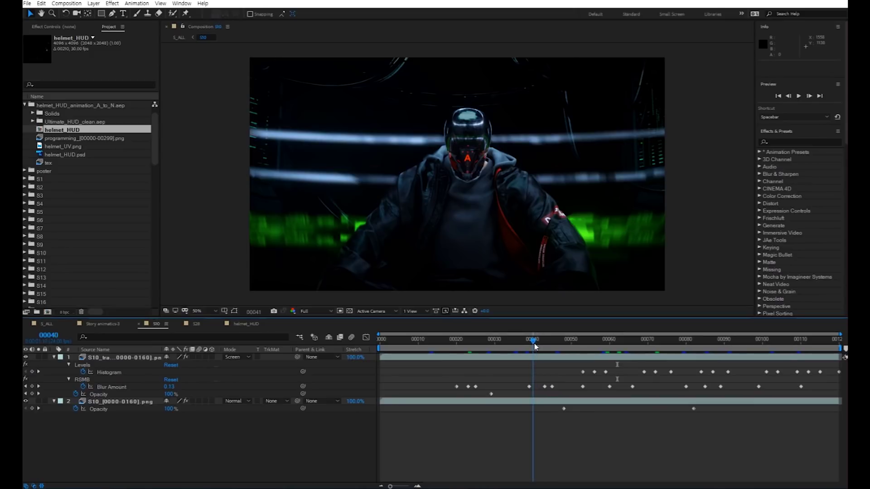
{"action": "left_click", "coordinate": [38, 402]}
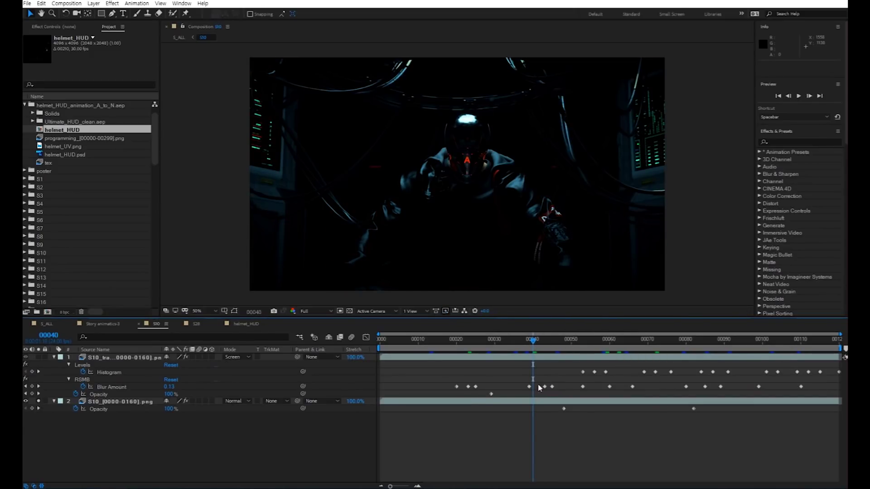
{"action": "left_click_drag", "start_coordinate": [579, 345], "coordinate": [428, 342]}
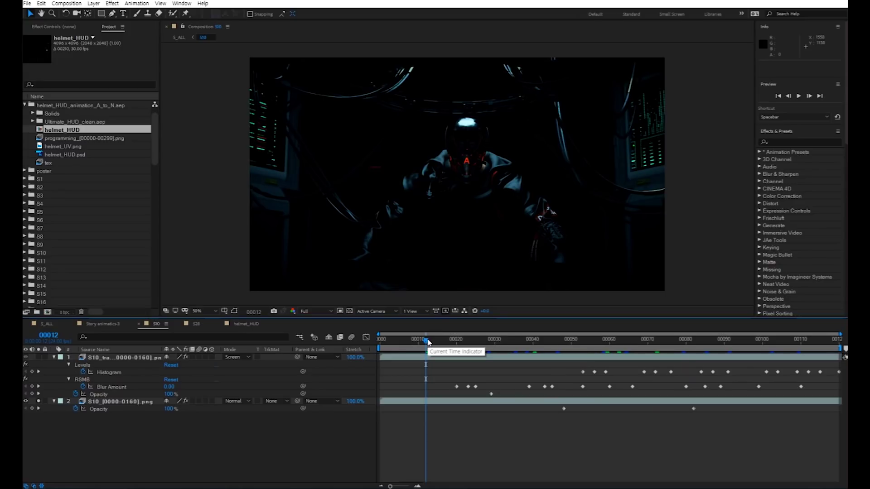
Solo the S10 transition image-sequence layer and scrub through its moving light rings to frame 56
{"action": "left_click", "coordinate": [38, 357]}
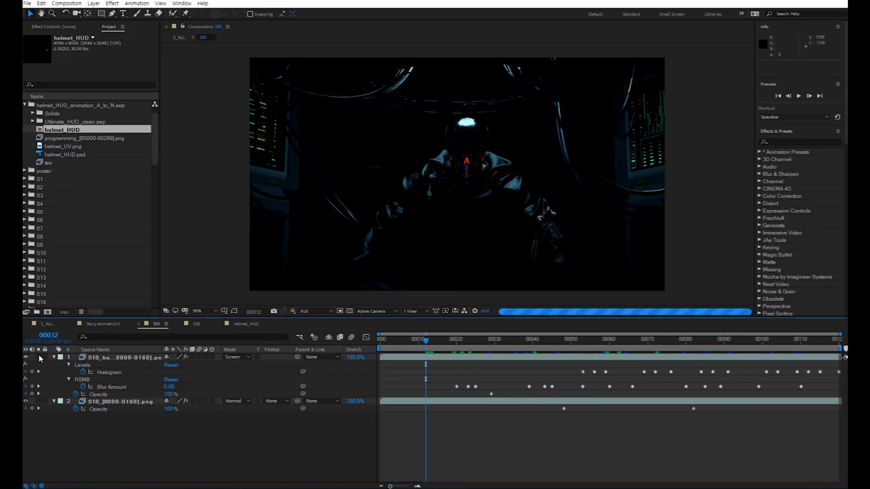
{"action": "left_click_drag", "start_coordinate": [453, 342], "coordinate": [568, 345]}
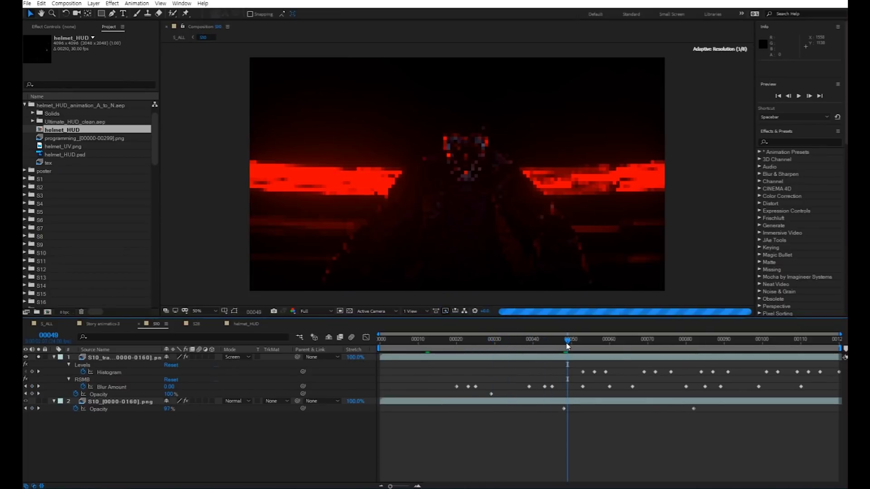
{"action": "left_click", "coordinate": [595, 347]}
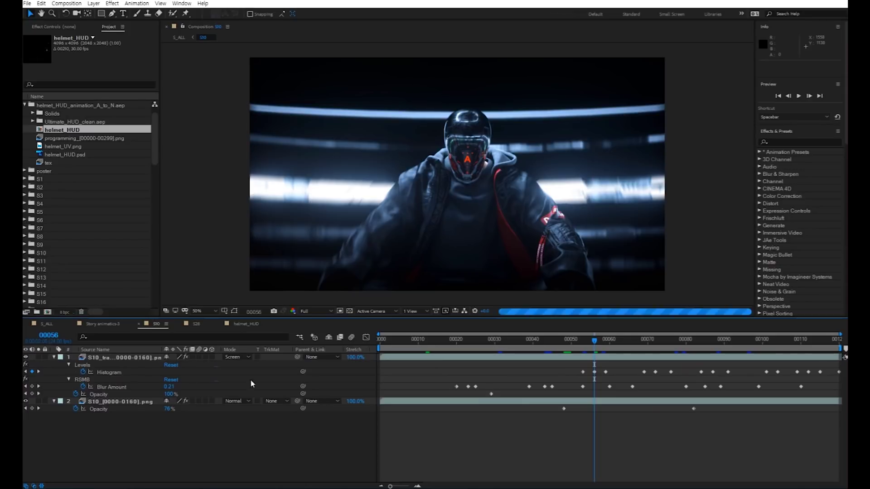
Show both S10 layers together and scrub through the S10_[0000-0160].png opacity fade, ending on frame 74
{"action": "left_click", "coordinate": [550, 402]}
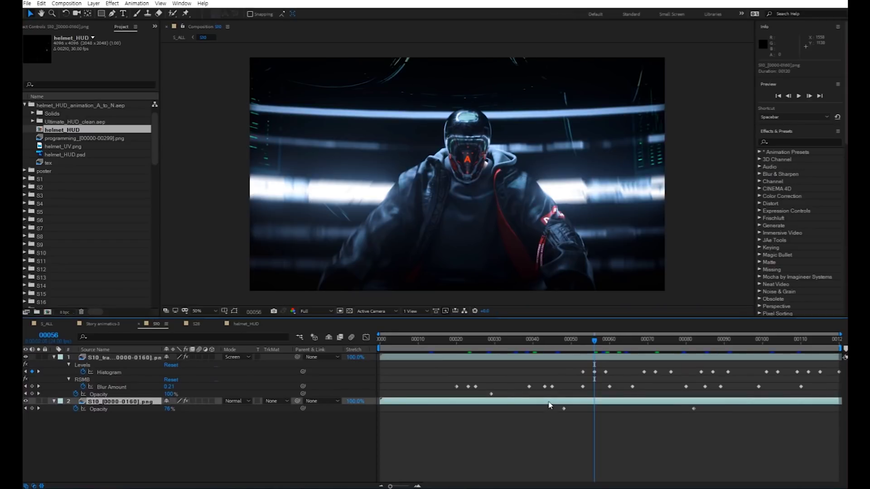
{"action": "left_click_drag", "start_coordinate": [666, 349], "coordinate": [694, 347]}
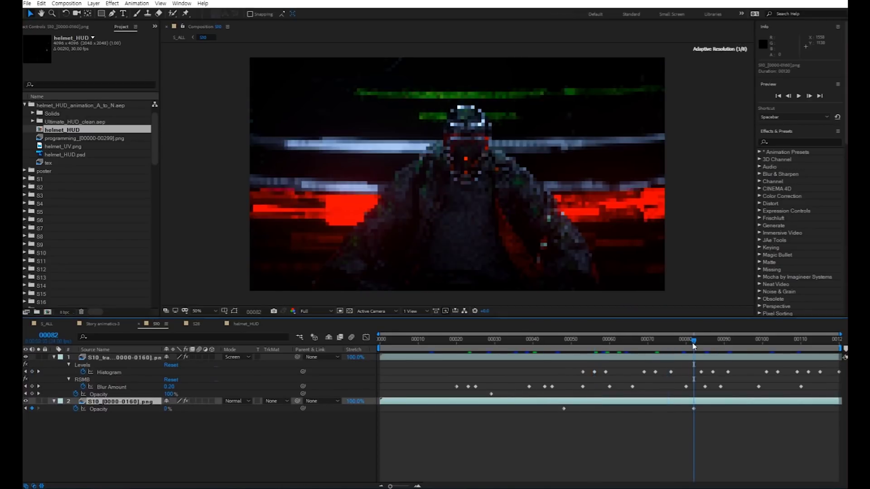
{"action": "left_click", "coordinate": [664, 348]}
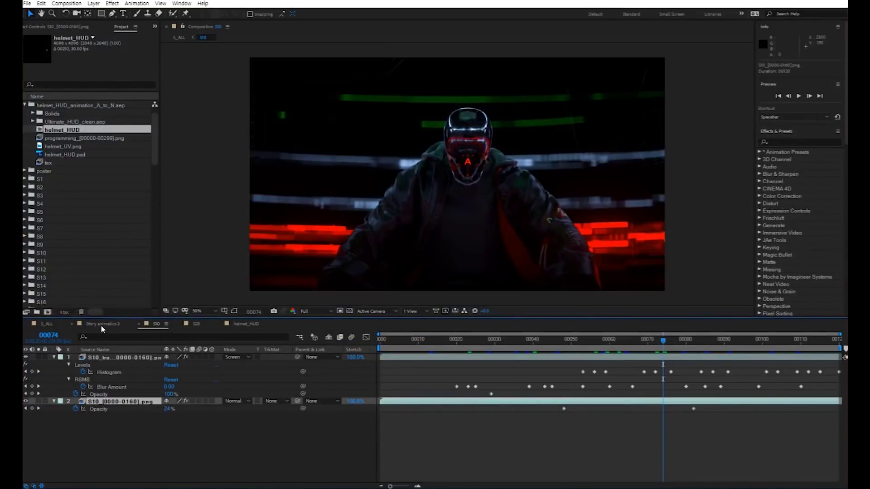
Open the S_ALL composition, move the time to frame 176 and look over its layer stack
{"action": "left_click", "coordinate": [45, 325]}
{"action": "left_click_drag", "start_coordinate": [404, 342], "coordinate": [425, 344]}
{"action": "scroll", "coordinate": [469, 417], "scroll_direction": "up", "scroll_amount": 8}
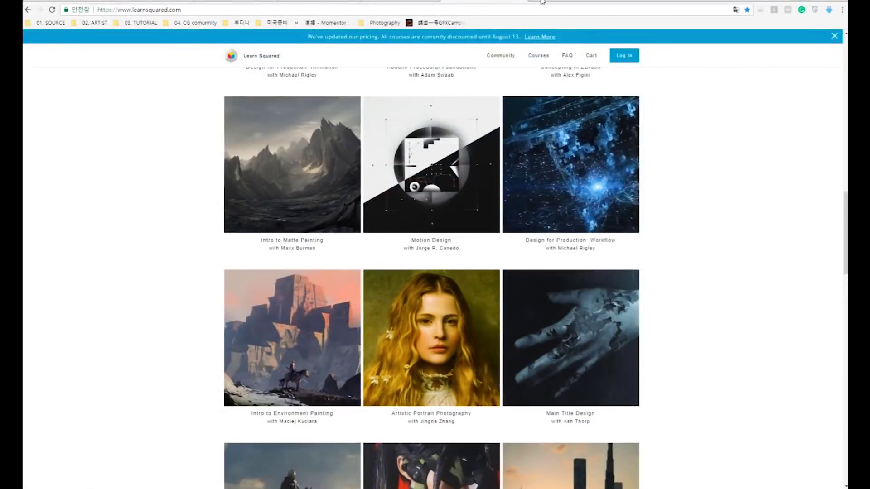
Open the Beeple website in a new browser tab and go to its Resources page
{"action": "left_click", "coordinate": [542, 1]}
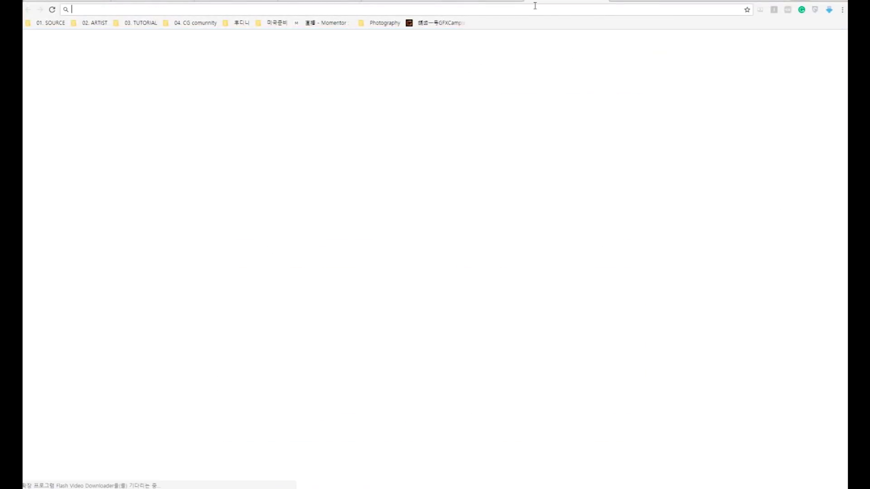
{"action": "type", "text": "bee"}
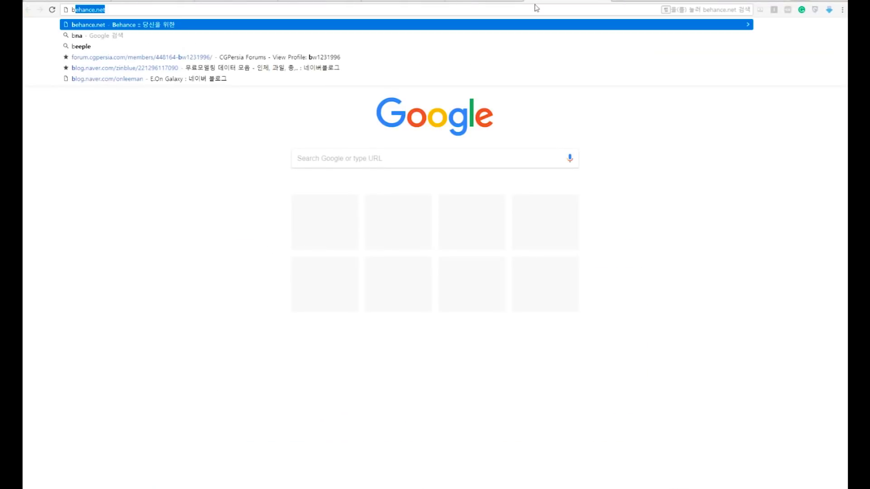
{"action": "key", "text": "Return"}
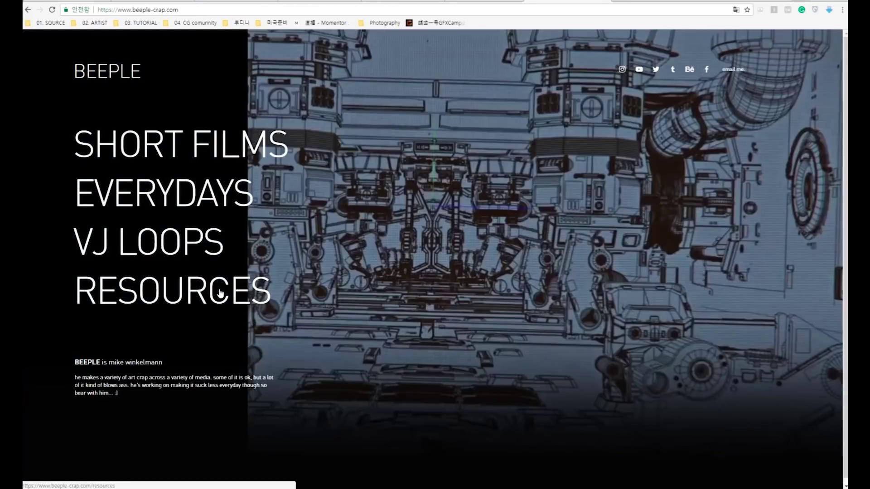
{"action": "left_click", "coordinate": [221, 293]}
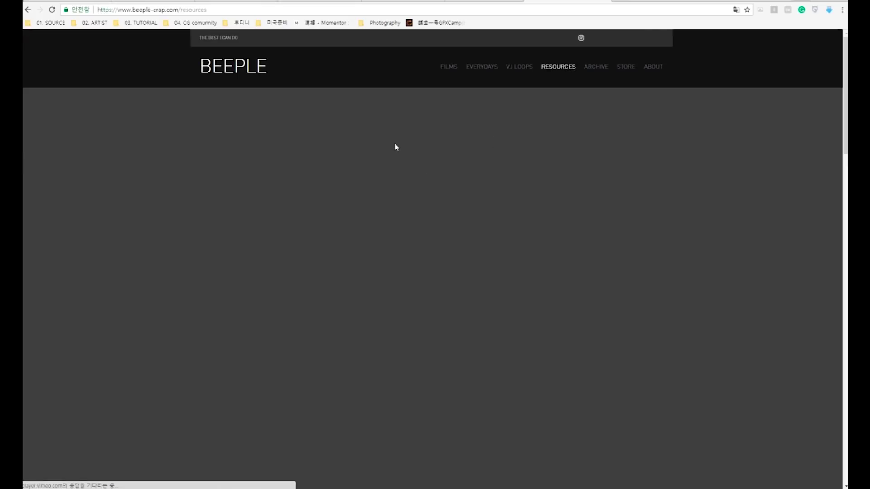
Examine the free Cinema 4D project files on Beeple's Resources page, including Zero-Day, Transparent Machines and the entries further down
{"action": "scroll", "coordinate": [547, 169], "scroll_direction": "down", "scroll_amount": 3}
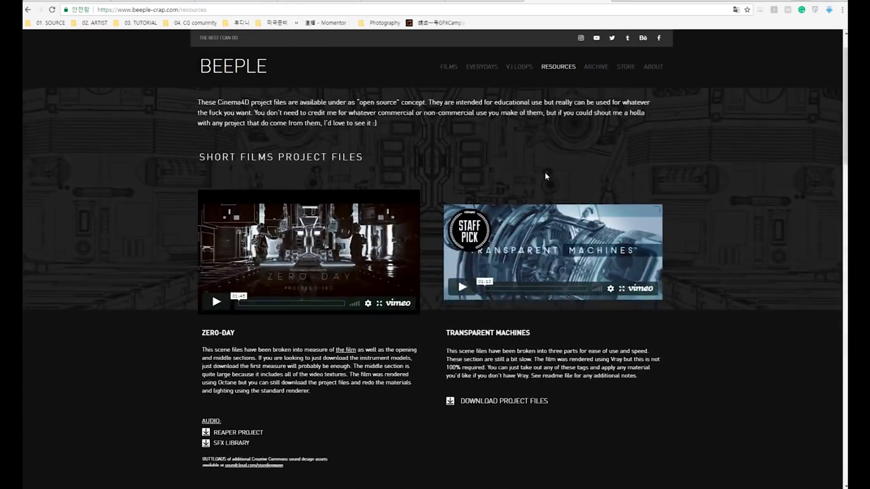
{"action": "scroll", "coordinate": [542, 168], "scroll_direction": "up", "scroll_amount": 1}
{"action": "scroll", "coordinate": [253, 380], "scroll_direction": "down", "scroll_amount": 4}
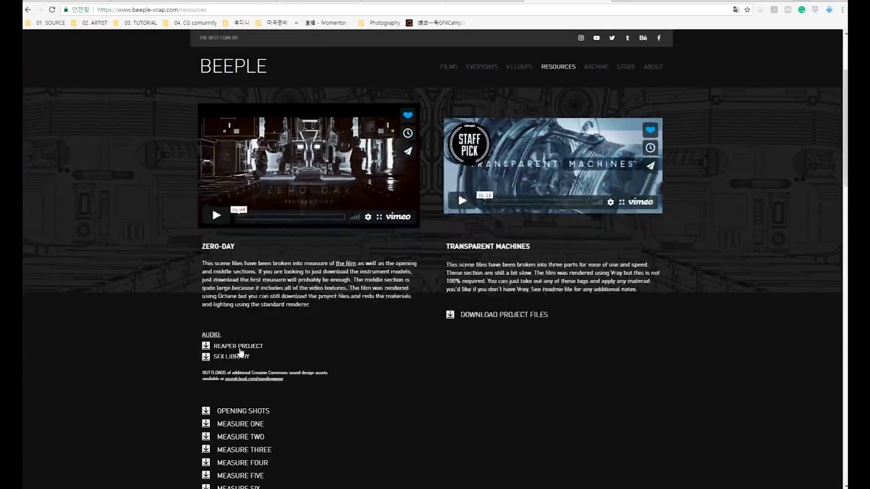
{"action": "scroll", "coordinate": [257, 339], "scroll_direction": "down", "scroll_amount": 3}
{"action": "scroll", "coordinate": [260, 342], "scroll_direction": "up", "scroll_amount": 8}
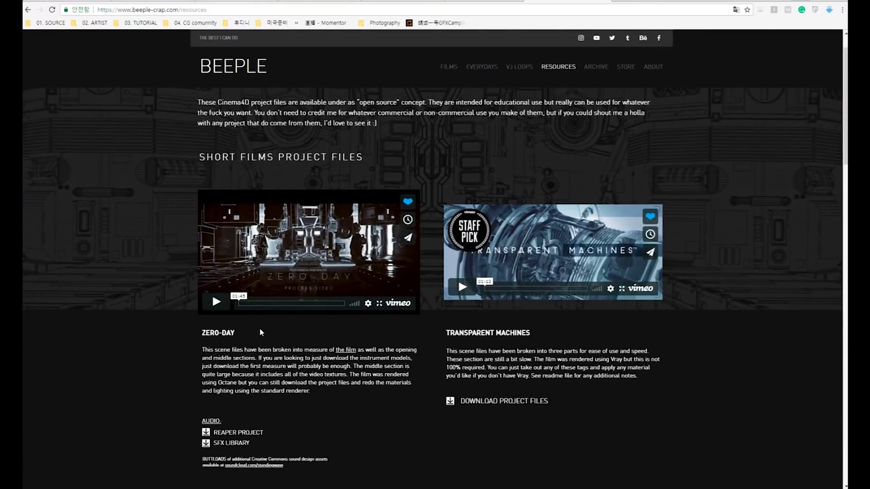
{"action": "scroll", "coordinate": [321, 393], "scroll_direction": "down", "scroll_amount": 1}
{"action": "scroll", "coordinate": [322, 397], "scroll_direction": "down", "scroll_amount": 1}
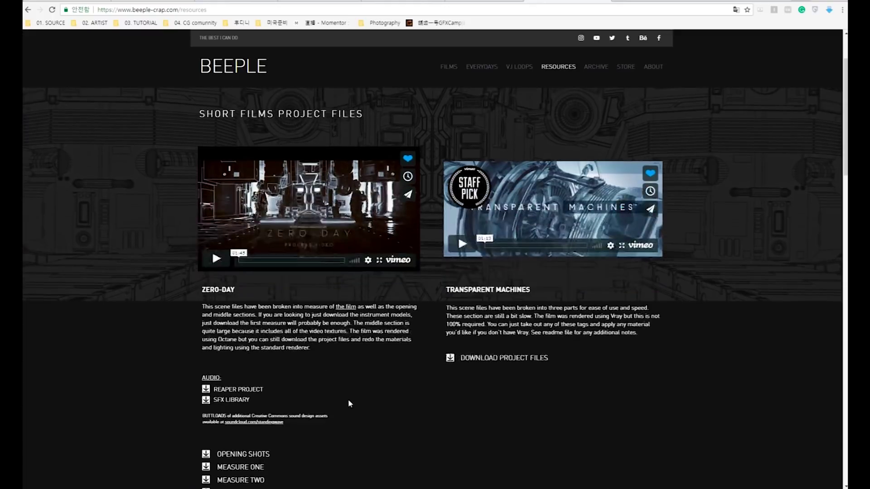
{"action": "scroll", "coordinate": [350, 402], "scroll_direction": "up", "scroll_amount": 3}
{"action": "scroll", "coordinate": [363, 306], "scroll_direction": "down", "scroll_amount": 2}
{"action": "scroll", "coordinate": [435, 267], "scroll_direction": "up", "scroll_amount": 2}
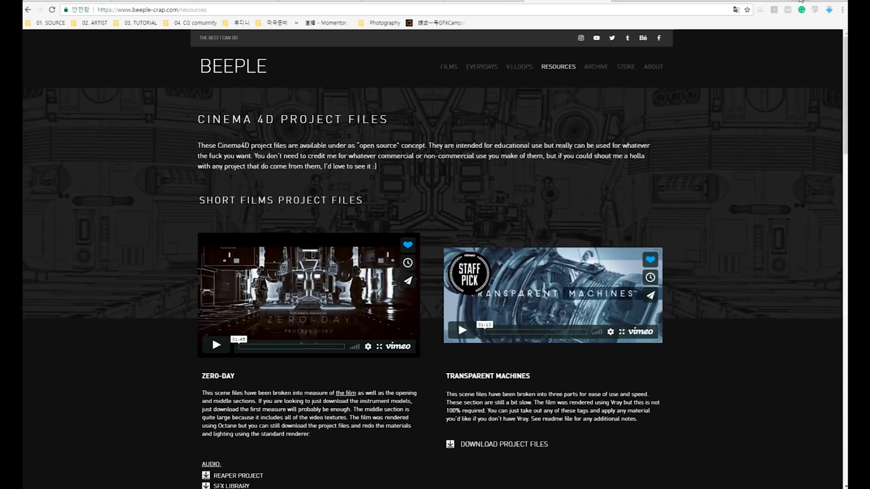
{"action": "scroll", "coordinate": [779, 160], "scroll_direction": "down", "scroll_amount": 4}
{"action": "scroll", "coordinate": [779, 164], "scroll_direction": "down", "scroll_amount": 4}
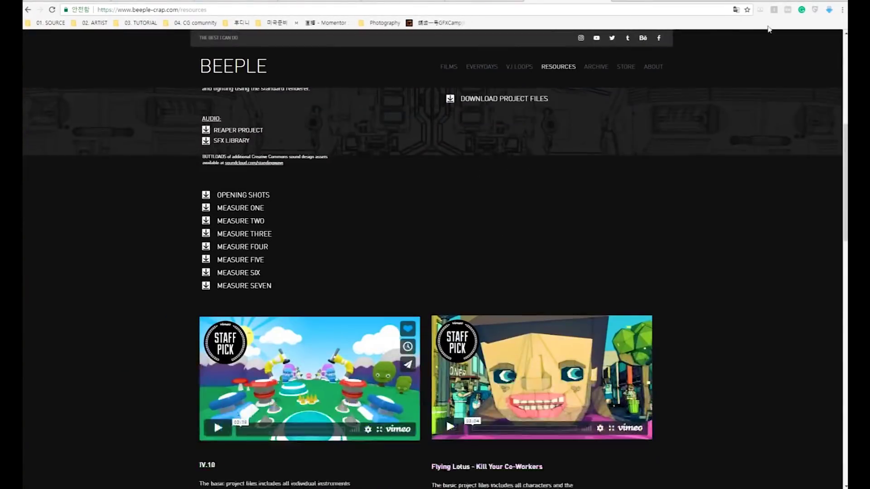
{"action": "scroll", "coordinate": [750, 113], "scroll_direction": "down", "scroll_amount": 3}
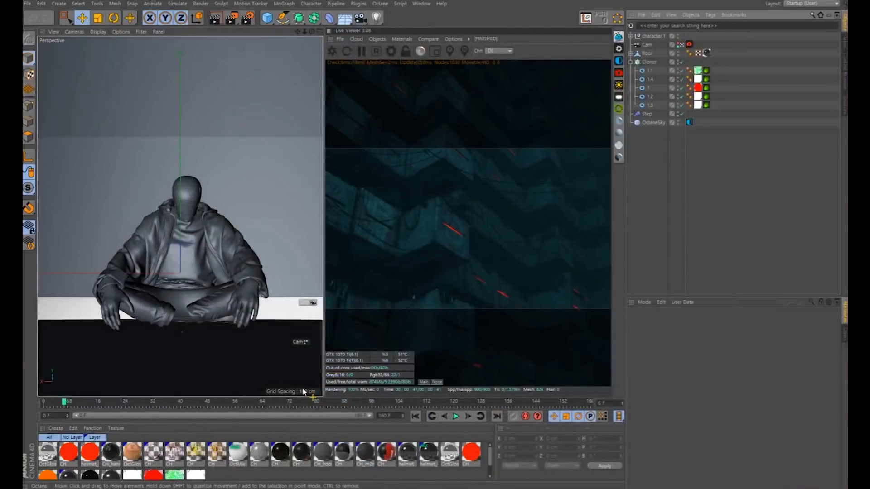
{"action": "left_click", "coordinate": [421, 3]}
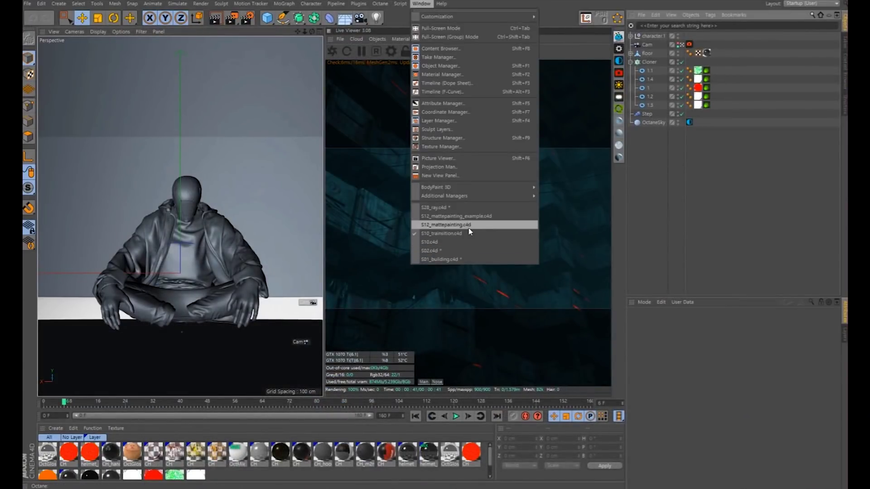
{"action": "left_click", "coordinate": [496, 225]}
{"action": "left_click", "coordinate": [421, 3]}
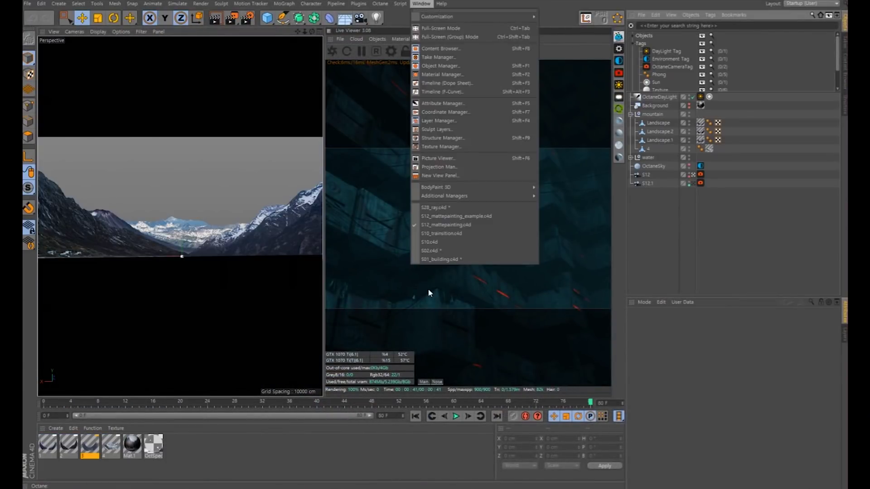
{"action": "left_click", "coordinate": [448, 241]}
View the transition scene from outside its Cam camera, play the Cloner's ring animation to frame 47, and return to the camera view
{"action": "left_click", "coordinate": [681, 44]}
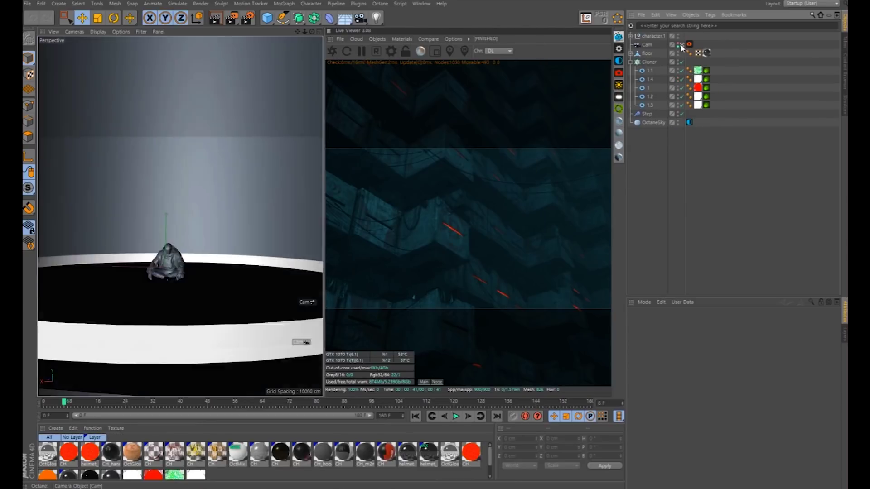
{"action": "left_click_drag", "start_coordinate": [188, 249], "coordinate": [205, 254], "text": "alt"}
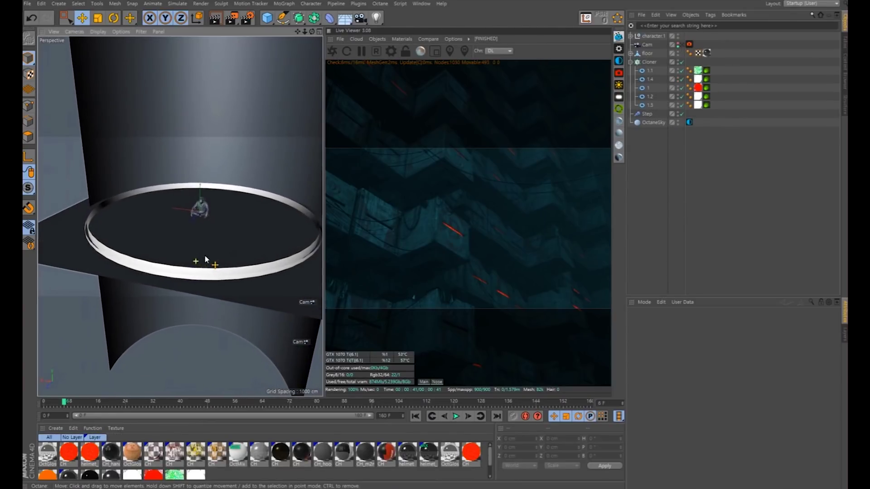
{"action": "left_click", "coordinate": [649, 63]}
{"action": "left_click", "coordinate": [456, 416]}
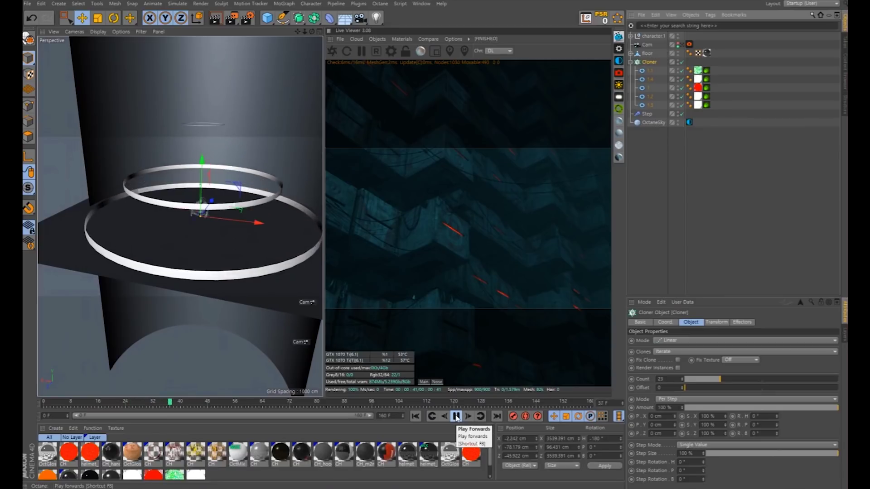
{"action": "left_click", "coordinate": [681, 44]}
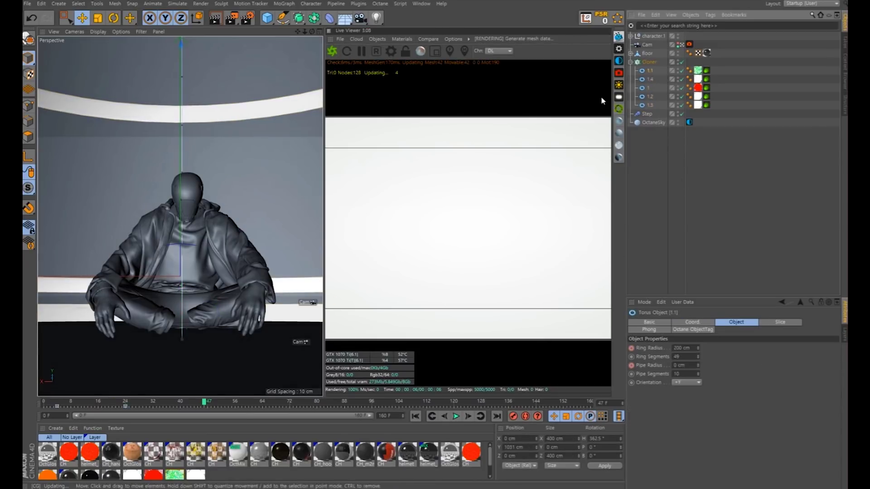
Inspect the settings of the Step effector and the Cloner's five torus rings in the transition scene
{"action": "left_click", "coordinate": [649, 113]}
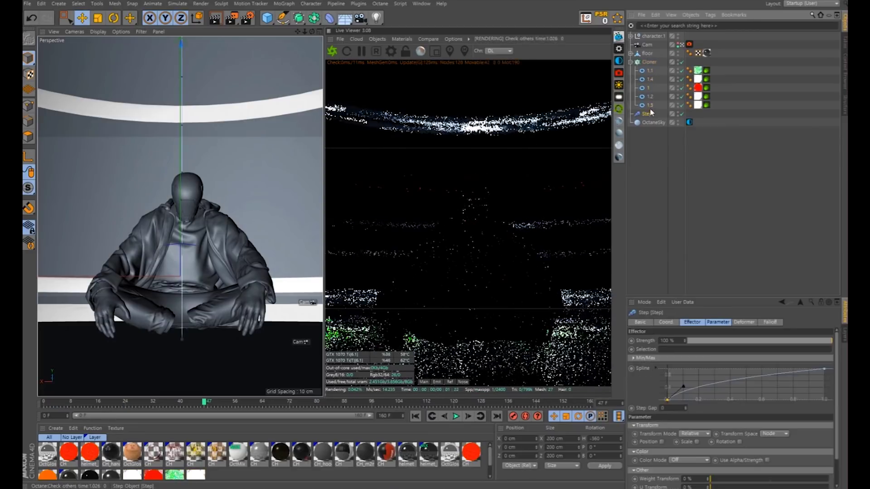
{"action": "left_click", "coordinate": [650, 106]}
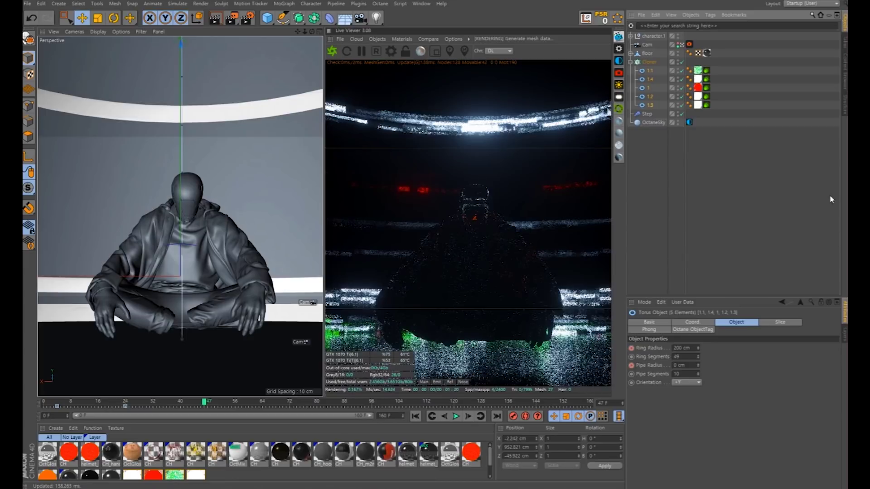
{"action": "left_click", "coordinate": [768, 149]}
{"action": "left_click", "coordinate": [648, 114]}
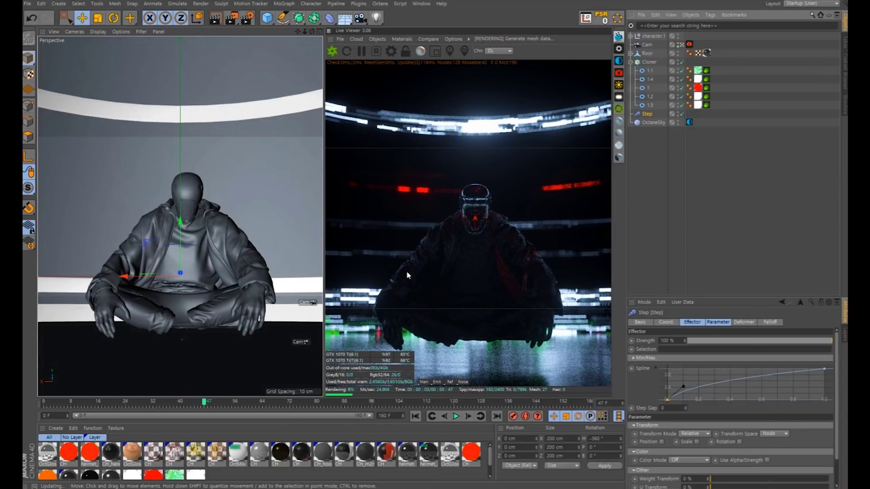
Preview the ring-light render at frames 57 and 59 of the transition scene and show the Step effector's settings
{"action": "left_click", "coordinate": [220, 337]}
{"action": "left_click_drag", "start_coordinate": [206, 402], "coordinate": [239, 403]}
{"action": "left_click", "coordinate": [646, 114]}
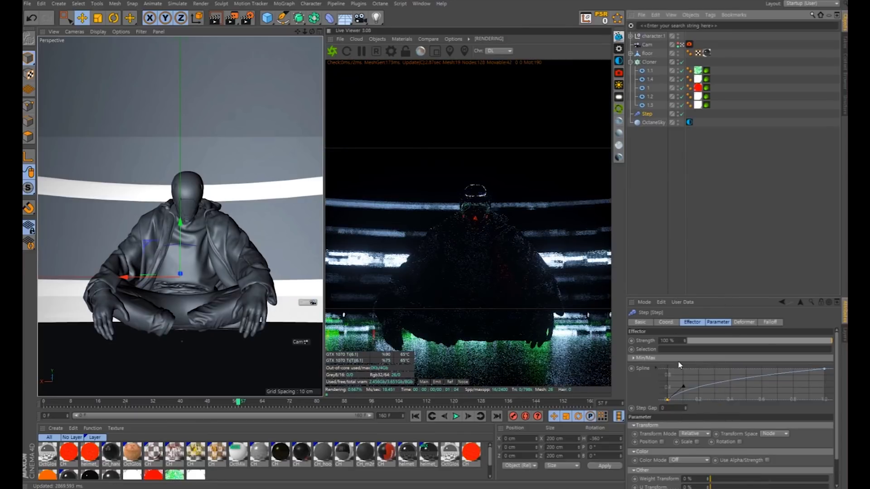
{"action": "left_click", "coordinate": [256, 403]}
{"action": "mouse_move", "coordinate": [256, 403]}
{"action": "left_mouse_down"}
{"action": "mouse_move", "coordinate": [295, 402]}
{"action": "mouse_move", "coordinate": [243, 402]}
{"action": "left_mouse_up"}
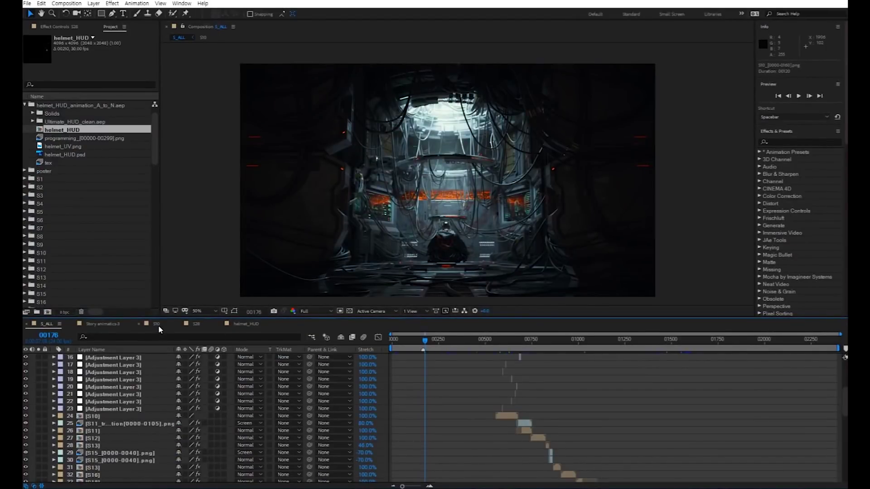
Switch to After Effects, open the S10 composition, scrub to frame 37 and toggle solo on the S10_transition layer
{"action": "left_click", "coordinate": [157, 324]}
{"action": "left_click_drag", "start_coordinate": [544, 348], "coordinate": [556, 348]}
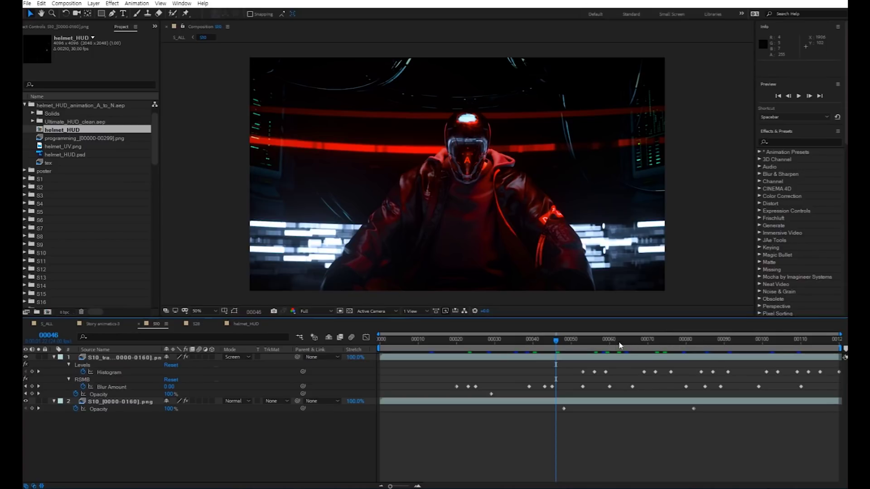
{"action": "left_click_drag", "start_coordinate": [597, 347], "coordinate": [522, 348]}
{"action": "left_click", "coordinate": [111, 358]}
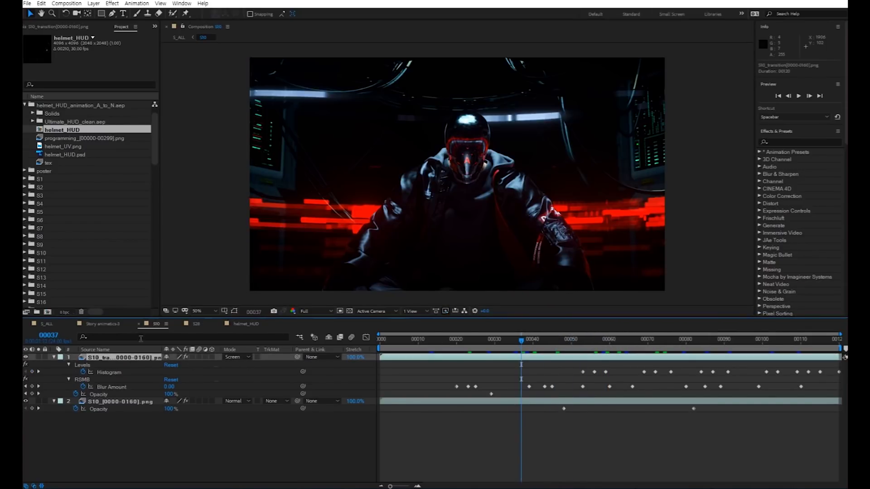
{"action": "left_click", "coordinate": [38, 357]}
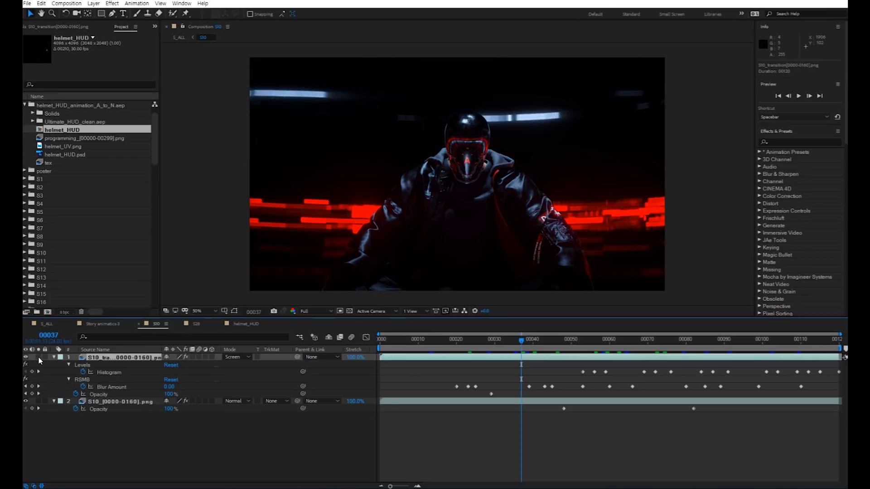
{"action": "left_click", "coordinate": [38, 357]}
Play the S10 composition to frame 61, toggle solo on the base S10_[0000-0160].png layer, and scrub to frame 84
{"action": "left_click", "coordinate": [103, 402]}
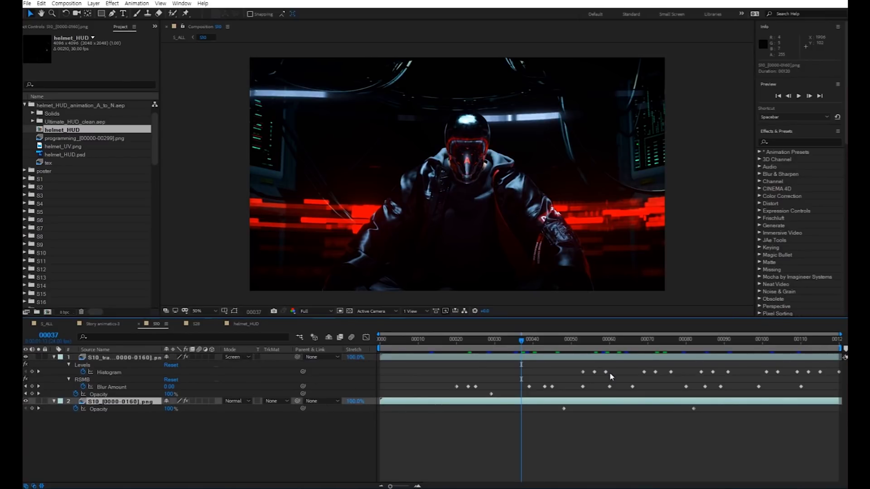
{"action": "key", "text": "space"}
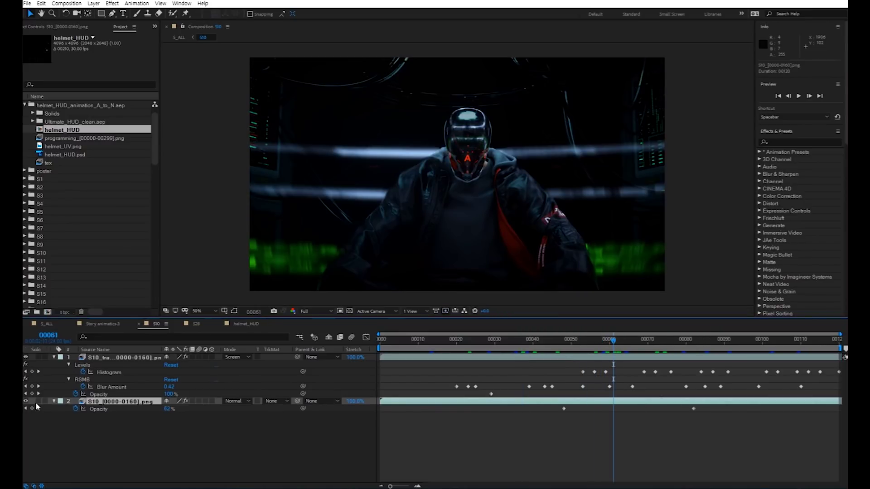
{"action": "left_click", "coordinate": [38, 402]}
{"action": "left_click", "coordinate": [38, 402]}
{"action": "left_click_drag", "start_coordinate": [641, 342], "coordinate": [701, 347]}
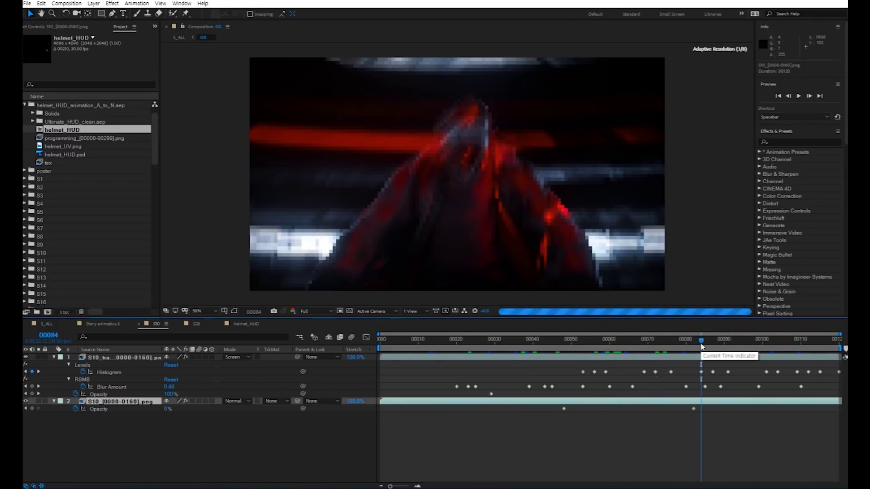
Inspect the S10_transition layer's effects and compare its RSMB motion blur between frames 79 and 84
{"action": "left_click", "coordinate": [136, 358]}
{"action": "left_click", "coordinate": [77, 27]}
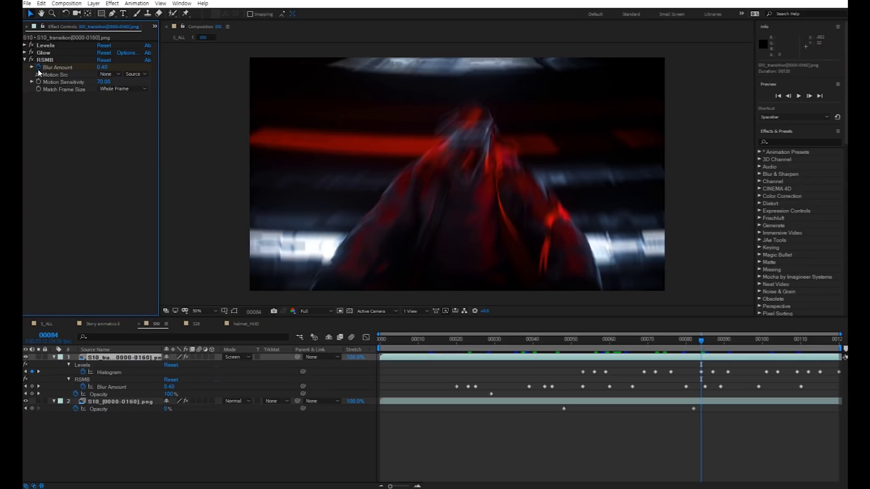
{"action": "left_click", "coordinate": [693, 340]}
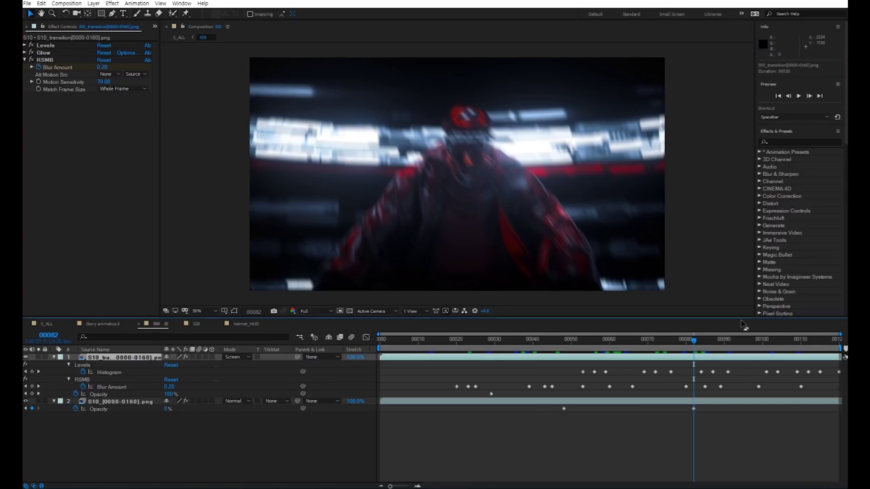
{"action": "mouse_move", "coordinate": [694, 340]}
{"action": "left_mouse_down"}
{"action": "mouse_move", "coordinate": [658, 345]}
{"action": "mouse_move", "coordinate": [685, 350]}
{"action": "left_mouse_up"}
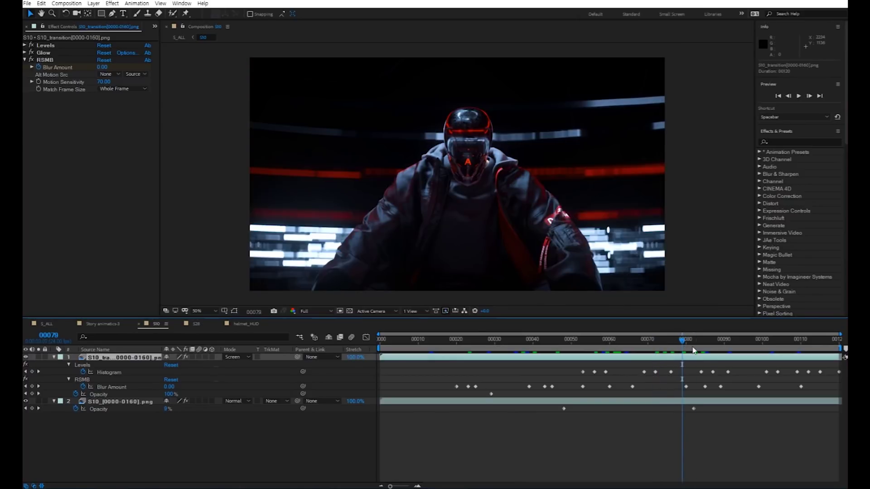
{"action": "left_click", "coordinate": [693, 350]}
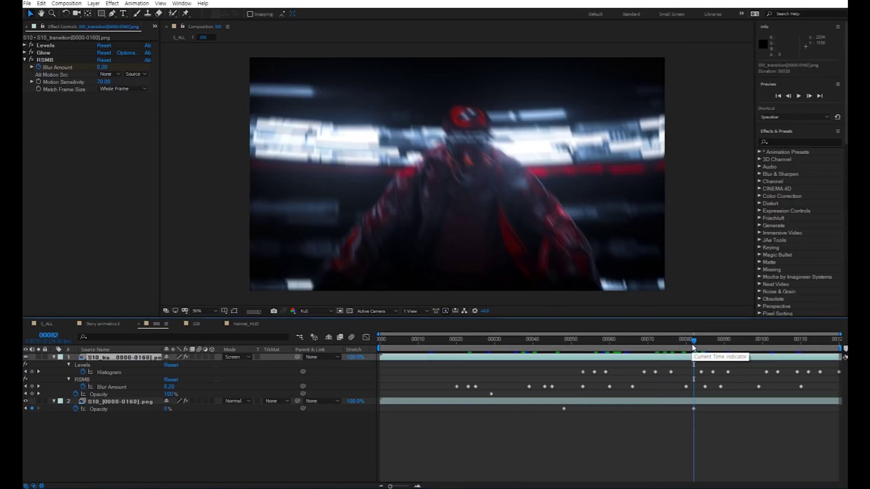
{"action": "key", "text": "Page_Down"}
{"action": "key", "text": "Page_Down"}
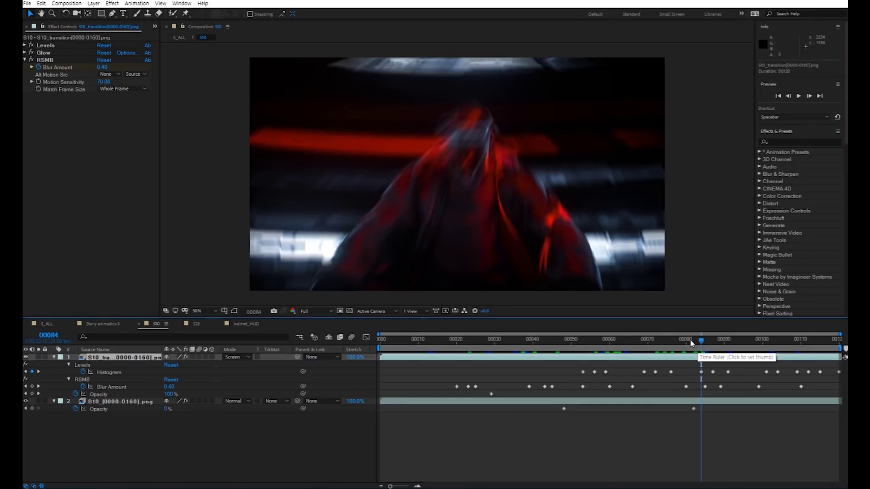
Check the S10 transition's light and blur changes at frames 91, 104 and 110, returning to frame 104
{"action": "left_click", "coordinate": [728, 348]}
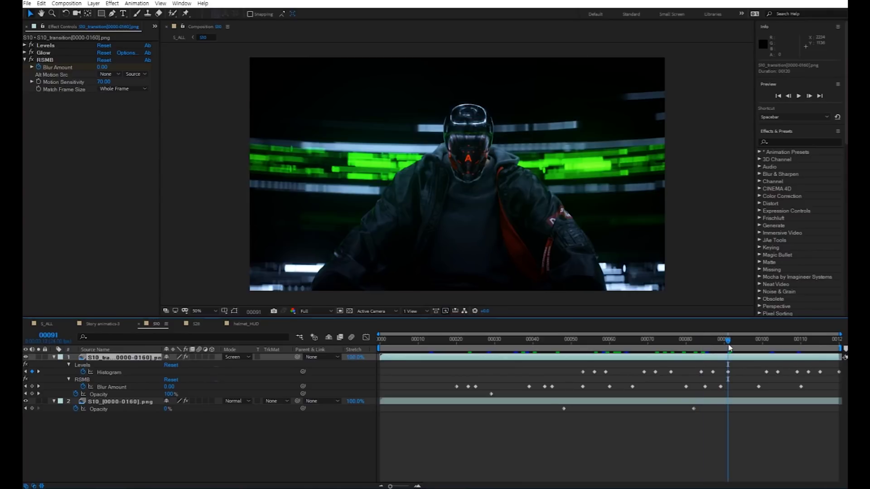
{"action": "left_click_drag", "start_coordinate": [729, 348], "coordinate": [778, 348]}
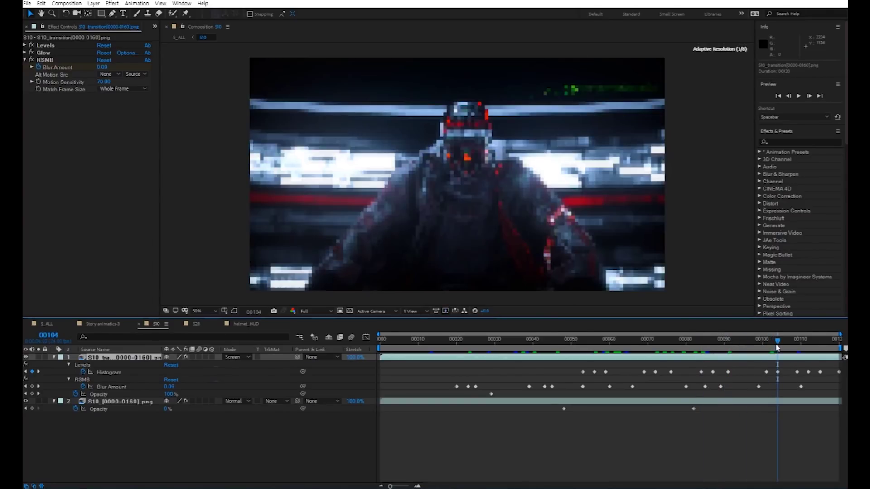
{"action": "left_click", "coordinate": [801, 341]}
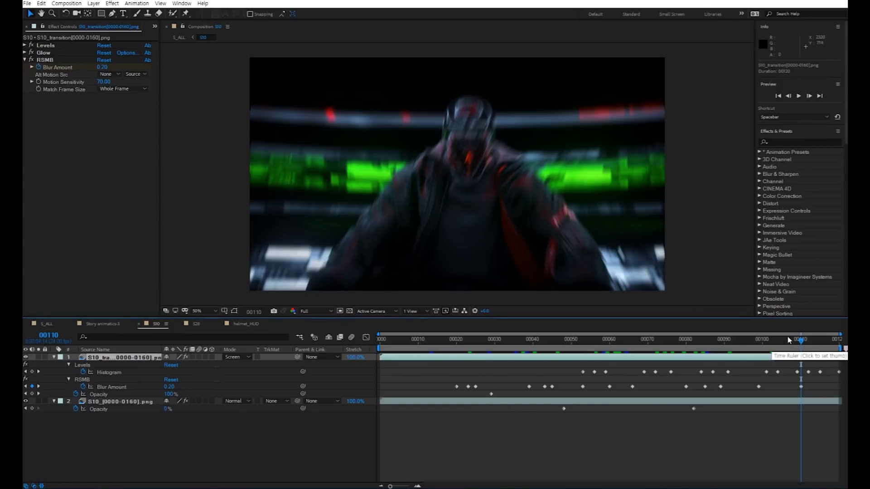
{"action": "left_click", "coordinate": [777, 347]}
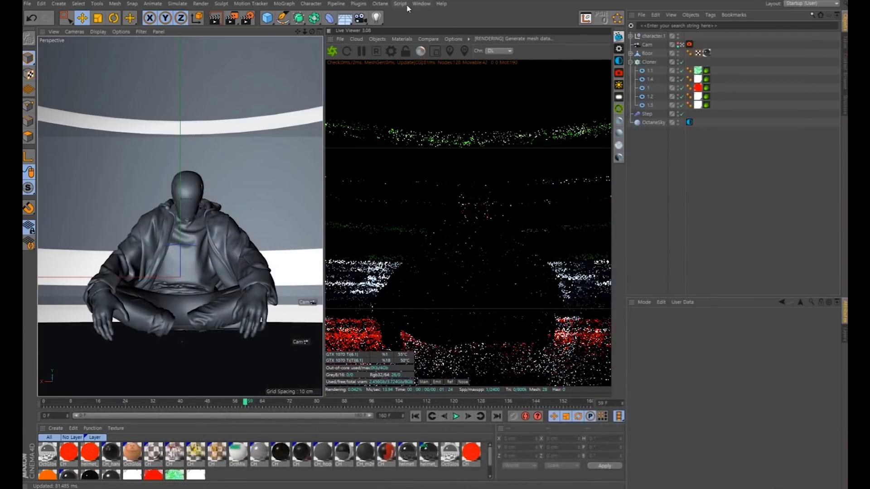
{"action": "left_click", "coordinate": [421, 3]}
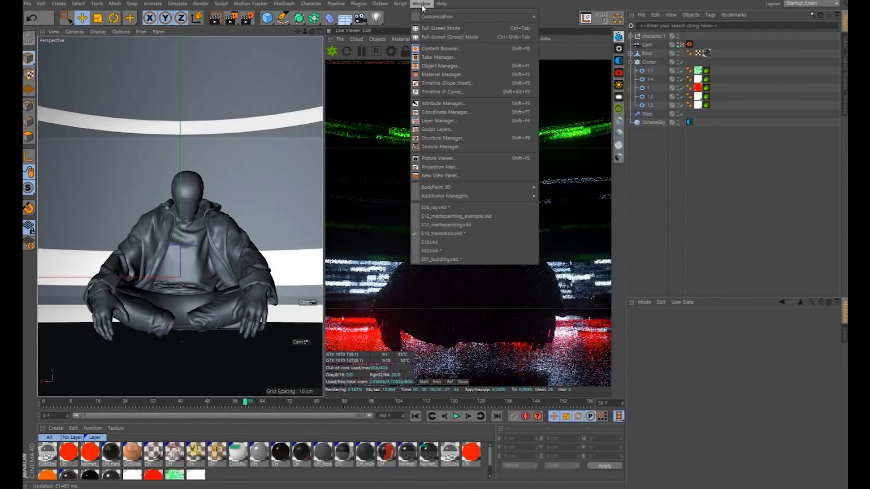
{"action": "left_click", "coordinate": [820, 236]}
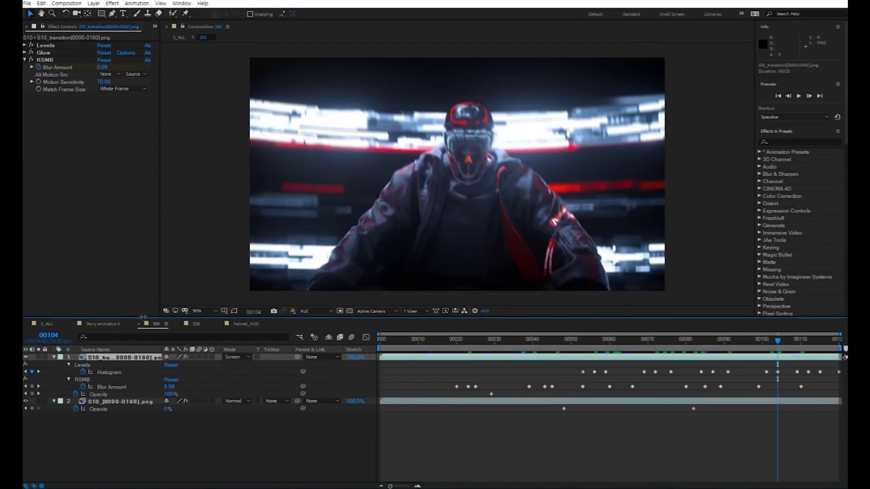
Return to After Effects, open the S_ALL composition at frame 722, and inspect the effects on the S11 and S11_transition layers
{"action": "left_click", "coordinate": [54, 324]}
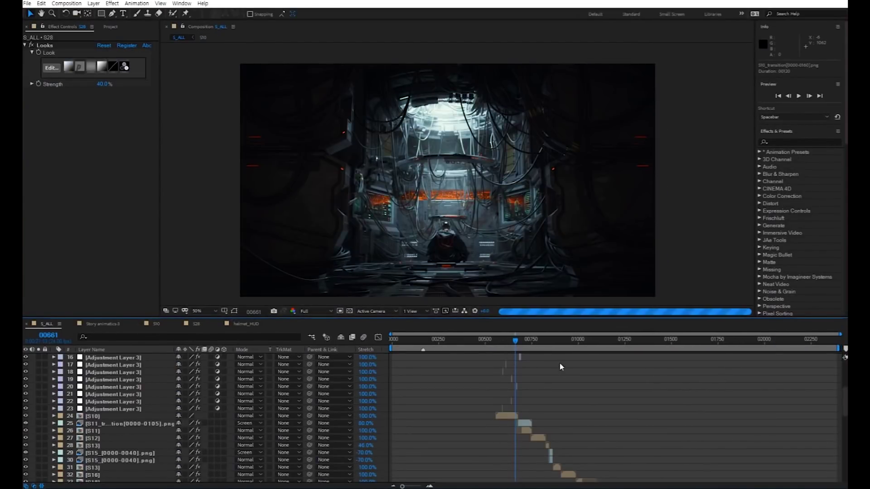
{"action": "scroll", "coordinate": [561, 367], "scroll_direction": "down", "scroll_amount": 3}
{"action": "left_click", "coordinate": [527, 340]}
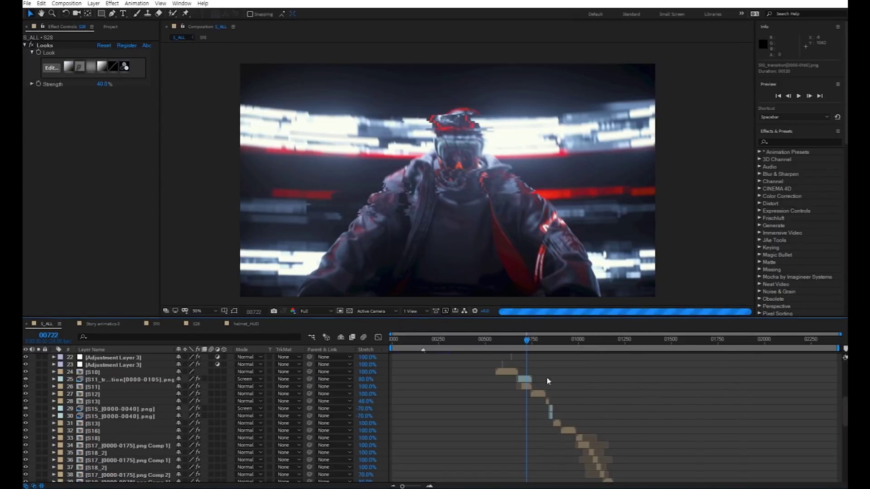
{"action": "left_click", "coordinate": [532, 378]}
{"action": "left_click", "coordinate": [526, 386]}
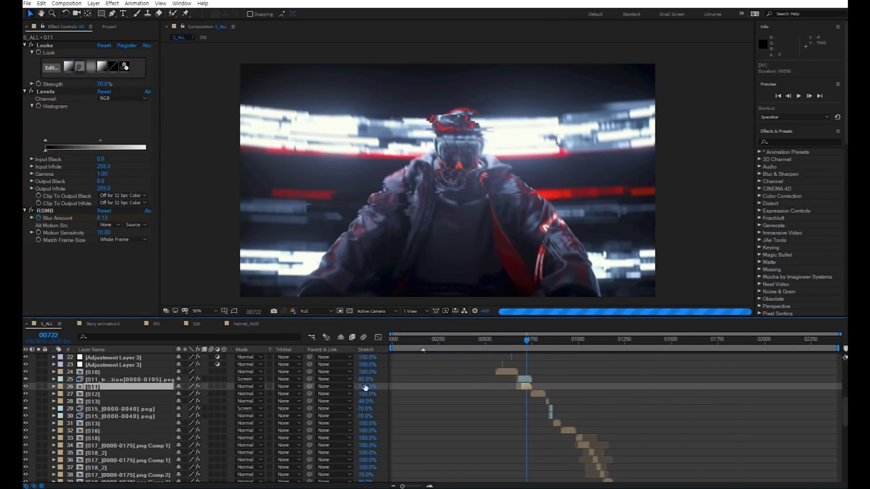
{"action": "left_click", "coordinate": [146, 382]}
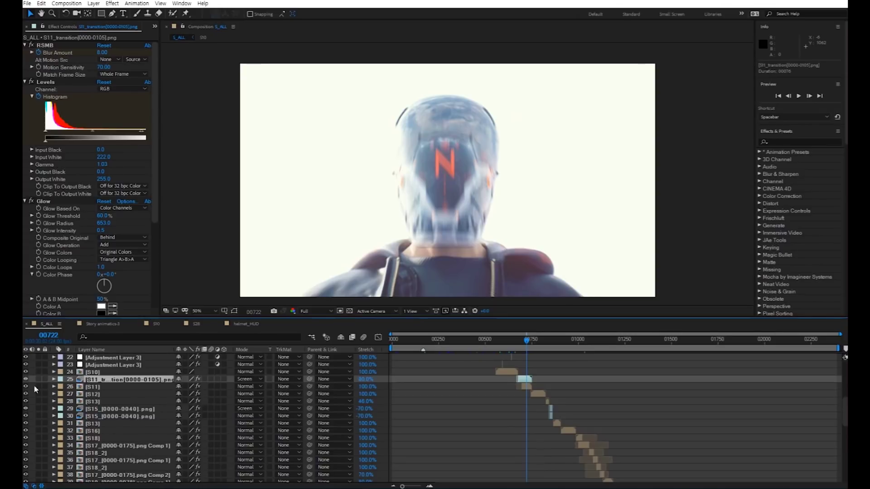
Solo the S11 and S11_transition layers, view them together at frame 720, and reveal the transition layer's keyframed properties
{"action": "left_click", "coordinate": [521, 341]}
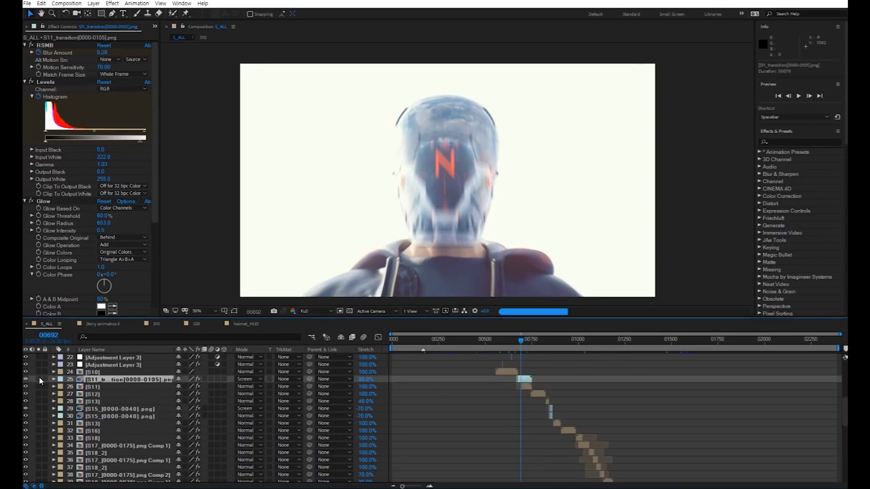
{"action": "left_click", "coordinate": [38, 387]}
{"action": "left_click", "coordinate": [38, 379]}
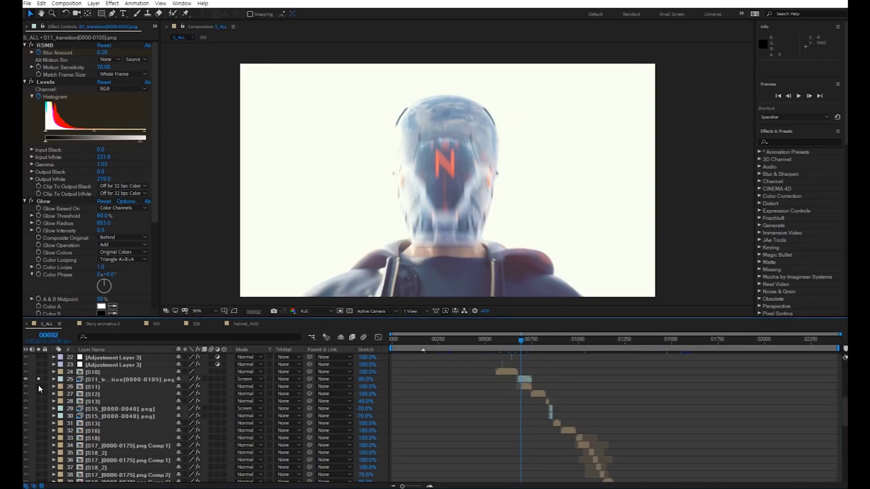
{"action": "left_click", "coordinate": [526, 341]}
{"action": "left_click", "coordinate": [530, 381]}
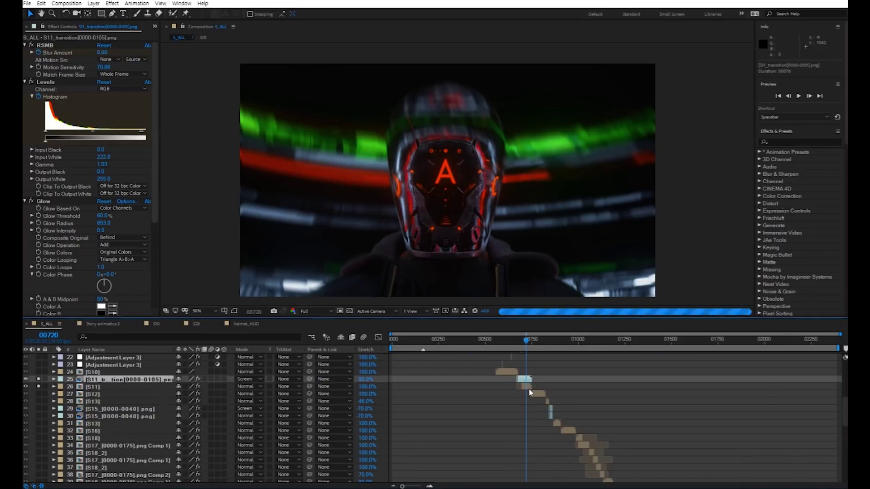
{"action": "key", "text": "u"}
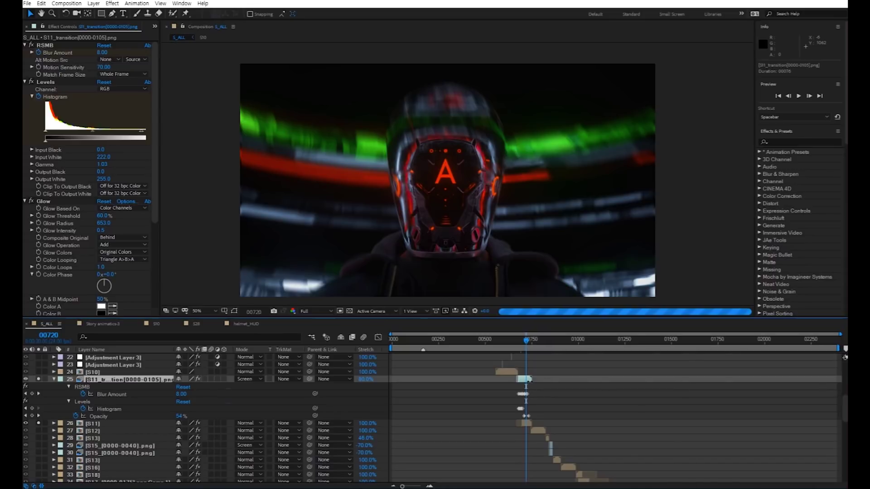
{"action": "left_click", "coordinate": [529, 423]}
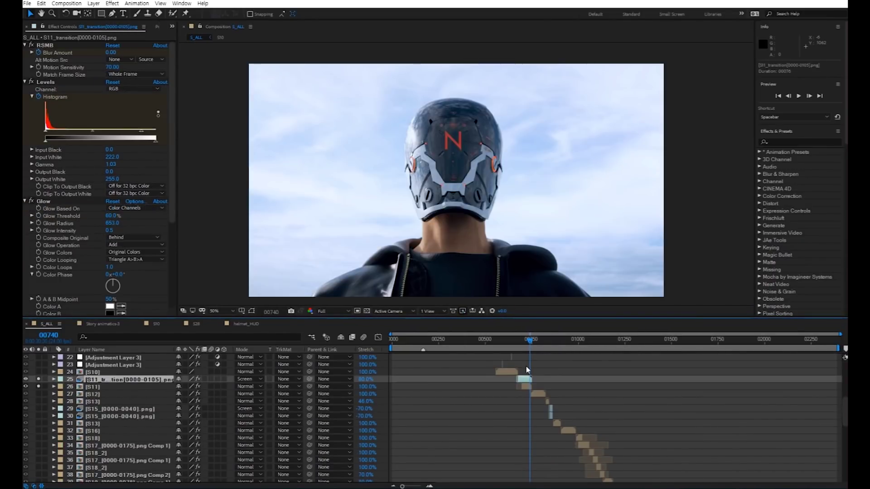
View the S11 and S11_transition layers separately in solo while scrubbing around frame 708
{"action": "left_click", "coordinate": [38, 386]}
{"action": "left_click_drag", "start_coordinate": [529, 340], "coordinate": [525, 340]}
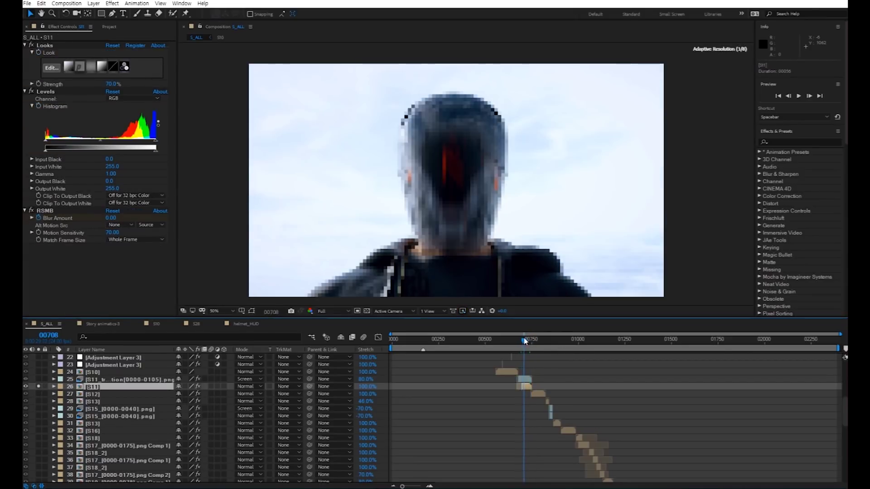
{"action": "left_click", "coordinate": [521, 380]}
{"action": "left_click", "coordinate": [38, 379]}
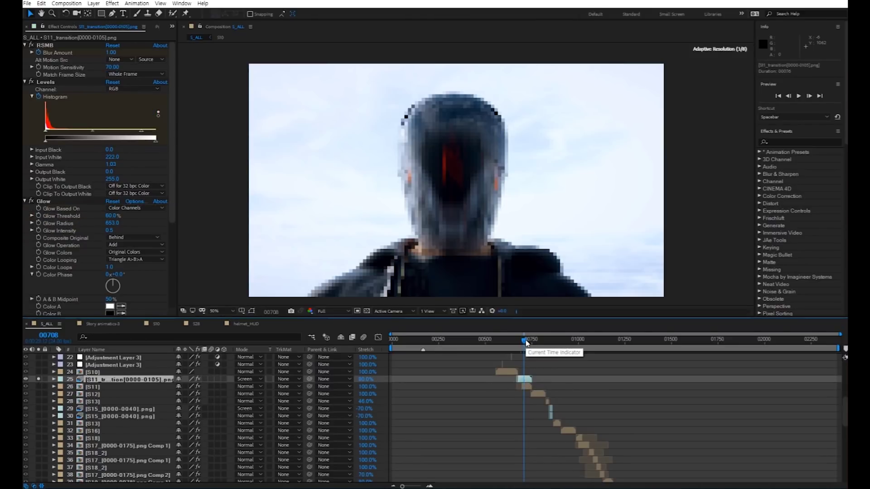
{"action": "left_click_drag", "start_coordinate": [526, 341], "coordinate": [528, 340]}
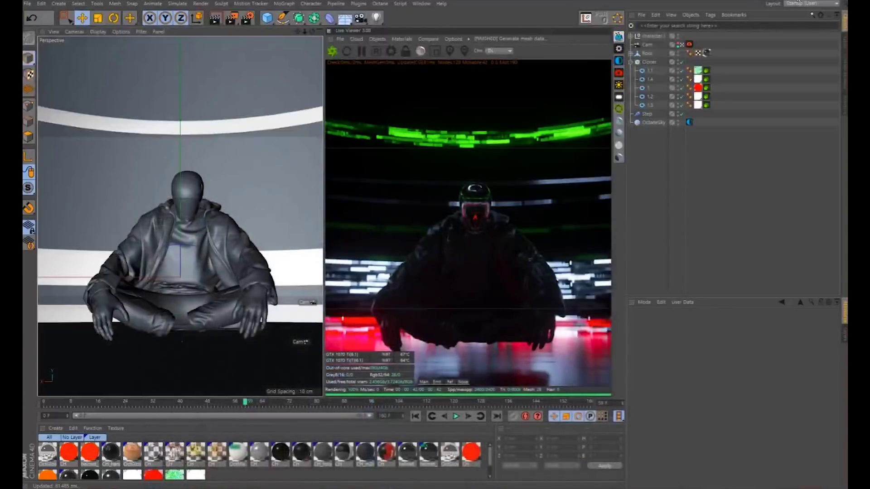
Switch to Cinema 4D and view the S12_mattepainting.c4d and S12_mattepainting_example.c4d scenes
{"action": "left_click", "coordinate": [421, 4]}
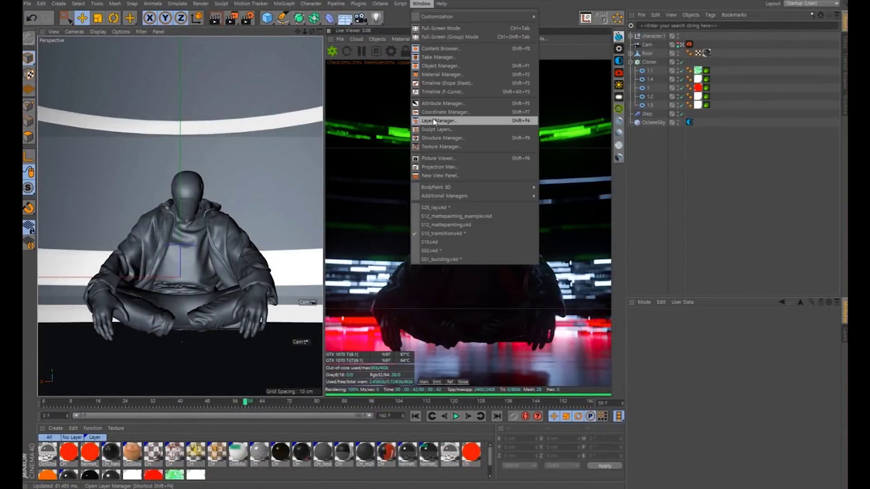
{"action": "left_click", "coordinate": [493, 224]}
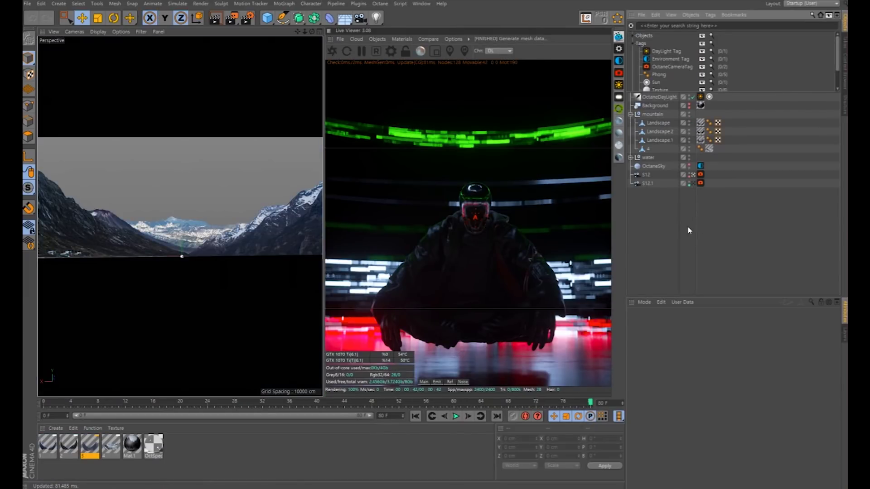
{"action": "left_click", "coordinate": [421, 4]}
{"action": "left_click", "coordinate": [433, 216]}
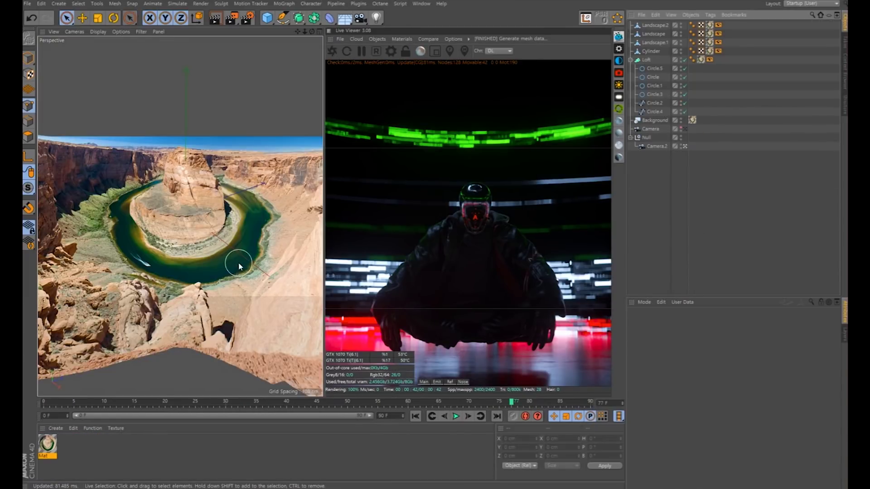
Look at the S12.c4d scene with its floating doors and return to S12_mattepainting.c4d
{"action": "left_click", "coordinate": [421, 4]}
{"action": "left_click", "coordinate": [440, 224]}
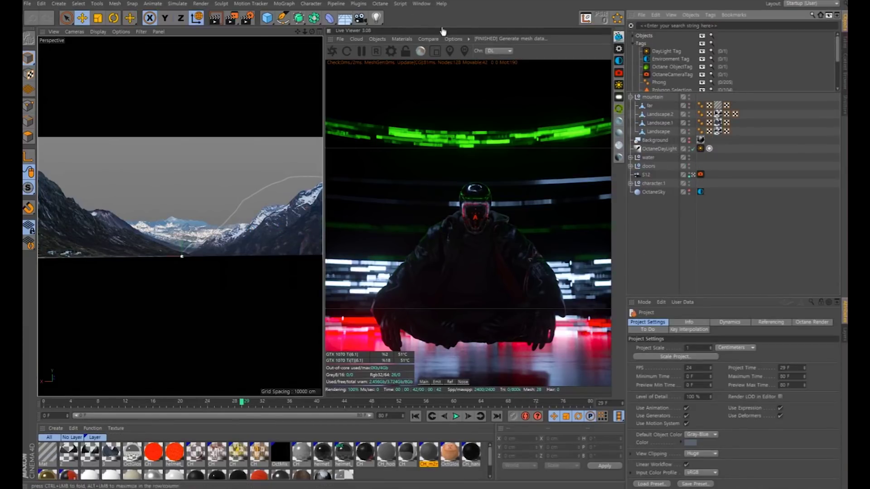
{"action": "left_click", "coordinate": [425, 6]}
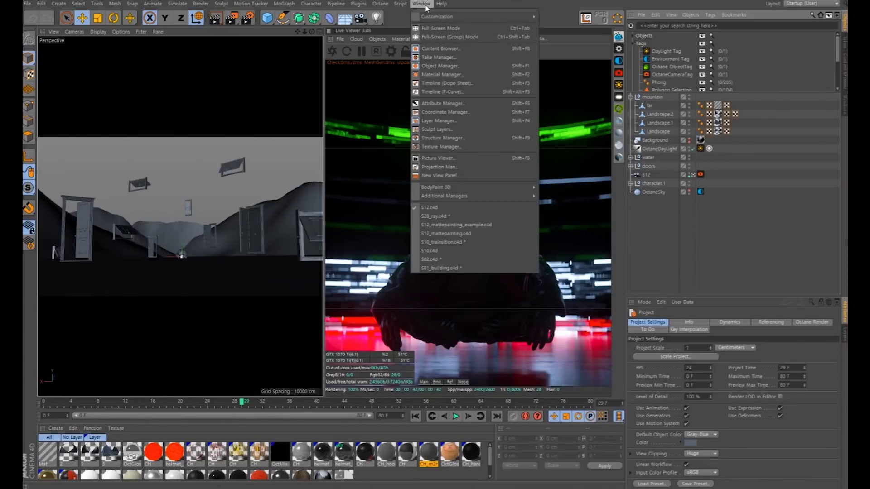
{"action": "left_click", "coordinate": [439, 235]}
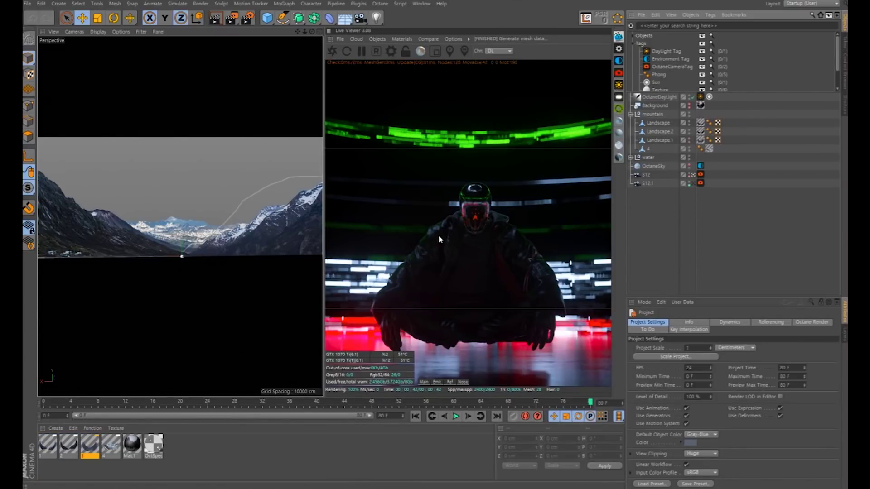
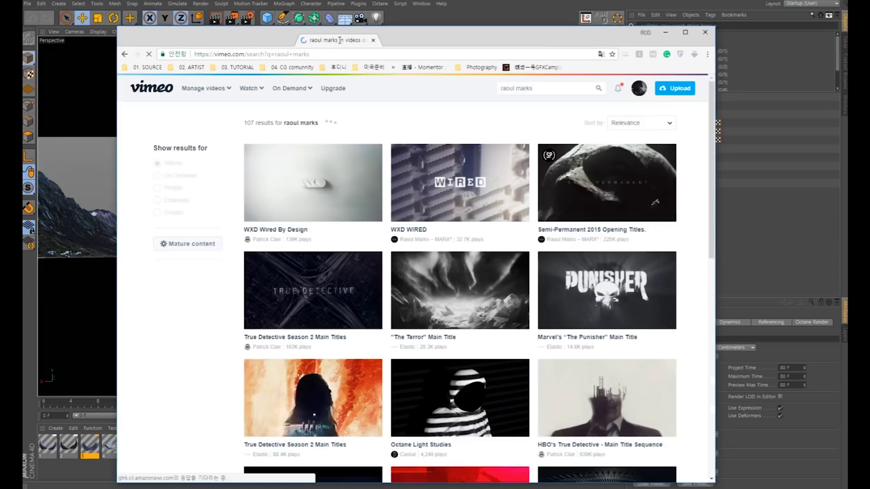
Browse the Vimeo search results and open the video "Semi-Permanent 2015 Behind the Scenes. FILE NOW UP!"
{"action": "scroll", "coordinate": [761, 263], "scroll_direction": "down", "scroll_amount": 3}
{"action": "scroll", "coordinate": [759, 267], "scroll_direction": "down", "scroll_amount": 6}
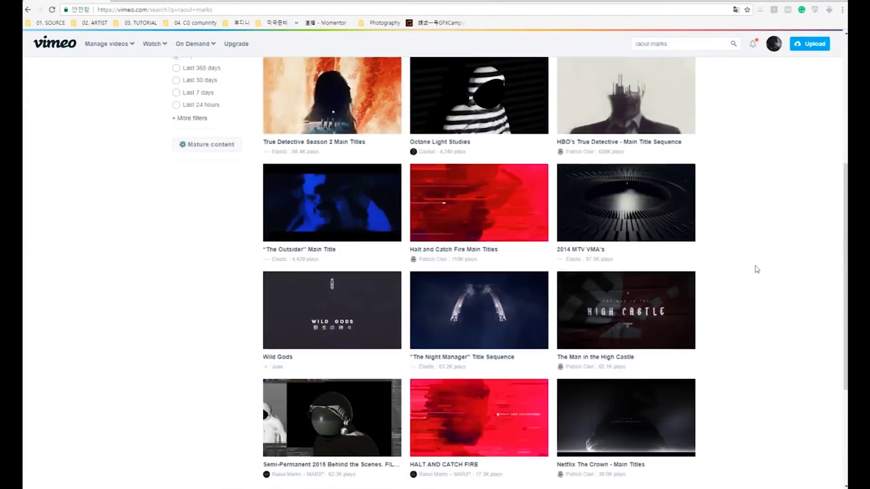
{"action": "scroll", "coordinate": [761, 272], "scroll_direction": "up", "scroll_amount": 6}
{"action": "scroll", "coordinate": [762, 273], "scroll_direction": "up", "scroll_amount": 2}
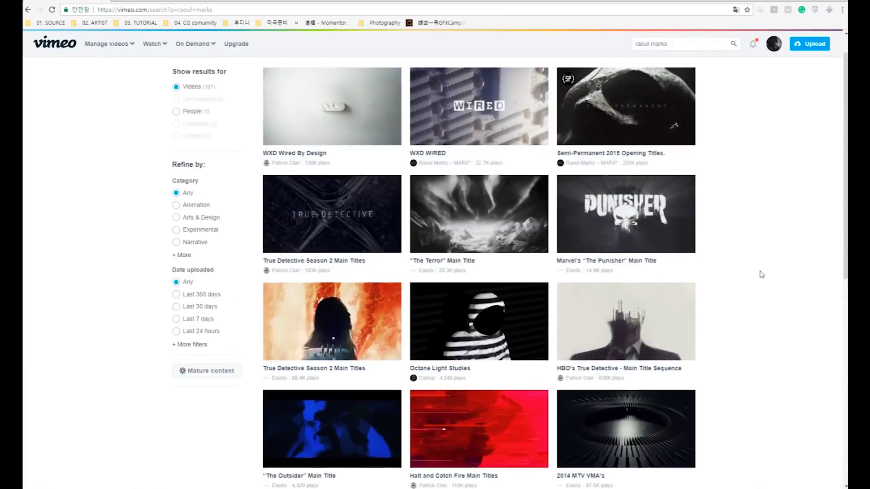
{"action": "scroll", "coordinate": [760, 272], "scroll_direction": "down", "scroll_amount": 4}
{"action": "scroll", "coordinate": [762, 271], "scroll_direction": "up", "scroll_amount": 4}
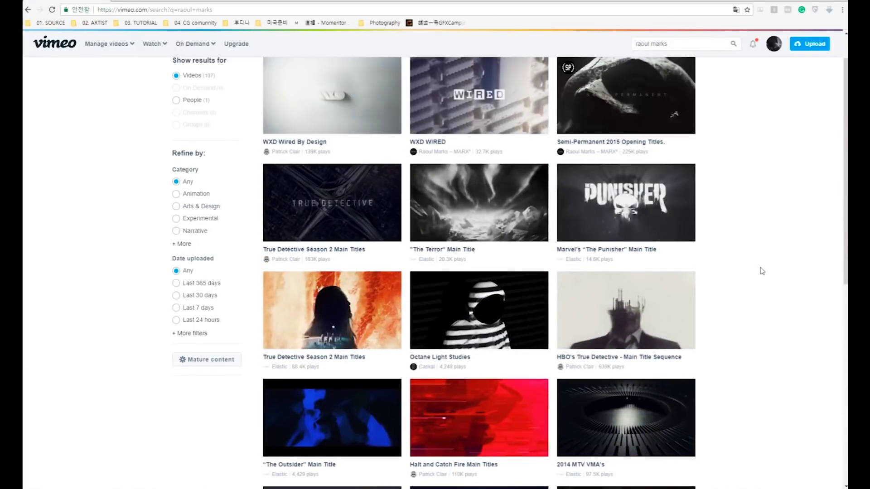
{"action": "scroll", "coordinate": [761, 270], "scroll_direction": "down", "scroll_amount": 5}
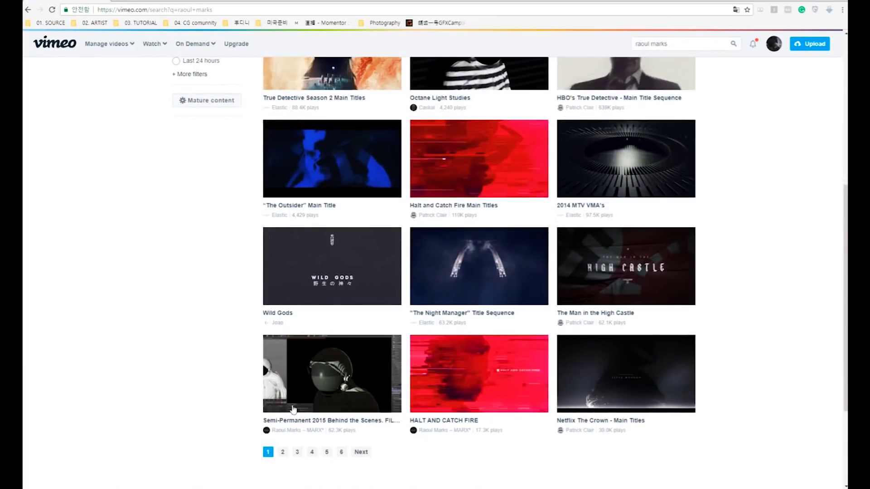
{"action": "left_click", "coordinate": [332, 382]}
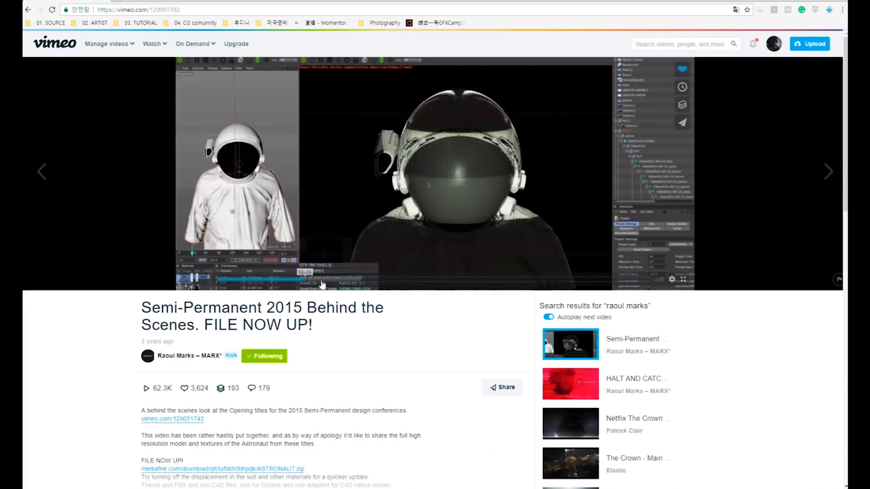
Skip through the behind-the-scenes video to the mountain matte-painting shot at about 01:36 and pause it there
{"action": "left_click", "coordinate": [325, 279]}
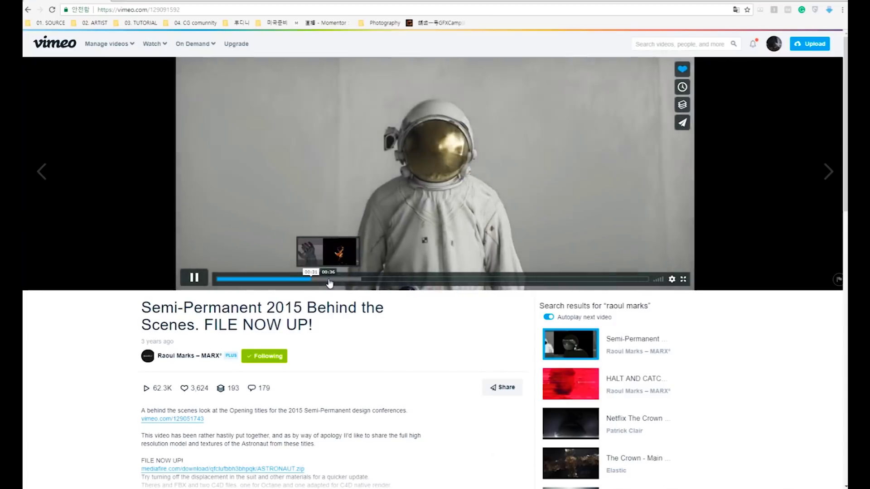
{"action": "left_click", "coordinate": [371, 280]}
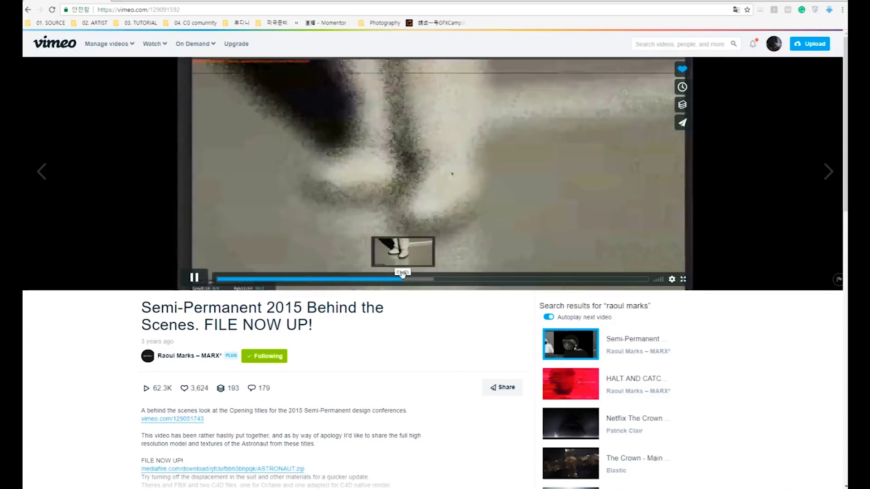
{"action": "left_click", "coordinate": [418, 280]}
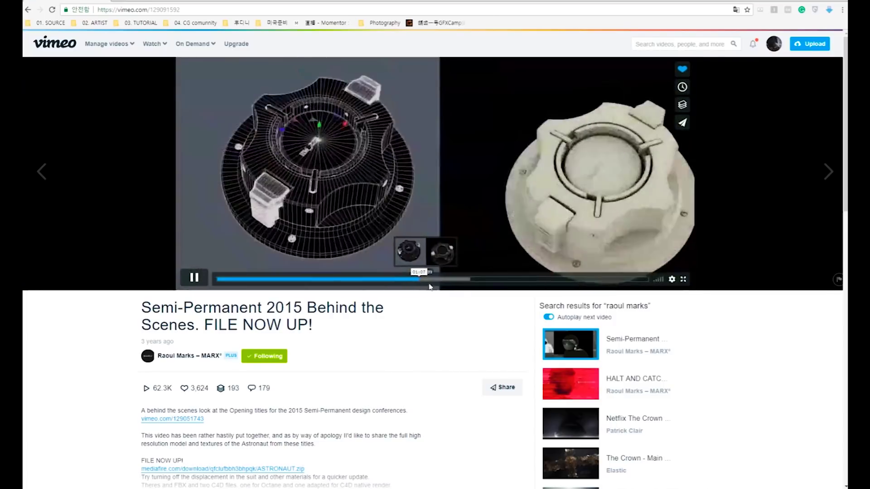
{"action": "left_click_drag", "start_coordinate": [419, 283], "coordinate": [504, 286]}
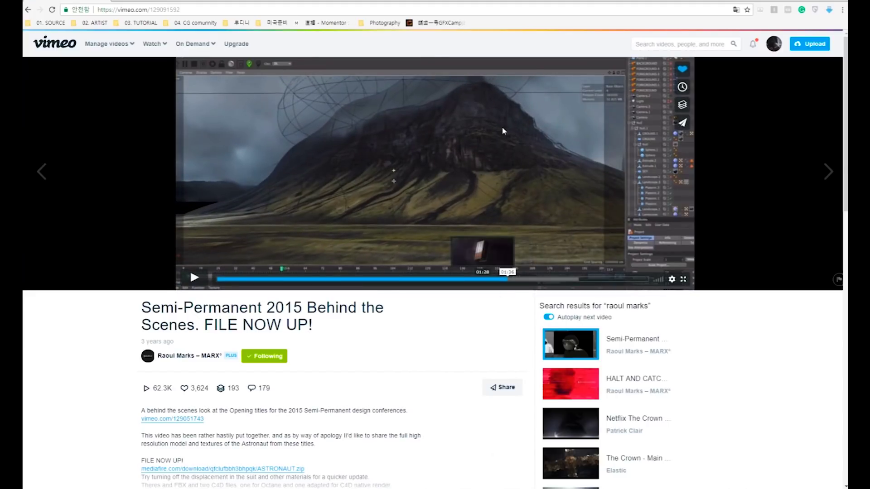
{"action": "left_click", "coordinate": [466, 237]}
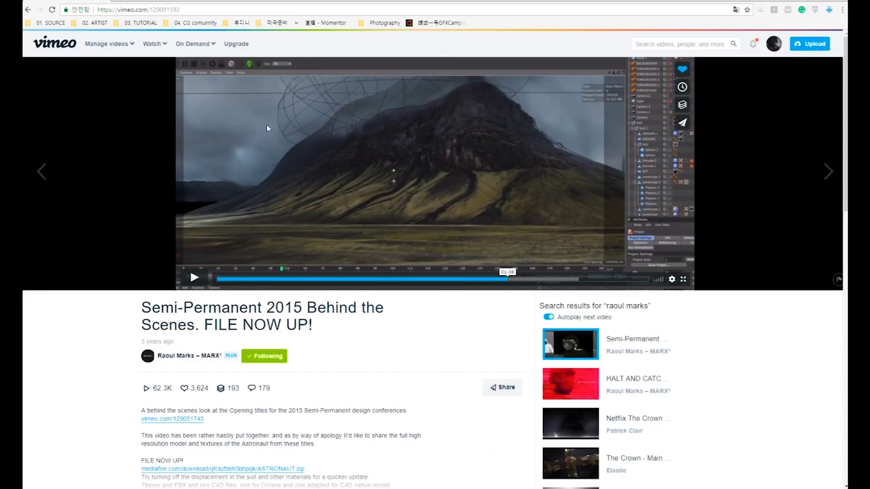
Watch the astronaut and wireframe terrain shots up to about 01:46, returning to the mountain shot at about 01:35
{"action": "left_click", "coordinate": [548, 226]}
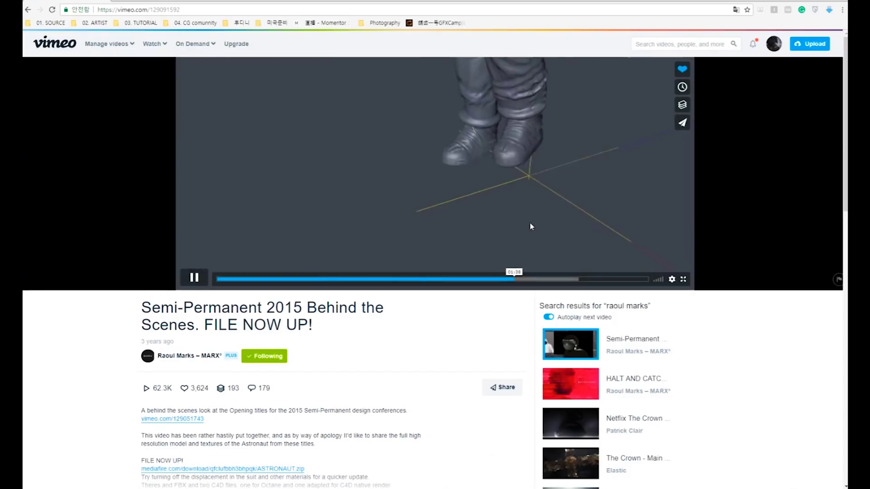
{"action": "left_click", "coordinate": [532, 226]}
{"action": "left_click", "coordinate": [536, 280]}
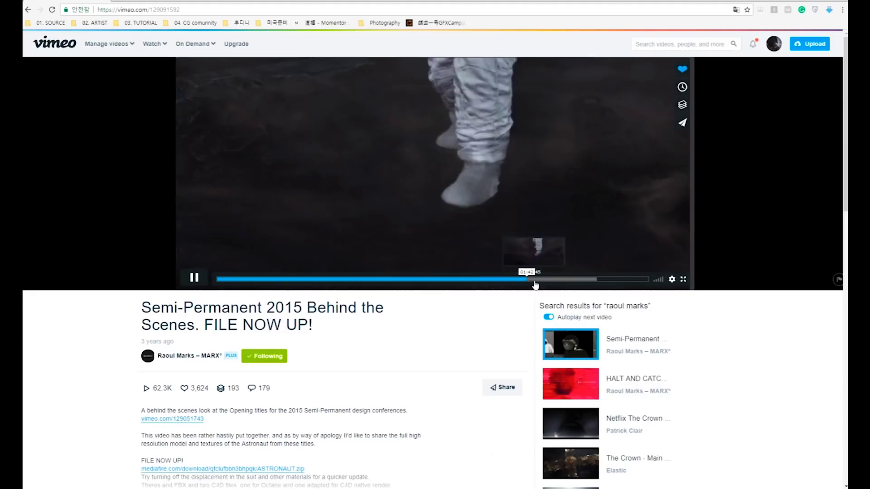
{"action": "left_click", "coordinate": [543, 280]}
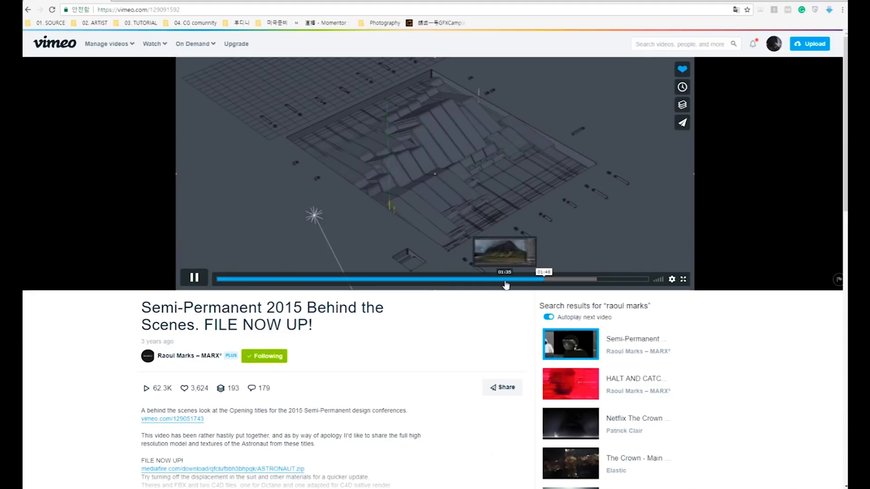
{"action": "left_click", "coordinate": [505, 280]}
{"action": "left_click_drag", "start_coordinate": [506, 281], "coordinate": [510, 286]}
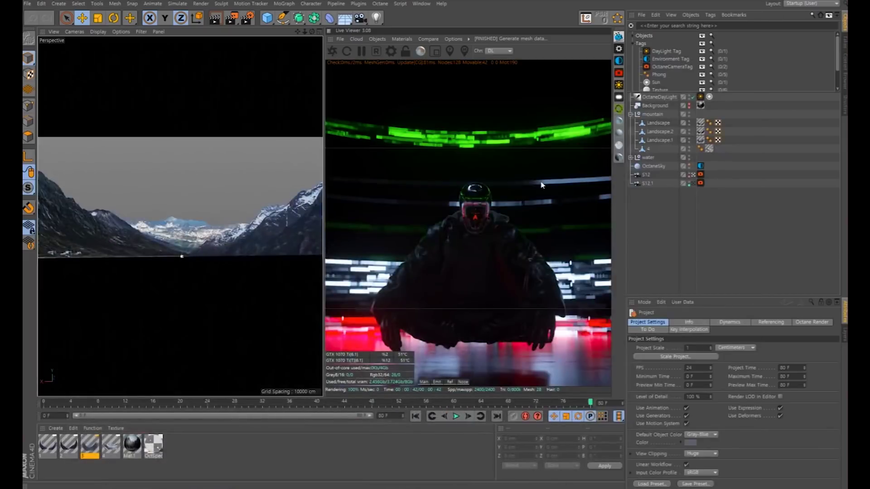
Switch to Cinema 4D and inspect the mountain geometry from outside the S12 camera, returning to the S12 camera view
{"action": "left_click", "coordinate": [249, 238]}
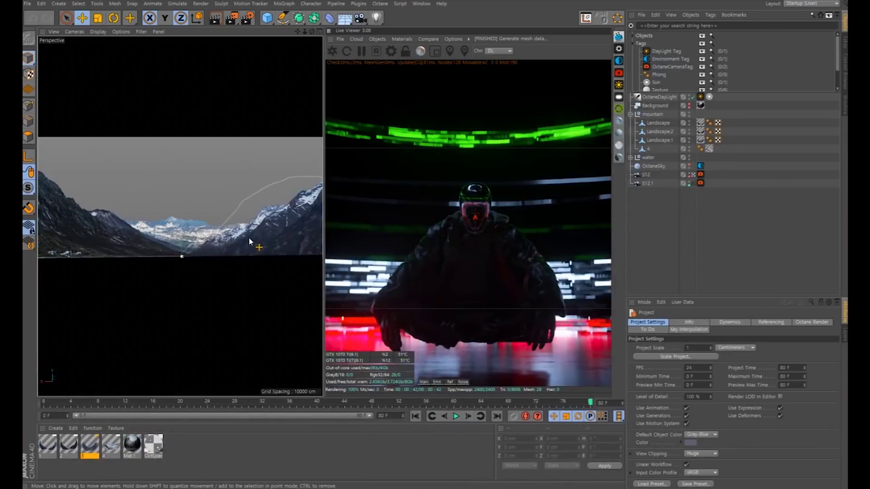
{"action": "left_click", "coordinate": [804, 223]}
{"action": "left_click", "coordinate": [694, 175]}
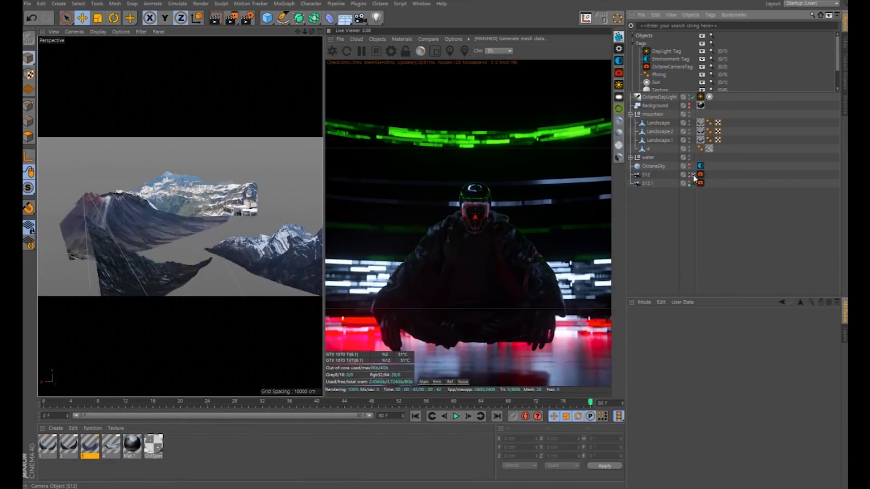
{"action": "left_click_drag", "start_coordinate": [221, 217], "coordinate": [232, 201], "text": "alt"}
{"action": "middle_click_drag", "start_coordinate": [232, 199], "coordinate": [235, 224], "text": "alt"}
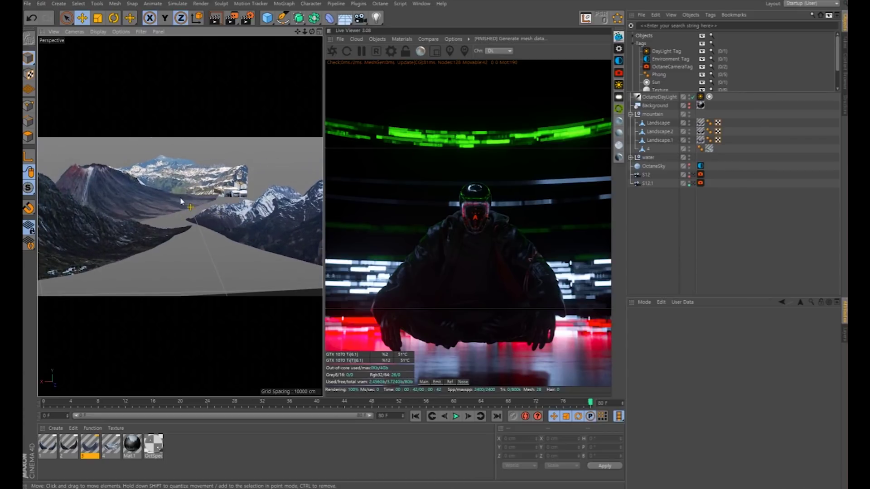
{"action": "left_click", "coordinate": [694, 176]}
{"action": "left_click", "coordinate": [692, 175]}
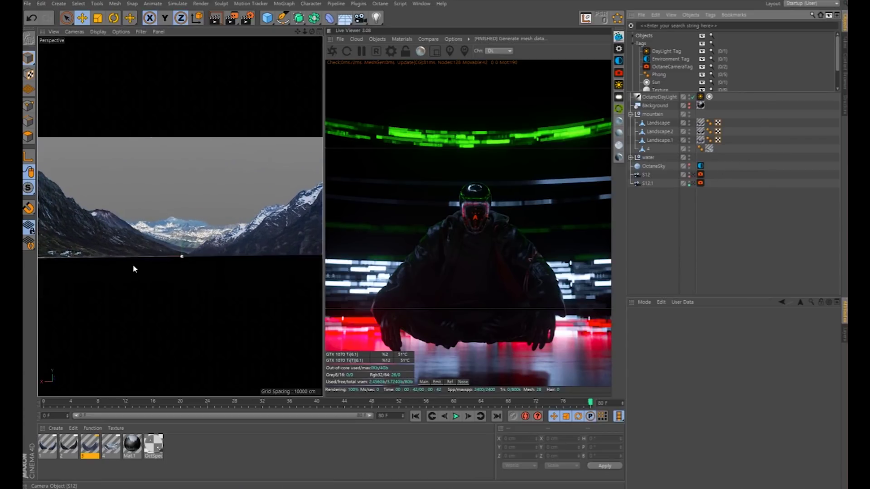
Select the mountain meshes in the camera view one after another, starting with Landscape.2
{"action": "left_click", "coordinate": [99, 247]}
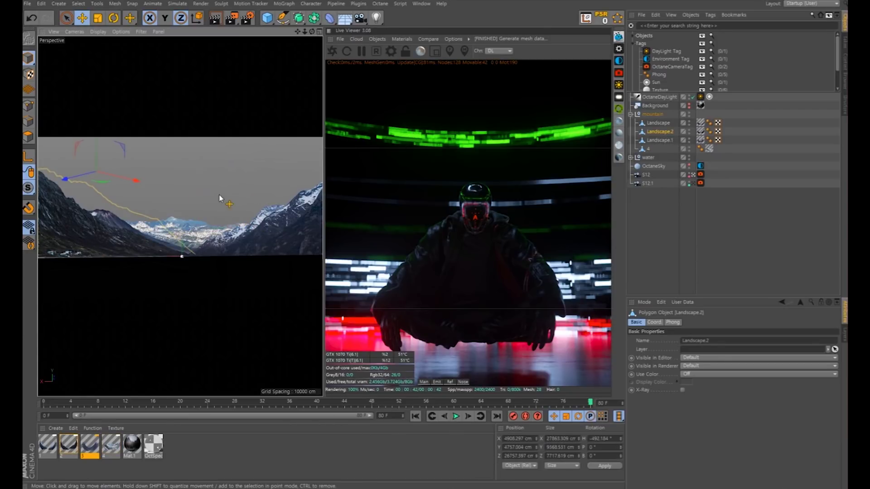
{"action": "left_click", "coordinate": [256, 217]}
{"action": "left_click", "coordinate": [128, 238]}
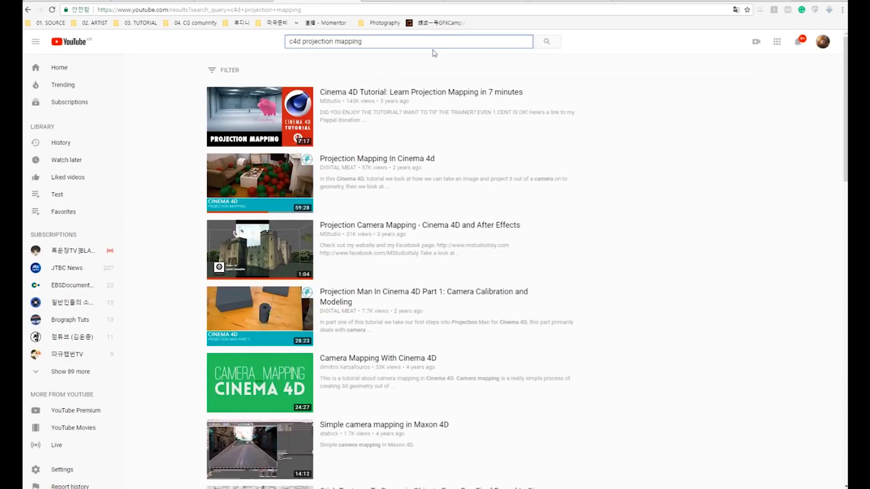
Switch to YouTube and look through the tutorial results for "c4d projection mapping"
{"action": "scroll", "coordinate": [645, 202], "scroll_direction": "down", "scroll_amount": 3}
{"action": "scroll", "coordinate": [670, 240], "scroll_direction": "down", "scroll_amount": 1}
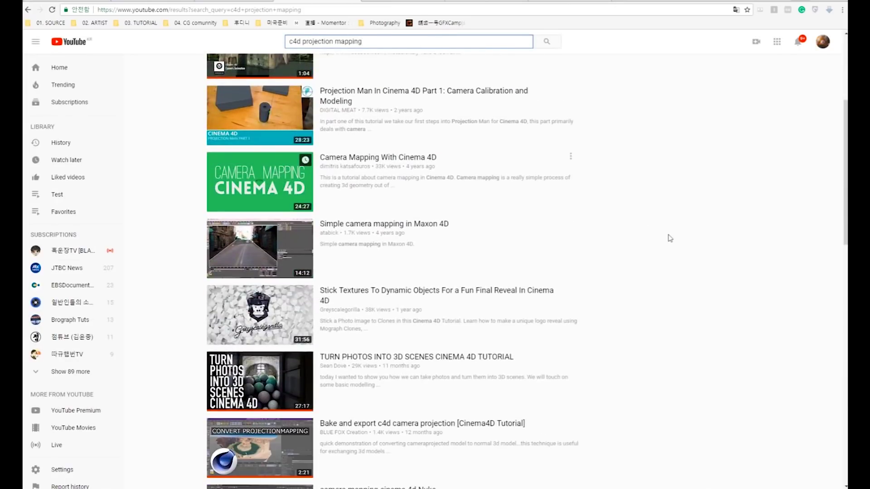
{"action": "scroll", "coordinate": [671, 238], "scroll_direction": "down", "scroll_amount": 4}
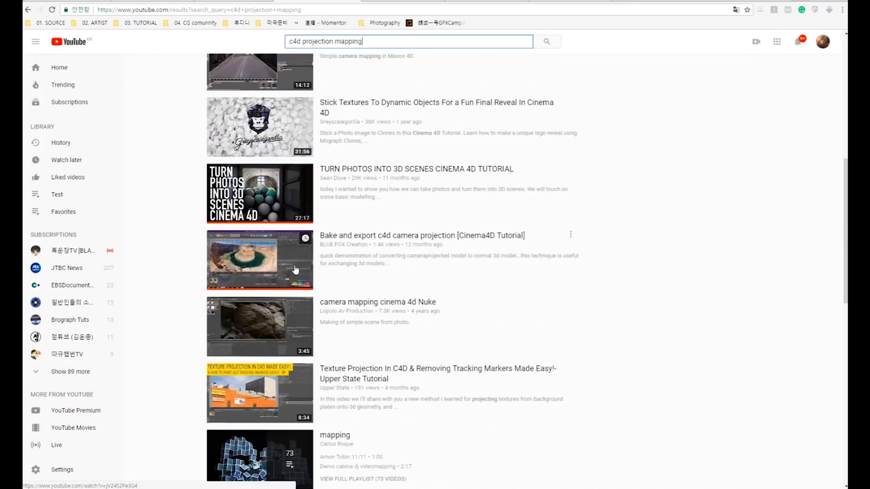
{"action": "scroll", "coordinate": [347, 280], "scroll_direction": "up", "scroll_amount": 3}
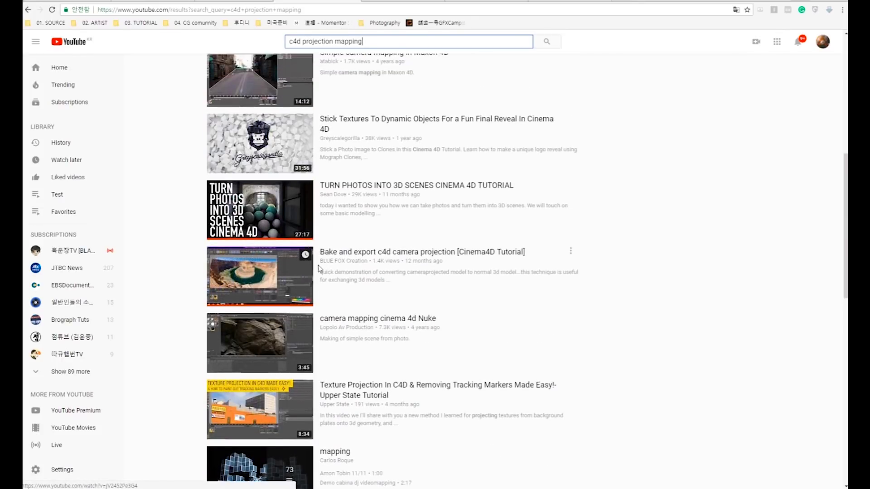
{"action": "scroll", "coordinate": [347, 280], "scroll_direction": "up", "scroll_amount": 4}
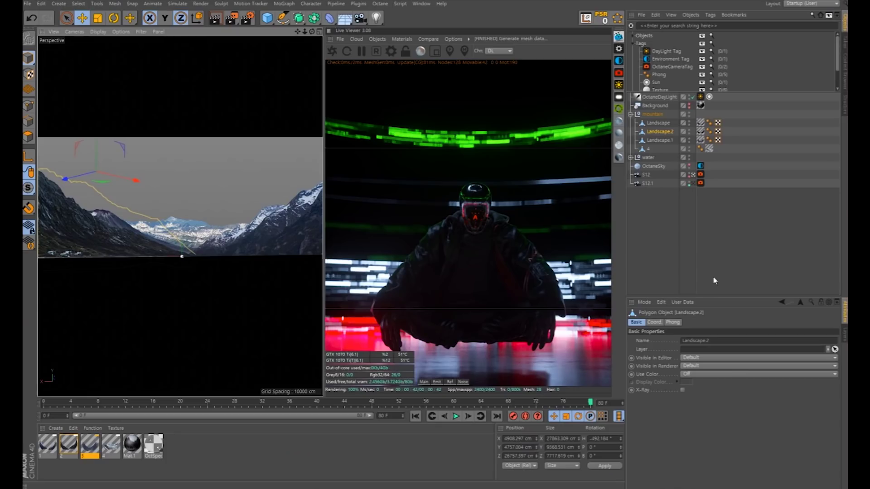
Return to Cinema 4D, collapse the mountain group, and bring up the S12.c4d scene
{"action": "left_click", "coordinate": [714, 279]}
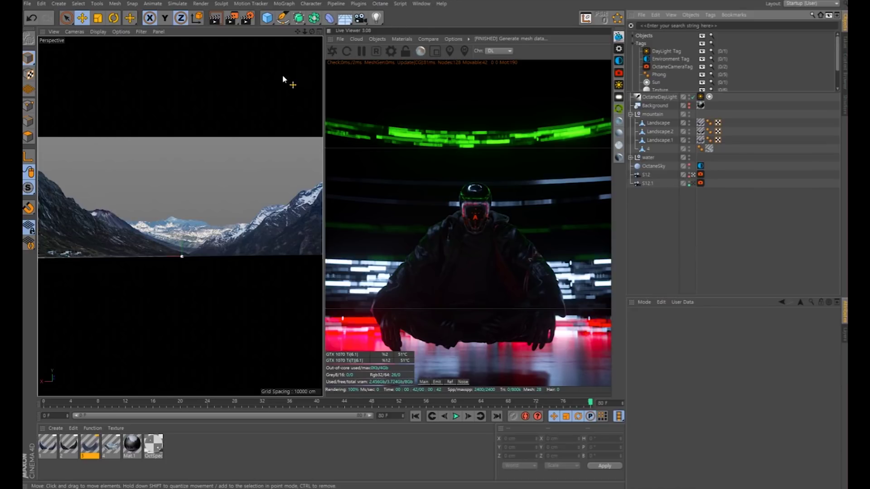
{"action": "left_click", "coordinate": [630, 114]}
{"action": "left_click", "coordinate": [421, 3]}
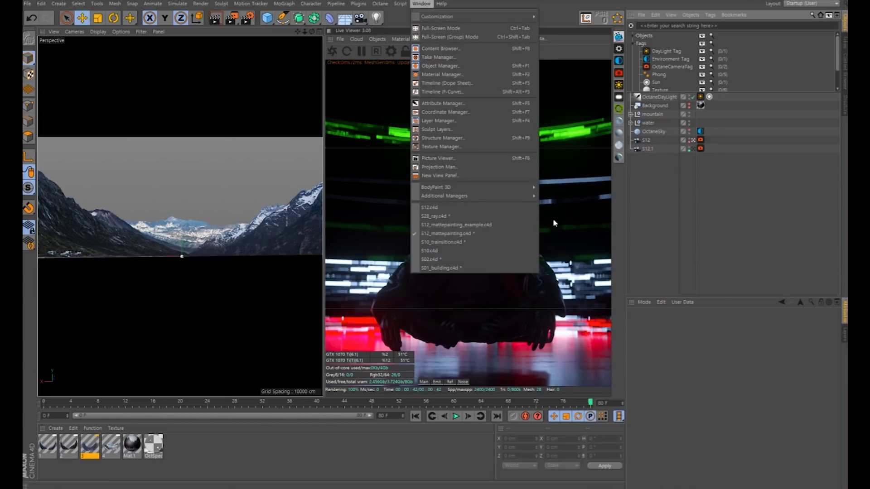
{"action": "left_click", "coordinate": [501, 209]}
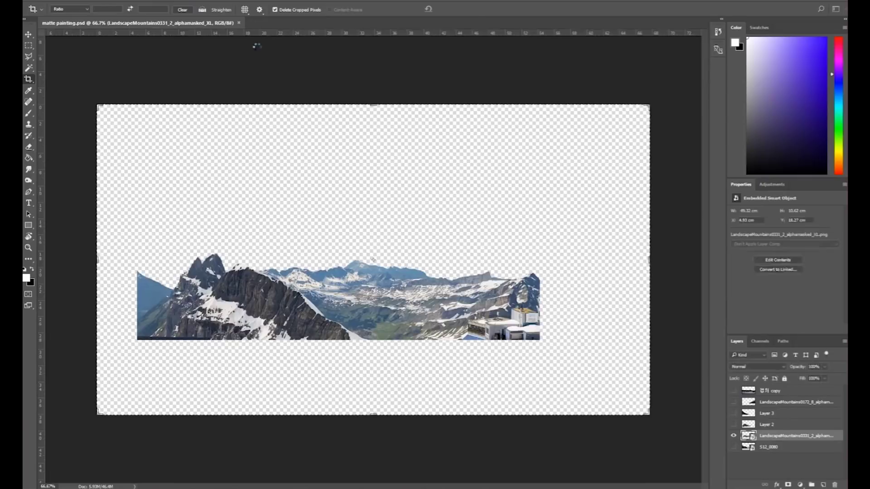
View the mountain layers of matte painting.psd in Photoshop and select the corresponding landscape meshes in Cinema 4D
{"action": "mouse_move", "coordinate": [733, 425]}
{"action": "left_mouse_down"}
{"action": "mouse_move", "coordinate": [734, 402]}
{"action": "mouse_move", "coordinate": [737, 441]}
{"action": "left_mouse_up"}
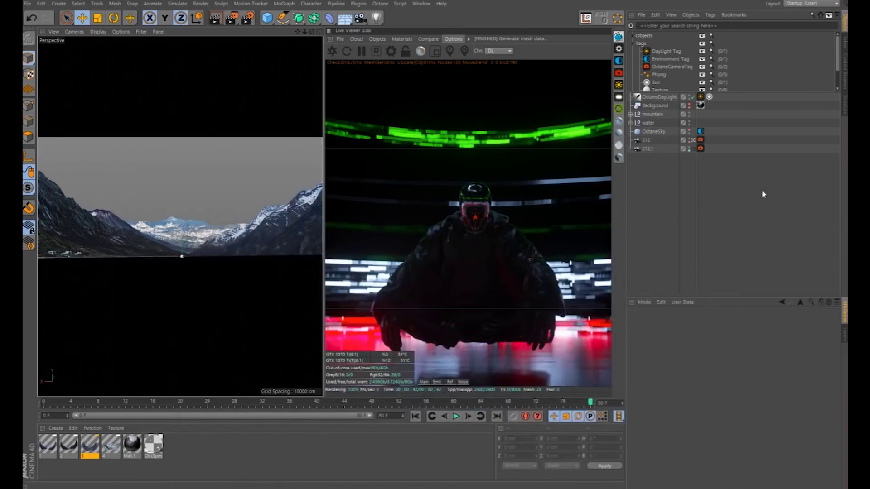
{"action": "left_click", "coordinate": [288, 206]}
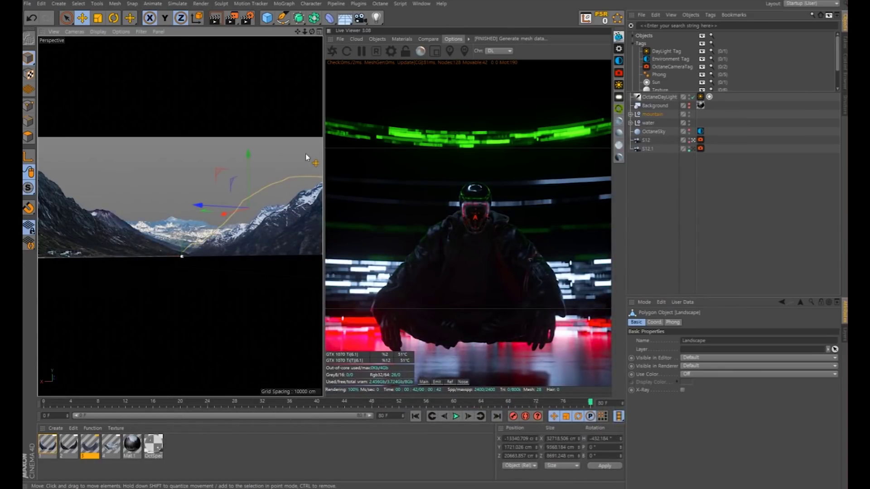
{"action": "left_click", "coordinate": [175, 222]}
{"action": "left_click", "coordinate": [102, 247]}
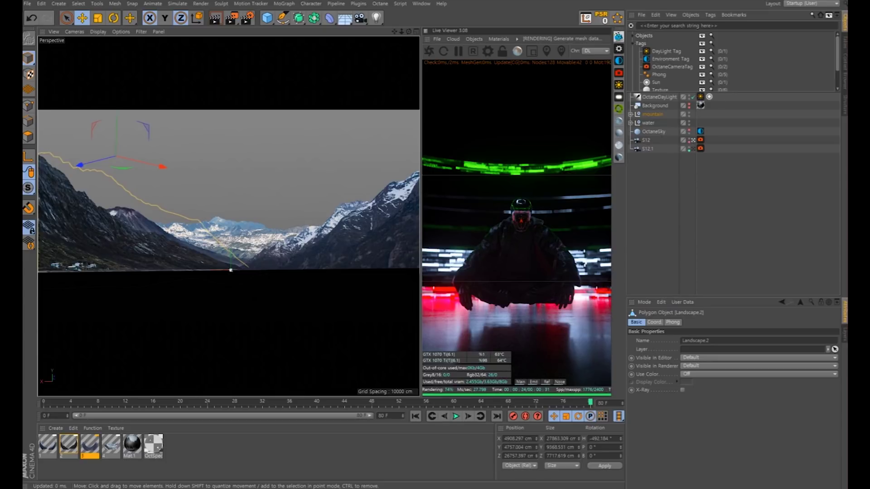
Switch to the textures.com home page and look over its texture categories
{"action": "left_click_drag", "start_coordinate": [23, 2], "coordinate": [394, 29]}
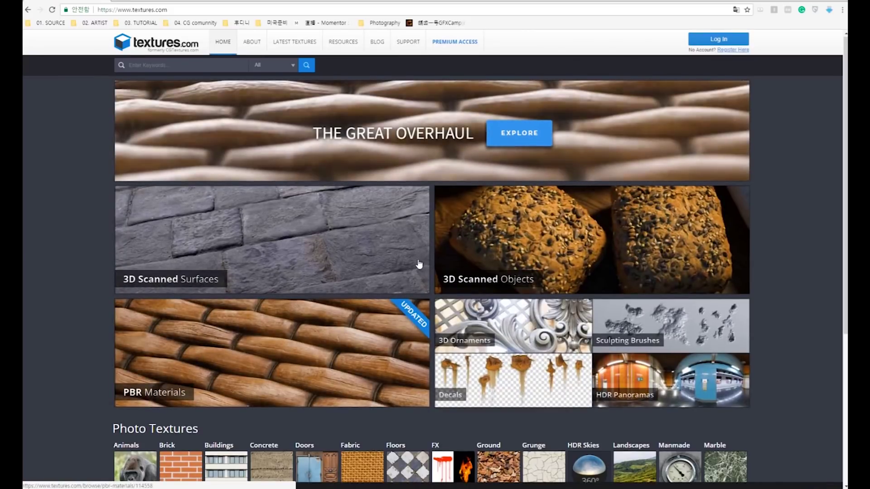
{"action": "scroll", "coordinate": [419, 265], "scroll_direction": "down", "scroll_amount": 4}
{"action": "scroll", "coordinate": [412, 281], "scroll_direction": "up", "scroll_amount": 2}
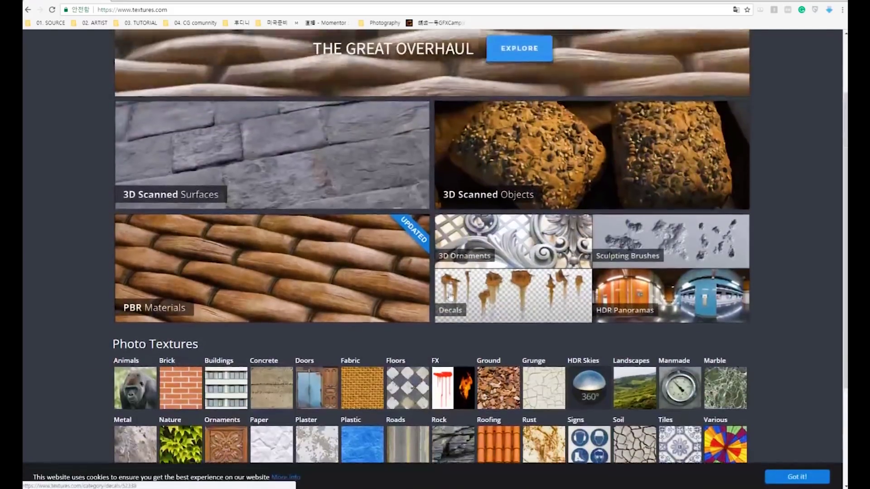
{"action": "scroll", "coordinate": [406, 301], "scroll_direction": "up", "scroll_amount": 2}
{"action": "scroll", "coordinate": [233, 110], "scroll_direction": "up", "scroll_amount": 1}
Search textures.com for "mountain" and look through the resulting cut-out mountain images
{"action": "left_click", "coordinate": [230, 65]}
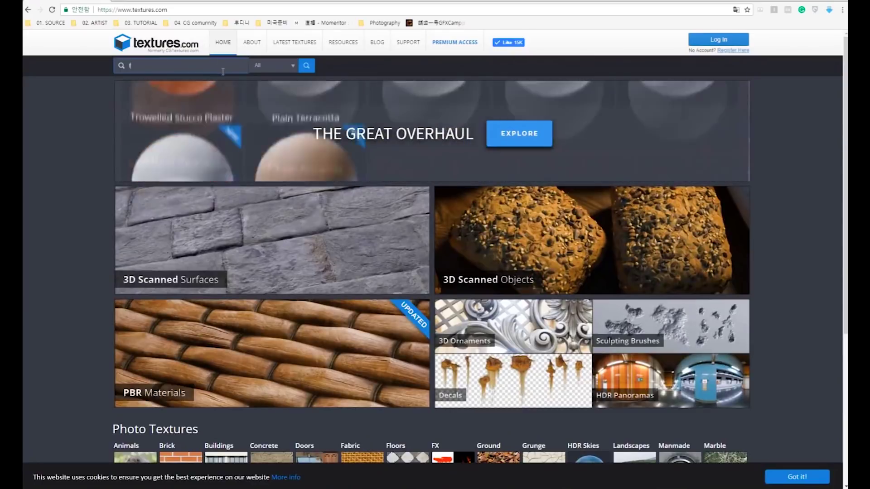
{"action": "type", "text": "mountain"}
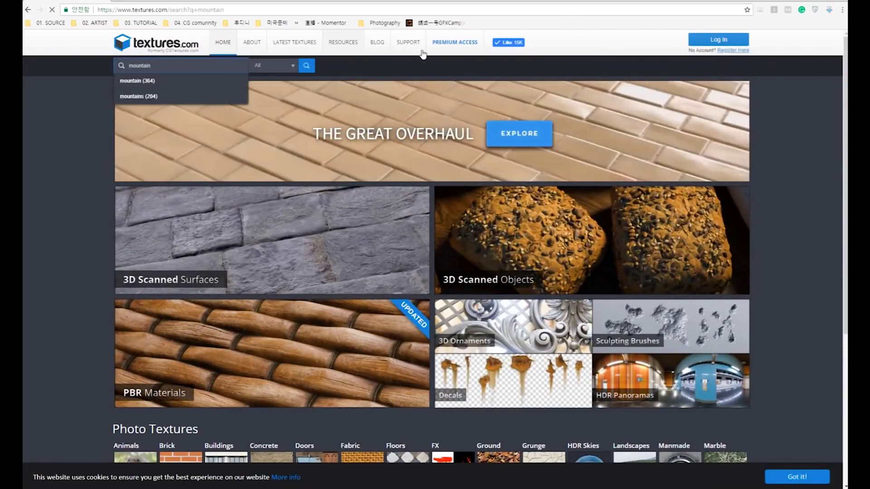
{"action": "key", "text": "Return"}
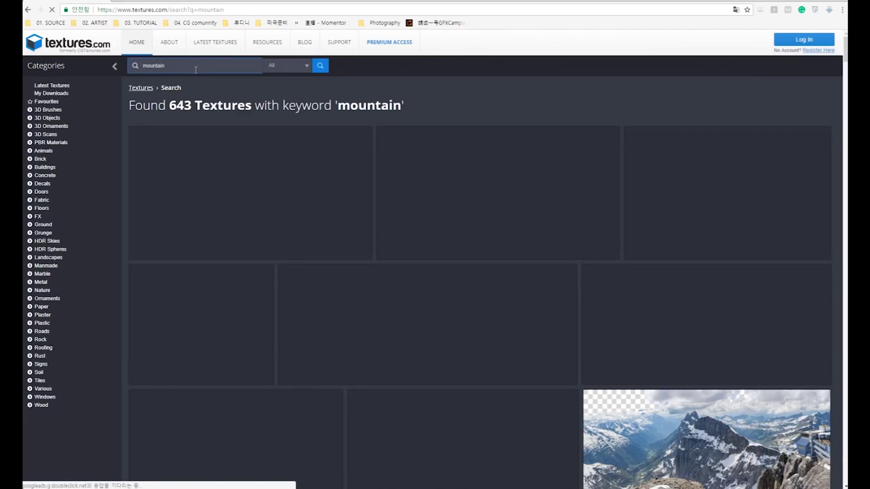
{"action": "scroll", "coordinate": [448, 256], "scroll_direction": "down", "scroll_amount": 1}
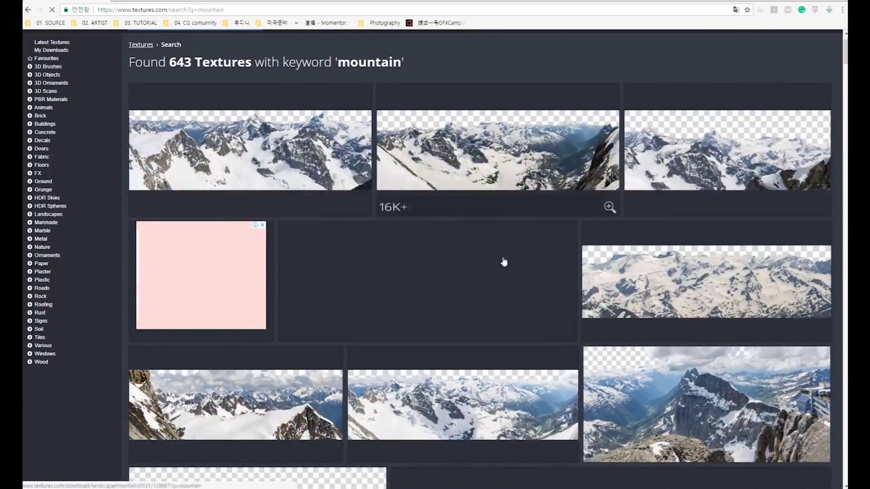
Leave the textures.com mountain results for the matte-painting scene in Cinema 4D and select its landscape meshes to show them
{"action": "scroll", "coordinate": [517, 276], "scroll_direction": "down", "scroll_amount": 3}
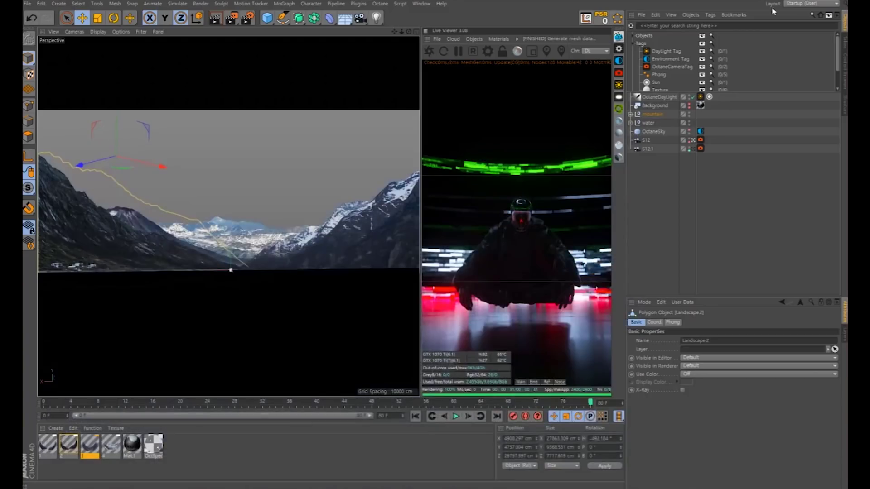
{"action": "left_click", "coordinate": [426, 4]}
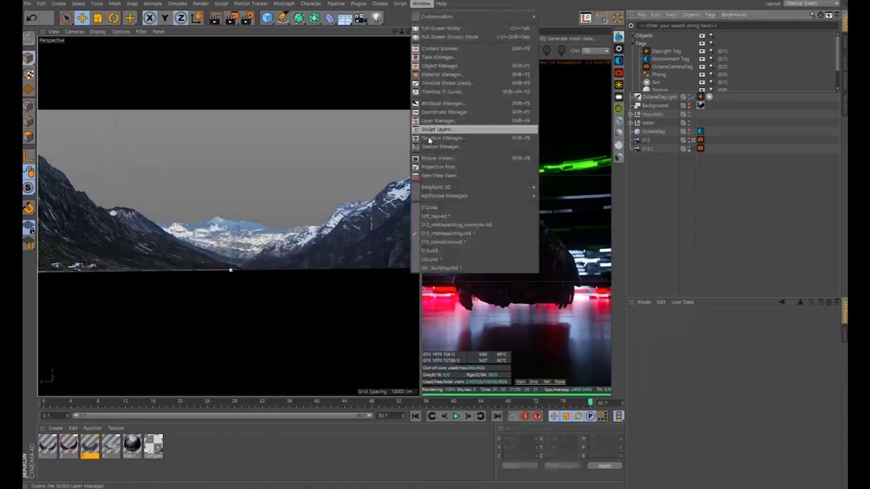
{"action": "left_click", "coordinate": [483, 207]}
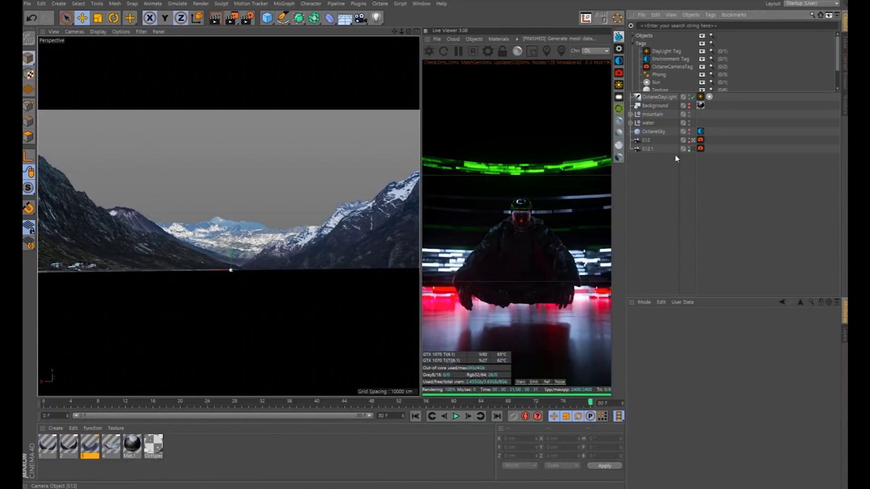
{"action": "left_click", "coordinate": [272, 231]}
{"action": "left_click", "coordinate": [383, 240]}
{"action": "left_click", "coordinate": [387, 241]}
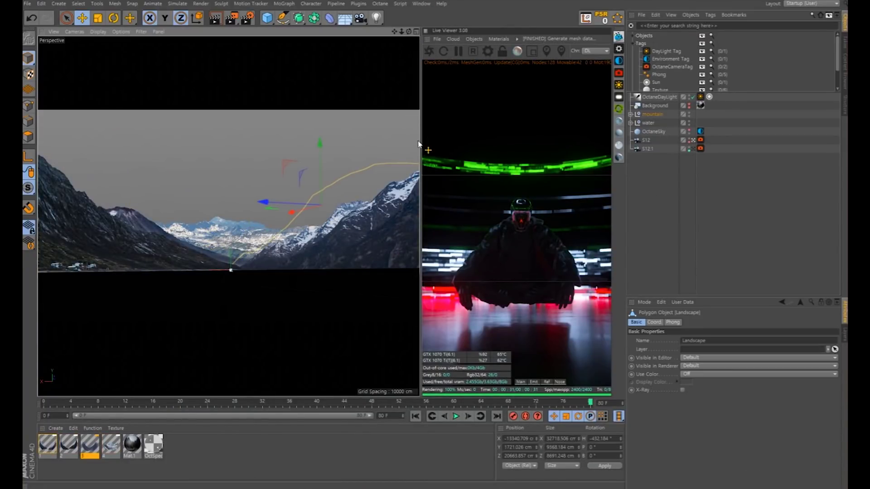
{"action": "left_click", "coordinate": [663, 200]}
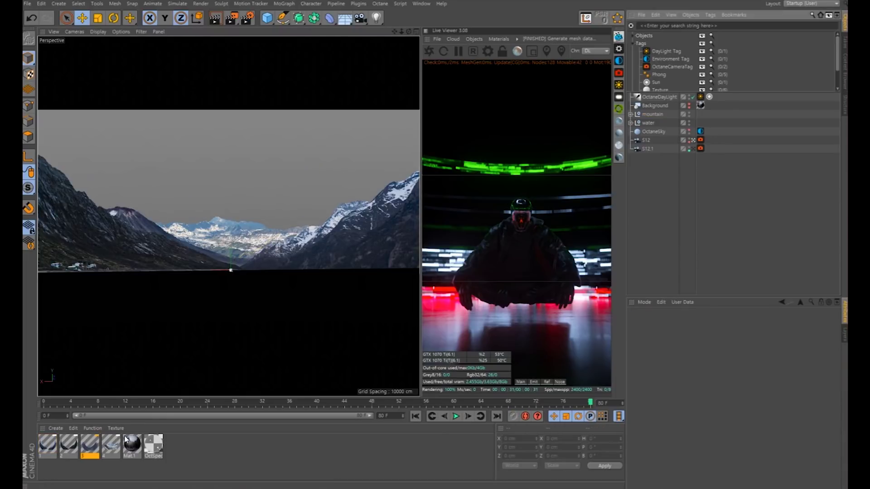
Select material 3 and inspect the projected mountain valley in the viewport at different distances
{"action": "left_click", "coordinate": [90, 447]}
{"action": "scroll", "coordinate": [217, 253], "scroll_direction": "down", "scroll_amount": 2}
{"action": "scroll", "coordinate": [217, 252], "scroll_direction": "up", "scroll_amount": 3}
{"action": "scroll", "coordinate": [217, 253], "scroll_direction": "down", "scroll_amount": 3}
{"action": "scroll", "coordinate": [218, 253], "scroll_direction": "up", "scroll_amount": 3}
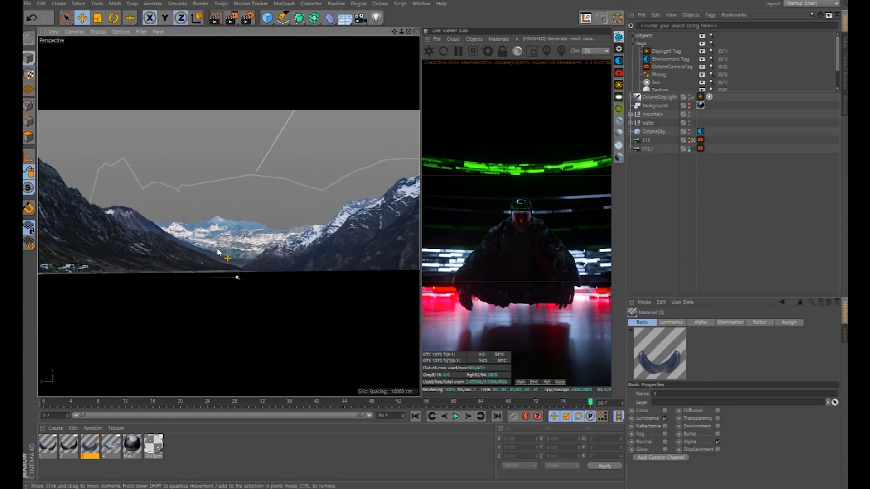
{"action": "left_click_drag", "start_coordinate": [218, 252], "coordinate": [217, 252]}
Bring up the S12.c4d scene, view the Landscape.2 mesh from outside the S12 camera, and return to the camera view
{"action": "left_click", "coordinate": [421, 3]}
{"action": "left_click", "coordinate": [522, 214]}
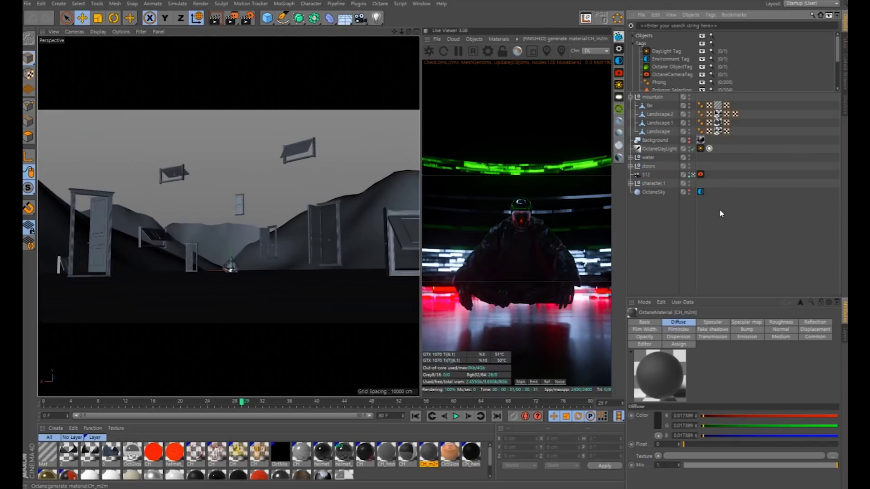
{"action": "left_click", "coordinate": [294, 245]}
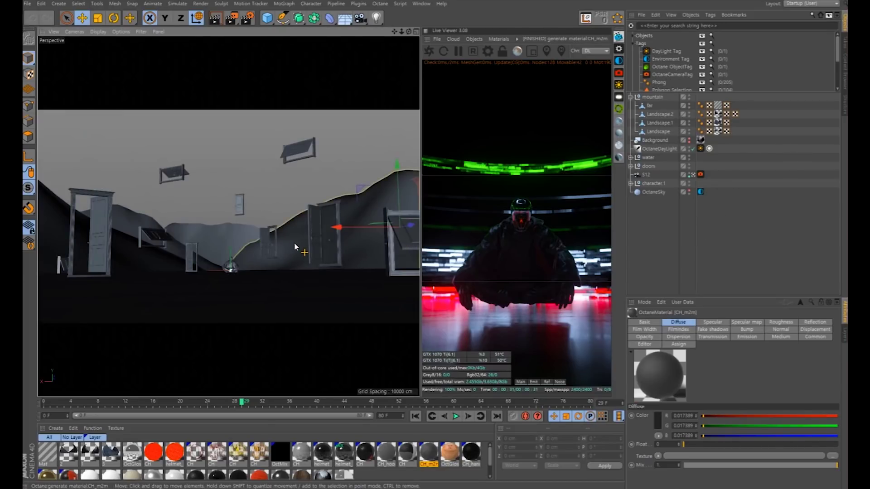
{"action": "left_click", "coordinate": [694, 175]}
{"action": "scroll", "coordinate": [322, 259], "scroll_direction": "down", "scroll_amount": 5}
{"action": "left_click_drag", "start_coordinate": [263, 220], "coordinate": [295, 235], "text": "alt"}
{"action": "right_click_drag", "start_coordinate": [295, 235], "coordinate": [566, 175], "text": "alt"}
{"action": "left_click", "coordinate": [693, 174]}
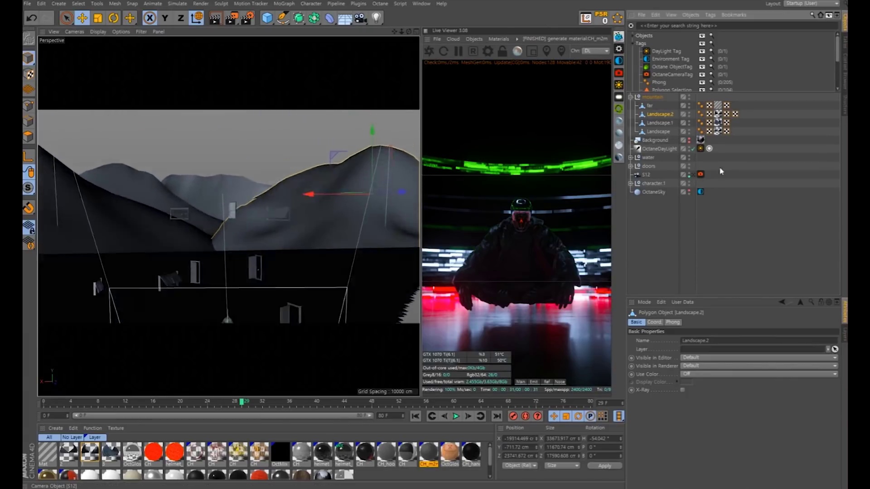
{"action": "left_click", "coordinate": [721, 172]}
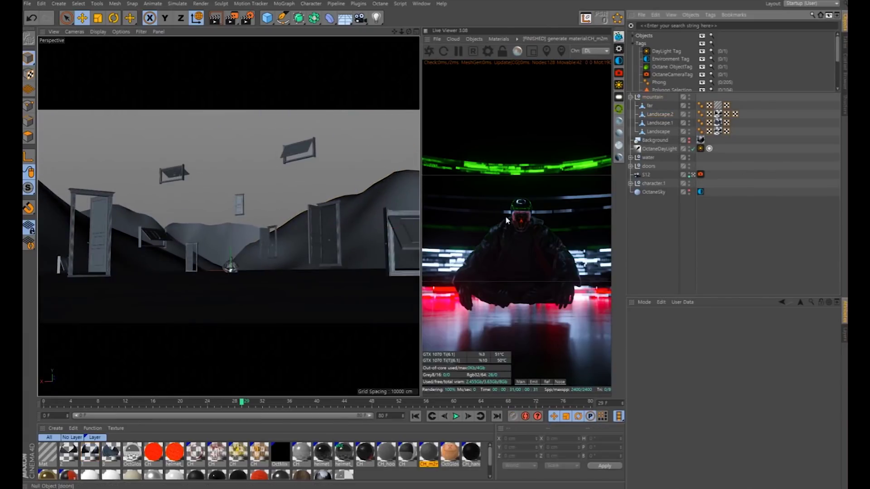
Select the Landscape.2 mesh, show textures in the viewport, and turn the texture display off again
{"action": "left_click", "coordinate": [360, 233]}
{"action": "left_click", "coordinate": [121, 32]}
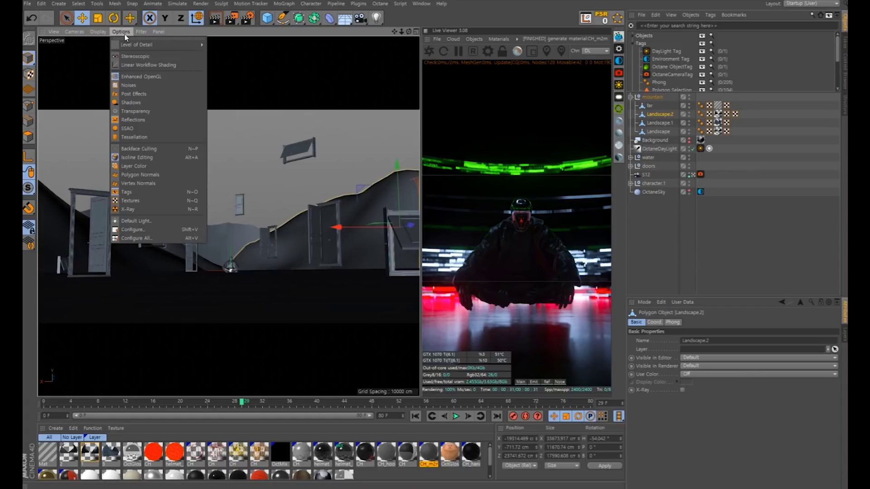
{"action": "left_click", "coordinate": [130, 200]}
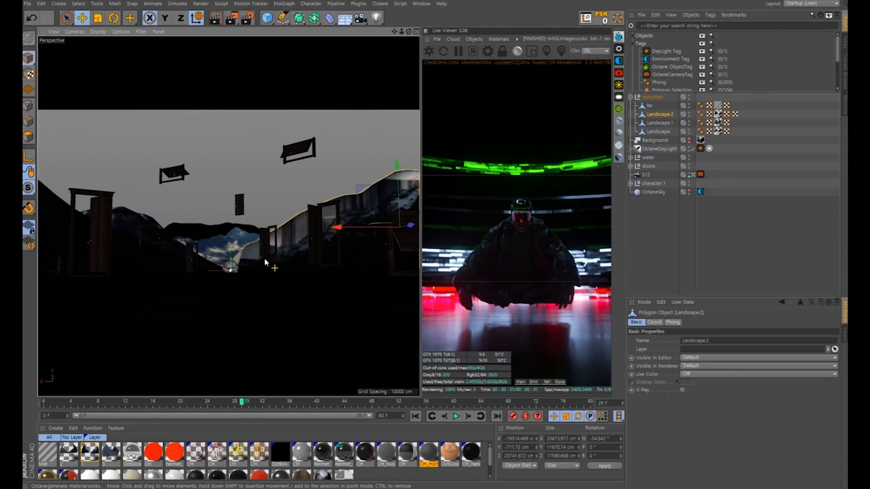
{"action": "left_click", "coordinate": [142, 32]}
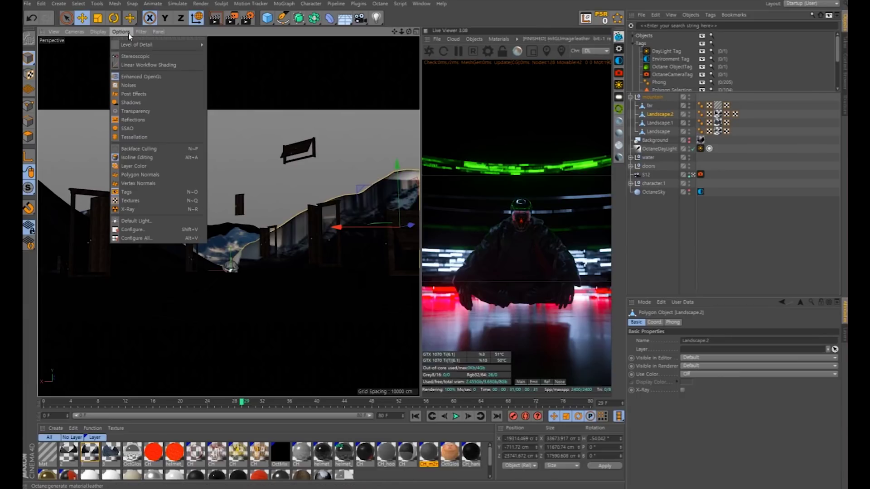
{"action": "left_click", "coordinate": [131, 198]}
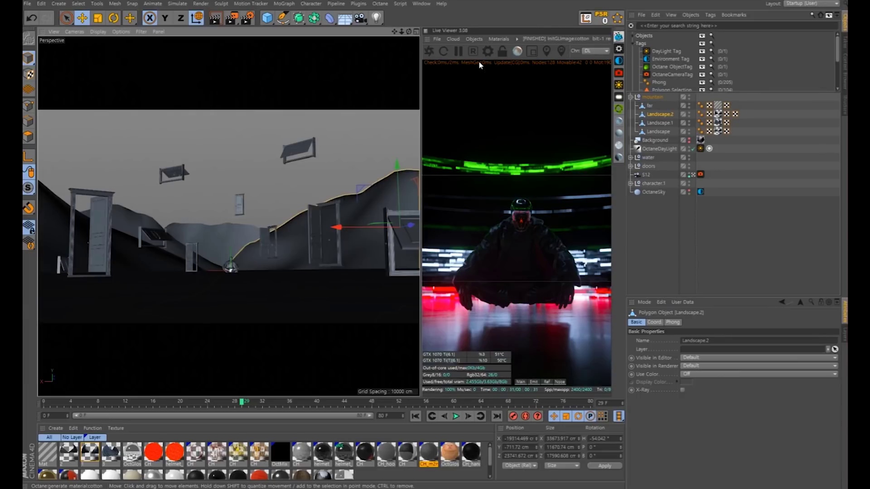
Start the Octane Live Viewer render, select the water plane, and orbit around it outside the S12 camera
{"action": "left_click", "coordinate": [430, 51]}
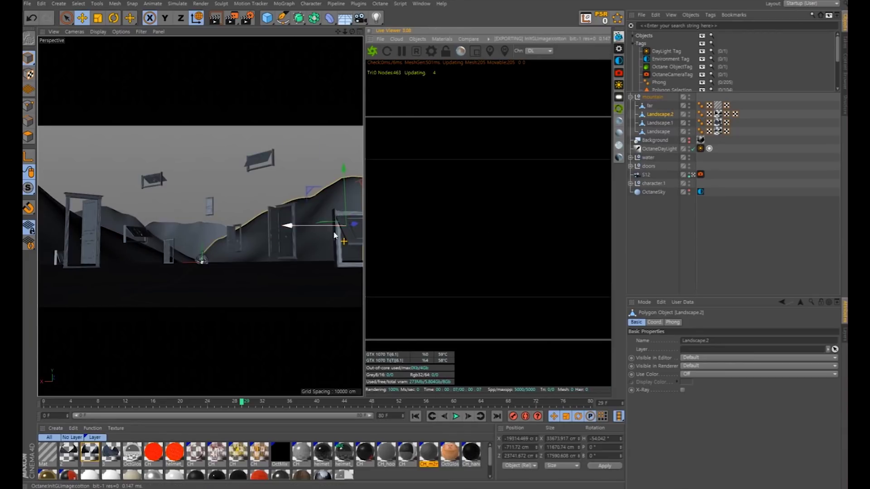
{"action": "left_click", "coordinate": [303, 276]}
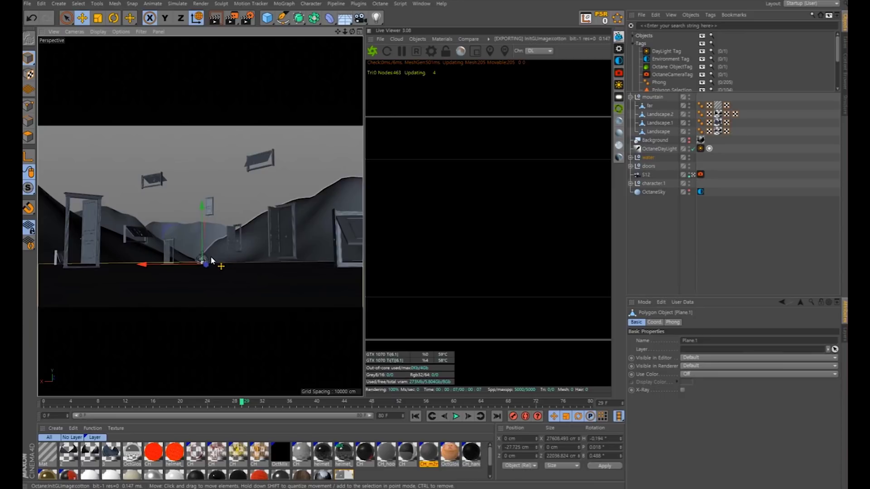
{"action": "left_click", "coordinate": [693, 175]}
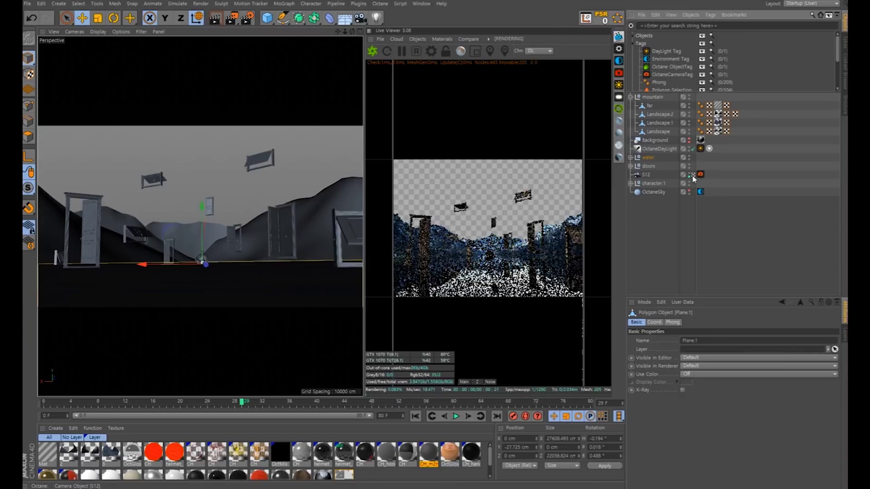
{"action": "left_click_drag", "start_coordinate": [172, 267], "coordinate": [213, 253], "text": "alt"}
{"action": "right_click_drag", "start_coordinate": [240, 255], "coordinate": [268, 250], "text": "alt"}
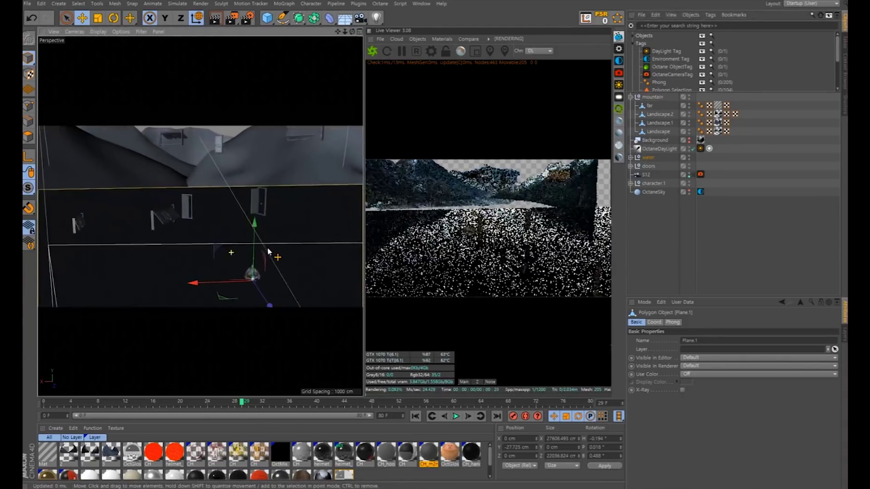
{"action": "middle_click_drag", "start_coordinate": [268, 250], "coordinate": [187, 181], "text": "alt"}
{"action": "right_click_drag", "start_coordinate": [186, 181], "coordinate": [186, 206], "text": "alt"}
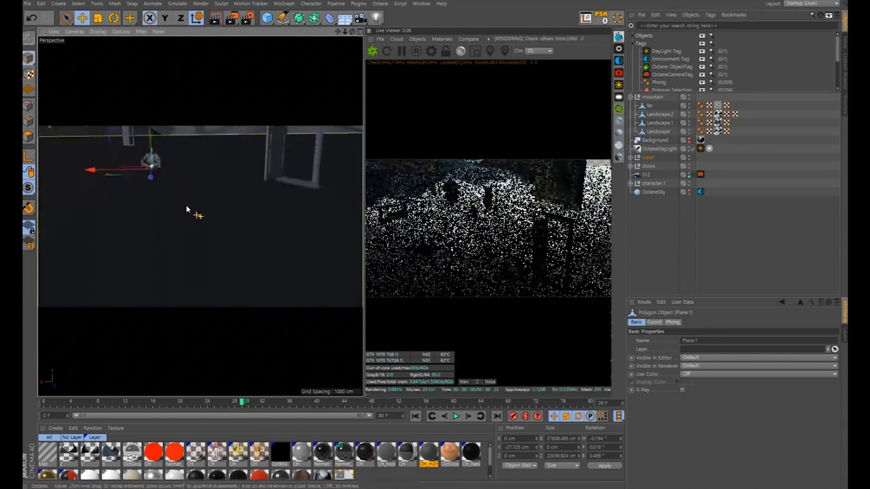
{"action": "left_click_drag", "start_coordinate": [187, 205], "coordinate": [175, 194], "text": "alt"}
Expand the water group, inspect its Smoothing and Displacer deformers with the rendered ripples, and return to the S12 camera view
{"action": "left_click", "coordinate": [630, 158]}
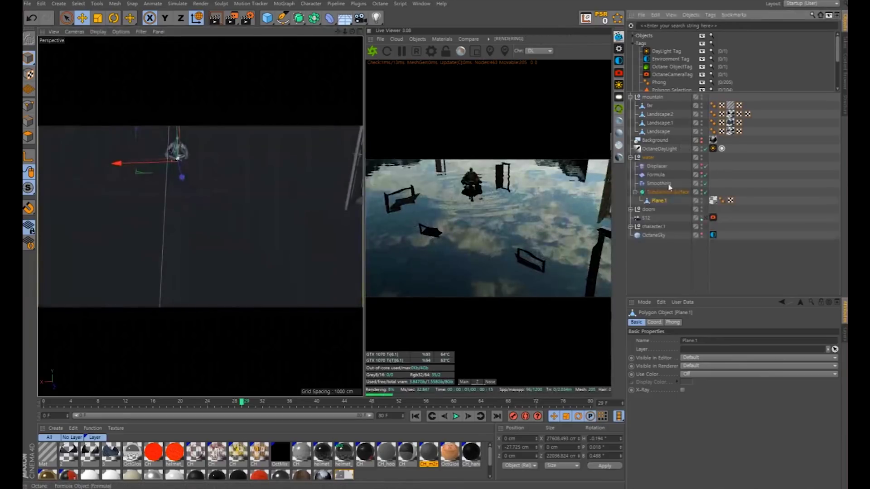
{"action": "left_click", "coordinate": [659, 183]}
{"action": "left_click", "coordinate": [657, 165]}
{"action": "left_click_drag", "start_coordinate": [120, 181], "coordinate": [201, 213], "text": "alt"}
{"action": "key", "text": "ctrl+shift+z"}
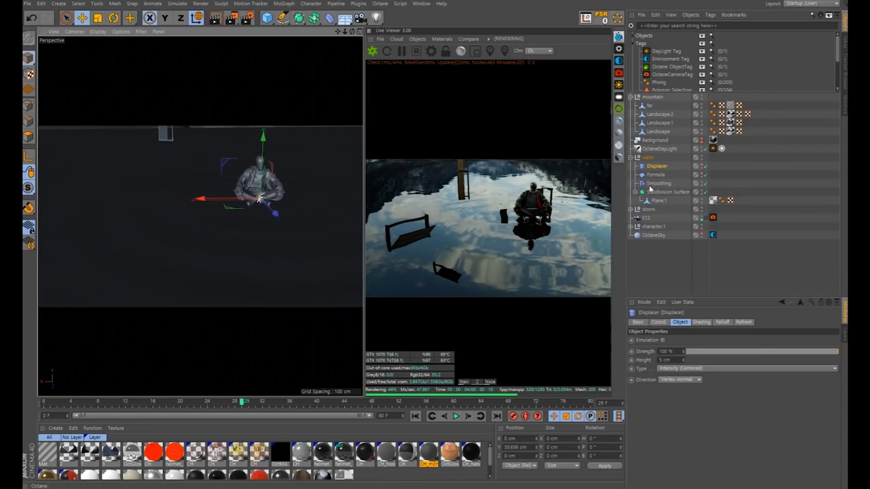
{"action": "left_click", "coordinate": [707, 218]}
{"action": "left_click", "coordinate": [746, 191]}
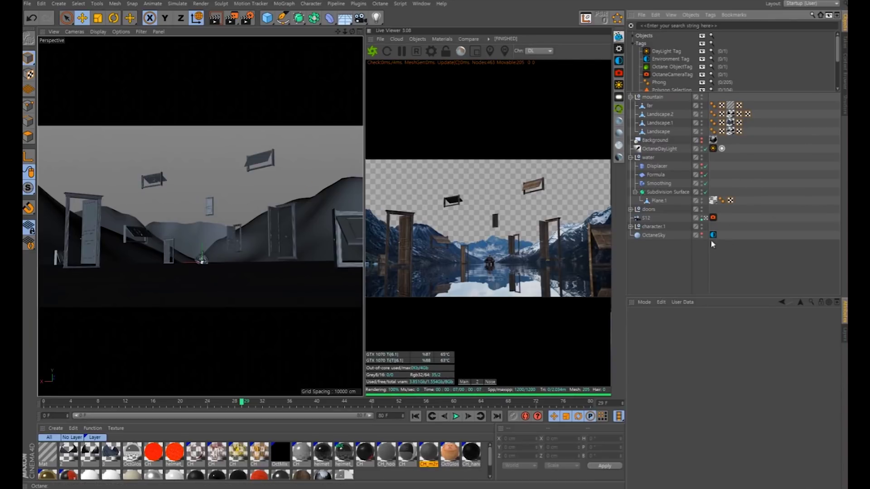
{"action": "left_click", "coordinate": [706, 218]}
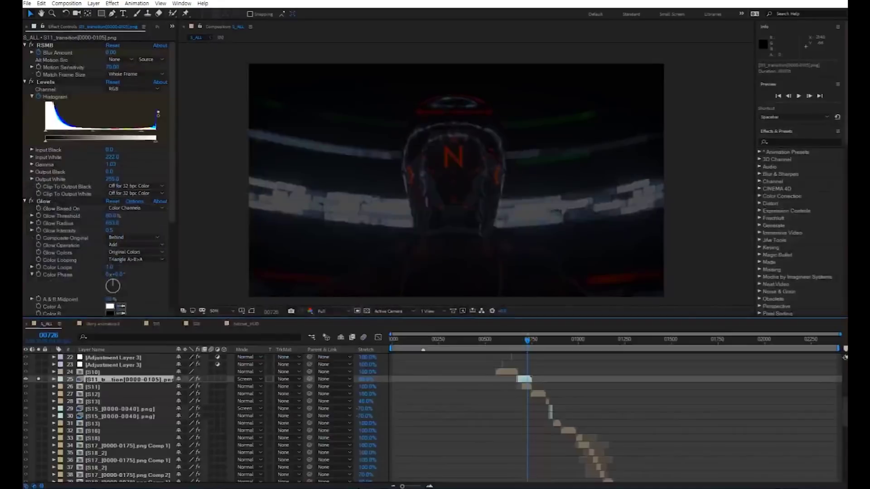
{"action": "left_click", "coordinate": [538, 341]}
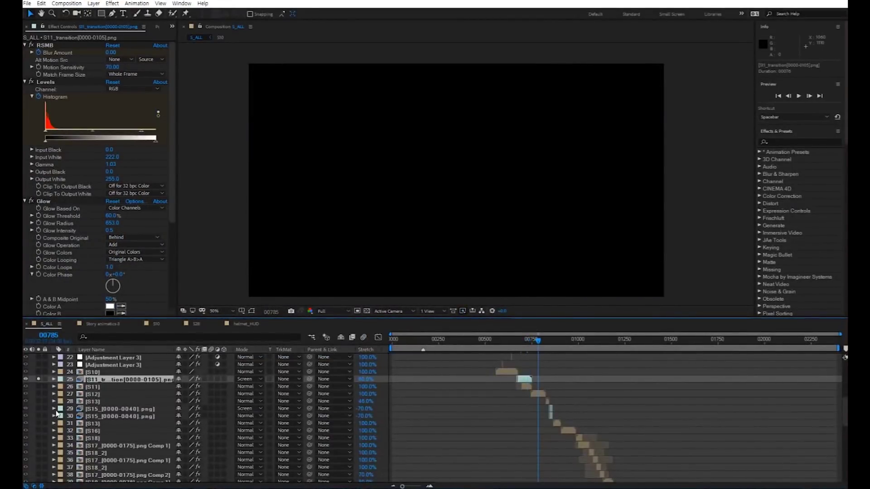
{"action": "left_click", "coordinate": [92, 388]}
{"action": "double_click", "coordinate": [93, 395]}
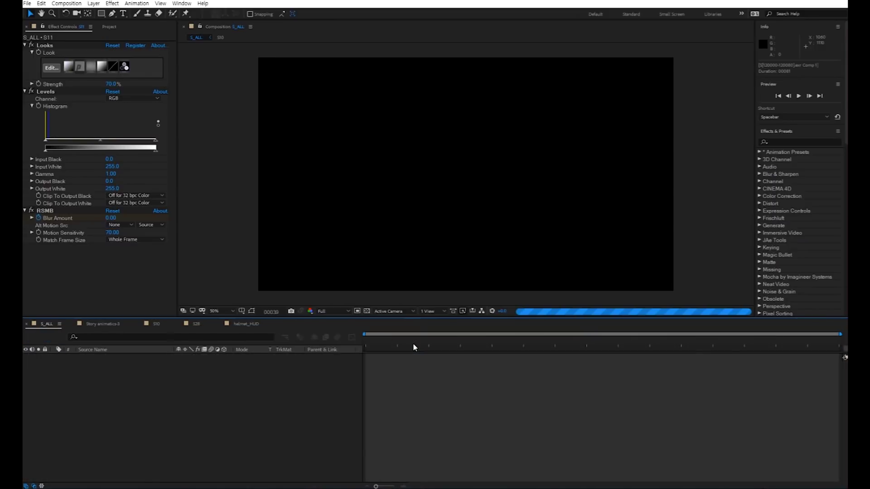
{"action": "left_click", "coordinate": [413, 345]}
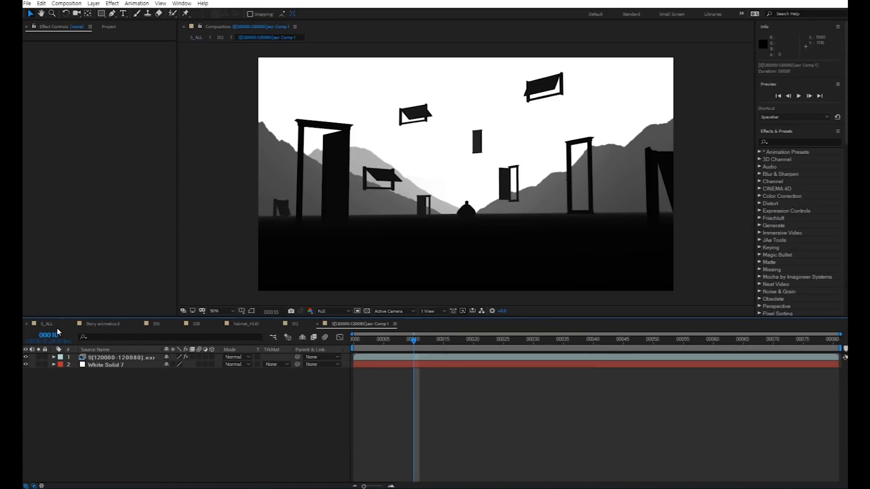
{"action": "key", "text": "ctrl+w"}
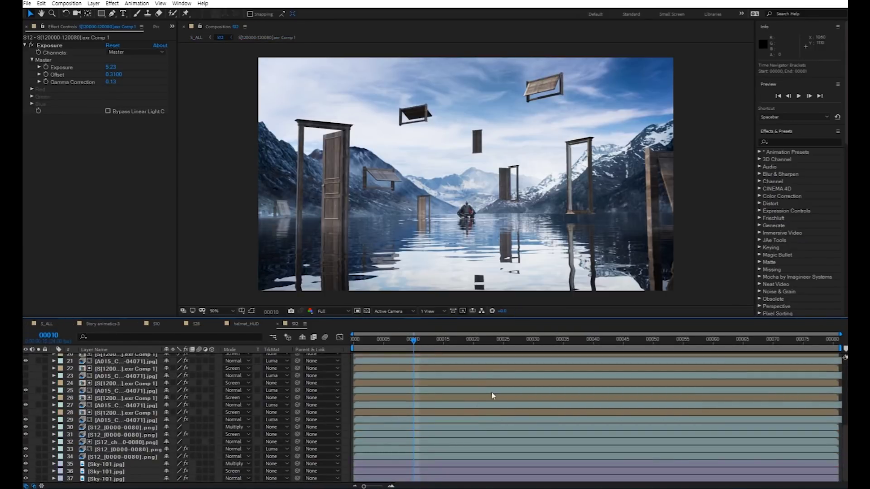
{"action": "left_click", "coordinate": [425, 341]}
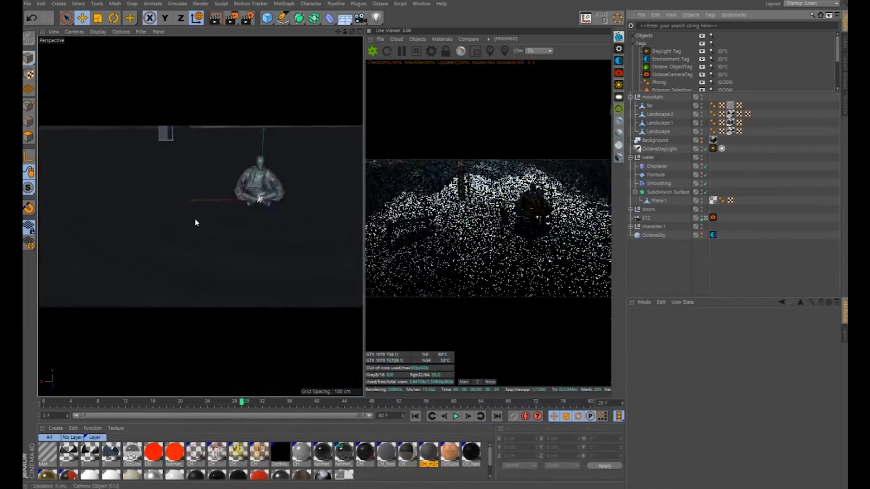
Back in Cinema 4D, examine the outline of the water plane and the mountain meshes from above, outside the S12 camera
{"action": "right_click_drag", "start_coordinate": [196, 220], "coordinate": [255, 206], "text": "alt"}
{"action": "left_click_drag", "start_coordinate": [254, 206], "coordinate": [282, 305], "text": "alt"}
{"action": "left_click_drag", "start_coordinate": [311, 198], "coordinate": [338, 151], "text": "alt"}
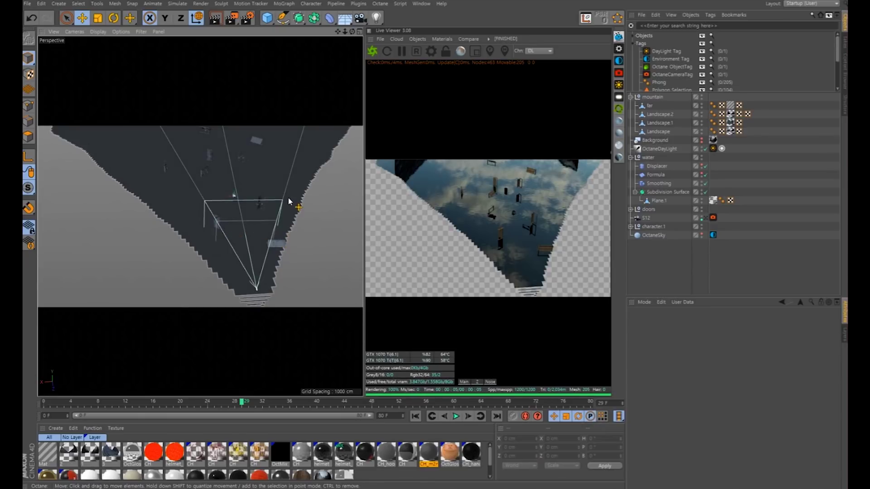
{"action": "left_click_drag", "start_coordinate": [287, 196], "coordinate": [251, 203], "text": "alt"}
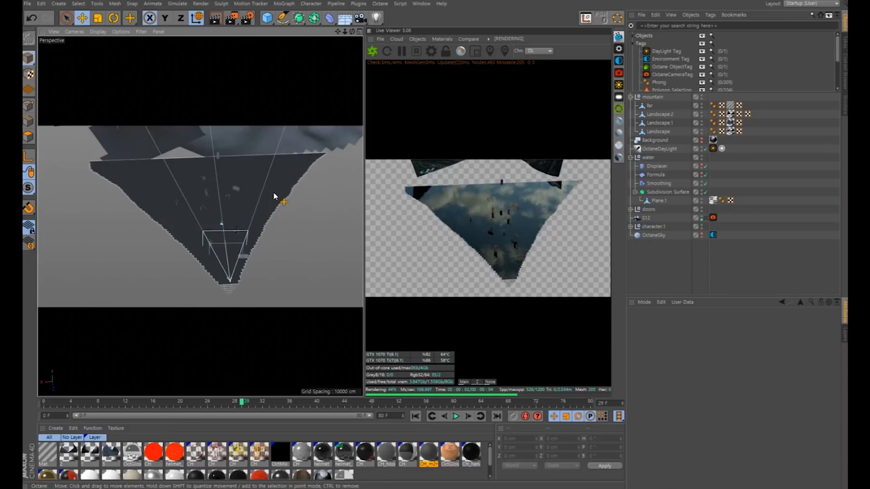
{"action": "scroll", "coordinate": [273, 192], "scroll_direction": "up", "scroll_amount": 5}
Show the viewport shading with lines, inspect the water plane's dense mesh up close, and return to the S12 camera view
{"action": "key", "text": "n"}
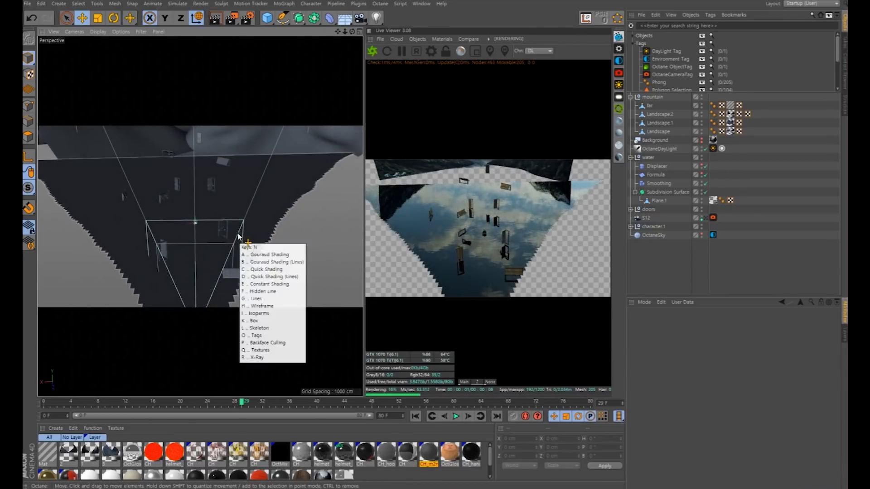
{"action": "scroll", "coordinate": [233, 220], "scroll_direction": "up", "scroll_amount": 3}
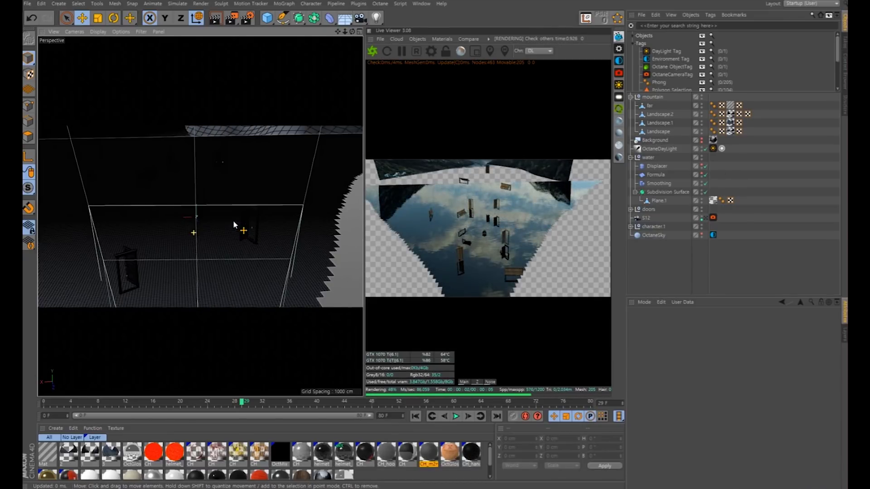
{"action": "scroll", "coordinate": [231, 222], "scroll_direction": "up", "scroll_amount": 3}
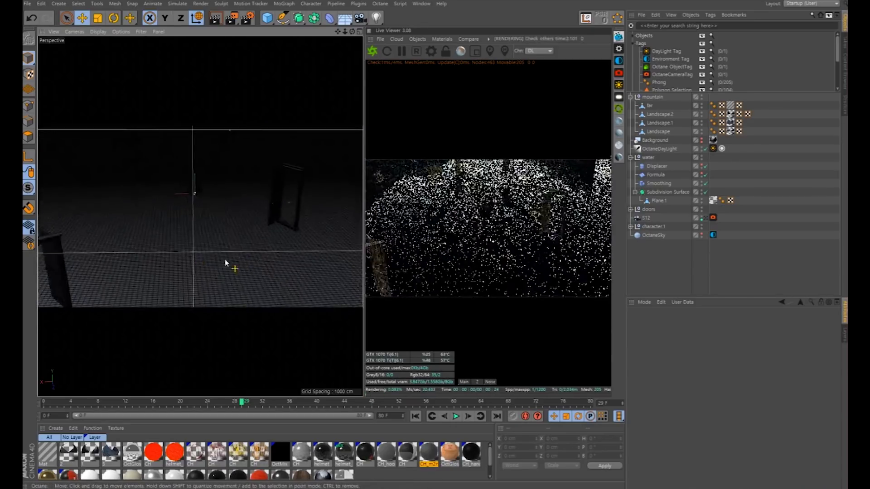
{"action": "left_click_drag", "start_coordinate": [222, 233], "coordinate": [241, 218], "text": "alt"}
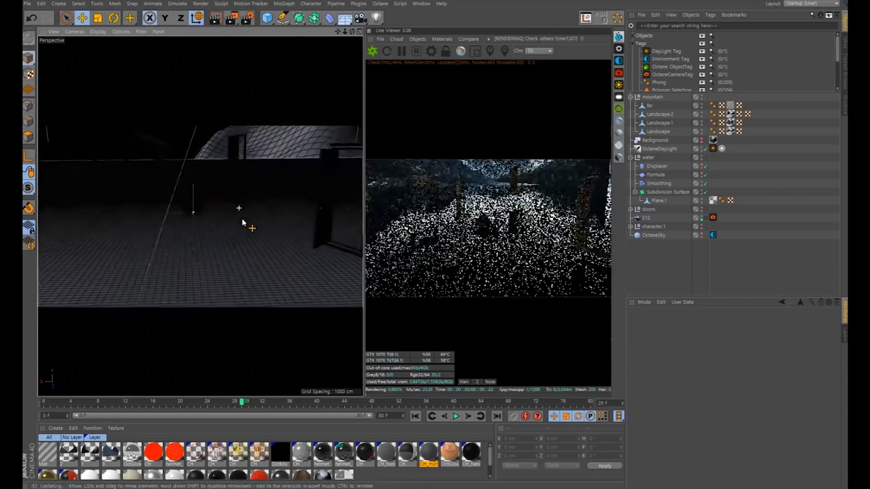
{"action": "key", "text": "ctrl+shift+z"}
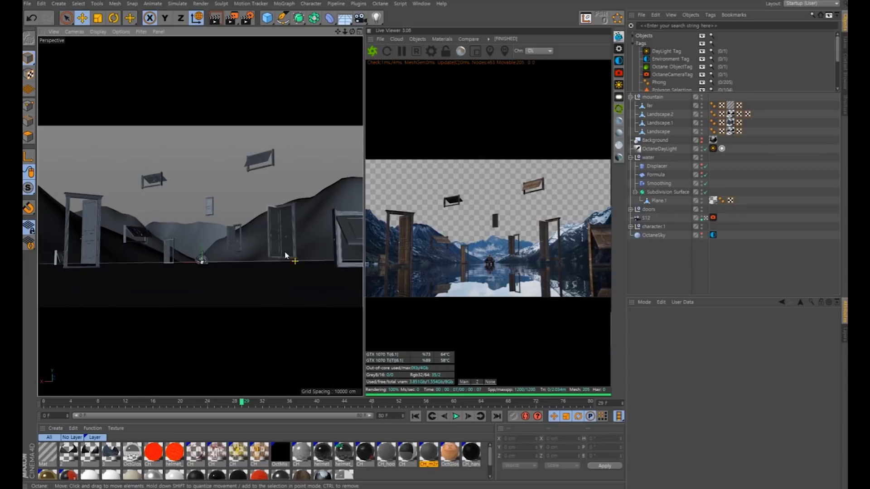
Pick out the Landscape.2 mountain and a door panel in the viewport to inspect them, and clear the selection
{"action": "left_click", "coordinate": [323, 226]}
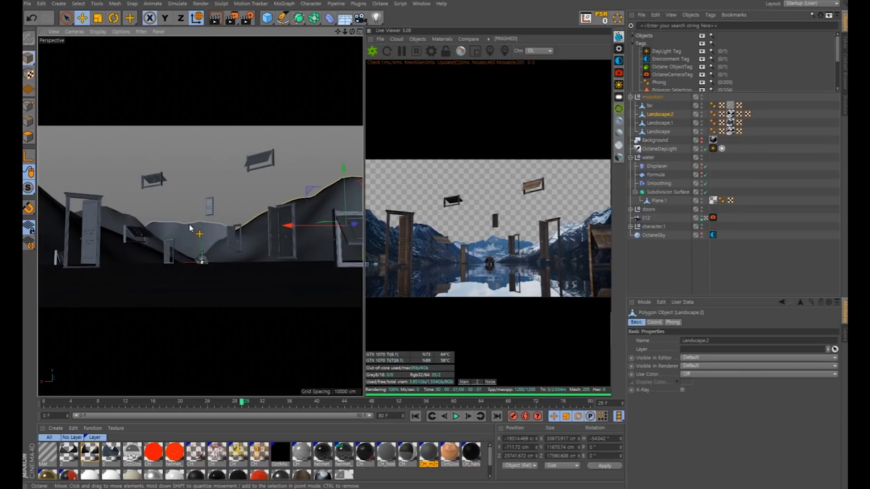
{"action": "left_click", "coordinate": [275, 232]}
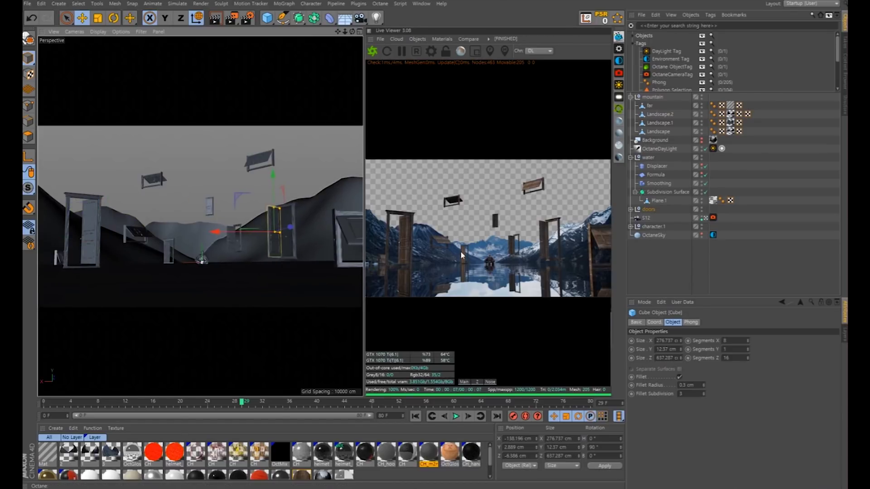
{"action": "left_click", "coordinate": [752, 213]}
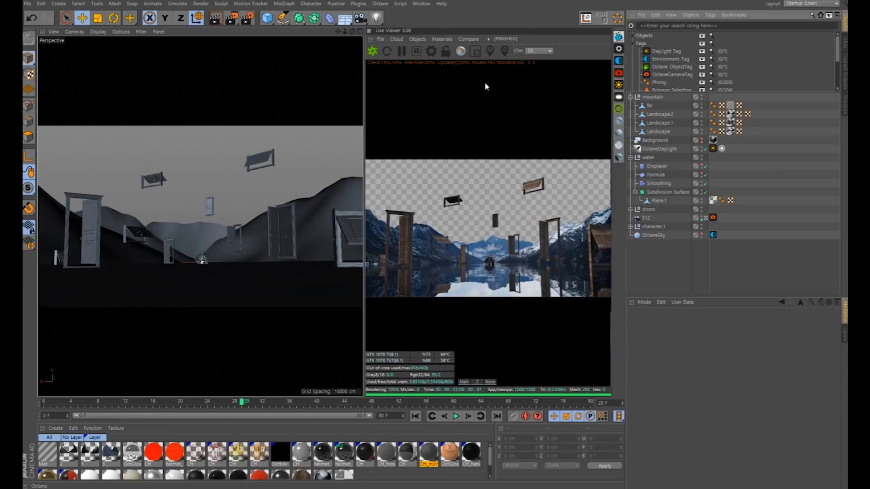
Select the water plane and create a new Octane Specular material
{"action": "left_click", "coordinate": [235, 356]}
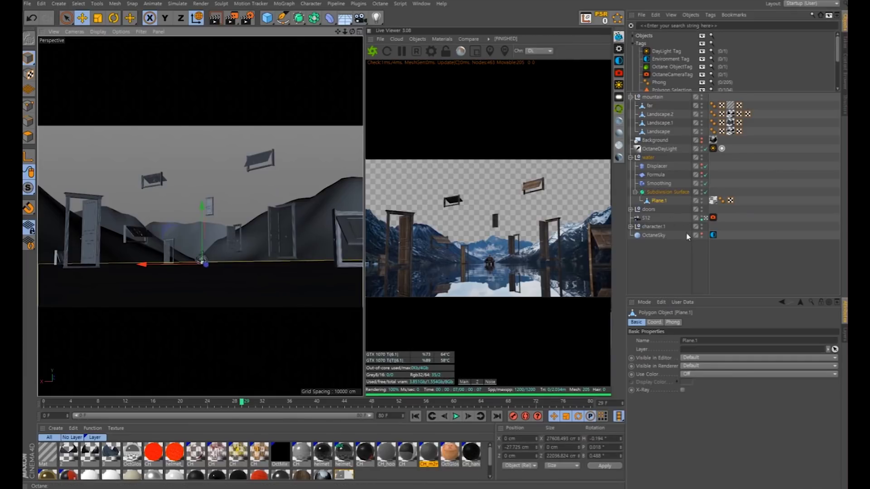
{"action": "left_click", "coordinate": [618, 145]}
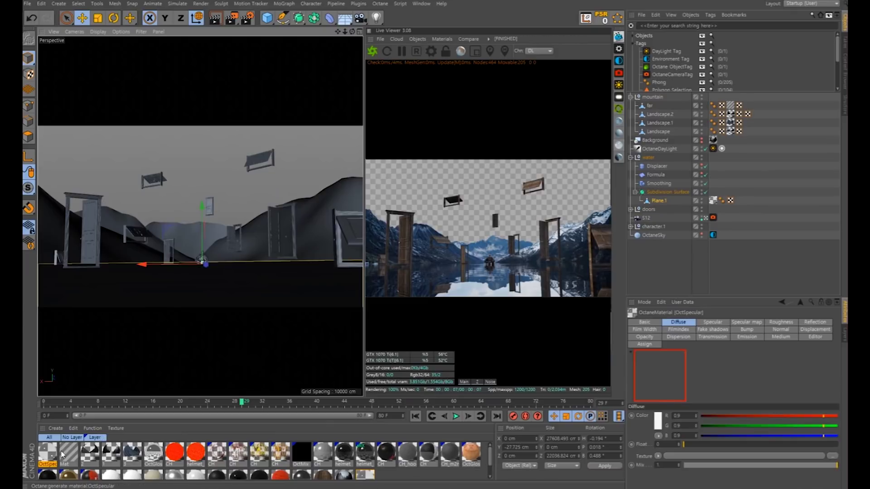
{"action": "mouse_move", "coordinate": [51, 459]}
{"action": "left_mouse_down"}
{"action": "mouse_move", "coordinate": [468, 329]}
{"action": "mouse_move", "coordinate": [48, 458]}
{"action": "left_mouse_up"}
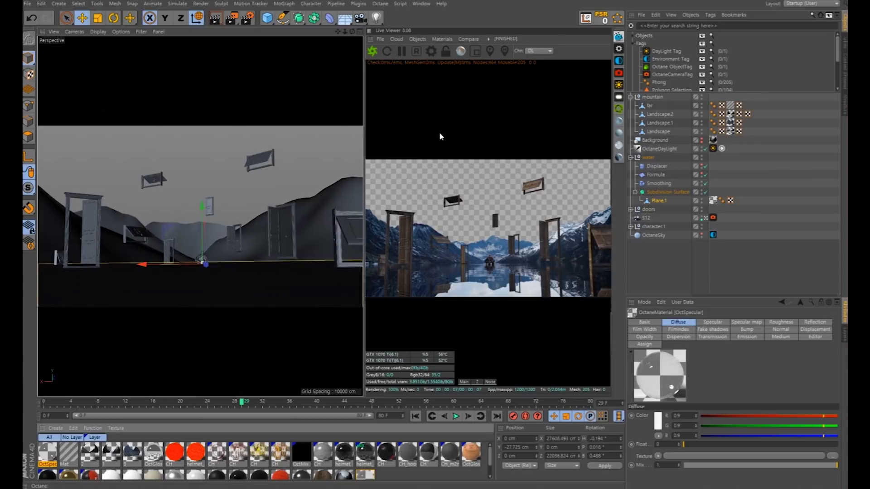
Lock the Live Viewer's render resolution to examine the water reflections around the character at full size, and unlock it again
{"action": "left_click", "coordinate": [445, 55]}
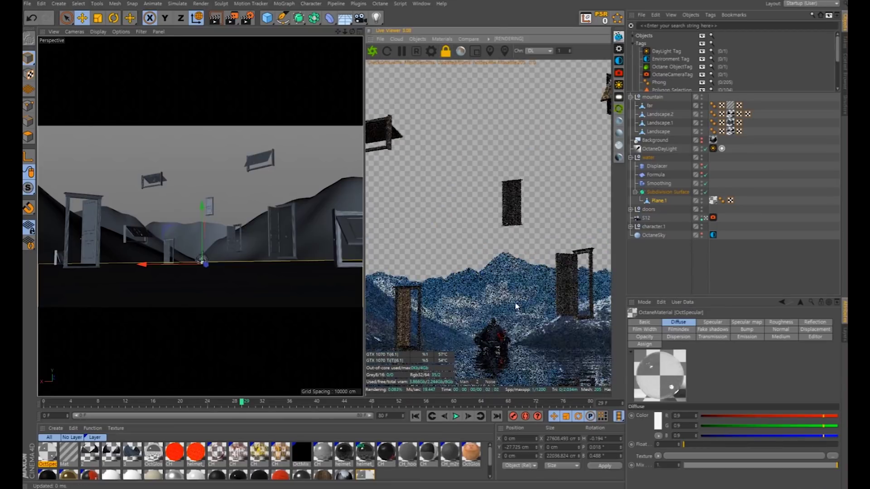
{"action": "left_click_drag", "start_coordinate": [516, 324], "coordinate": [516, 296]}
{"action": "middle_click_drag", "start_coordinate": [516, 299], "coordinate": [516, 210]}
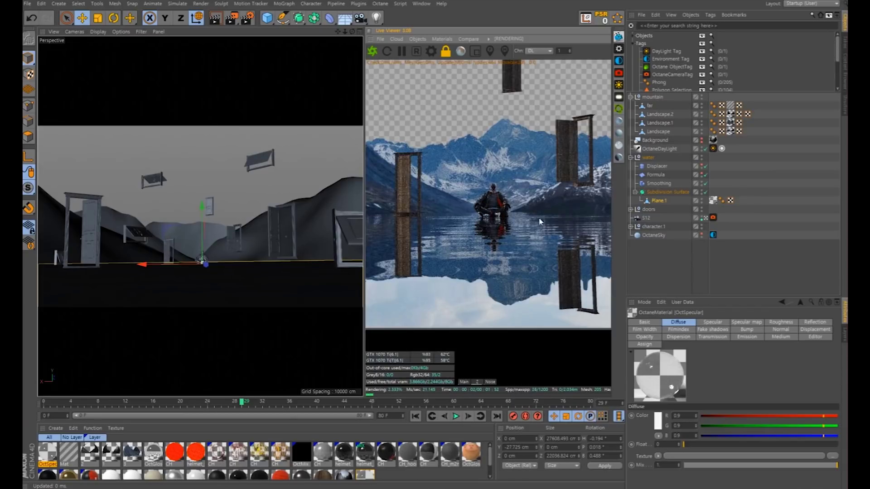
{"action": "left_click", "coordinate": [446, 51]}
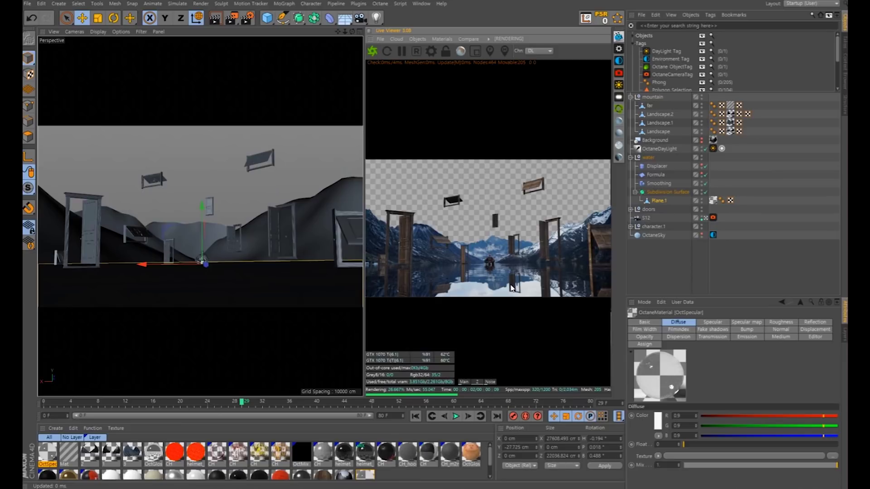
{"action": "left_click", "coordinate": [782, 232]}
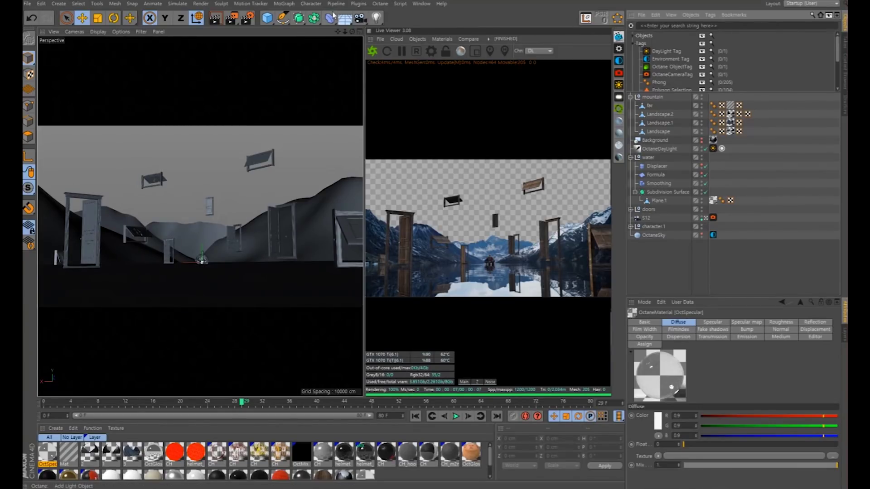
{"action": "left_click", "coordinate": [422, 3]}
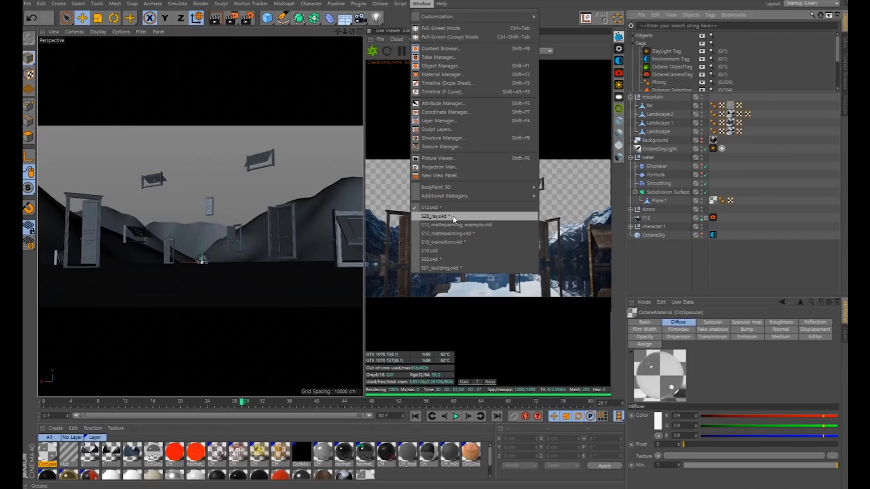
{"action": "left_click", "coordinate": [435, 207]}
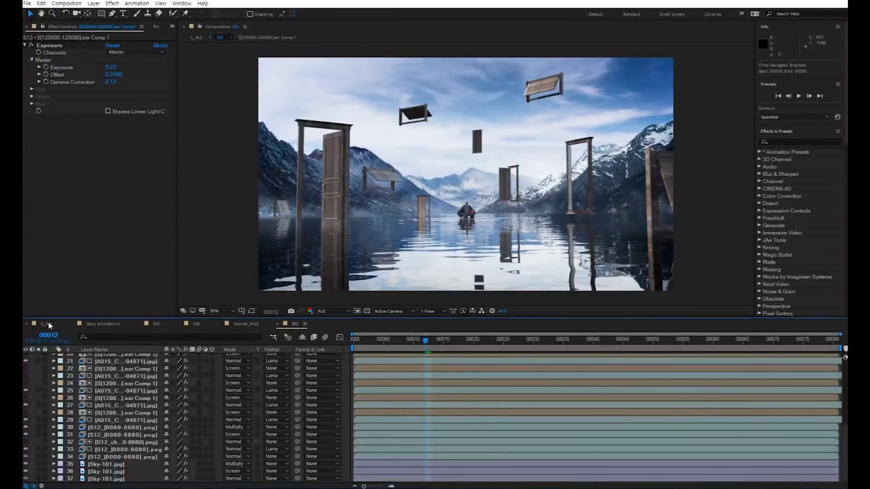
In After Effects, look through the open compositions, select the S28 layer in S_ALL and preview that attic shot on the timeline
{"action": "left_click", "coordinate": [155, 324]}
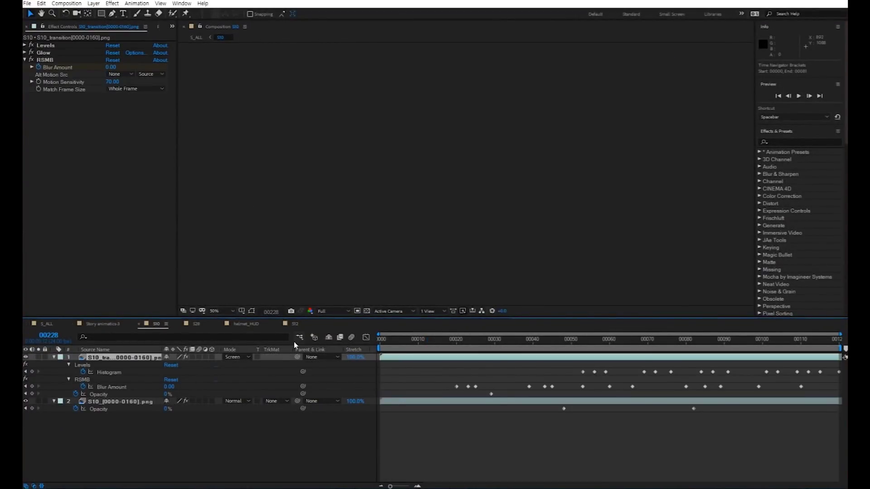
{"action": "left_click", "coordinate": [195, 324]}
{"action": "left_click", "coordinate": [99, 325]}
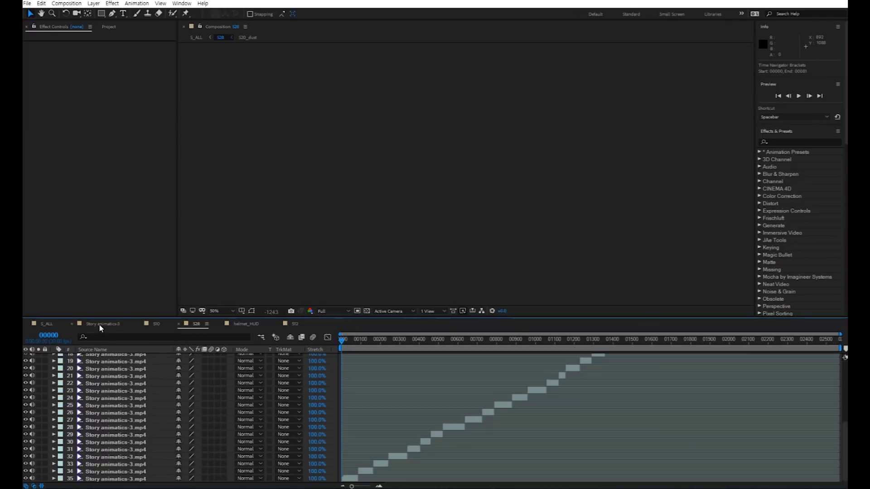
{"action": "left_click", "coordinate": [44, 323]}
{"action": "scroll", "coordinate": [562, 392], "scroll_direction": "down", "scroll_amount": 4}
{"action": "left_click", "coordinate": [143, 468]}
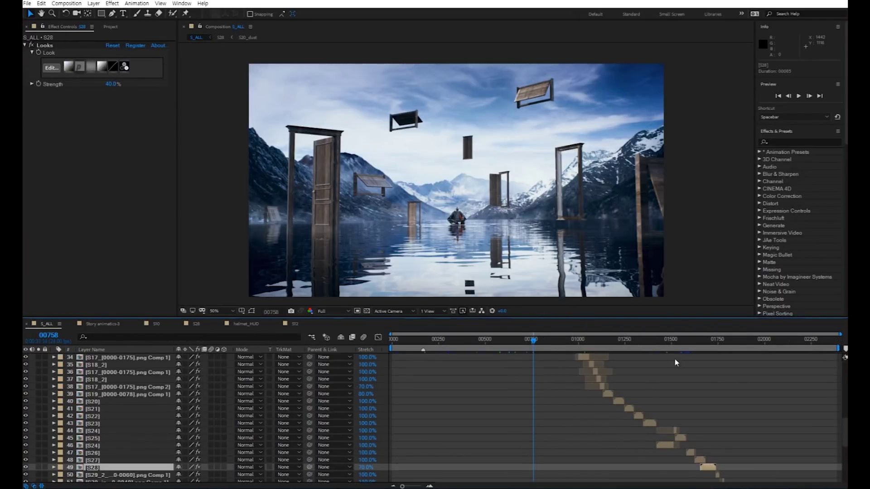
{"action": "left_click_drag", "start_coordinate": [687, 346], "coordinate": [710, 348]}
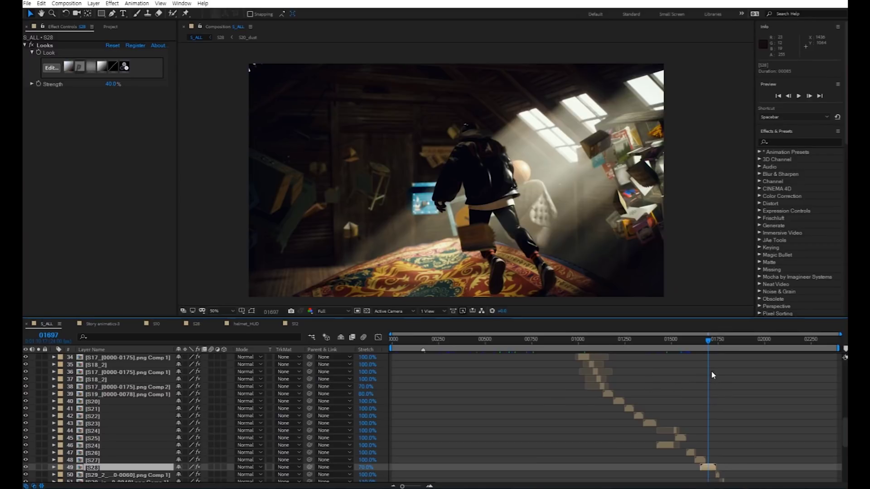
{"action": "left_click", "coordinate": [713, 341]}
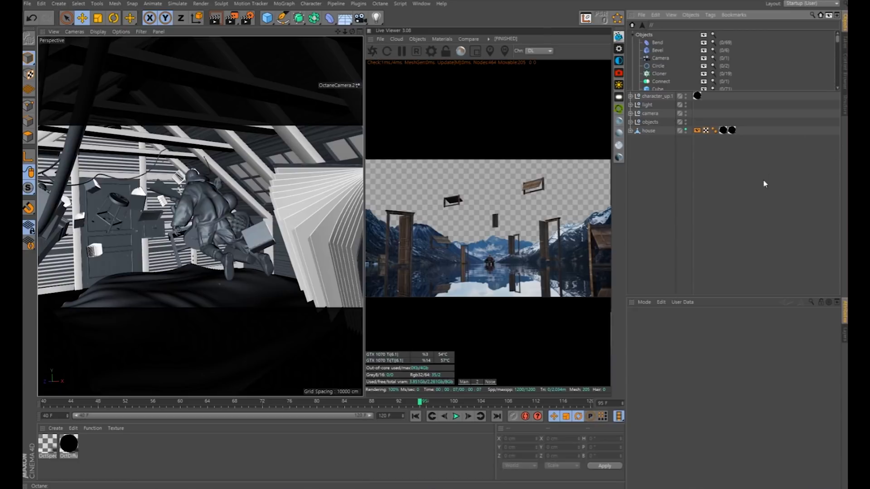
Back in Cinema 4D's S28 attic scene, inspect the black OctDiffuse material and the objects group
{"action": "double_click", "coordinate": [73, 447]}
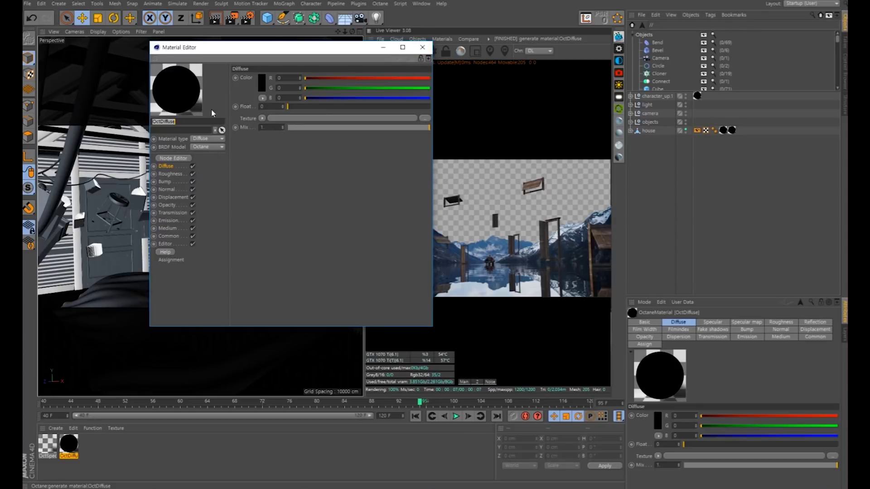
{"action": "left_click", "coordinate": [423, 47]}
{"action": "left_click", "coordinate": [632, 123]}
{"action": "left_click", "coordinate": [632, 122]}
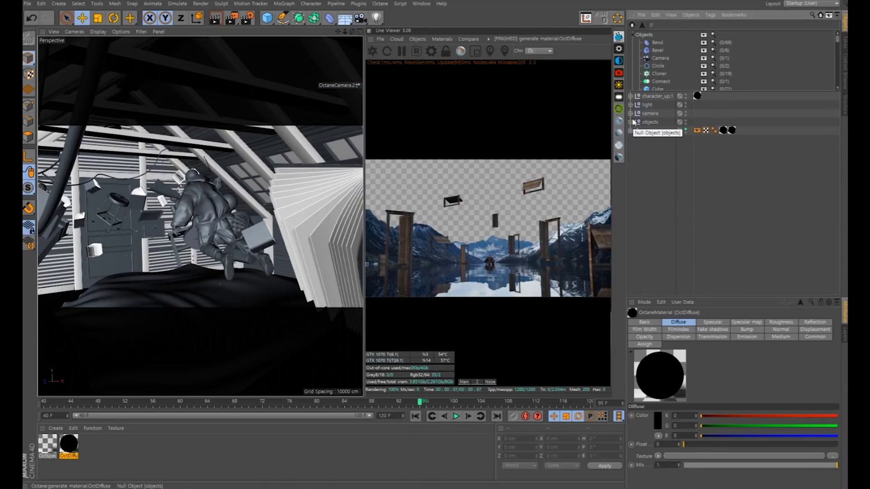
Start the Octane live render of the attic scene, expand the camera group and leave OctaneCamera.2 to view the house from outside
{"action": "left_click", "coordinate": [373, 52]}
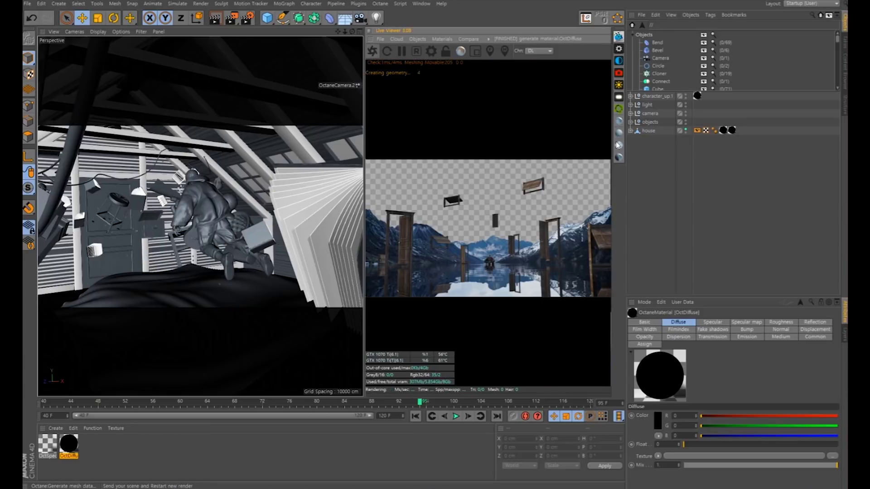
{"action": "left_click", "coordinate": [630, 114]}
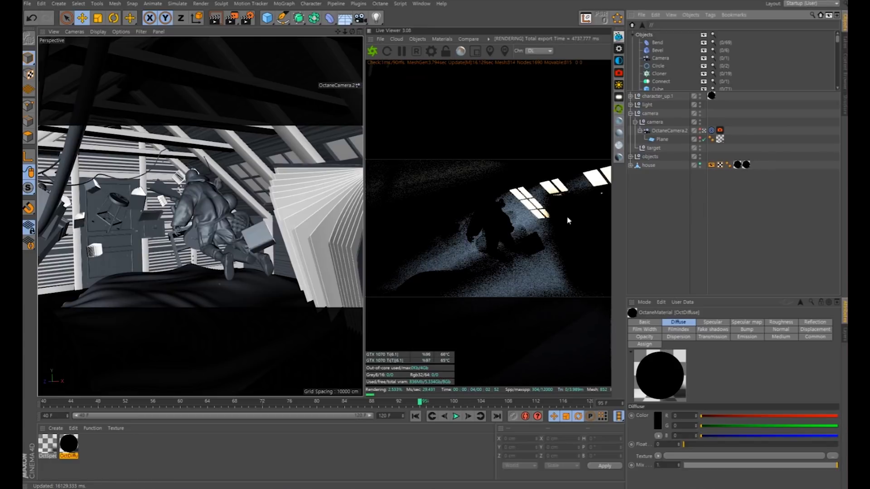
{"action": "left_click", "coordinate": [704, 130]}
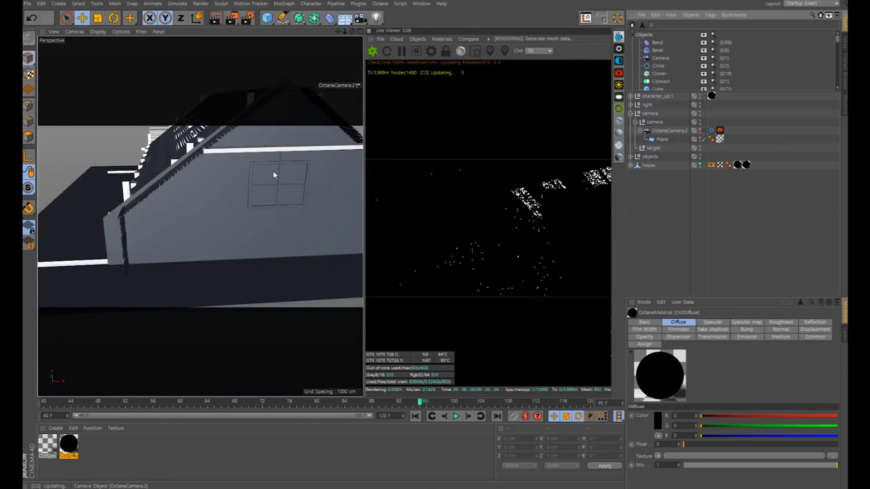
{"action": "scroll", "coordinate": [282, 172], "scroll_direction": "up", "scroll_amount": 10}
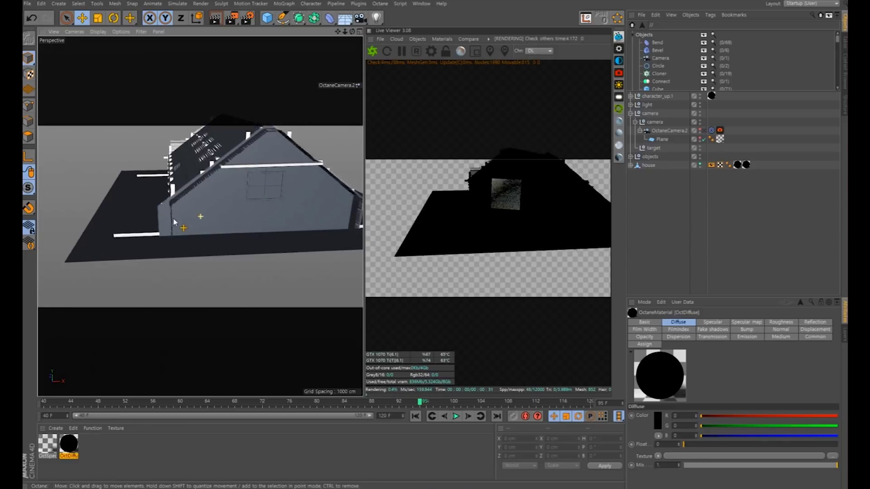
Turn off the Alpha channel option in the Octane kernel settings and close them
{"action": "left_click", "coordinate": [431, 50]}
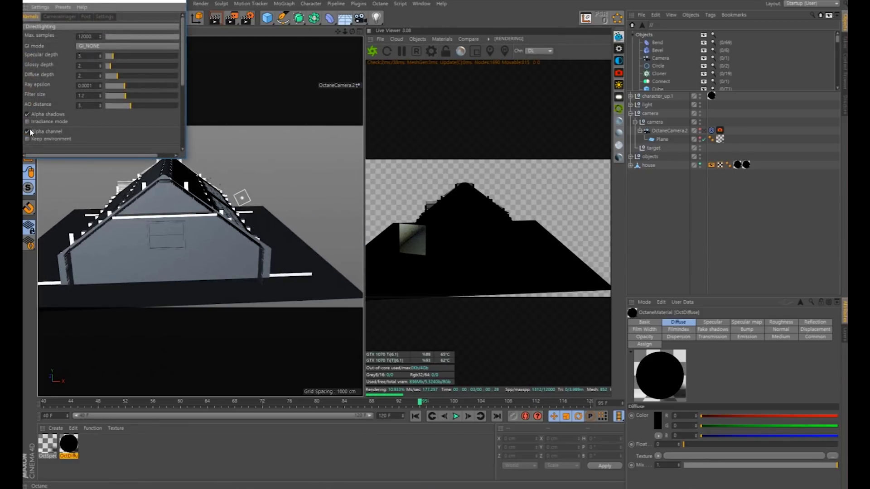
{"action": "left_click", "coordinate": [28, 131]}
{"action": "left_click", "coordinate": [28, 131]}
{"action": "left_click", "coordinate": [27, 131]}
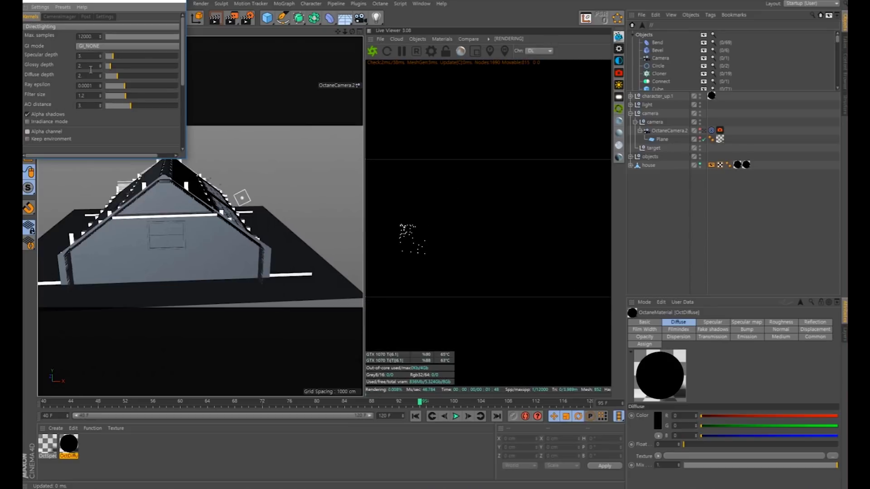
{"action": "left_click", "coordinate": [175, 2]}
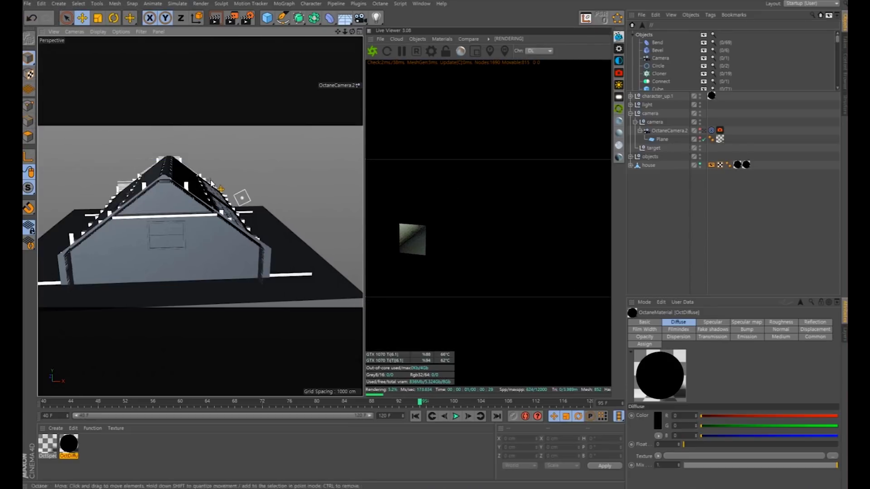
View the house from another outside angle, return to the OctaneCamera.2 view and expand the light group
{"action": "left_click_drag", "start_coordinate": [210, 189], "coordinate": [178, 219], "text": "alt"}
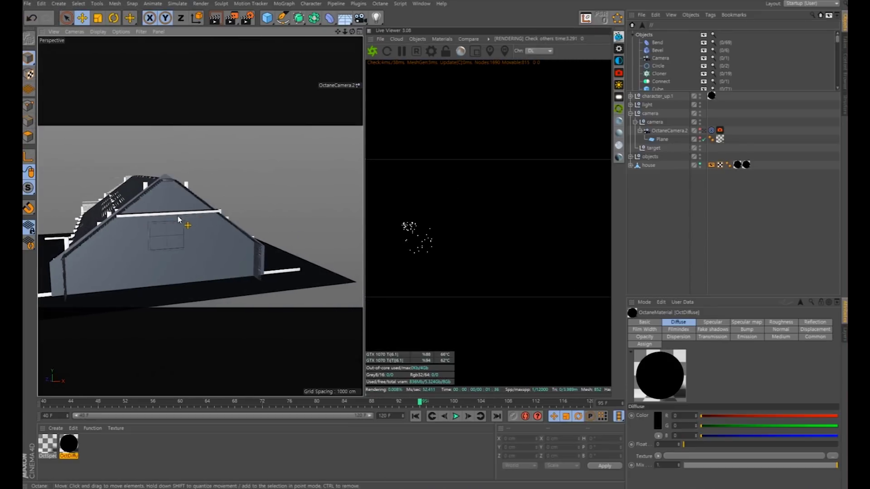
{"action": "left_click", "coordinate": [698, 131]}
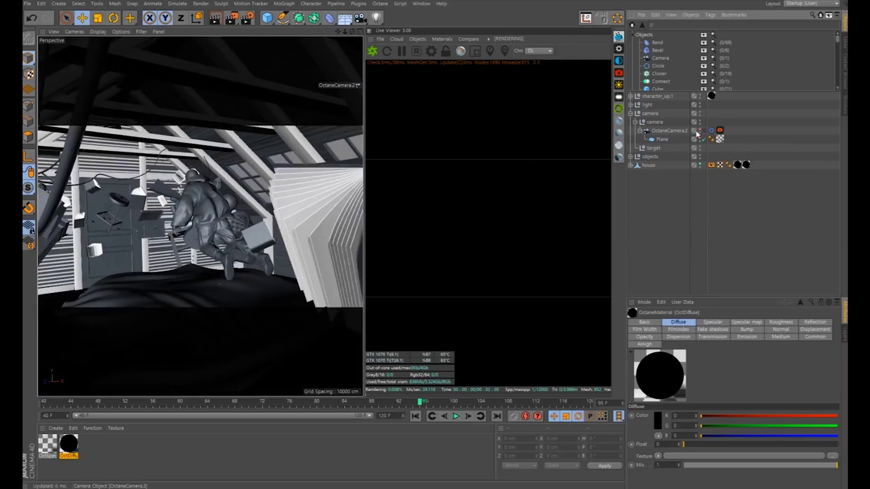
{"action": "left_click", "coordinate": [631, 105]}
{"action": "left_click", "coordinate": [647, 104]}
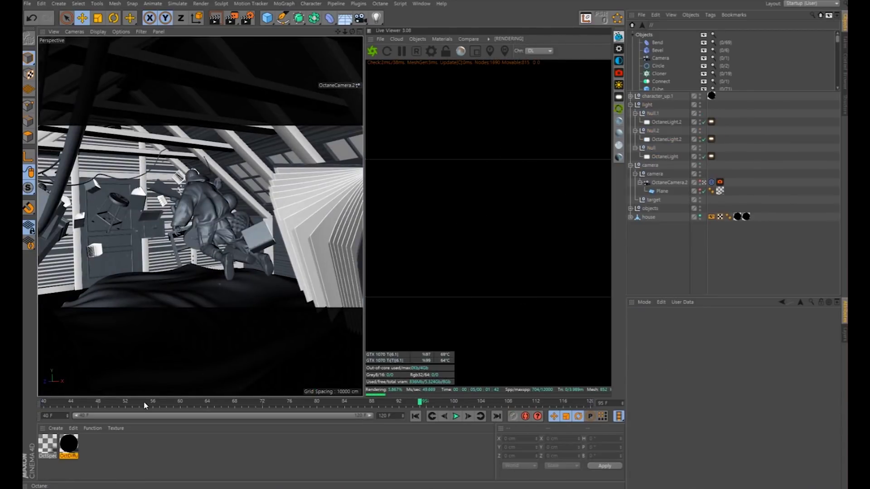
Go to frame 60 and choose GI_NONE as the GI mode in the Octane kernel settings
{"action": "left_click", "coordinate": [141, 402]}
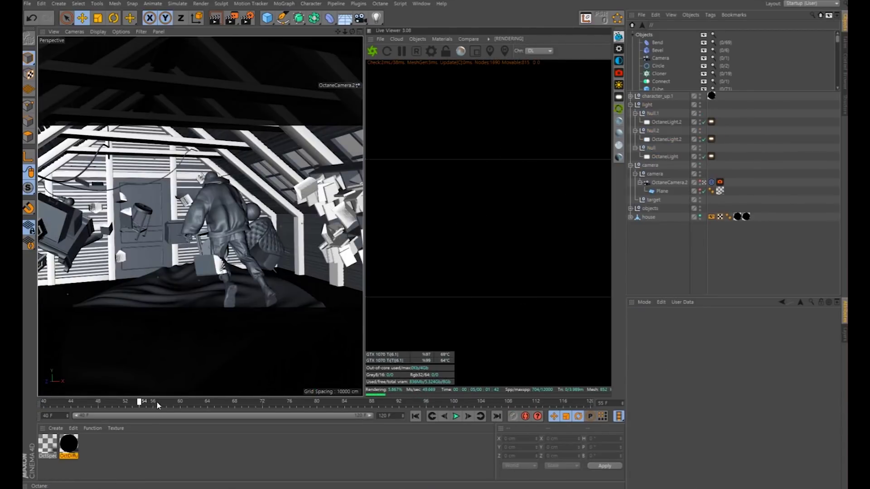
{"action": "left_click", "coordinate": [181, 401]}
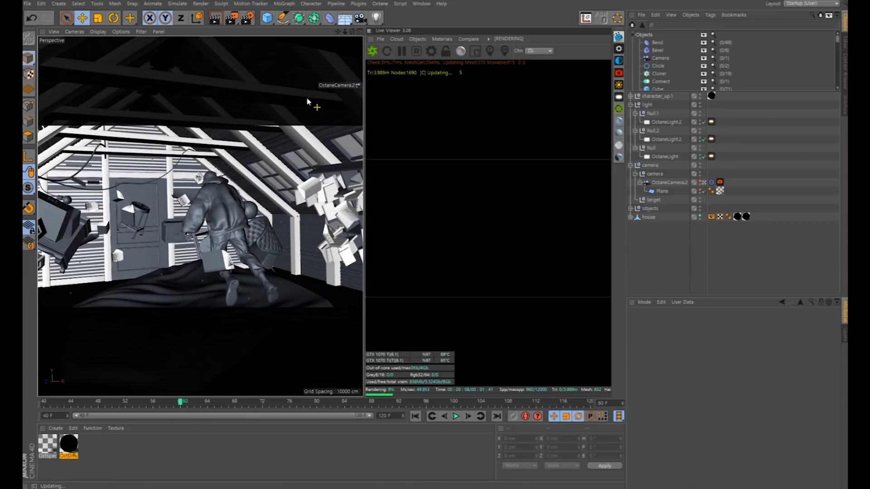
{"action": "left_click", "coordinate": [431, 51]}
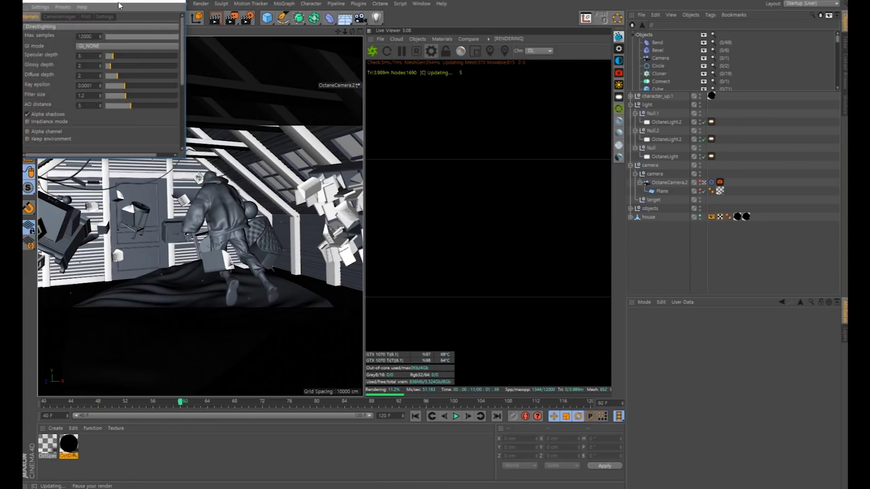
{"action": "left_click_drag", "start_coordinate": [295, 95], "coordinate": [200, 33]}
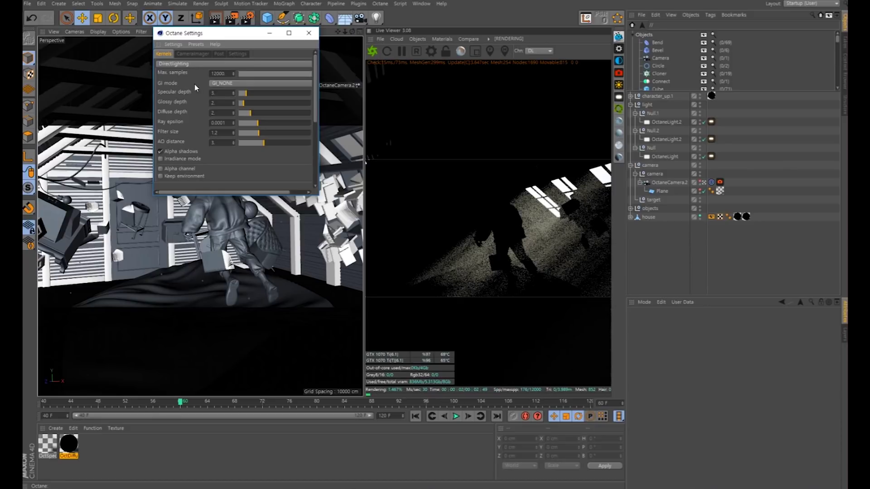
{"action": "left_click", "coordinate": [222, 85]}
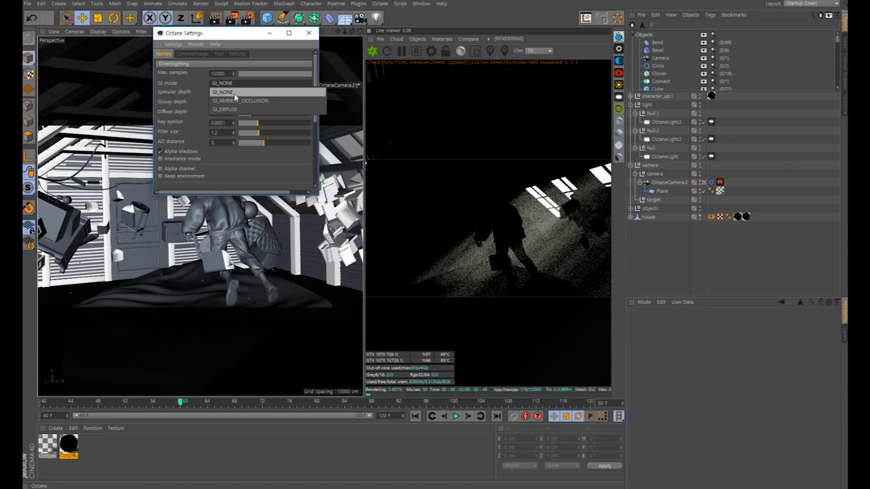
{"action": "left_click", "coordinate": [234, 94]}
{"action": "left_click", "coordinate": [227, 104]}
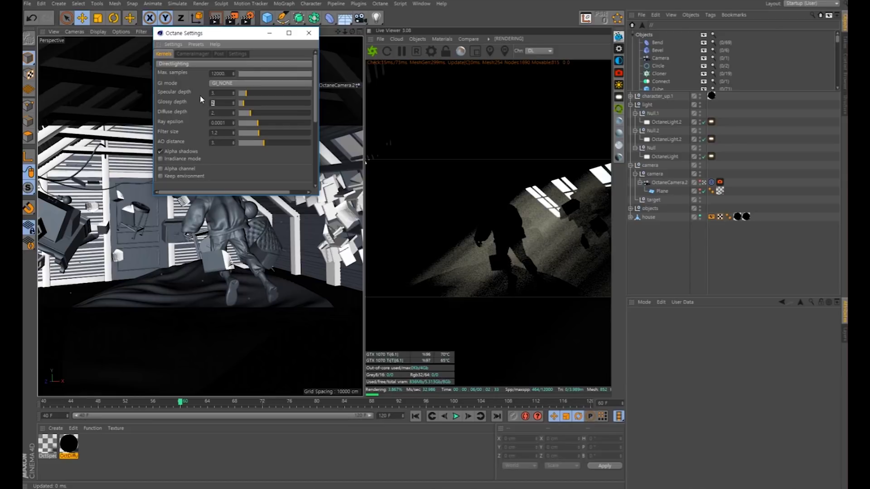
Set the Glossy depth to 1 in the Octane kernel settings
{"action": "type", "text": "1"}
{"action": "key", "text": "Return"}
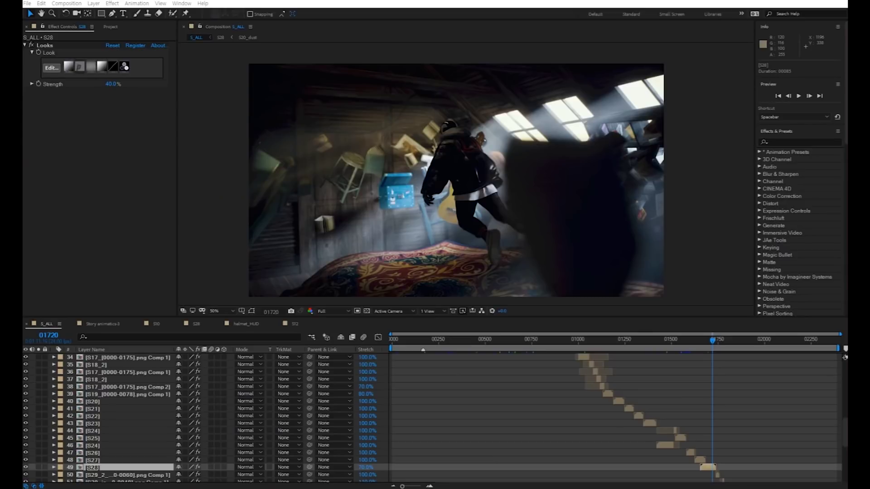
Switch to After Effects, open the S28 composition from S_ALL and select the S20_dust layer directly above the ray renders
{"action": "scroll", "coordinate": [678, 415], "scroll_direction": "down", "scroll_amount": 2}
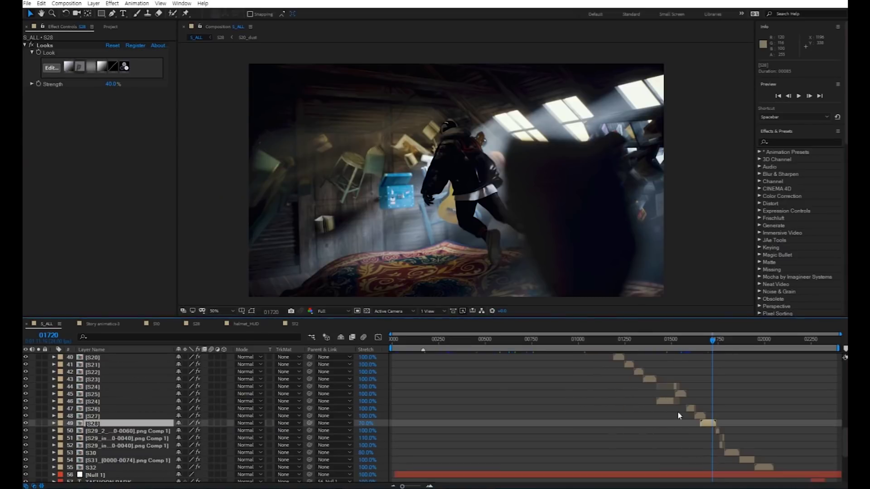
{"action": "double_click", "coordinate": [708, 425]}
{"action": "left_click", "coordinate": [118, 460]}
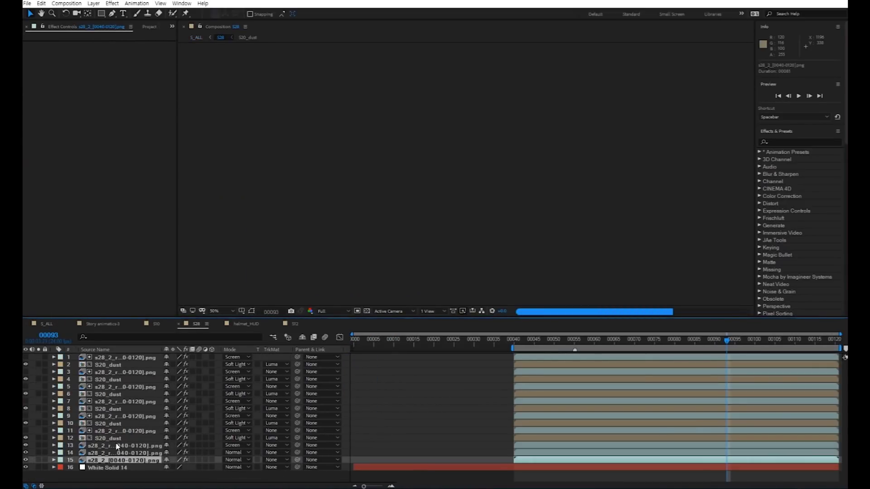
{"action": "left_click", "coordinate": [115, 441]}
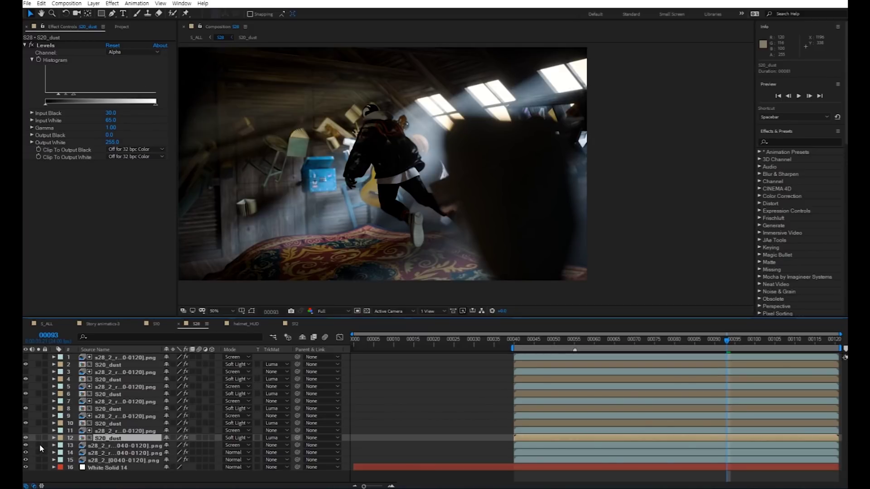
Solo the base attic render and the two light-ray layers in turn, moving to frame 81 to view the rays
{"action": "left_click", "coordinate": [38, 460]}
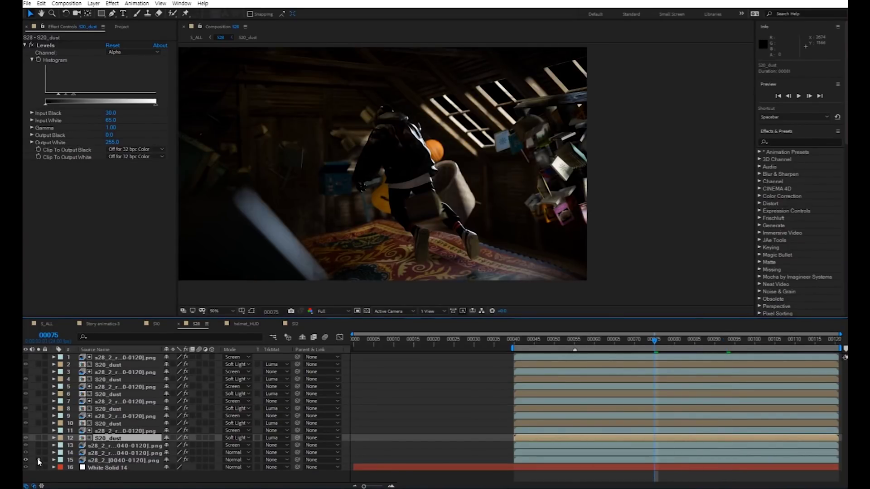
{"action": "left_click", "coordinate": [38, 460]}
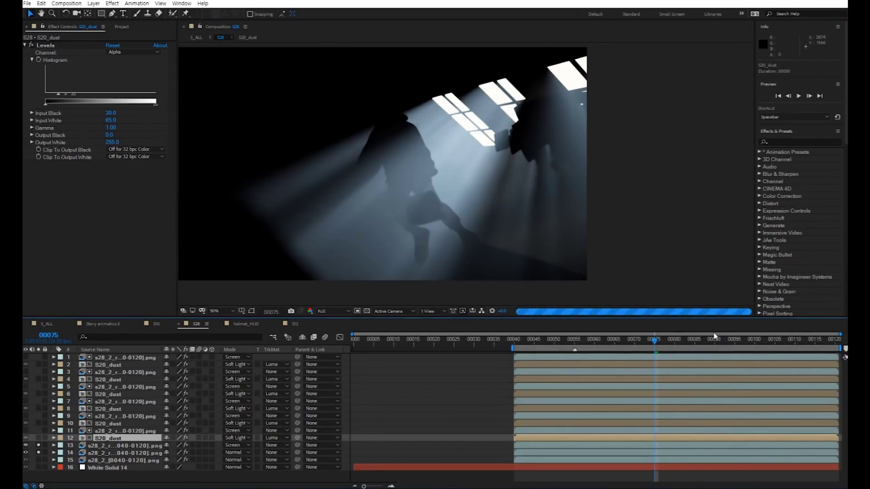
{"action": "left_click", "coordinate": [679, 343]}
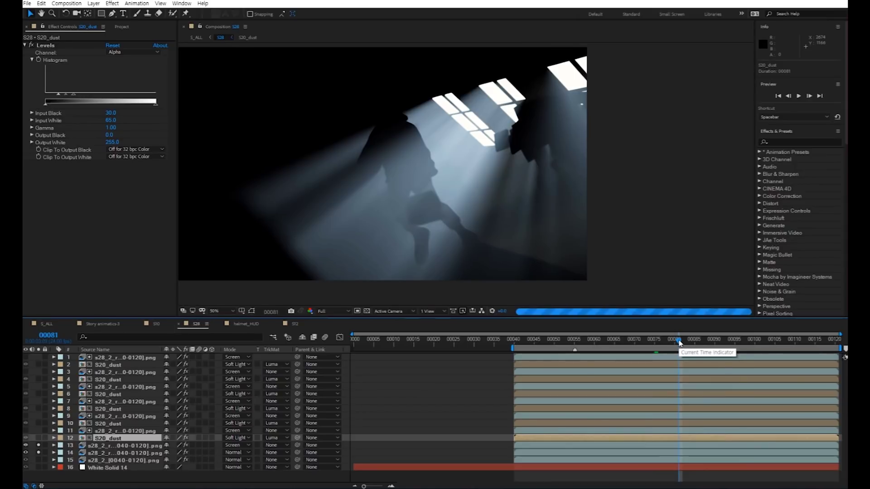
Select the upper light-ray layer, collapse its Levels and Curves effects, and check the rays at frames 90 and 81
{"action": "left_click", "coordinate": [665, 445]}
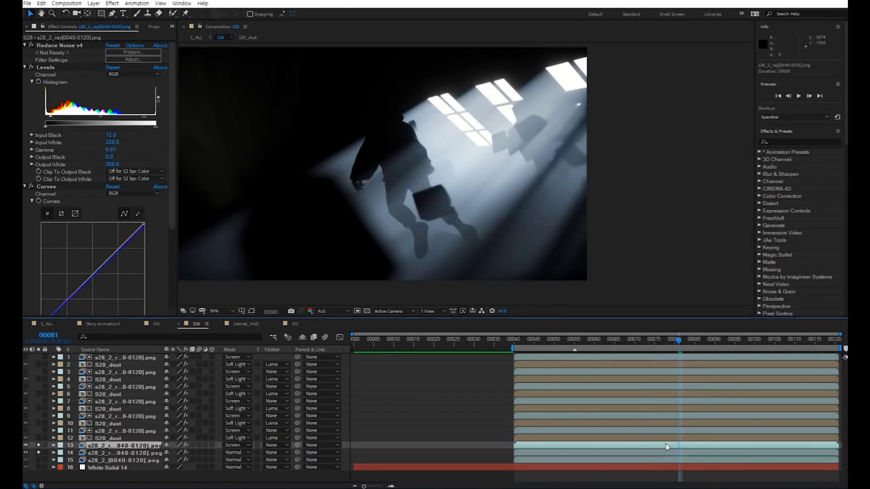
{"action": "left_click", "coordinate": [24, 67]}
{"action": "left_click", "coordinate": [25, 75]}
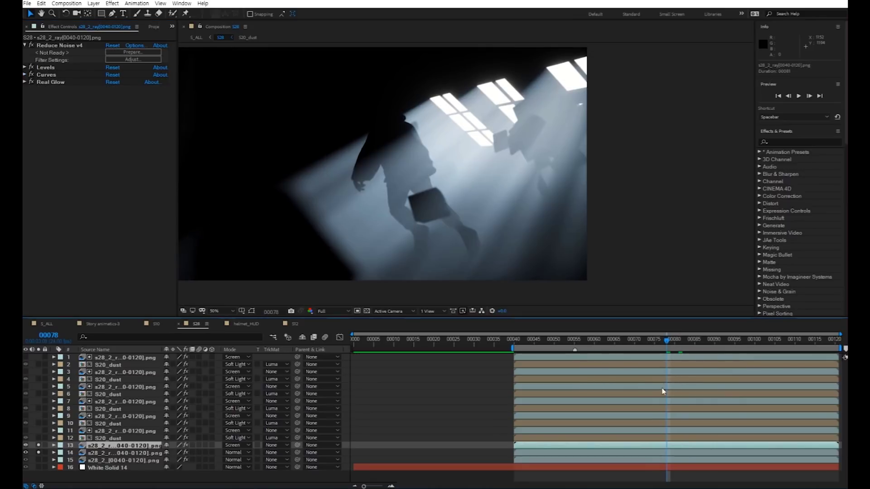
{"action": "left_click", "coordinate": [718, 343]}
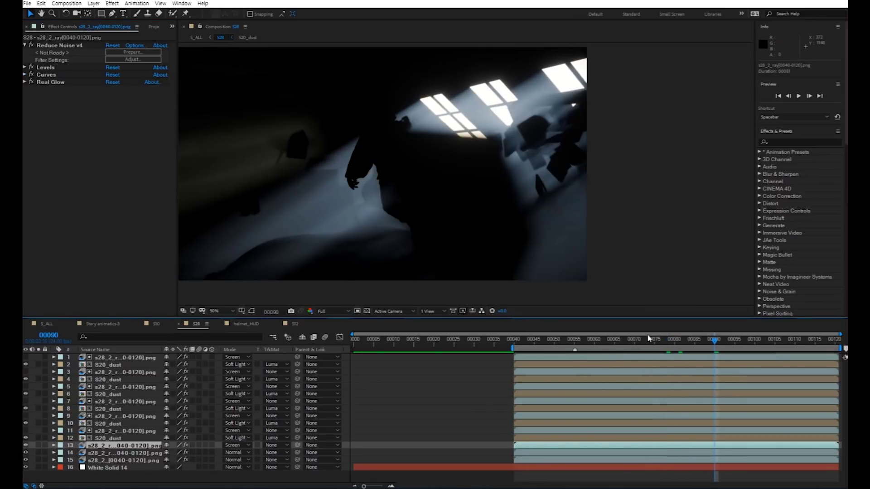
{"action": "left_click", "coordinate": [680, 342]}
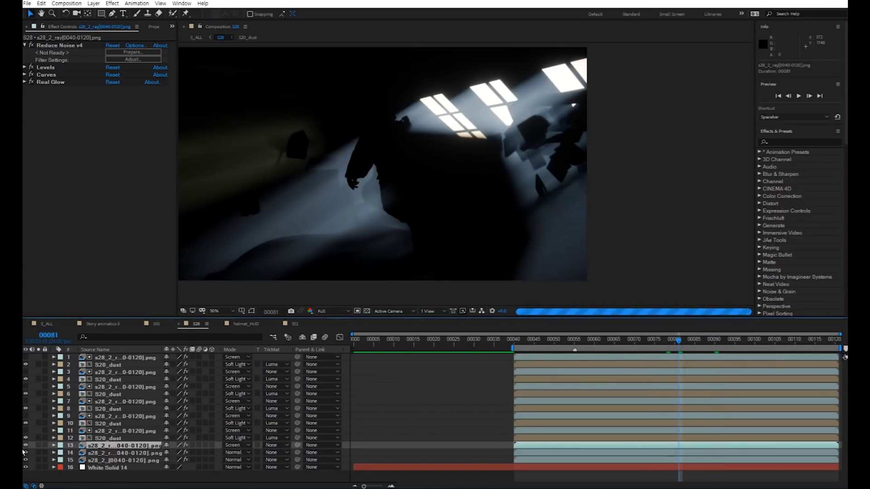
Solo the upper and lower light-ray layers one at a time to compare their contributions at frame 81
{"action": "left_click", "coordinate": [38, 445]}
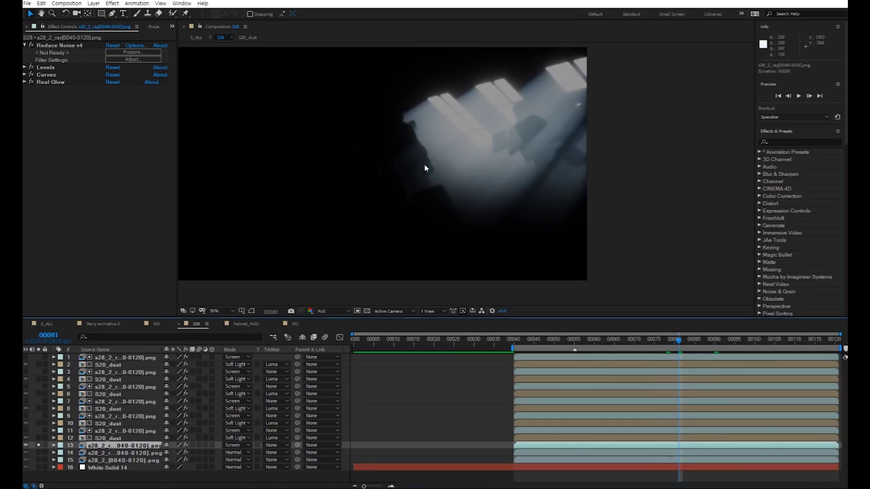
{"action": "left_click", "coordinate": [38, 446]}
{"action": "left_click", "coordinate": [39, 453]}
{"action": "left_click", "coordinate": [39, 453]}
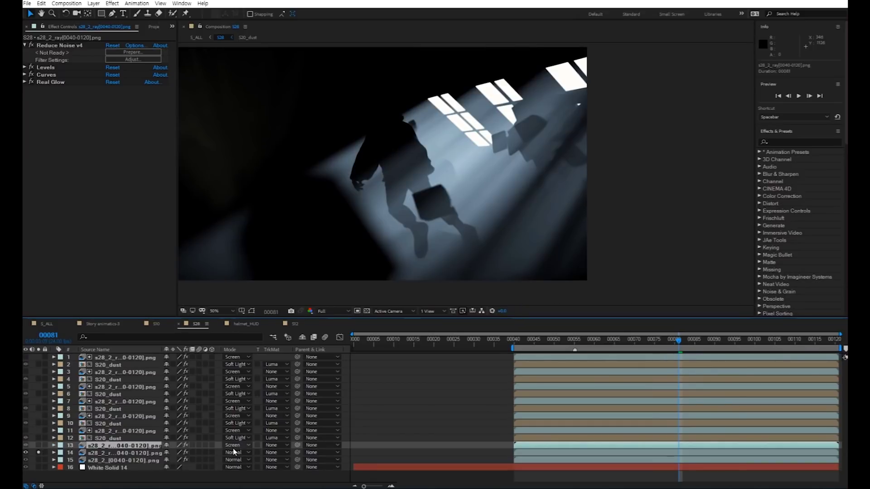
Select the lower light-ray layer and expand its uni.Unmult Legacy effect to inspect the setting
{"action": "left_click", "coordinate": [94, 454]}
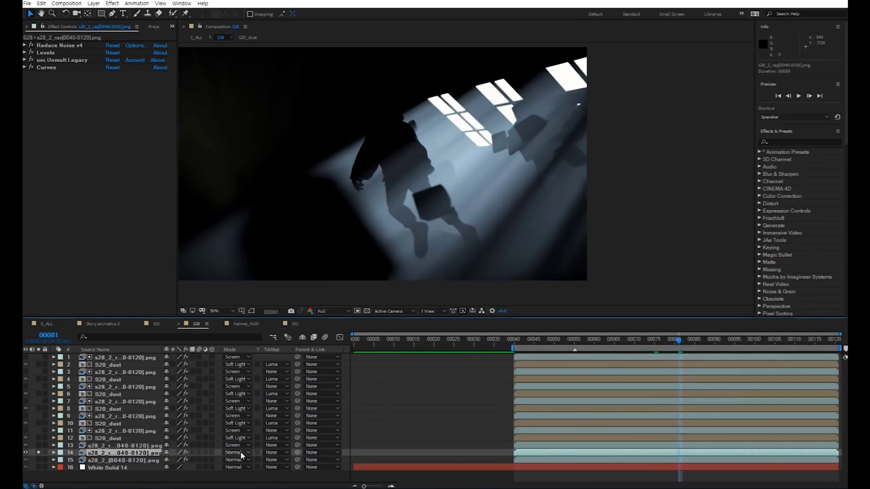
{"action": "left_click", "coordinate": [45, 53]}
{"action": "left_click", "coordinate": [51, 60]}
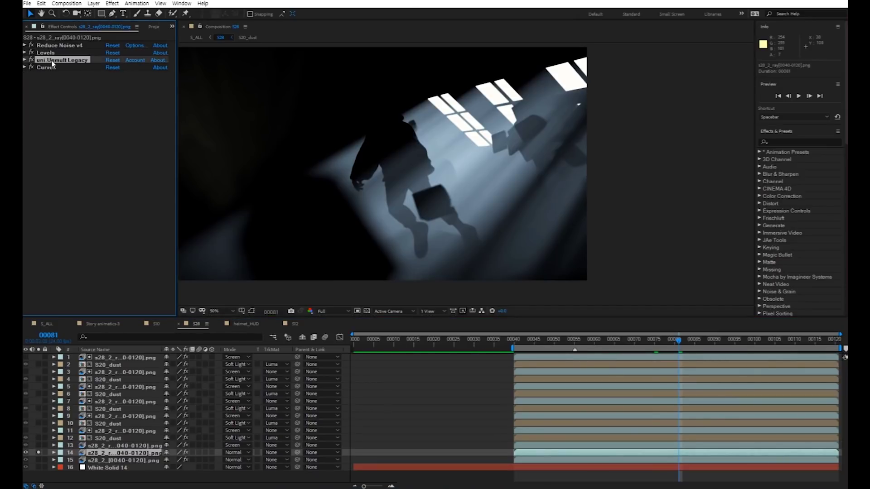
{"action": "left_click", "coordinate": [24, 60]}
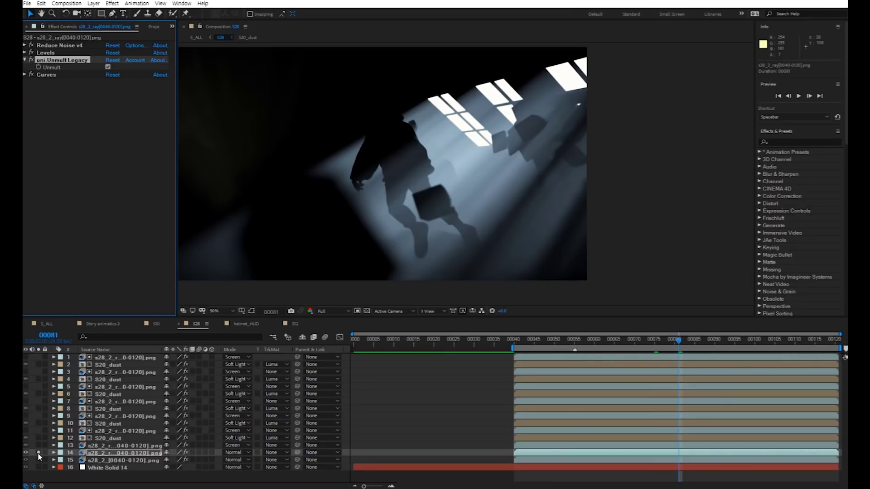
Toggle the transparency grid on and off to check the unmultiplied ray layer's alpha
{"action": "left_click", "coordinate": [367, 311]}
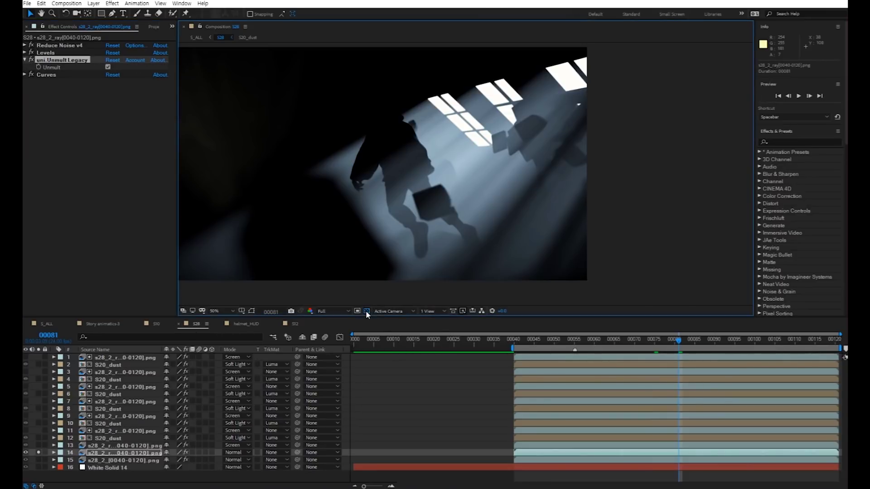
{"action": "left_click", "coordinate": [367, 311]}
{"action": "left_click", "coordinate": [367, 311]}
{"action": "left_click", "coordinate": [366, 311]}
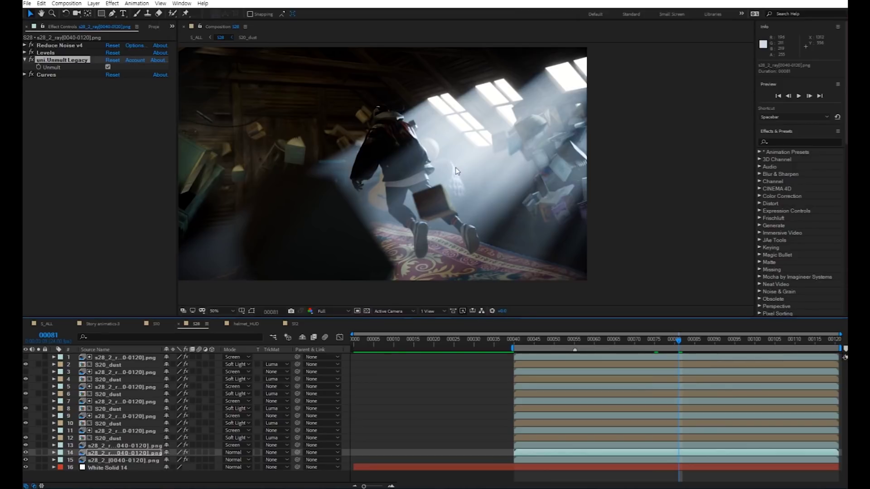
Try the Add and Screen blending modes on the lower light-ray layer at frame 76 and restore Normal
{"action": "left_click", "coordinate": [658, 341]}
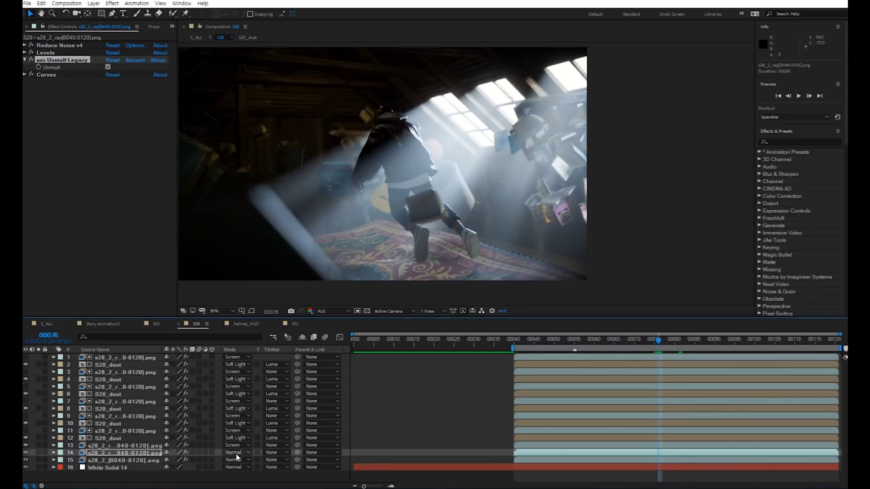
{"action": "left_click", "coordinate": [237, 455]}
{"action": "left_click", "coordinate": [259, 162]}
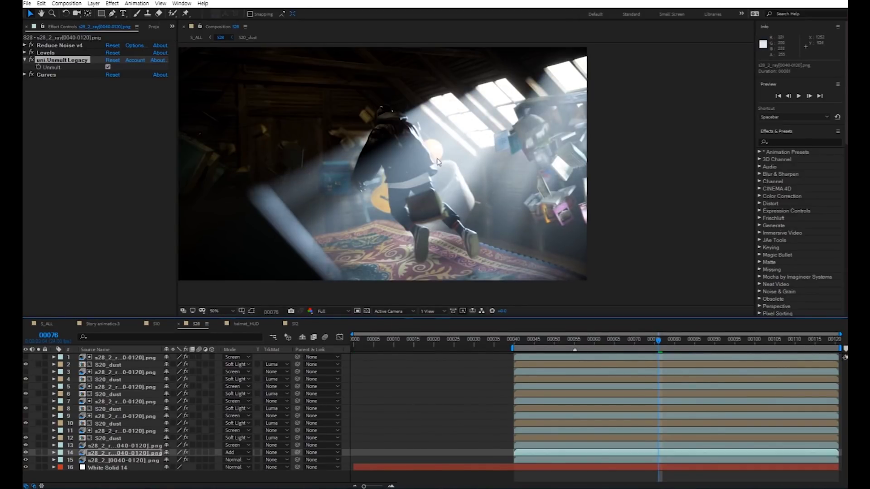
{"action": "key", "text": "ctrl+z"}
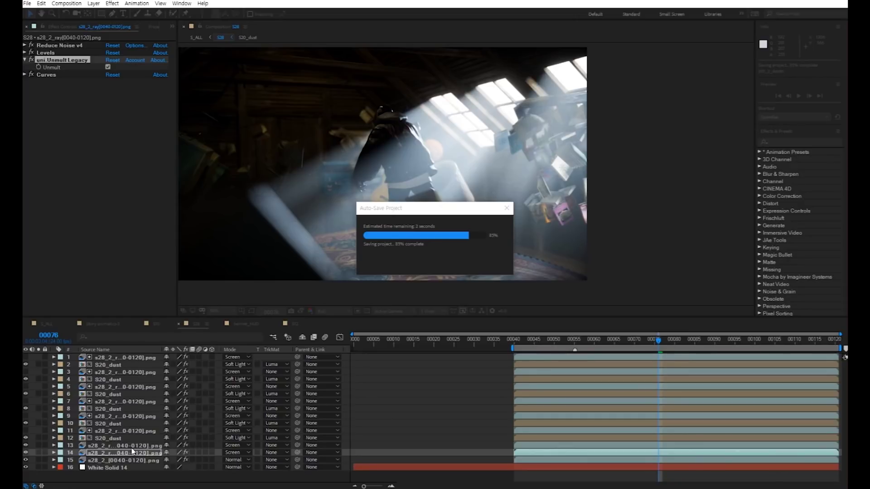
{"action": "left_click", "coordinate": [239, 446]}
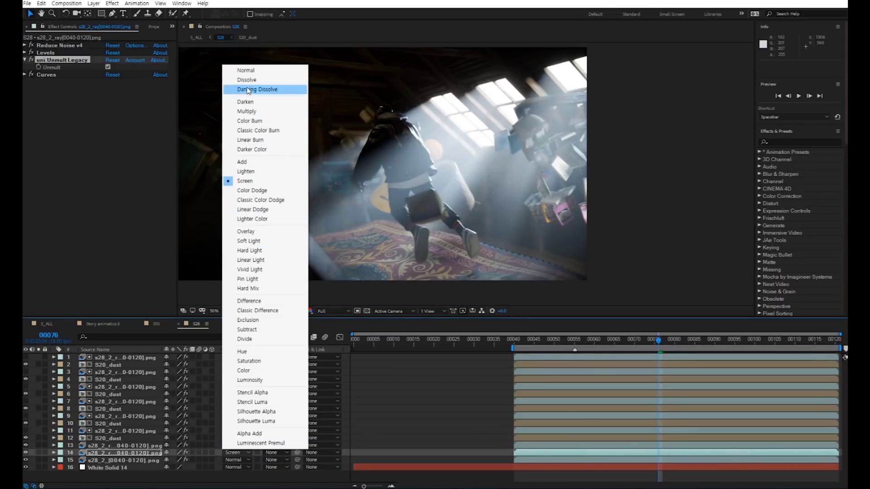
{"action": "left_click", "coordinate": [246, 70]}
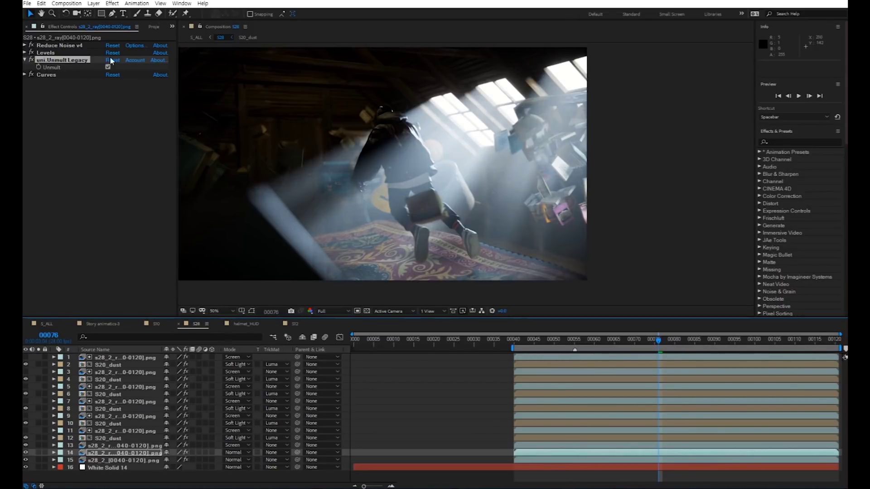
{"action": "left_click", "coordinate": [146, 236]}
Scrub through the S28 composite between frames 76 and 94 to review the light rays, ending at frame 82
{"action": "left_click_drag", "start_coordinate": [682, 346], "coordinate": [709, 344]}
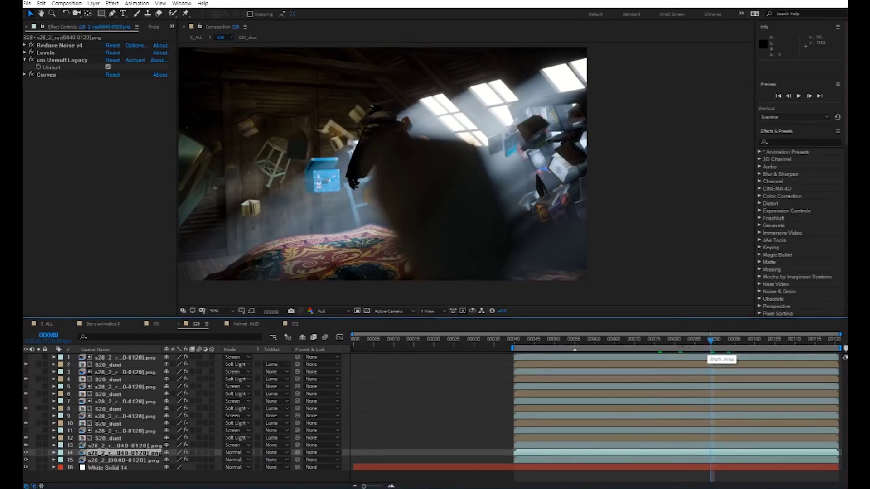
{"action": "left_click_drag", "start_coordinate": [708, 344], "coordinate": [679, 346]}
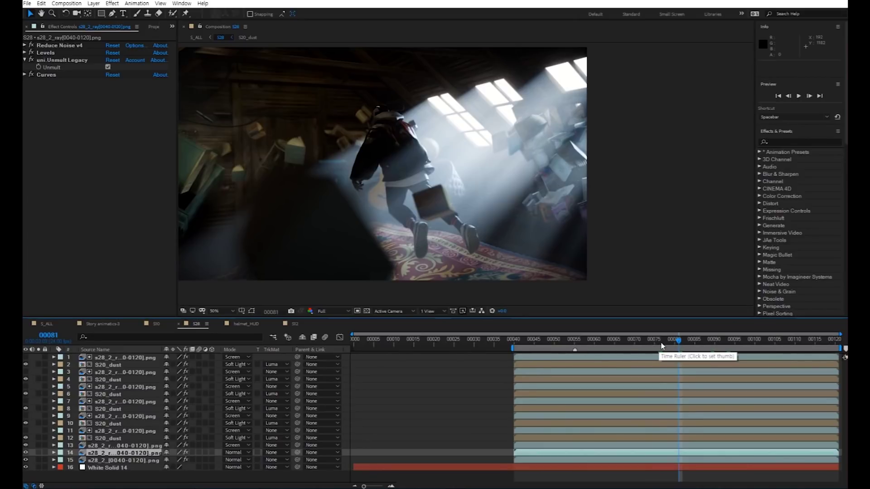
{"action": "left_click", "coordinate": [660, 346]}
{"action": "left_click_drag", "start_coordinate": [660, 346], "coordinate": [689, 347]}
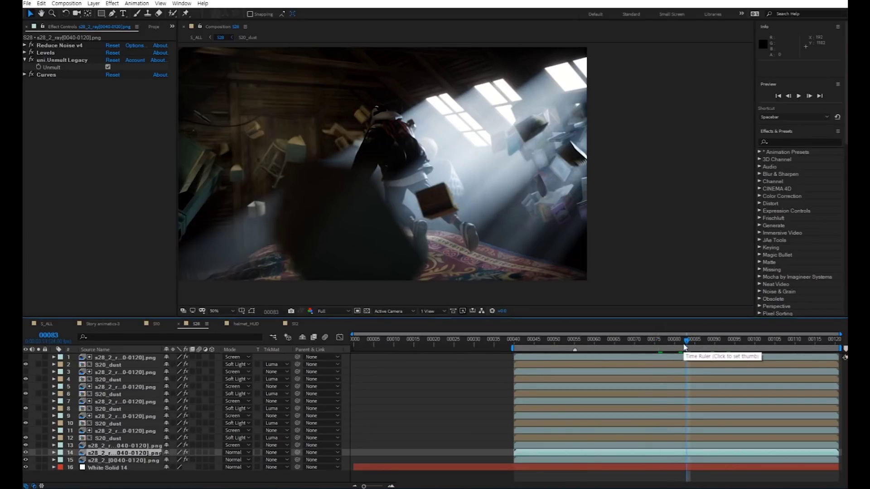
{"action": "left_click", "coordinate": [731, 346]}
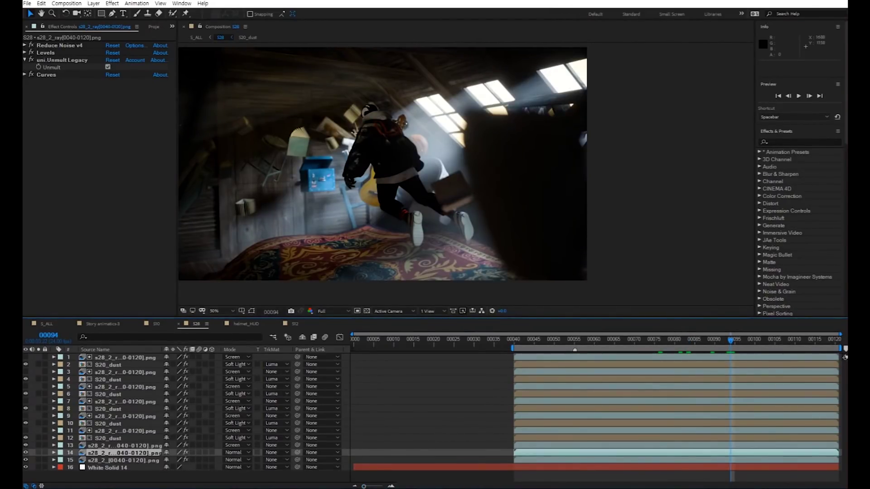
{"action": "left_click", "coordinate": [681, 341]}
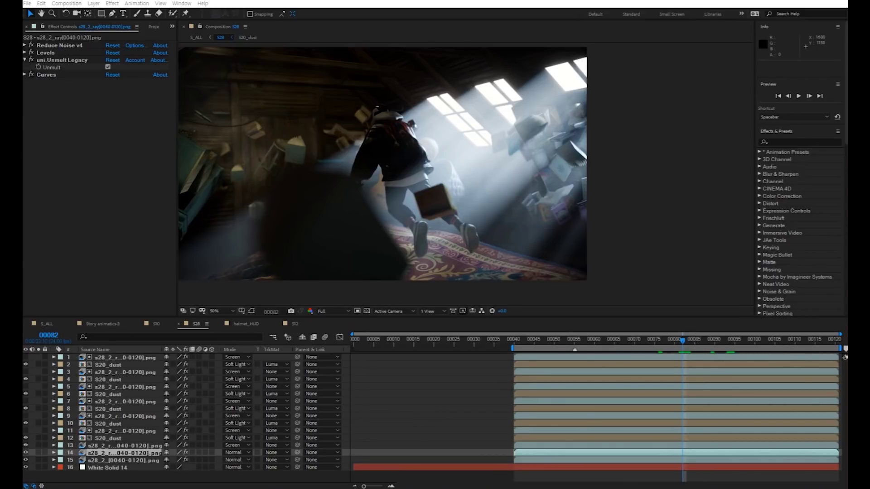
Return to the S_ALL composition and go to frame 1602 to view the floating-food shot in the S26 layer
{"action": "left_click", "coordinate": [101, 324]}
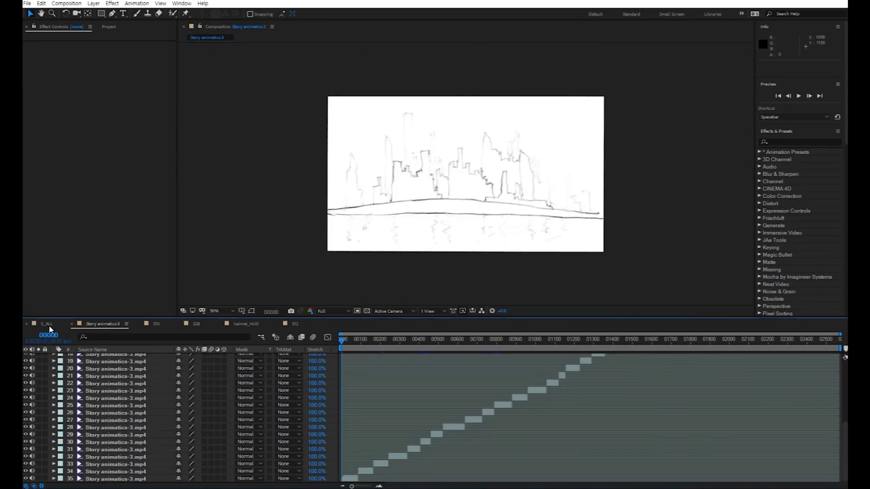
{"action": "left_click", "coordinate": [48, 324]}
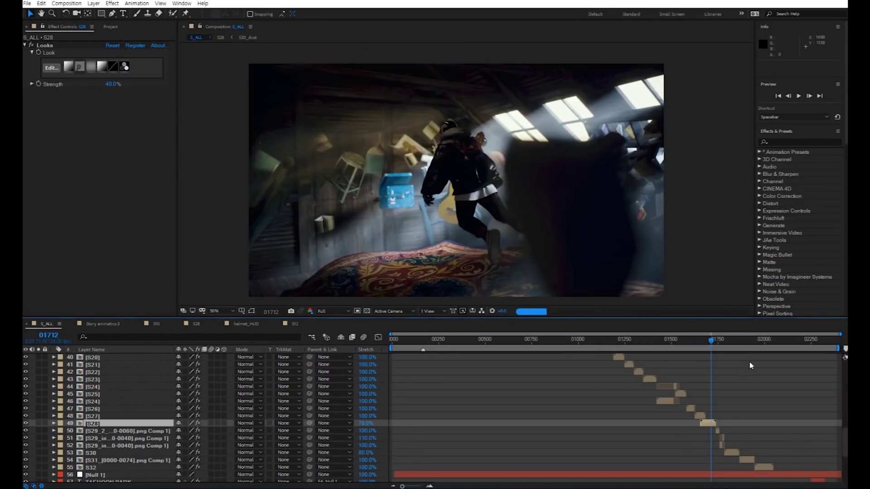
{"action": "left_click", "coordinate": [94, 416]}
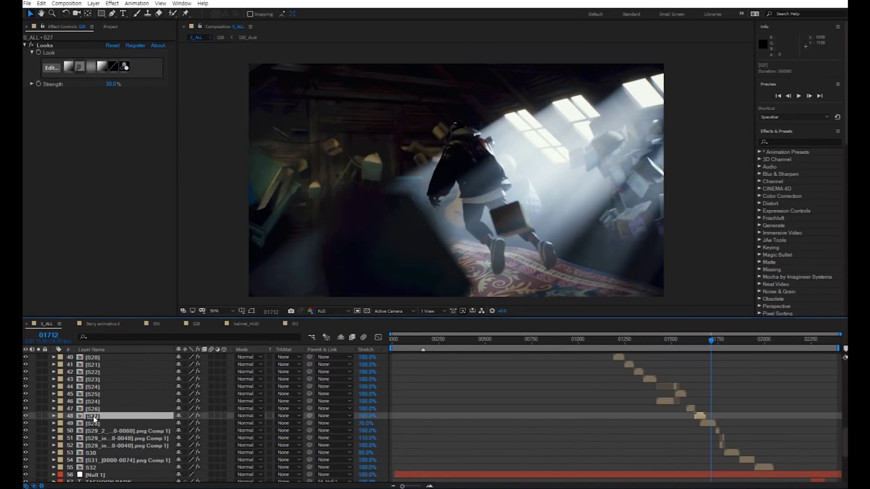
{"action": "left_click", "coordinate": [692, 341]}
{"action": "left_click_drag", "start_coordinate": [693, 342], "coordinate": [691, 342]}
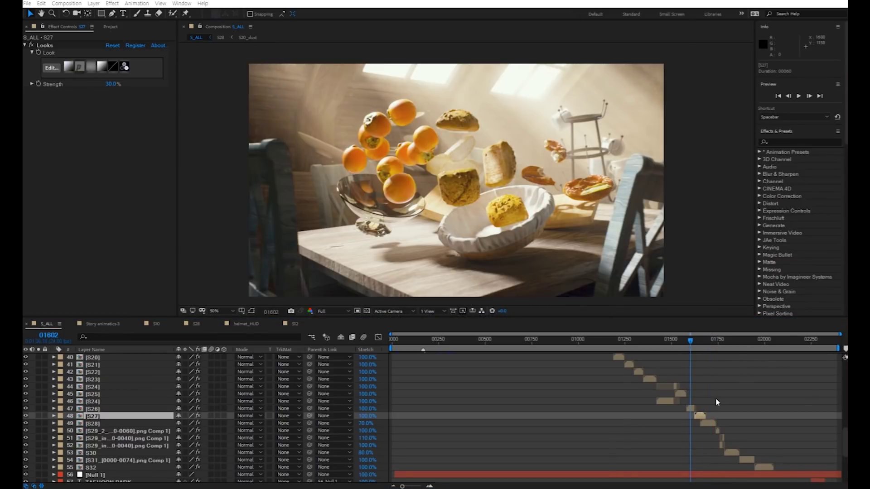
{"action": "left_click", "coordinate": [690, 408]}
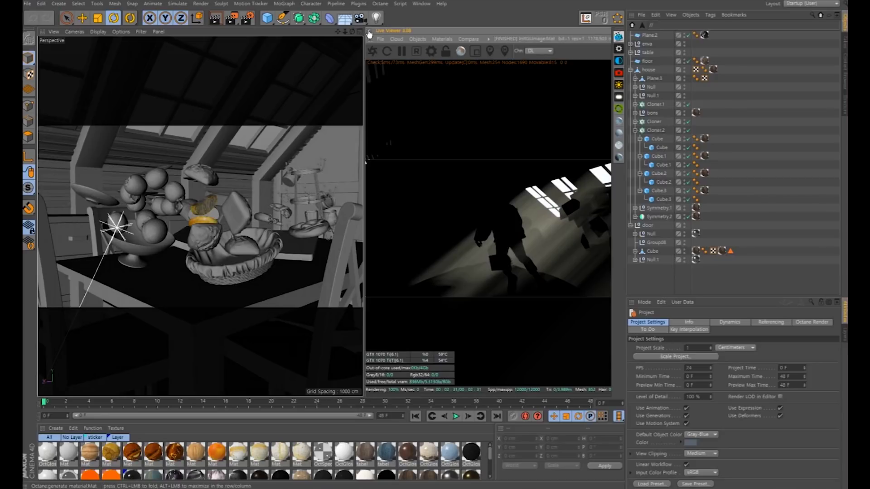
Switch to the food scene in Cinema 4D, select the persimmons' Fracture object and collapse the food nulls below it
{"action": "left_click", "coordinate": [635, 131]}
{"action": "left_click", "coordinate": [172, 204]}
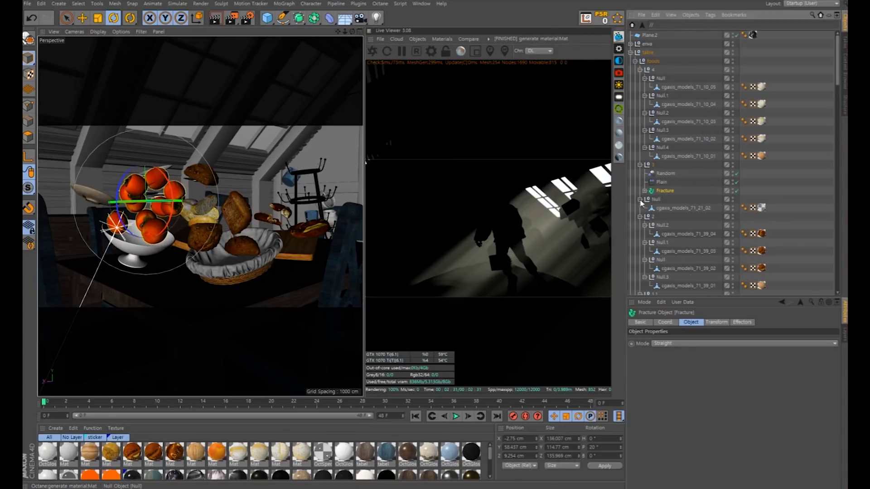
{"action": "left_click", "coordinate": [640, 208]}
{"action": "left_click", "coordinate": [640, 216]}
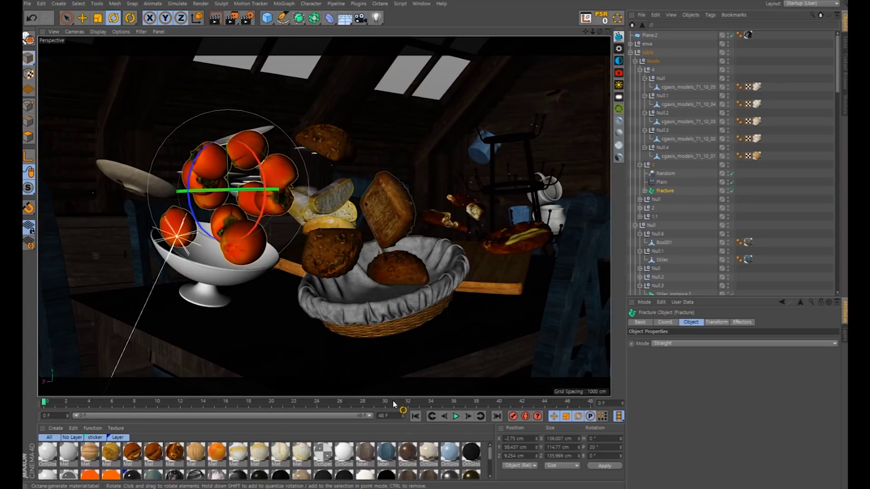
Scrub the floating-food animation from about frame 30 back to frame 0
{"action": "left_click", "coordinate": [385, 402]}
{"action": "left_click_drag", "start_coordinate": [362, 403], "coordinate": [44, 404]}
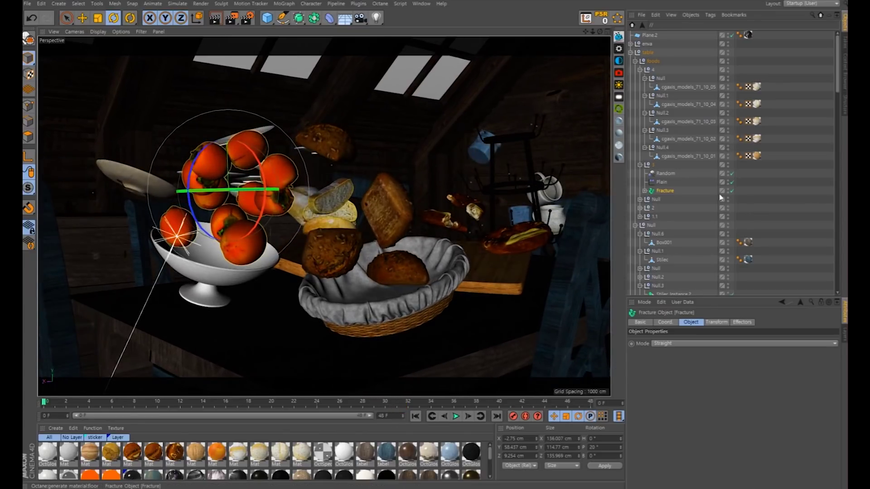
Select the persimmons' Fracture object and scrub the floating-food animation from frame 0 to frame 40
{"action": "left_click", "coordinate": [700, 193]}
{"action": "left_click", "coordinate": [664, 193]}
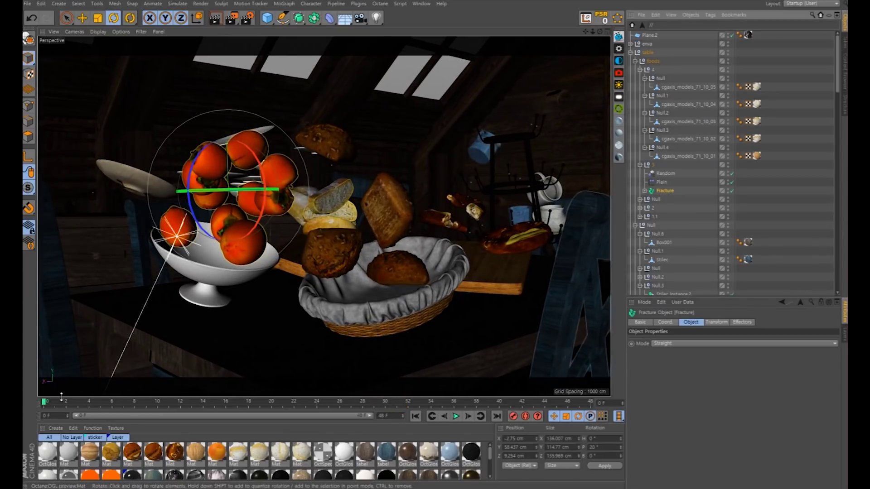
{"action": "left_click_drag", "start_coordinate": [61, 404], "coordinate": [499, 408]}
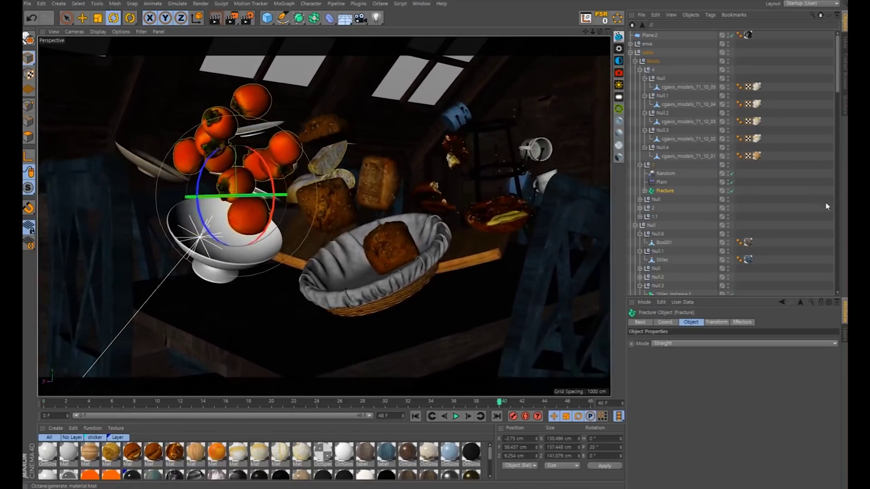
Expand the Fracture object and select individual persimmon meshes inside it, ending with cgaxis_models_71_21_01_9
{"action": "left_click", "coordinate": [827, 206]}
{"action": "left_click", "coordinate": [645, 190]}
{"action": "left_click", "coordinate": [671, 201]}
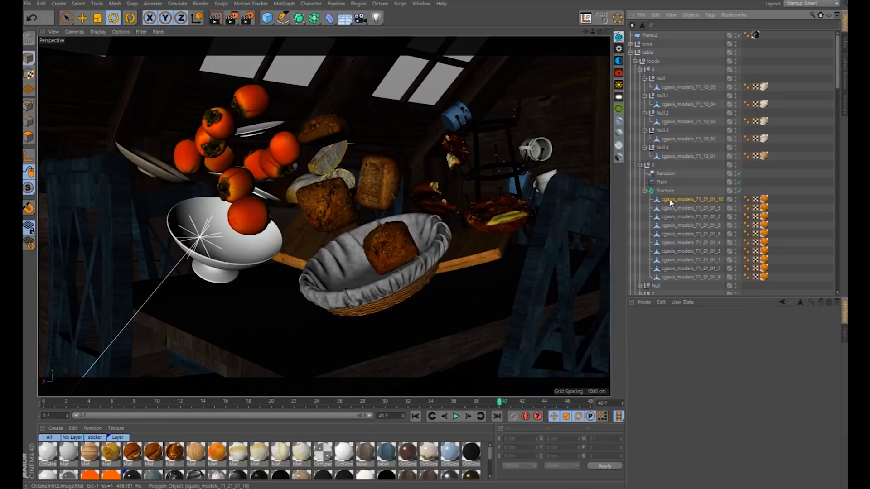
{"action": "left_click", "coordinate": [678, 252]}
{"action": "left_click", "coordinate": [680, 278]}
{"action": "left_click", "coordinate": [681, 269]}
{"action": "left_click", "coordinate": [682, 261]}
{"action": "left_click", "coordinate": [682, 276]}
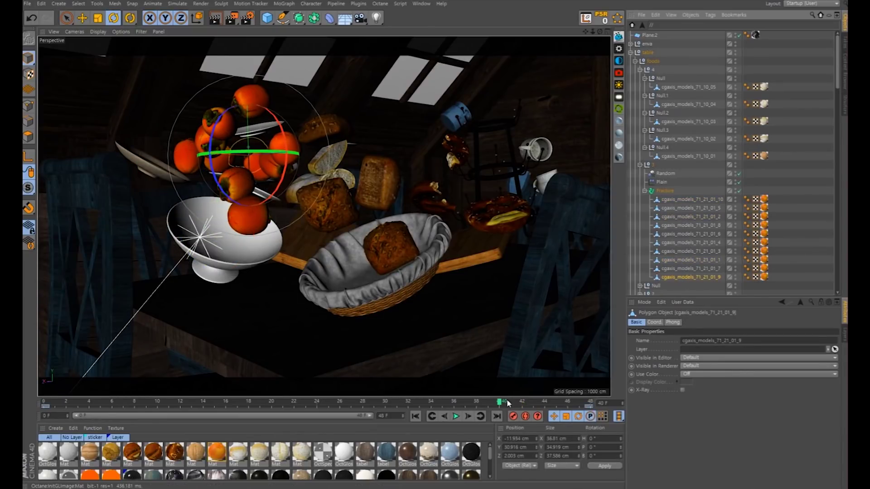
Switch the Random and Plain effectors off, scrub between frames 34 and 48 to compare the persimmons' arrangement, and re-enable both effectors
{"action": "left_click_drag", "start_coordinate": [504, 403], "coordinate": [431, 404]}
{"action": "left_click_drag", "start_coordinate": [739, 173], "coordinate": [739, 182]}
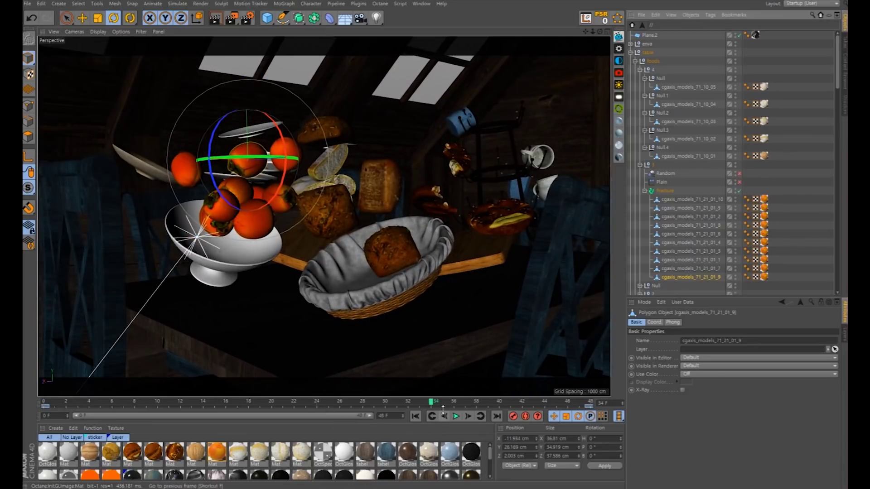
{"action": "left_click_drag", "start_coordinate": [431, 404], "coordinate": [336, 403]}
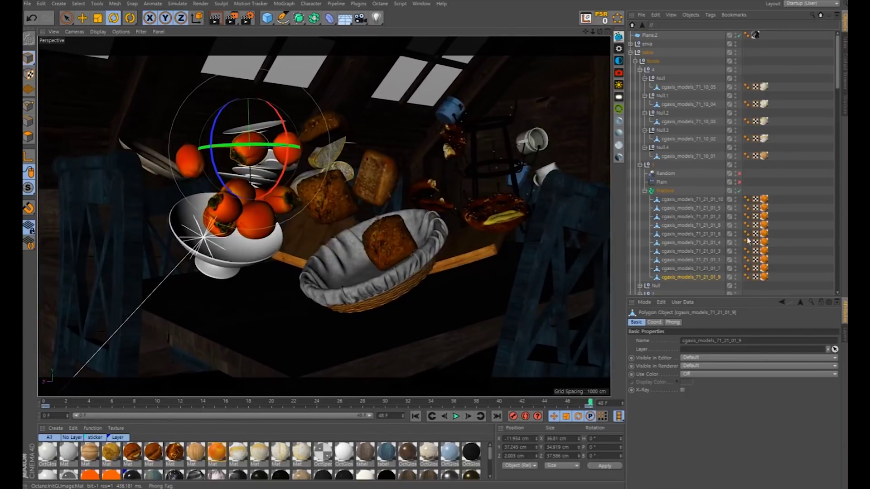
{"action": "left_click_drag", "start_coordinate": [740, 173], "coordinate": [740, 183]}
{"action": "left_click", "coordinate": [761, 173]}
{"action": "left_click", "coordinate": [706, 202]}
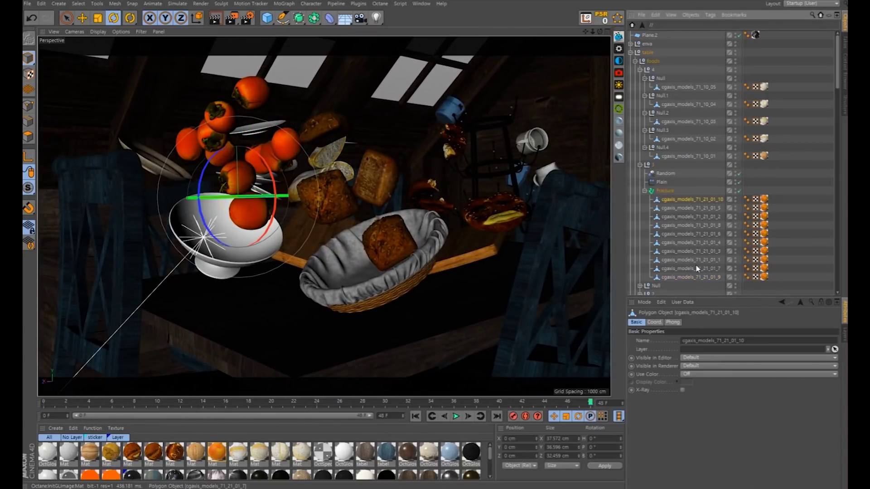
Play back the floating-food animation with nothing selected and stop it at frame 15
{"action": "left_click", "coordinate": [663, 191]}
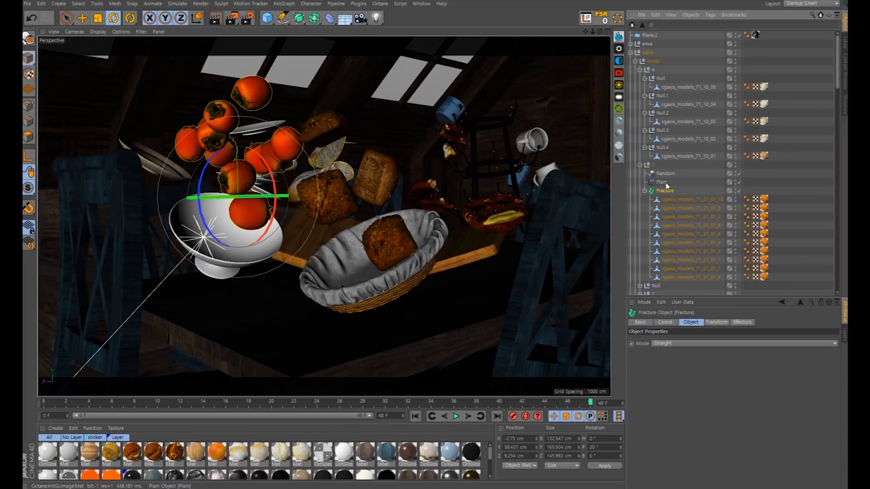
{"action": "left_click", "coordinate": [693, 269]}
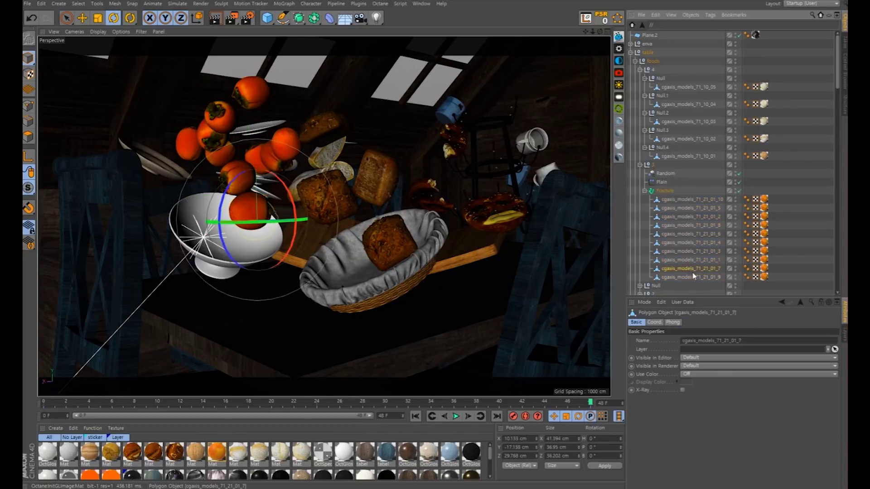
{"action": "left_click_drag", "start_coordinate": [257, 402], "coordinate": [529, 402]}
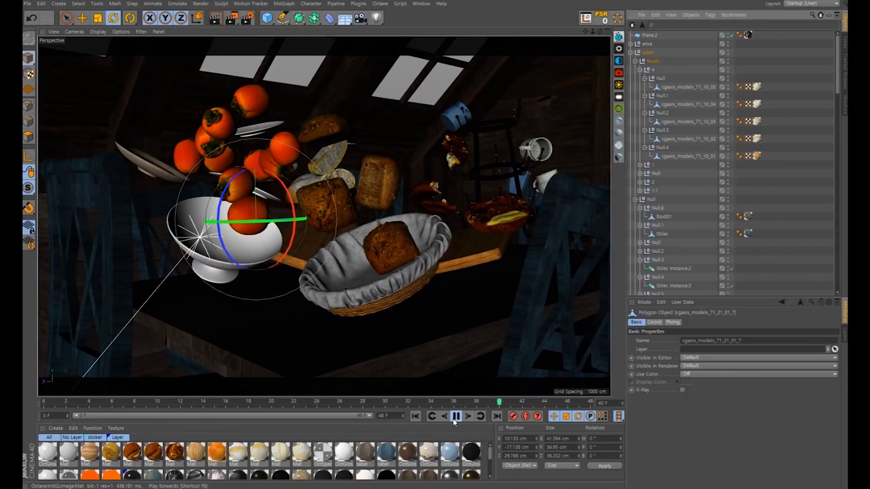
{"action": "left_click", "coordinate": [456, 417]}
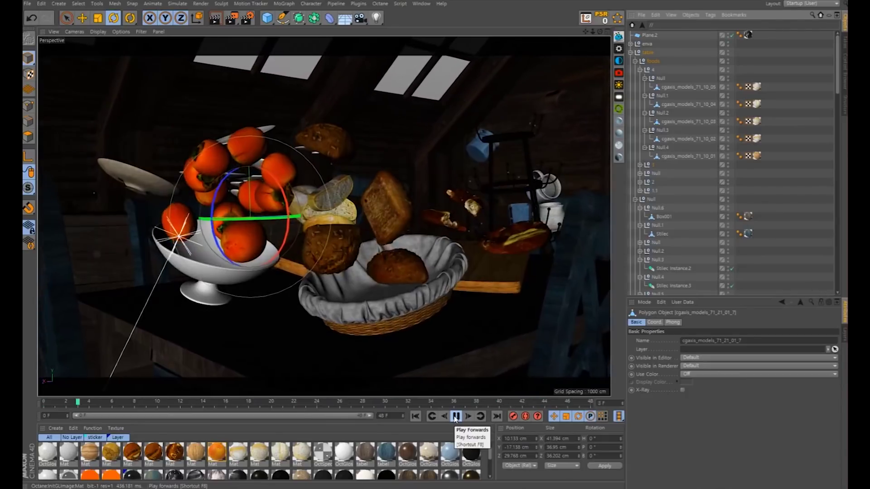
{"action": "left_click", "coordinate": [771, 240]}
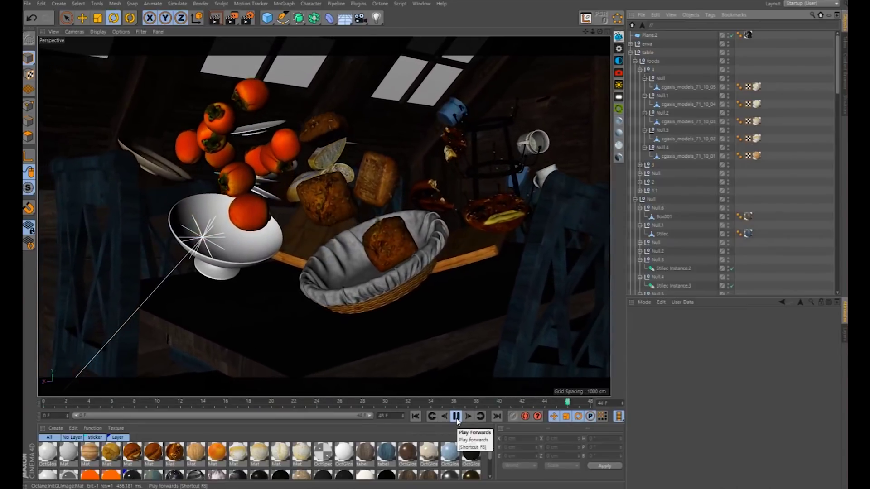
{"action": "left_click", "coordinate": [456, 417]}
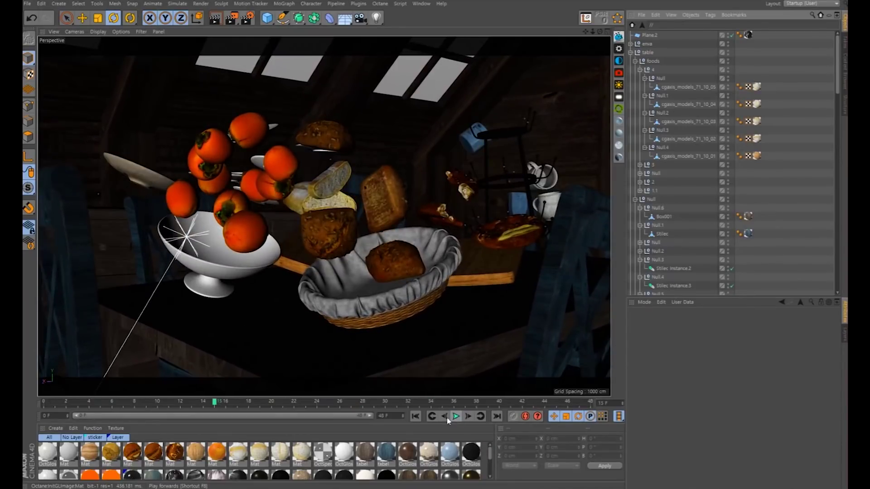
Collapse the table group and expand the enva group to list its Octane lights and camera
{"action": "scroll", "coordinate": [776, 208], "scroll_direction": "down", "scroll_amount": 15}
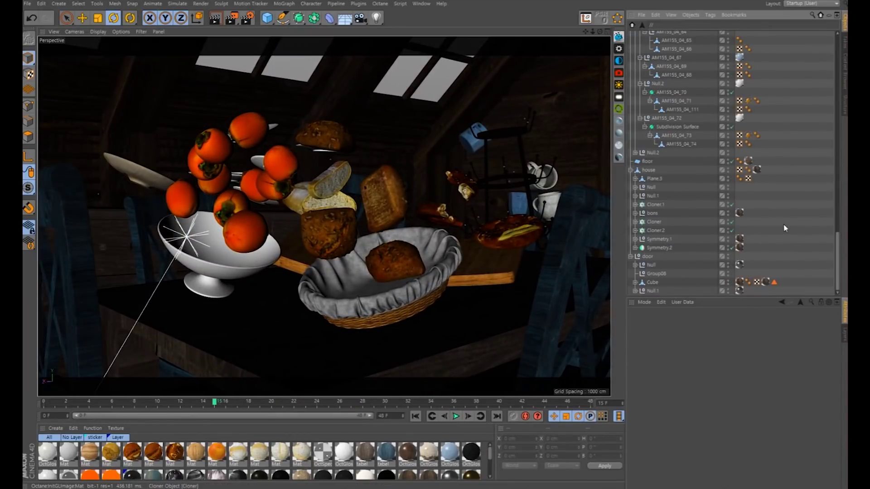
{"action": "scroll", "coordinate": [747, 222], "scroll_direction": "up", "scroll_amount": 15}
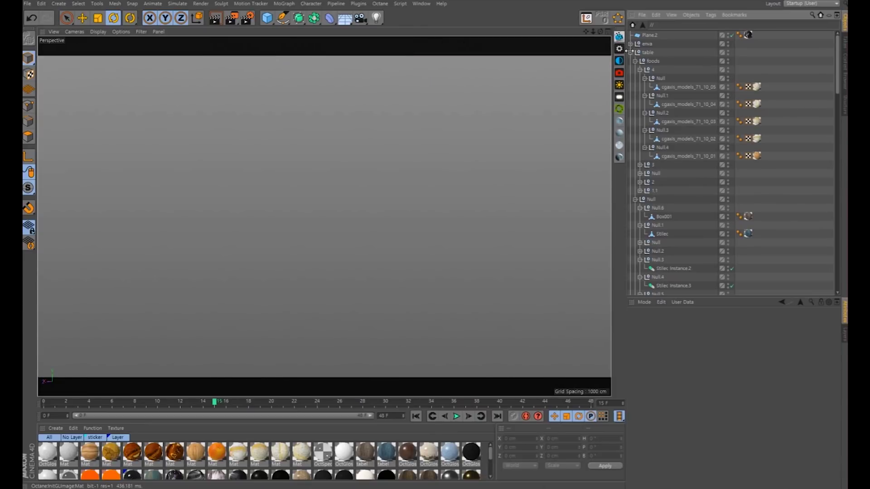
{"action": "left_click", "coordinate": [630, 51]}
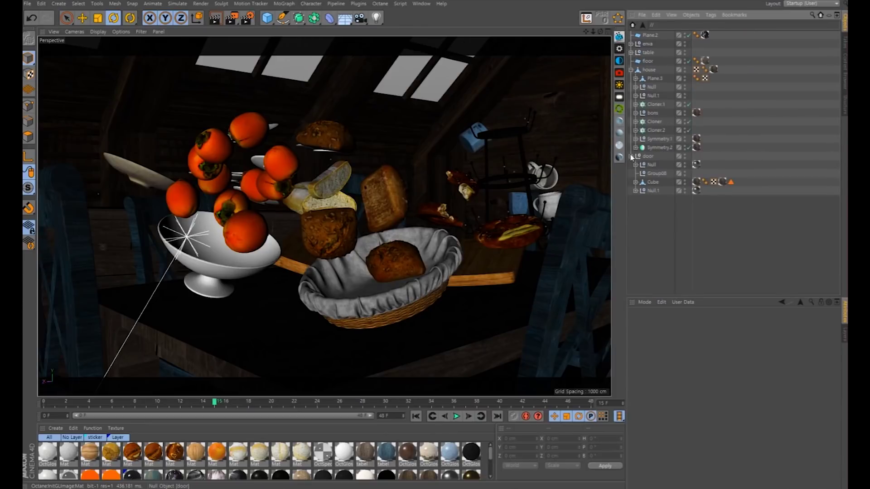
{"action": "left_click", "coordinate": [632, 52]}
{"action": "left_click", "coordinate": [631, 52]}
{"action": "left_click", "coordinate": [631, 52]}
{"action": "left_click", "coordinate": [631, 52]}
{"action": "left_click", "coordinate": [630, 43]}
Leave the OctaneCamera.2 view, frame the house object and examine the building from outside
{"action": "left_click", "coordinate": [700, 80]}
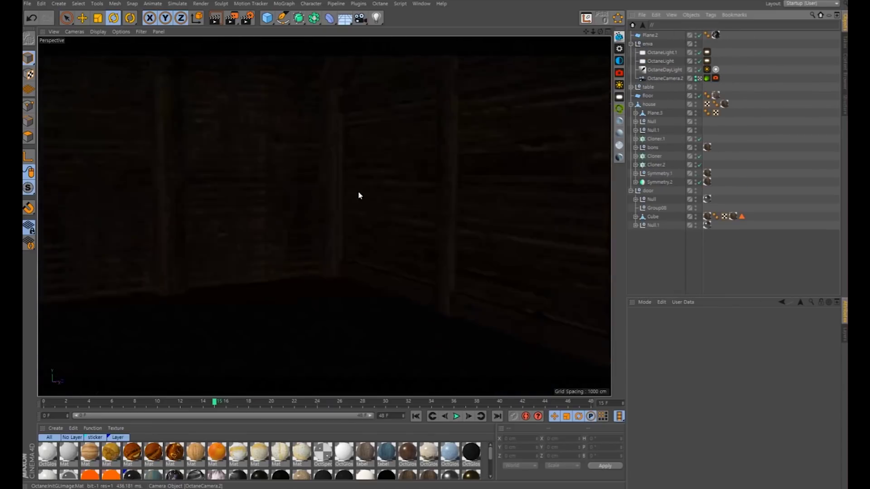
{"action": "left_click", "coordinate": [328, 230]}
{"action": "key", "text": "s"}
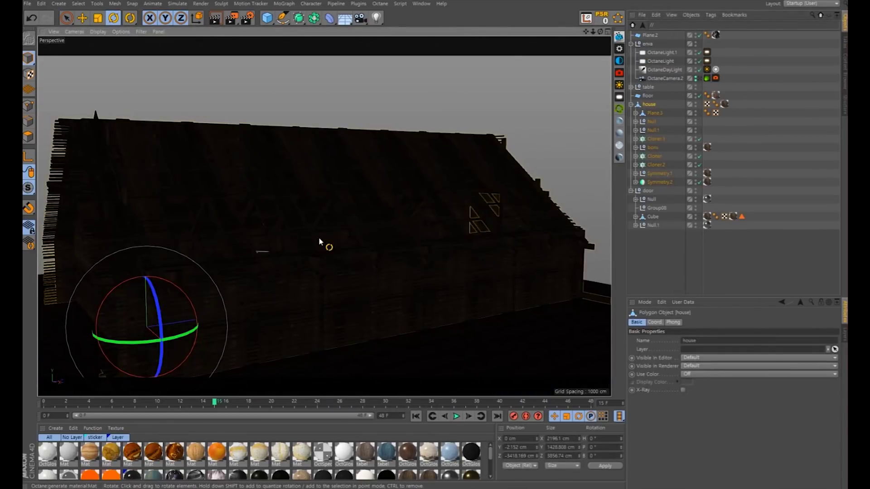
{"action": "left_click_drag", "start_coordinate": [319, 242], "coordinate": [295, 245], "text": "alt"}
{"action": "left_click", "coordinate": [712, 90]}
Look around the food table inside the house, return to the camera view at frame 34 and collapse the house and door groups
{"action": "left_click", "coordinate": [697, 78]}
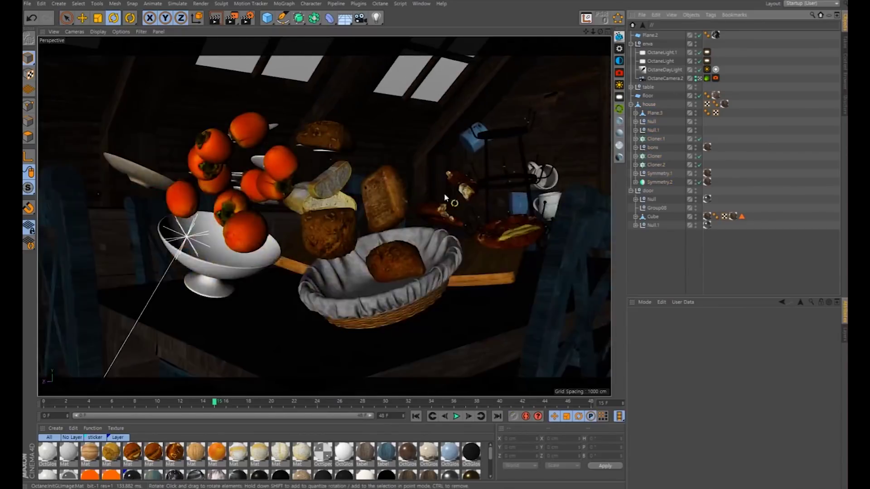
{"action": "scroll", "coordinate": [444, 198], "scroll_direction": "down", "scroll_amount": 3}
{"action": "left_click_drag", "start_coordinate": [445, 198], "coordinate": [507, 199], "text": "alt"}
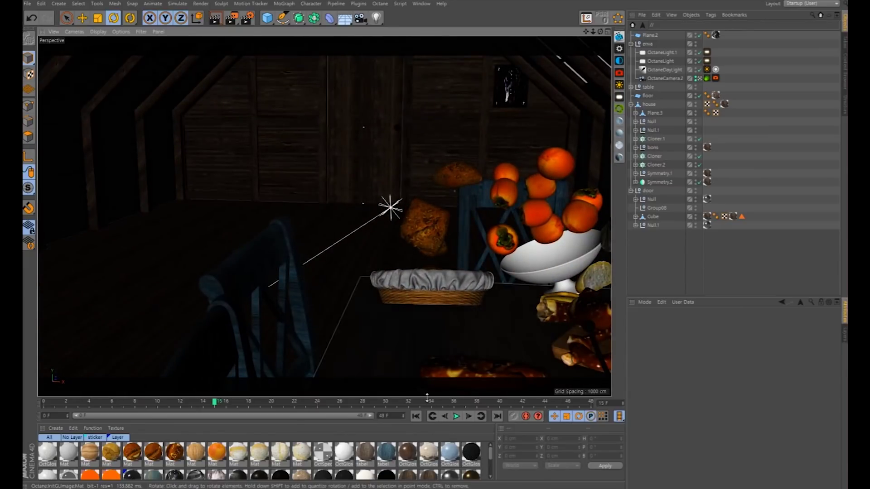
{"action": "left_click_drag", "start_coordinate": [413, 404], "coordinate": [431, 405]}
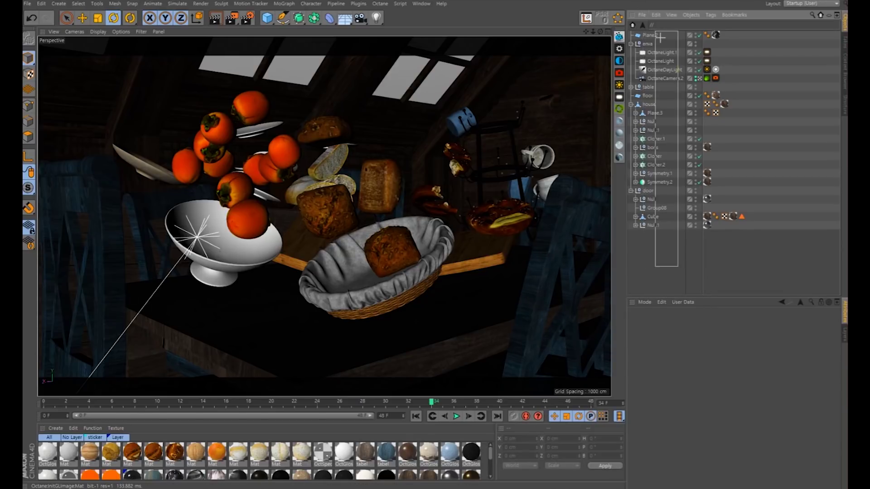
{"action": "left_click", "coordinate": [631, 105]}
{"action": "left_click", "coordinate": [632, 113]}
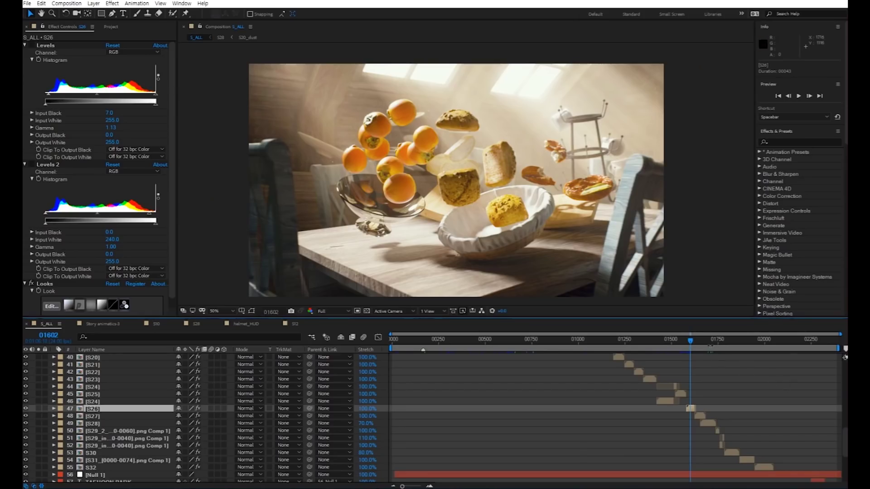
Switch to the S_ALL composition in After Effects and visit frames 1711, 1857 and 794, browsing up to the S10 to S13 layers
{"action": "left_click", "coordinate": [711, 341]}
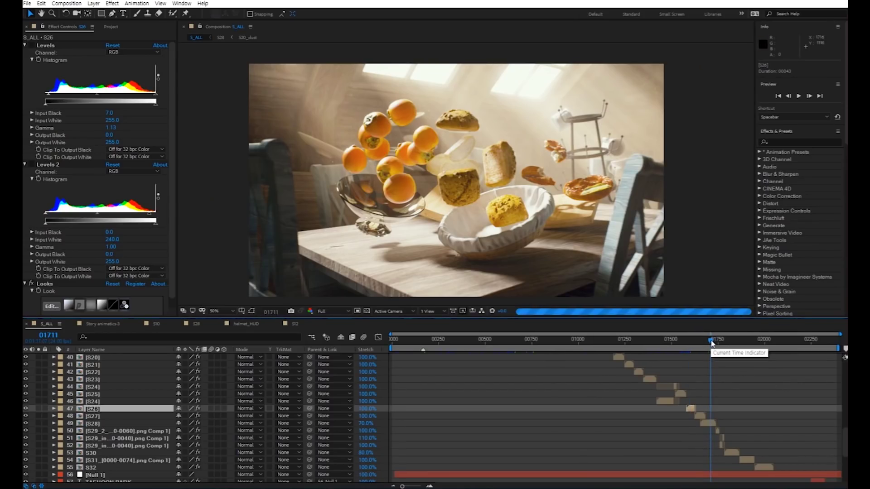
{"action": "left_click", "coordinate": [739, 342]}
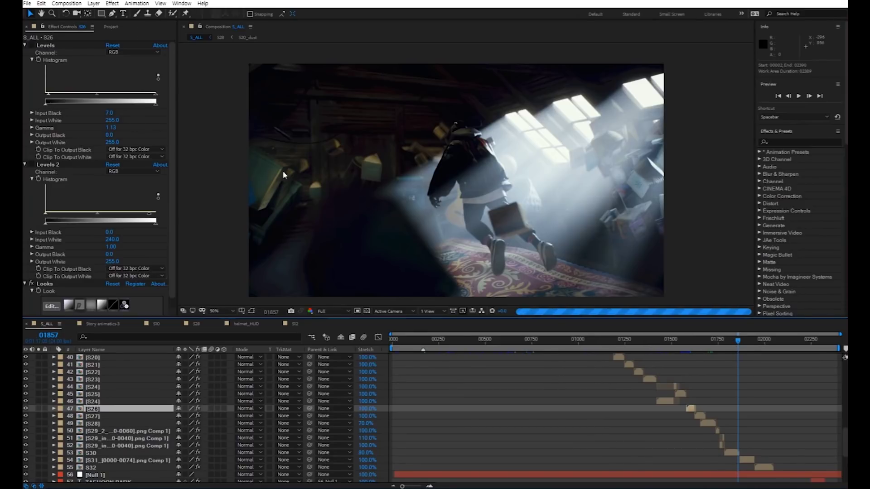
{"action": "left_click", "coordinate": [541, 344]}
{"action": "scroll", "coordinate": [589, 385], "scroll_direction": "up", "scroll_amount": 5}
{"action": "scroll", "coordinate": [589, 385], "scroll_direction": "up", "scroll_amount": 4}
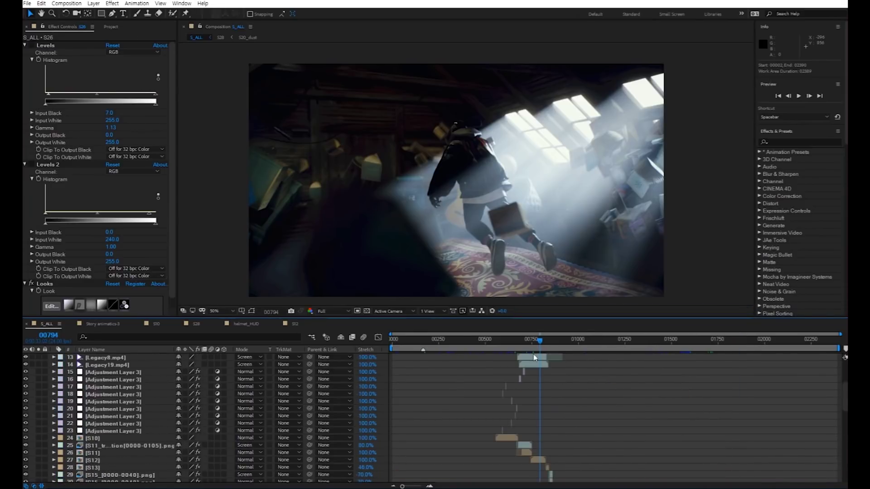
Open the helmet_HUD composition, go to frame 20 and enlarge the composition view to examine the HUD graphics
{"action": "left_click", "coordinate": [254, 323]}
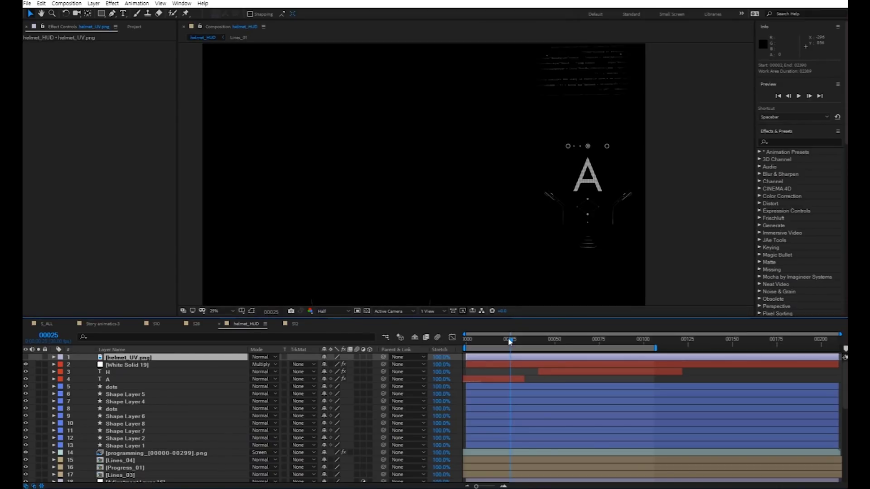
{"action": "mouse_move", "coordinate": [509, 339]}
{"action": "left_mouse_down"}
{"action": "mouse_move", "coordinate": [492, 341]}
{"action": "mouse_move", "coordinate": [503, 345]}
{"action": "left_mouse_up"}
{"action": "scroll", "coordinate": [678, 213], "scroll_direction": "up", "scroll_amount": 1}
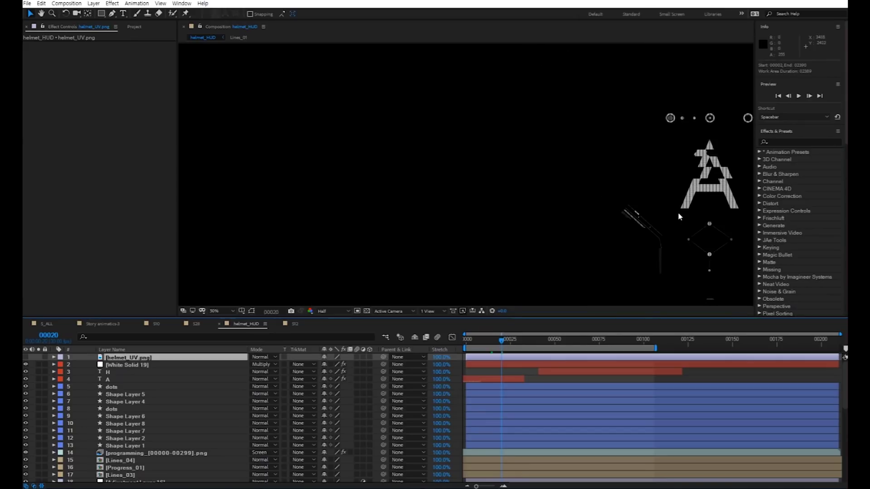
{"action": "scroll", "coordinate": [680, 226], "scroll_direction": "down", "scroll_amount": 2}
{"action": "scroll", "coordinate": [652, 227], "scroll_direction": "up", "scroll_amount": 1}
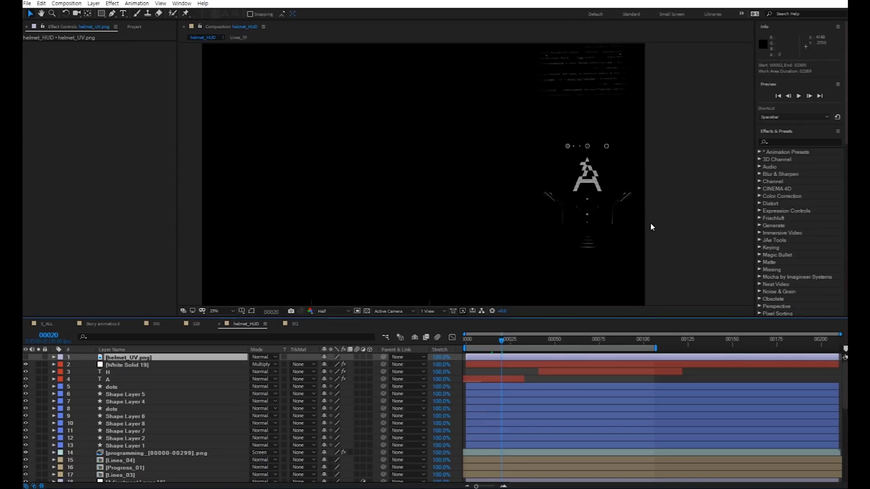
{"action": "left_click_drag", "start_coordinate": [605, 317], "coordinate": [605, 363]}
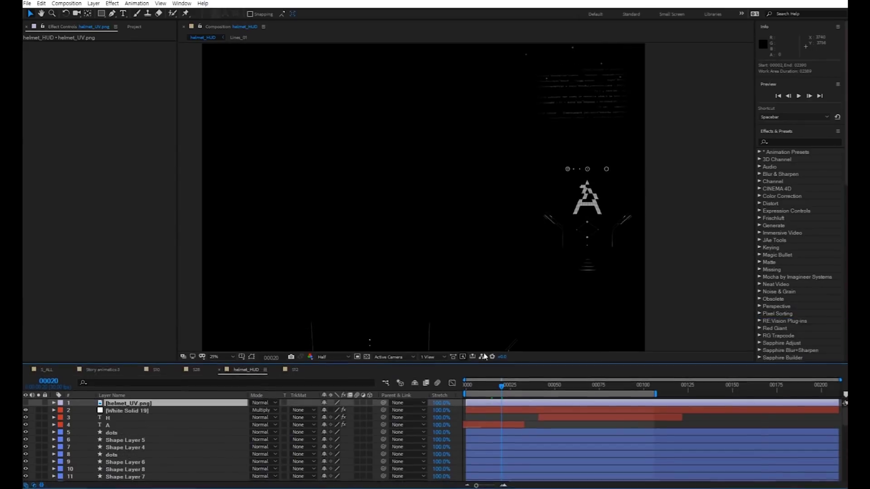
Show the helmet_UV.png layer and solo it temporarily to examine the helmet's UV layout
{"action": "left_click", "coordinate": [26, 405]}
{"action": "left_click", "coordinate": [38, 403]}
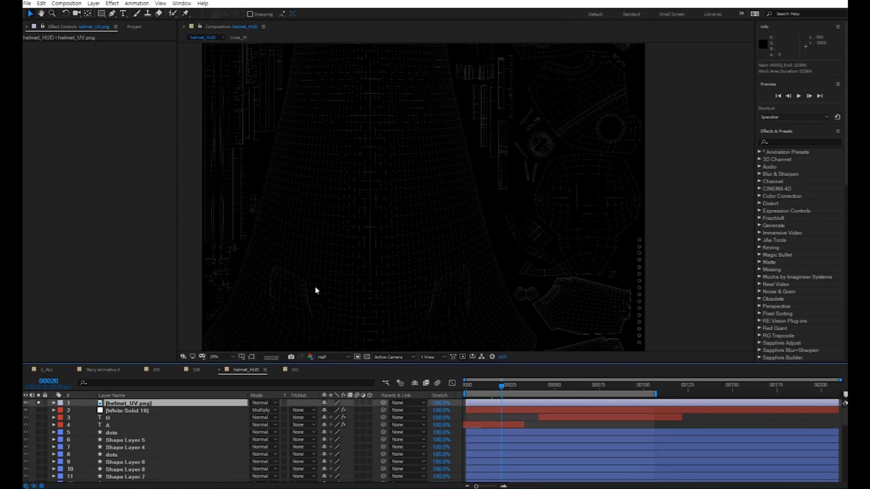
{"action": "left_click_drag", "start_coordinate": [608, 236], "coordinate": [544, 157]}
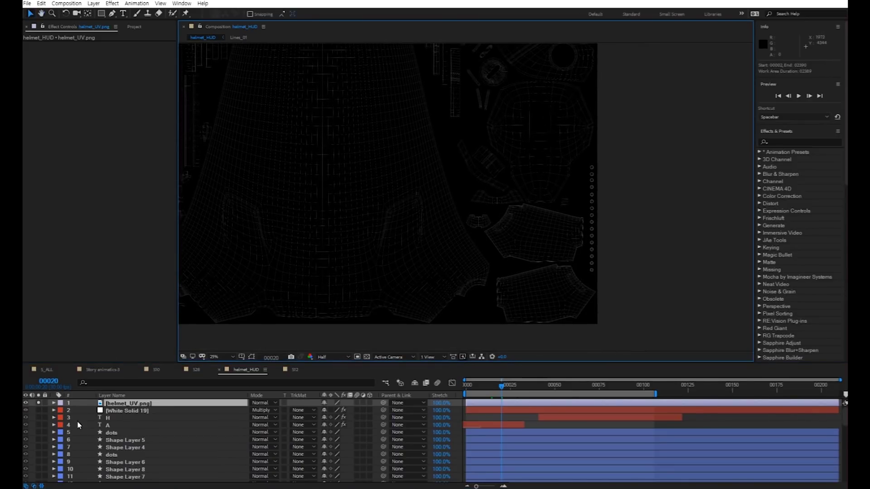
{"action": "left_click", "coordinate": [38, 403]}
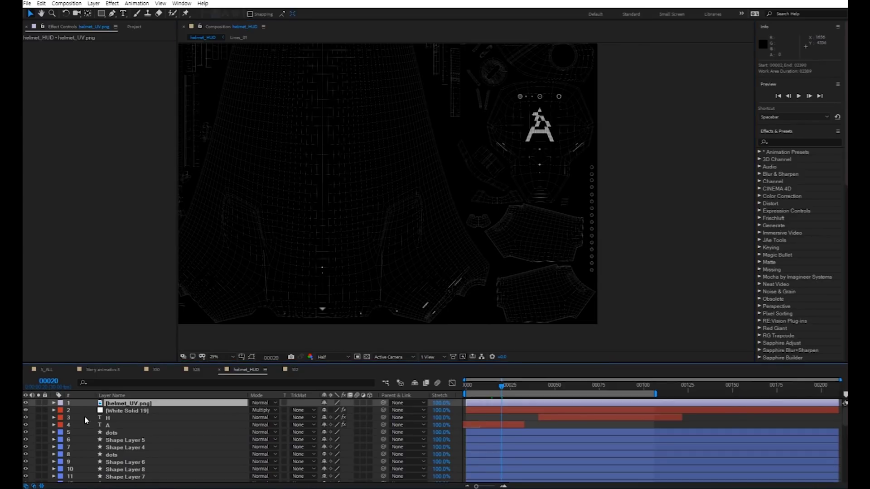
Hide the White Solid 19 and helmet_UV.png layers so only the HUD graphics are displayed
{"action": "left_click", "coordinate": [25, 410]}
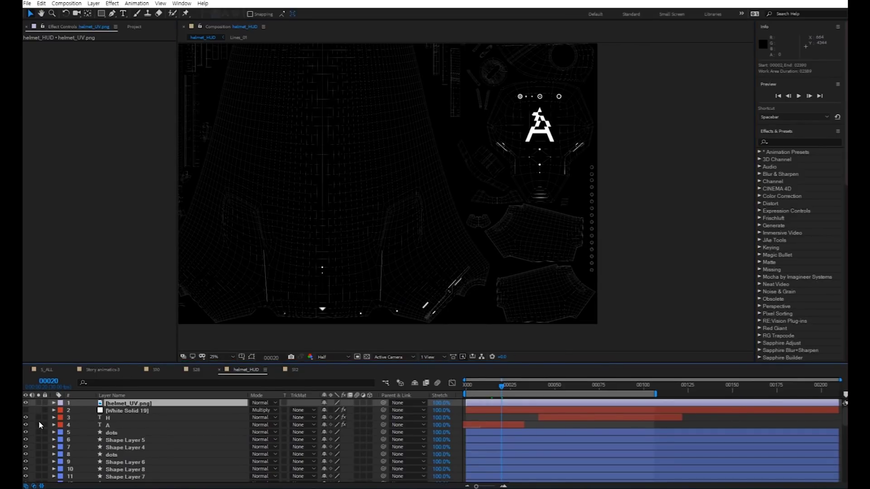
{"action": "left_click", "coordinate": [26, 403]}
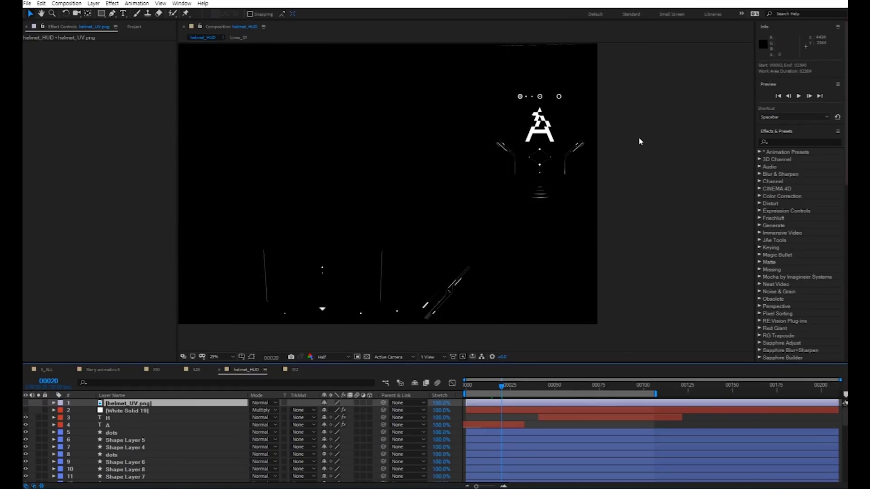
{"action": "key", "text": "space"}
{"action": "left_click_drag", "start_coordinate": [586, 135], "coordinate": [572, 172]}
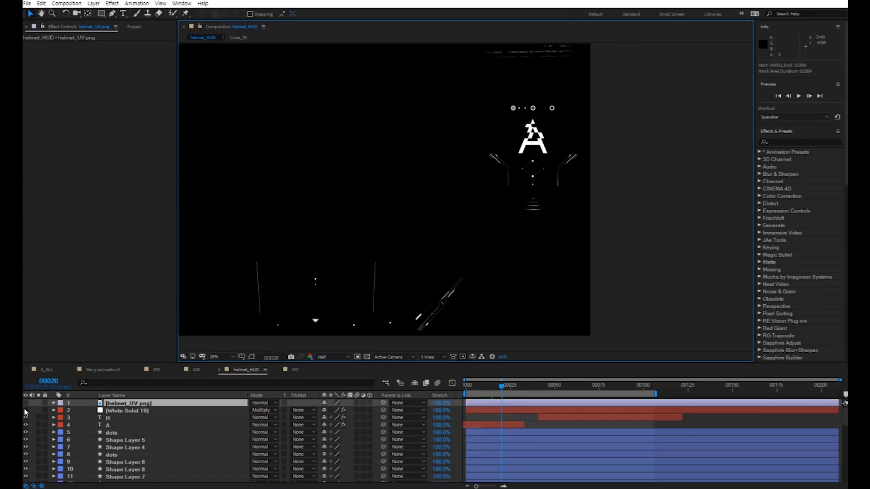
Go to frame 44 in the helmet_HUD composition and play a preview of the HUD animation
{"action": "left_click_drag", "start_coordinate": [516, 387], "coordinate": [544, 388]}
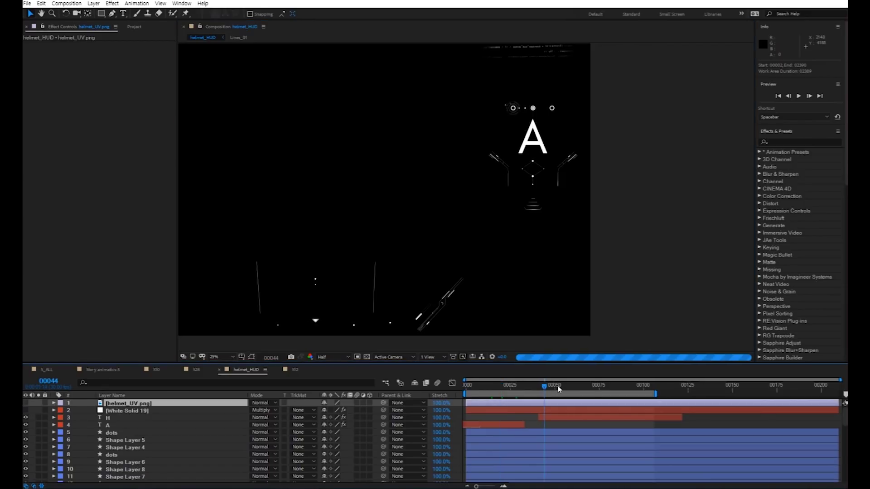
{"action": "key", "text": "1"}
{"action": "key", "text": "2"}
{"action": "key", "text": "space"}
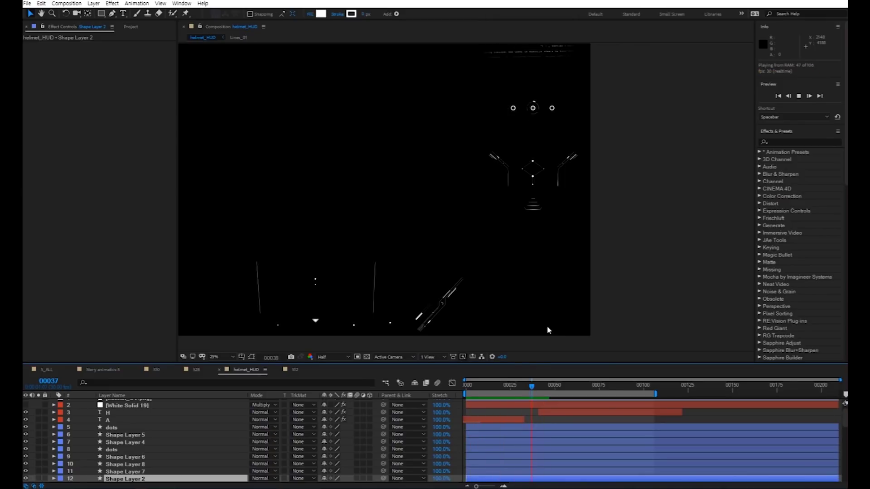
{"action": "key", "text": "space"}
{"action": "key", "text": "comma"}
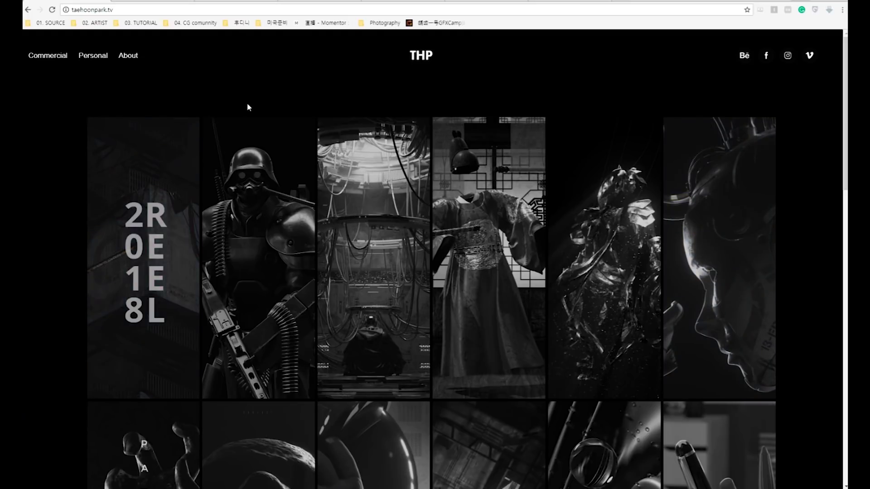
Switch to the portfolio website in the browser, look over the project thumbnails and open the JINROH project
{"action": "scroll", "coordinate": [229, 132], "scroll_direction": "down", "scroll_amount": 2}
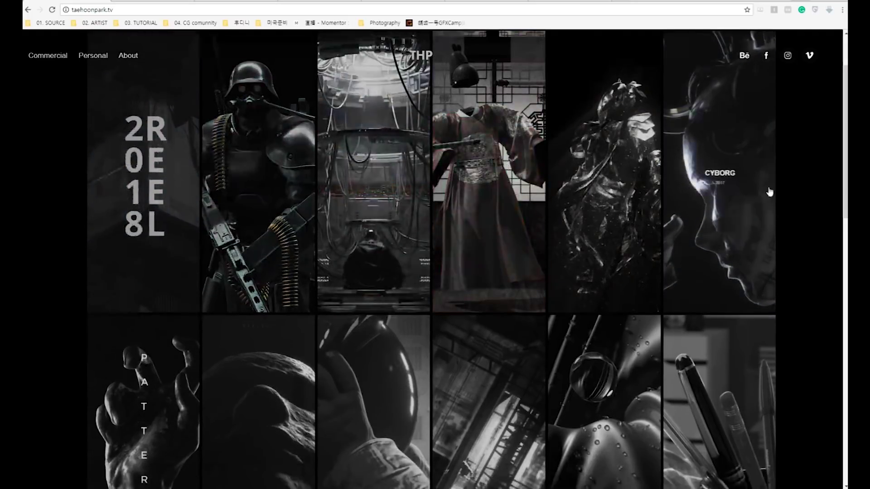
{"action": "scroll", "coordinate": [563, 188], "scroll_direction": "up", "scroll_amount": 2}
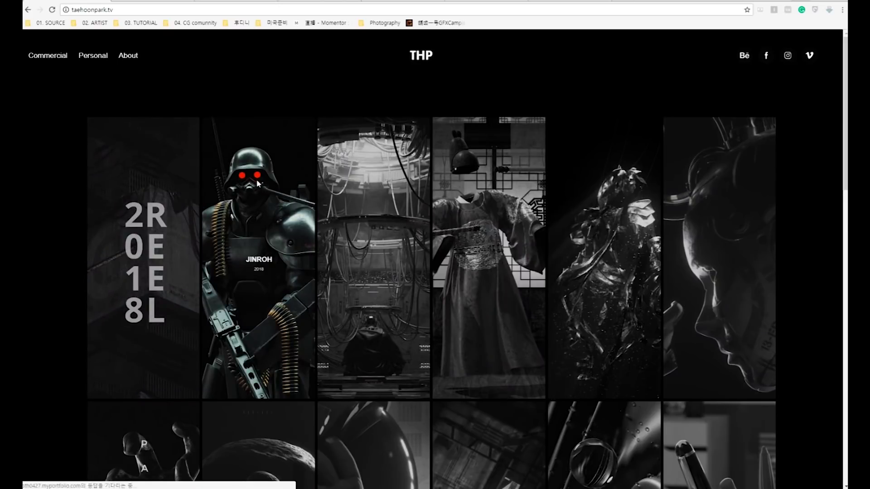
{"action": "left_click", "coordinate": [291, 180]}
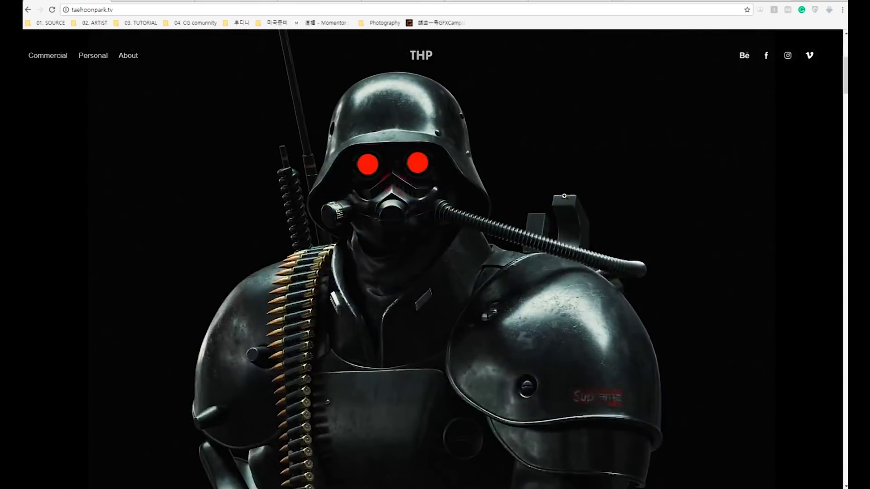
Examine the JINROH soldier renders, including the helmet, armour and machine gun close-ups, and return to the portfolio overview
{"action": "scroll", "coordinate": [589, 190], "scroll_direction": "down", "scroll_amount": 5}
{"action": "scroll", "coordinate": [626, 180], "scroll_direction": "down", "scroll_amount": 6}
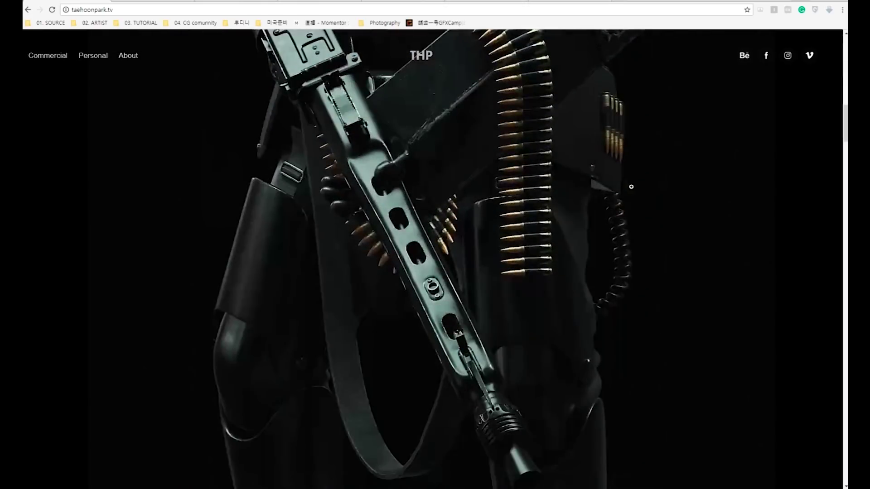
{"action": "scroll", "coordinate": [738, 202], "scroll_direction": "down", "scroll_amount": 6}
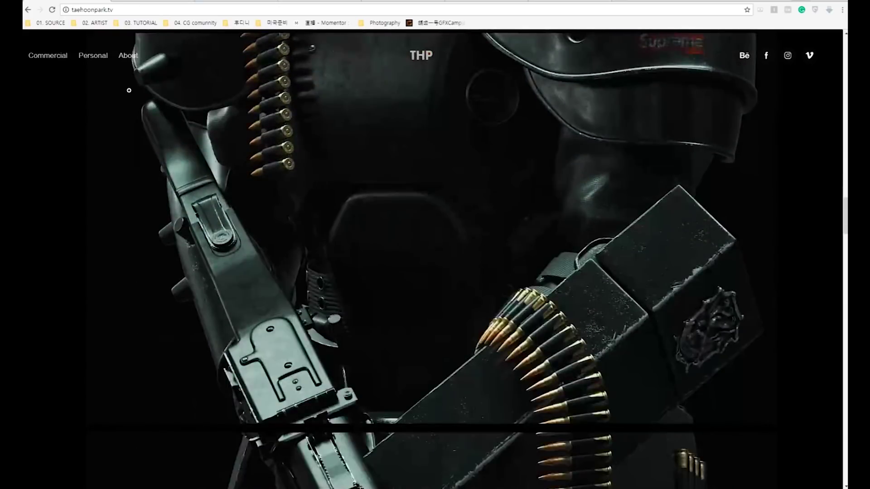
{"action": "scroll", "coordinate": [129, 91], "scroll_direction": "down", "scroll_amount": 3}
{"action": "scroll", "coordinate": [807, 176], "scroll_direction": "up", "scroll_amount": 5}
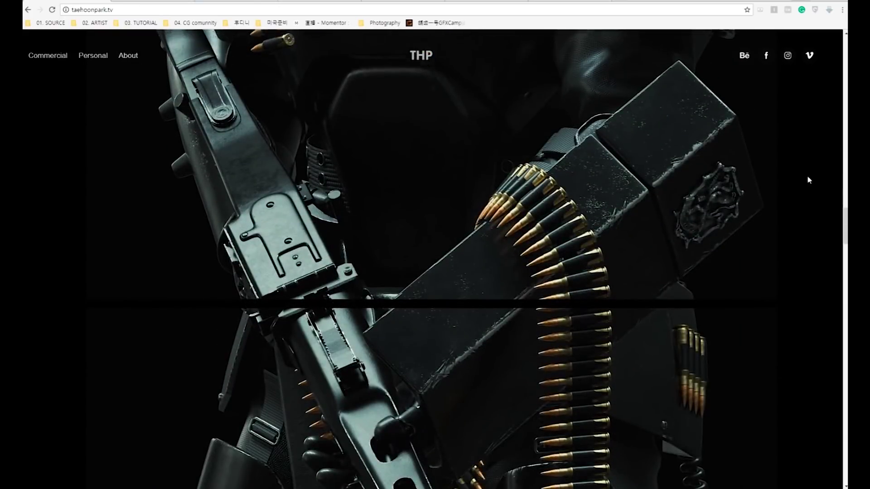
{"action": "scroll", "coordinate": [808, 178], "scroll_direction": "up", "scroll_amount": 4}
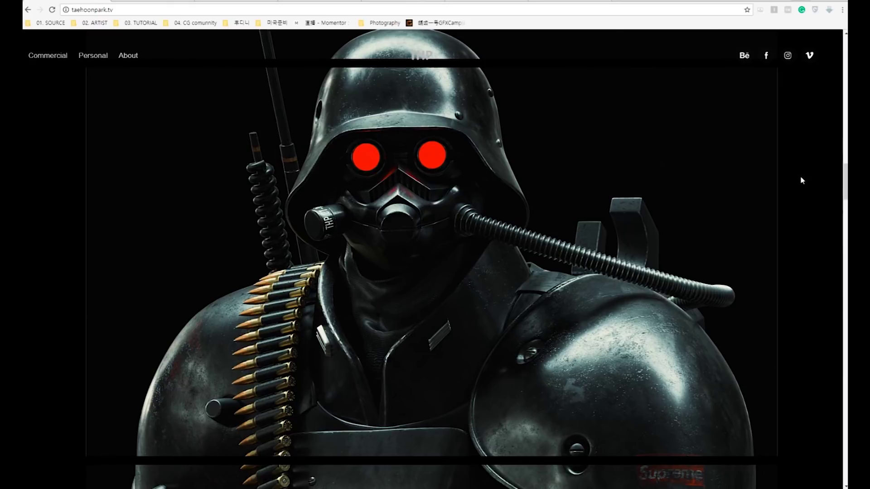
{"action": "scroll", "coordinate": [554, 170], "scroll_direction": "up", "scroll_amount": 2}
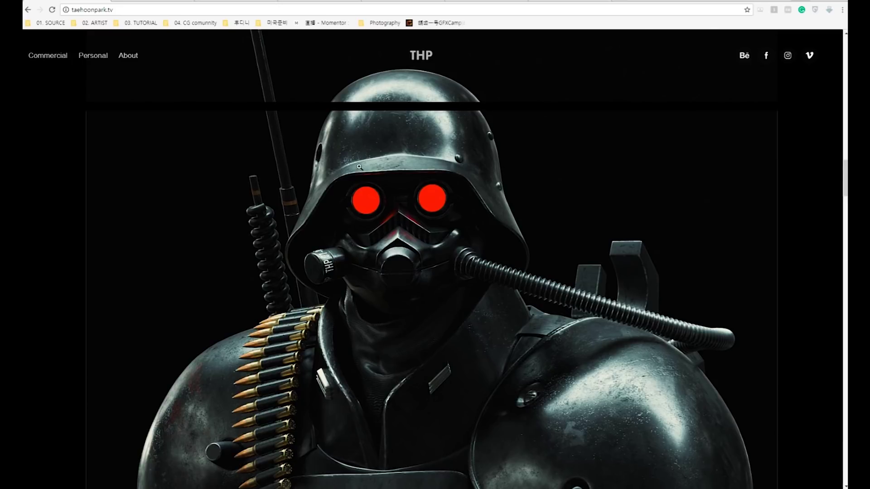
{"action": "scroll", "coordinate": [317, 158], "scroll_direction": "up", "scroll_amount": 4}
{"action": "scroll", "coordinate": [551, 181], "scroll_direction": "up", "scroll_amount": 10}
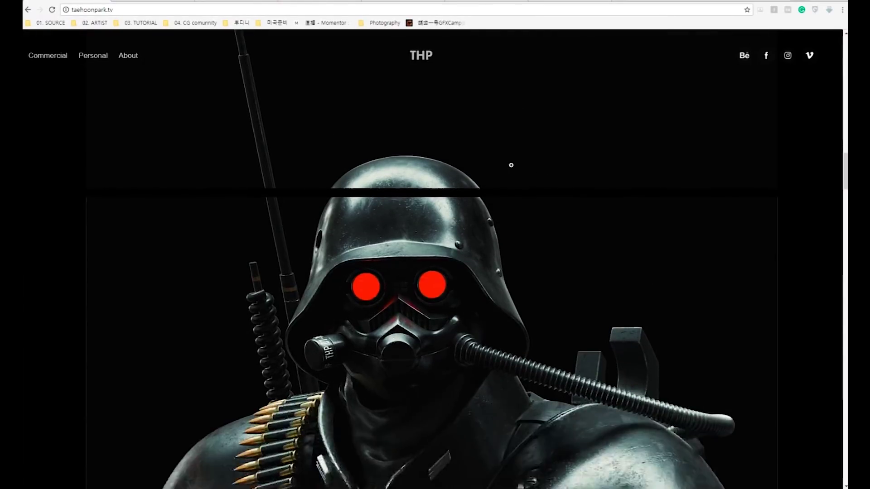
{"action": "scroll", "coordinate": [518, 171], "scroll_direction": "up", "scroll_amount": 3}
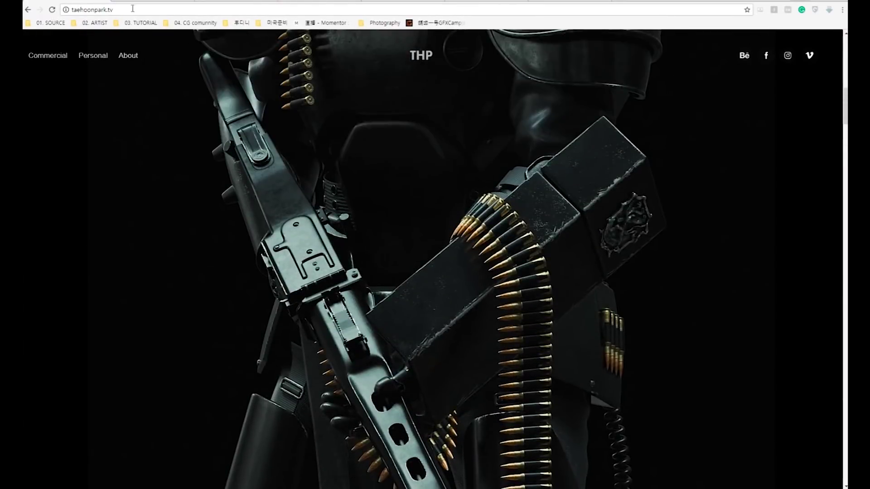
{"action": "left_click", "coordinate": [28, 9]}
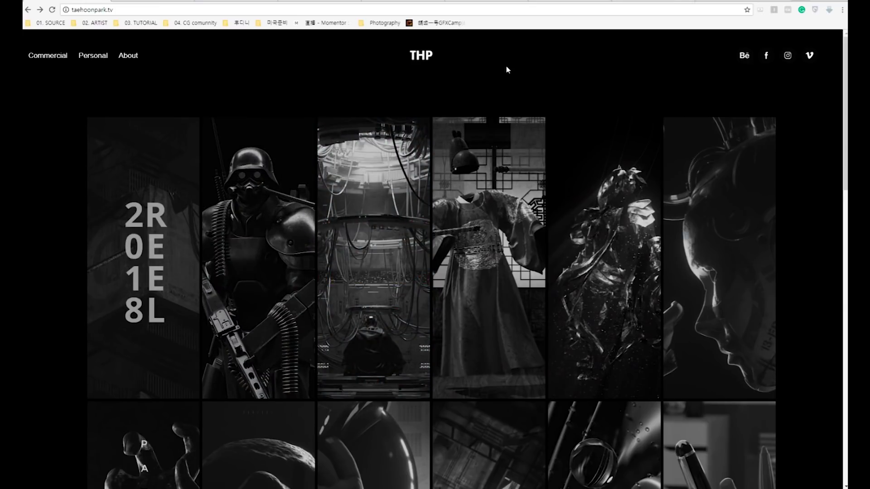
{"action": "scroll", "coordinate": [812, 174], "scroll_direction": "down", "scroll_amount": 1}
{"action": "scroll", "coordinate": [811, 174], "scroll_direction": "down", "scroll_amount": 2}
{"action": "scroll", "coordinate": [812, 176], "scroll_direction": "up", "scroll_amount": 3}
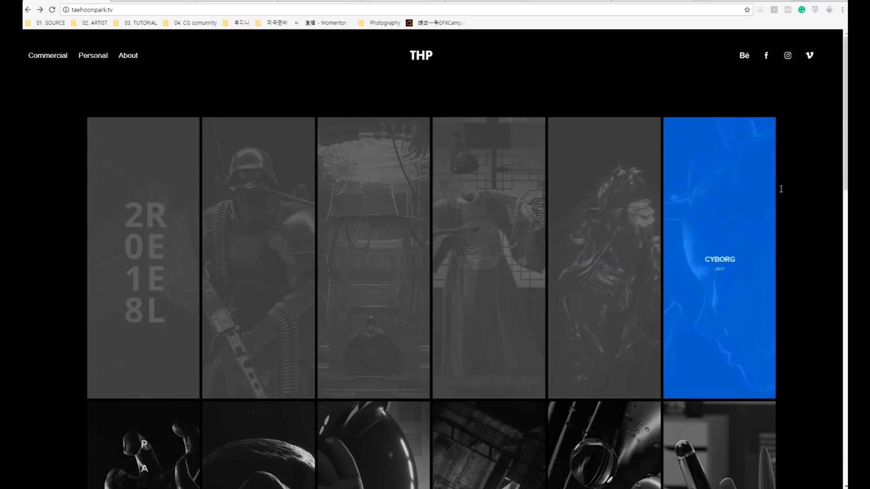
{"action": "scroll", "coordinate": [807, 188], "scroll_direction": "down", "scroll_amount": 2}
{"action": "scroll", "coordinate": [807, 187], "scroll_direction": "up", "scroll_amount": 2}
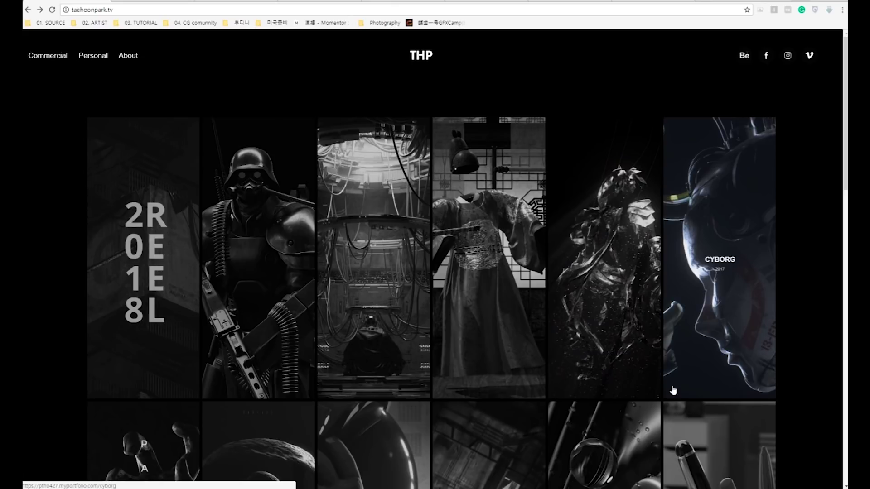
{"action": "scroll", "coordinate": [603, 100], "scroll_direction": "down", "scroll_amount": 1}
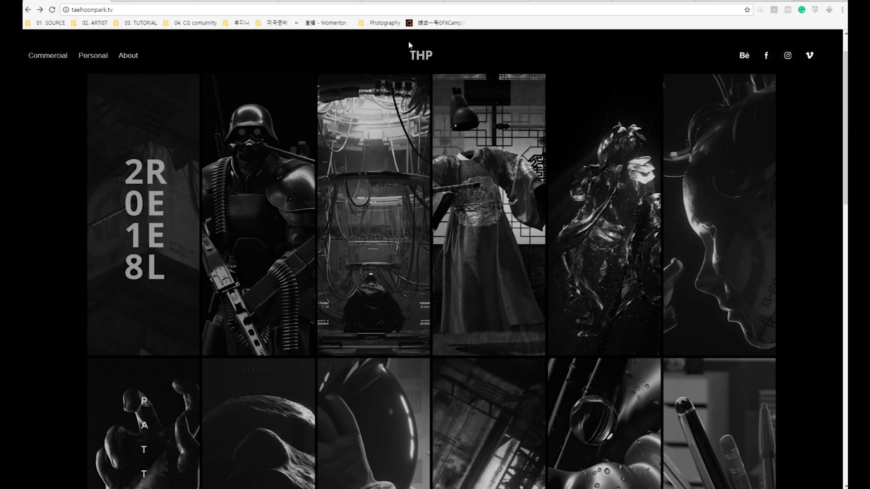
{"action": "left_click", "coordinate": [441, 51]}
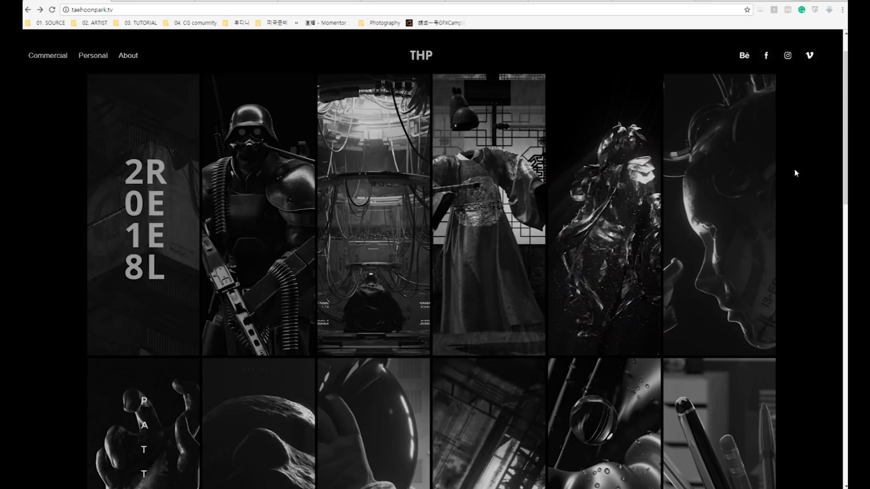